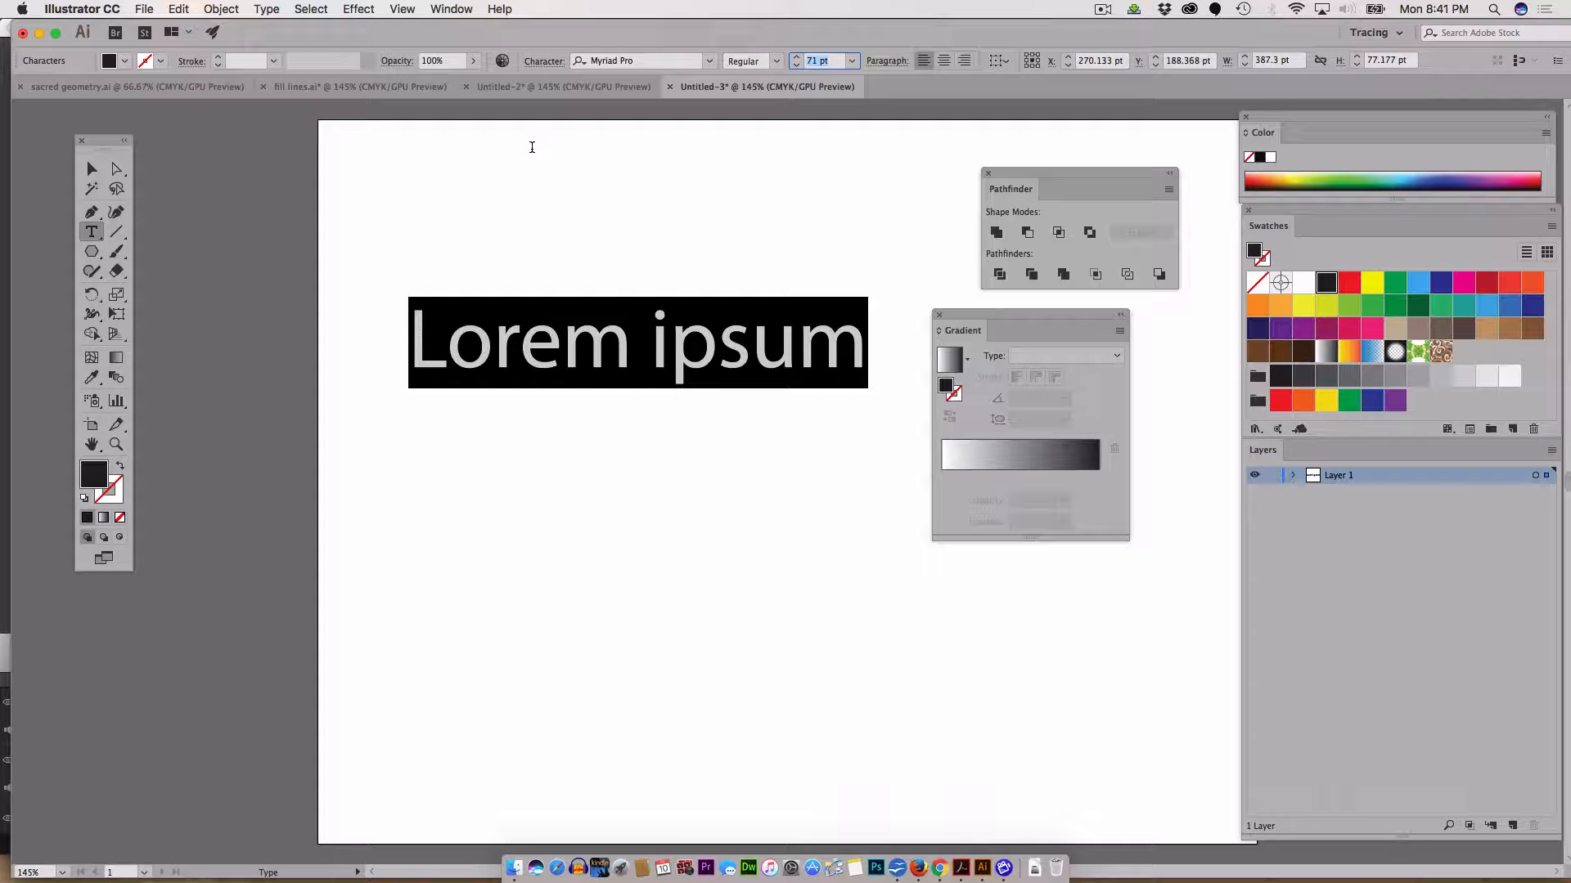
# Step: Replace the "Lorem ipsum" placeholder text with "SLICK"
pyautogui.write('5')
pyautogui.press('Return')
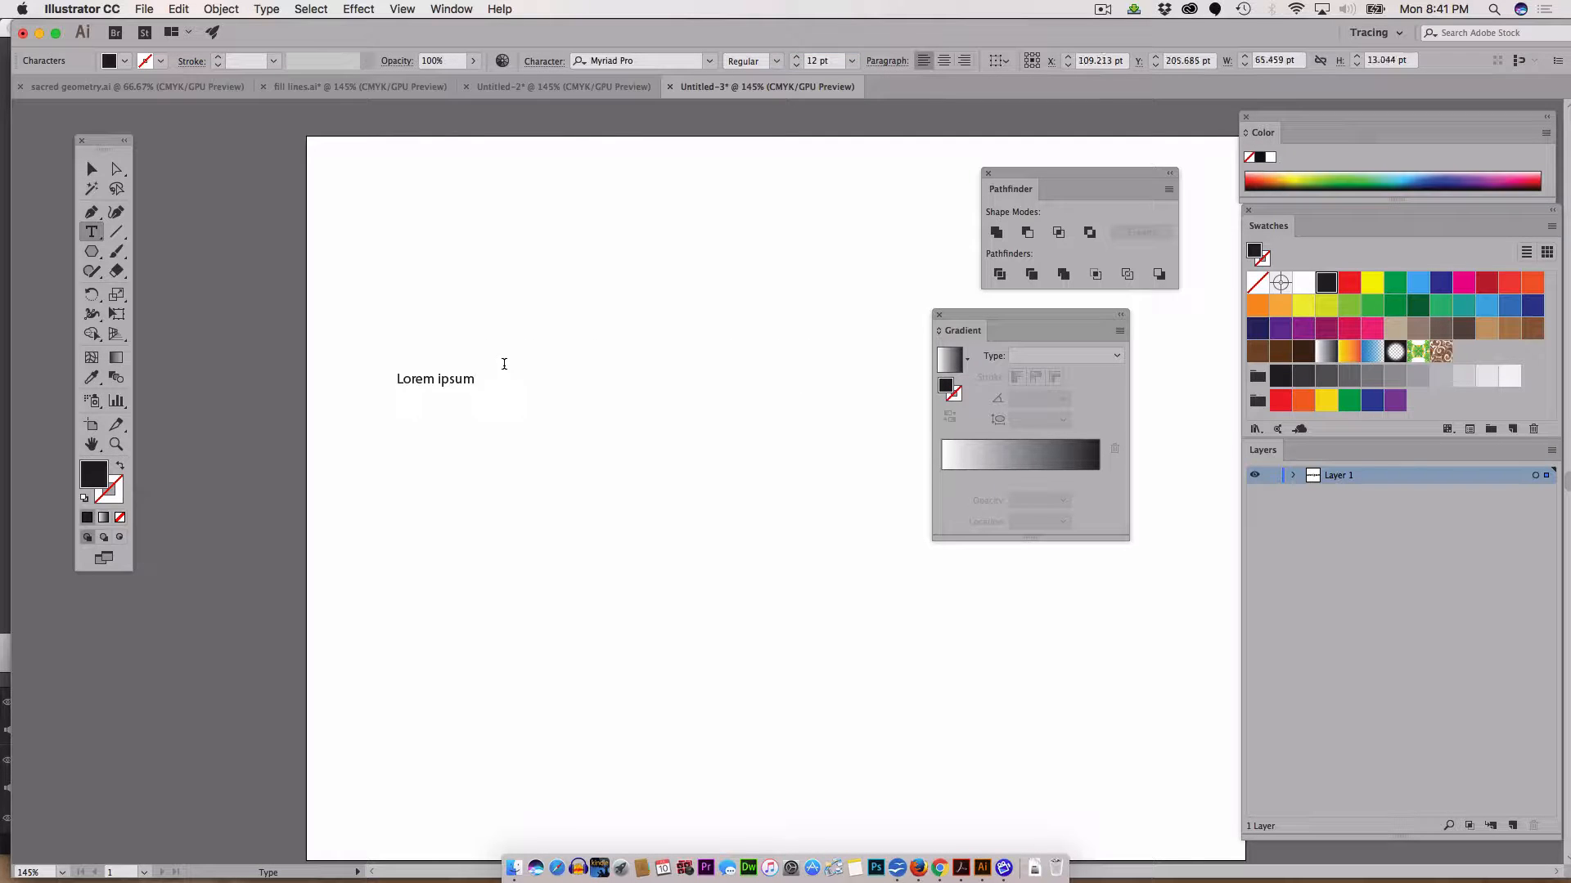
pyautogui.tripleClick(456, 379)
pyautogui.write('SLICK')
pyautogui.press('cmd+z')
# Step: Try to set the font size of the SLICK text to 18 pt
pyautogui.click(818, 60)
pyautogui.write('16')
pyautogui.press('Return')
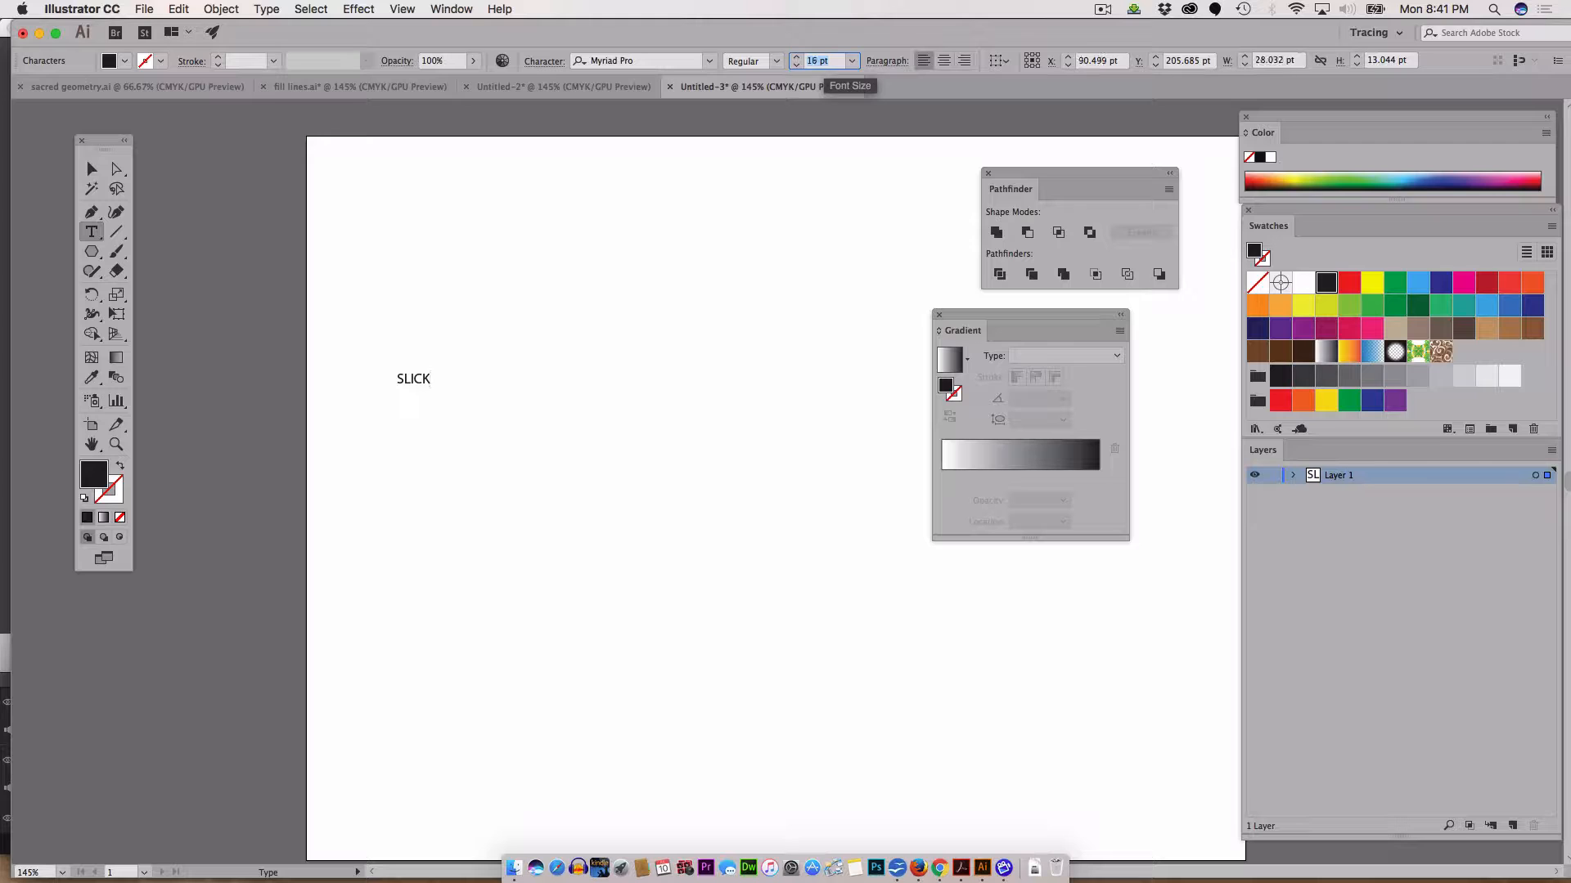
pyautogui.write('18')
pyautogui.press('Return')
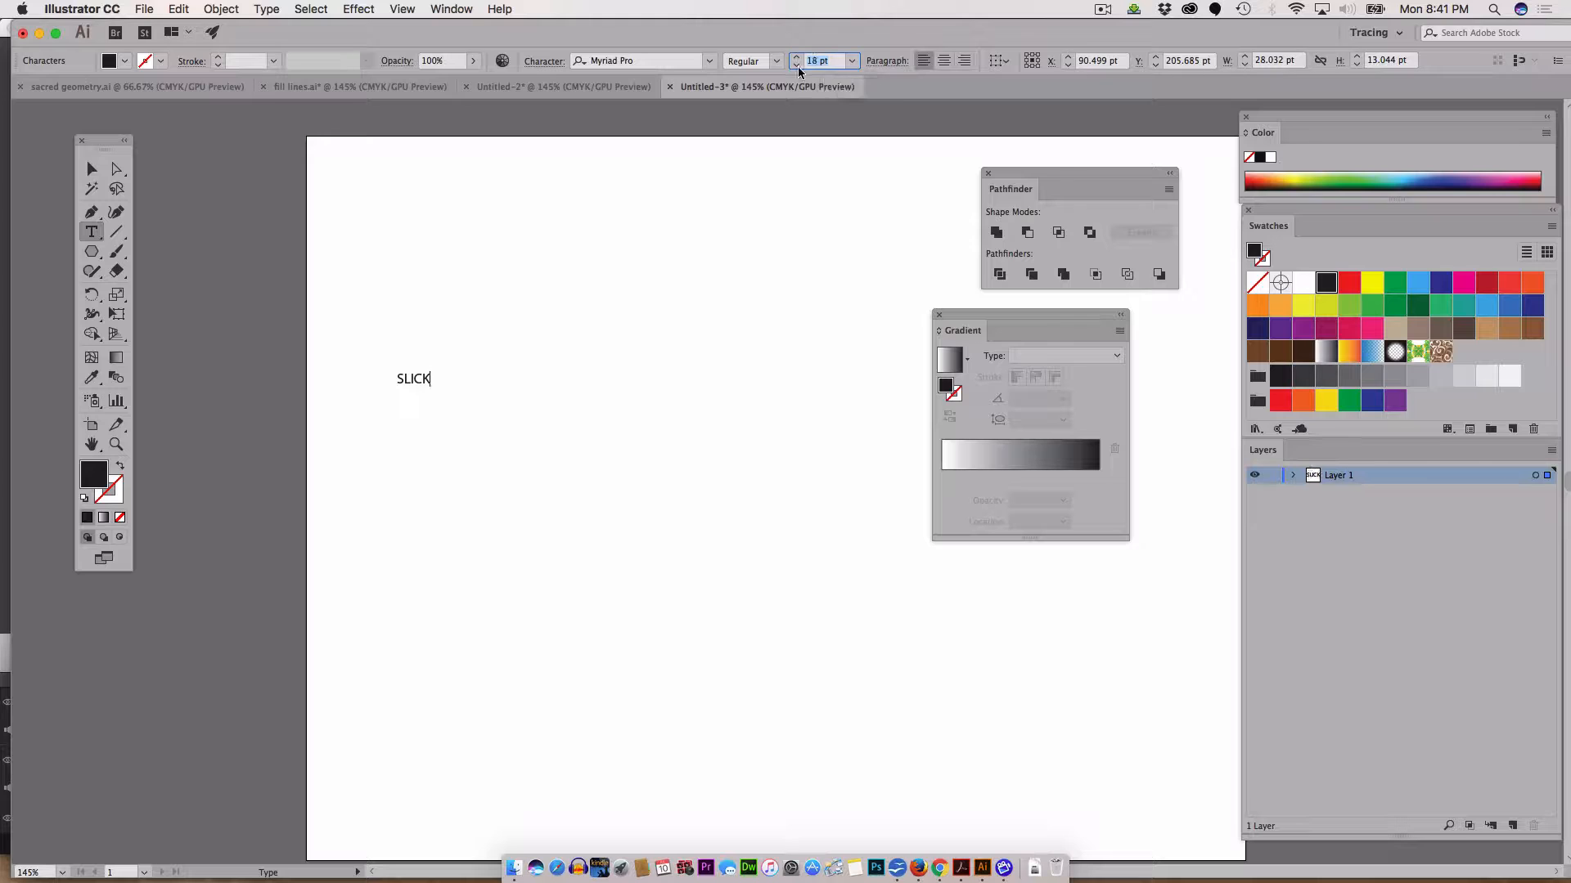
# Step: Enlarge the whole word SLICK to a font size of 157 pt
pyautogui.doubleClick(416, 379)
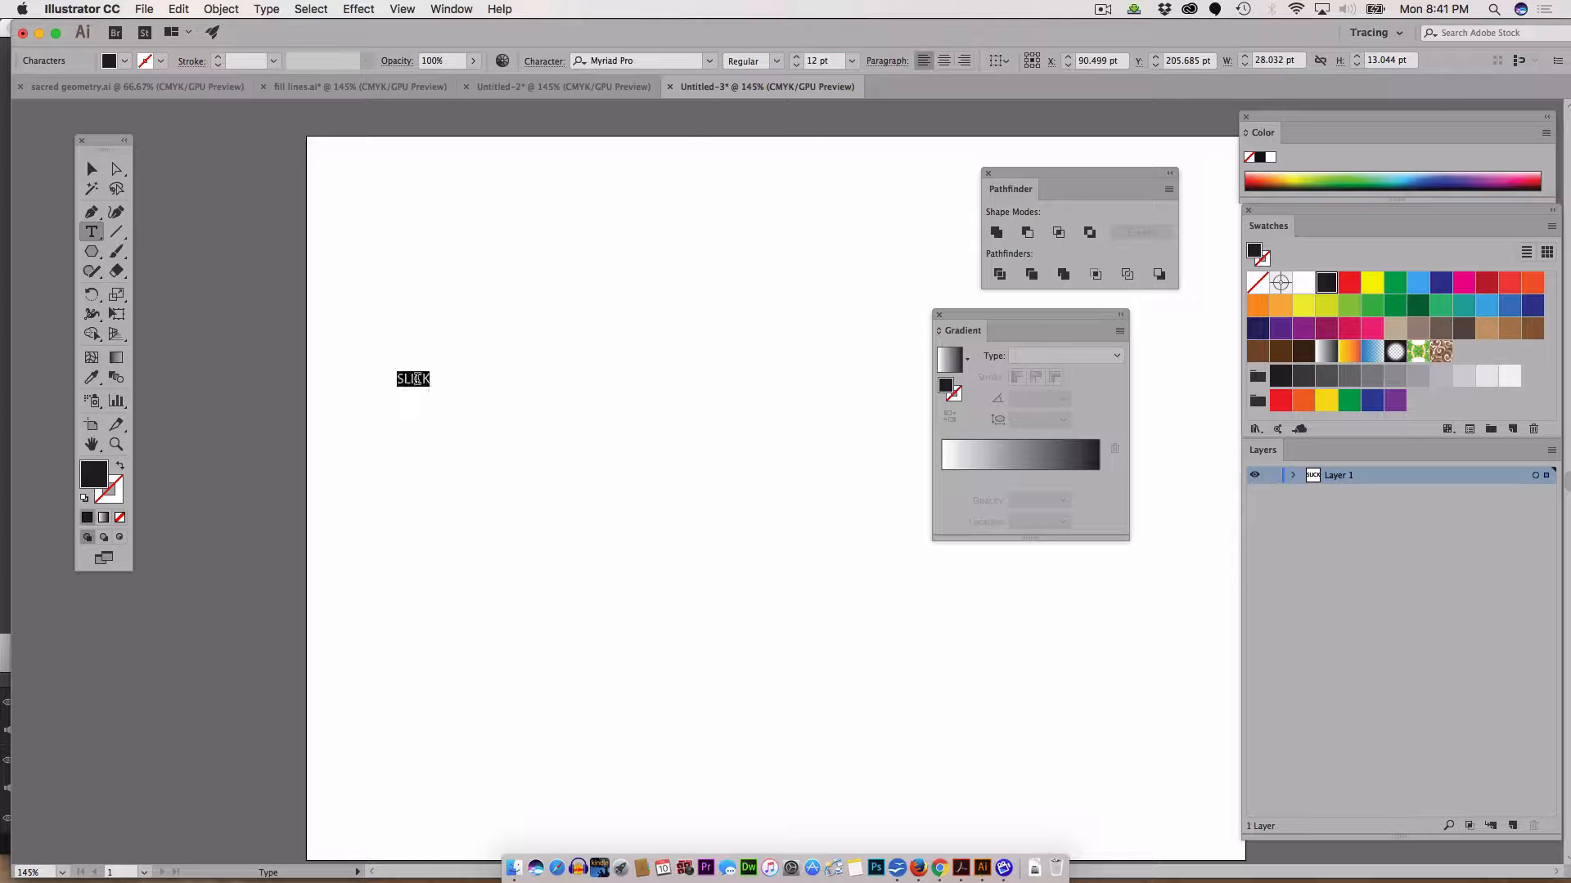
pyautogui.click(815, 59)
pyautogui.write('21')
pyautogui.press('Return')
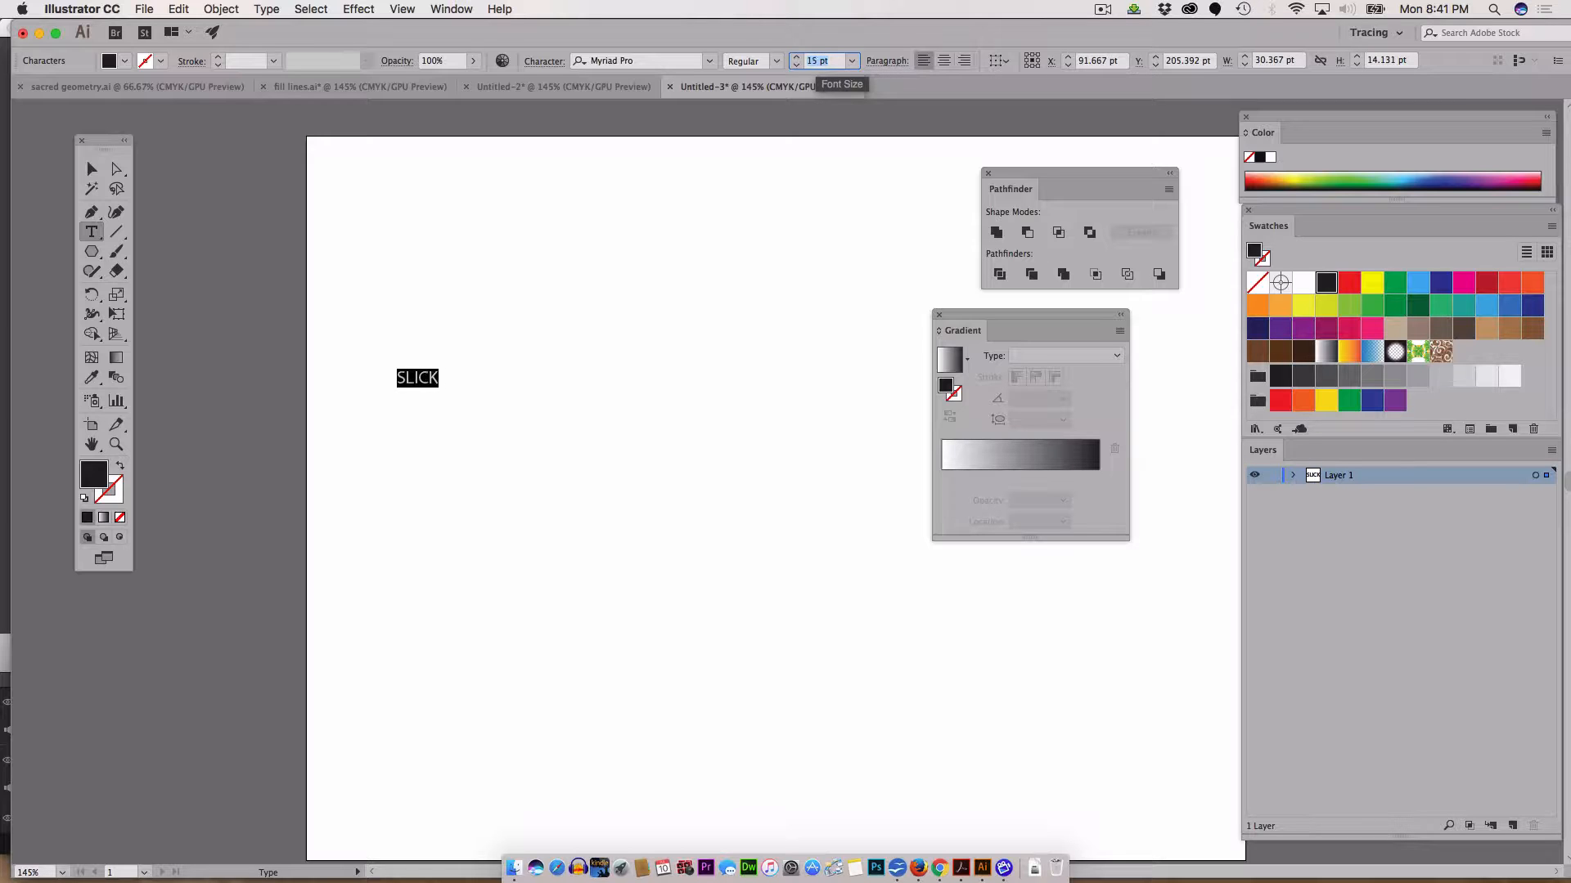
pyautogui.press('Up')
pyautogui.press('Up')
pyautogui.press('Up')
pyautogui.press('Up')
pyautogui.press('Up')
pyautogui.press('Up')
pyautogui.press('Up')
pyautogui.press('Up')
pyautogui.press('Up')
pyautogui.press('Up')
pyautogui.press('Up')
pyautogui.press('Up')
pyautogui.press('Up')
pyautogui.press('Up')
pyautogui.press('Up')
pyautogui.press('Up')
pyautogui.press('Up')
pyautogui.press('Up')
pyautogui.press('Up')
pyautogui.press('Up')
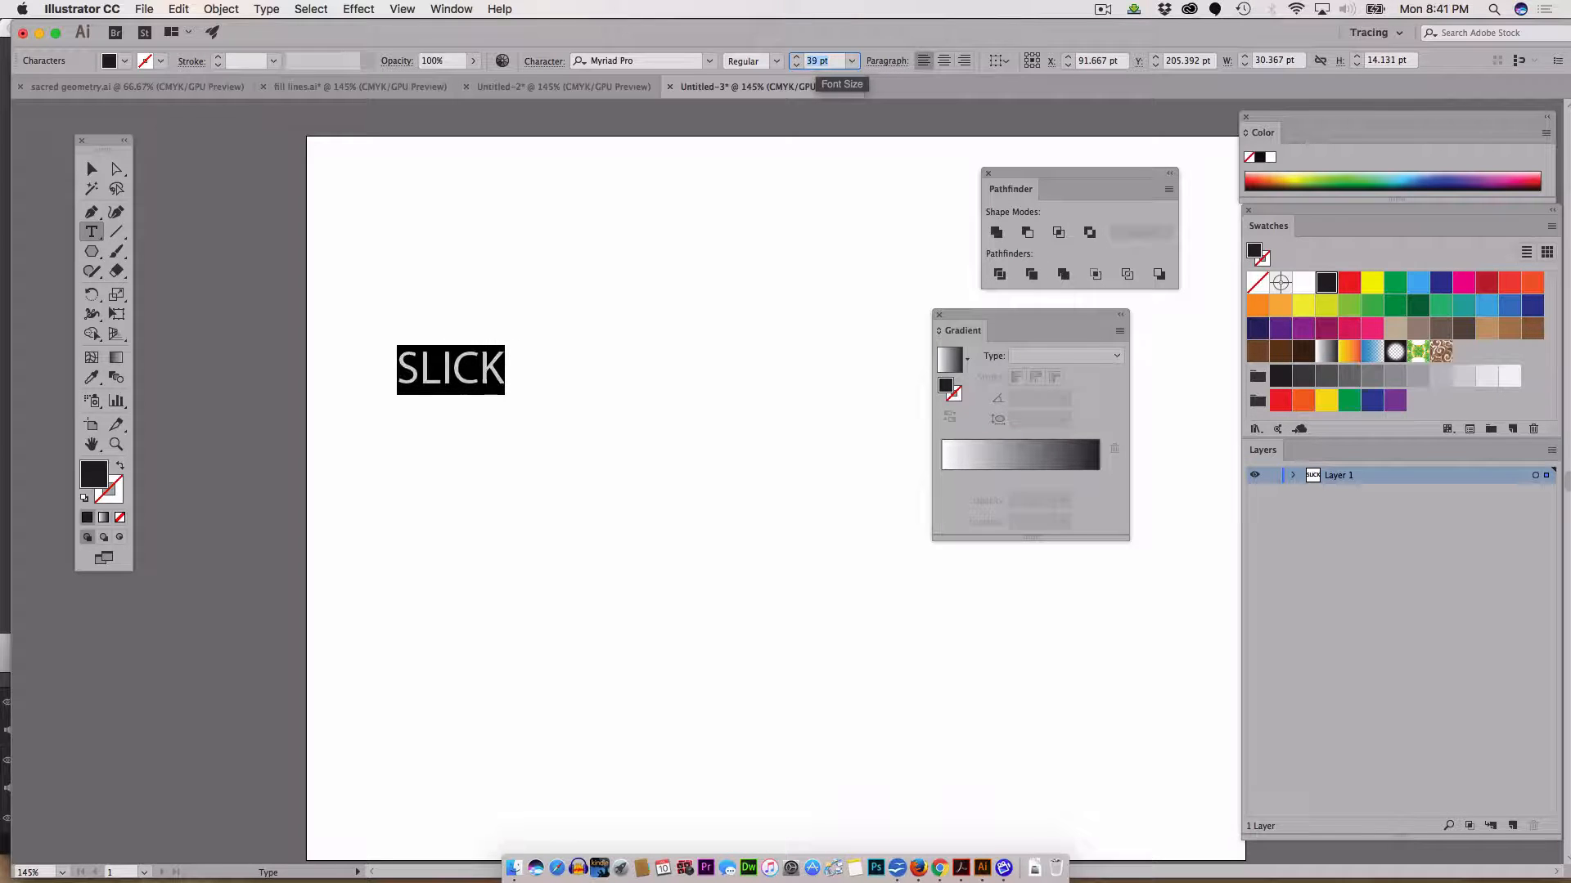
pyautogui.press('Up')
pyautogui.press('Up')
pyautogui.press('Up')
pyautogui.press('Up')
pyautogui.press('Up')
pyautogui.press('Up')
pyautogui.press('Up')
pyautogui.press('Up')
pyautogui.press('Up')
pyautogui.press('Up')
pyautogui.press('Up')
pyautogui.press('Up')
pyautogui.press('Up')
pyautogui.press('Up')
pyautogui.press('Up')
pyautogui.press('Up')
pyautogui.press('Up')
pyautogui.press('Up')
pyautogui.press('Up')
pyautogui.press('Up')
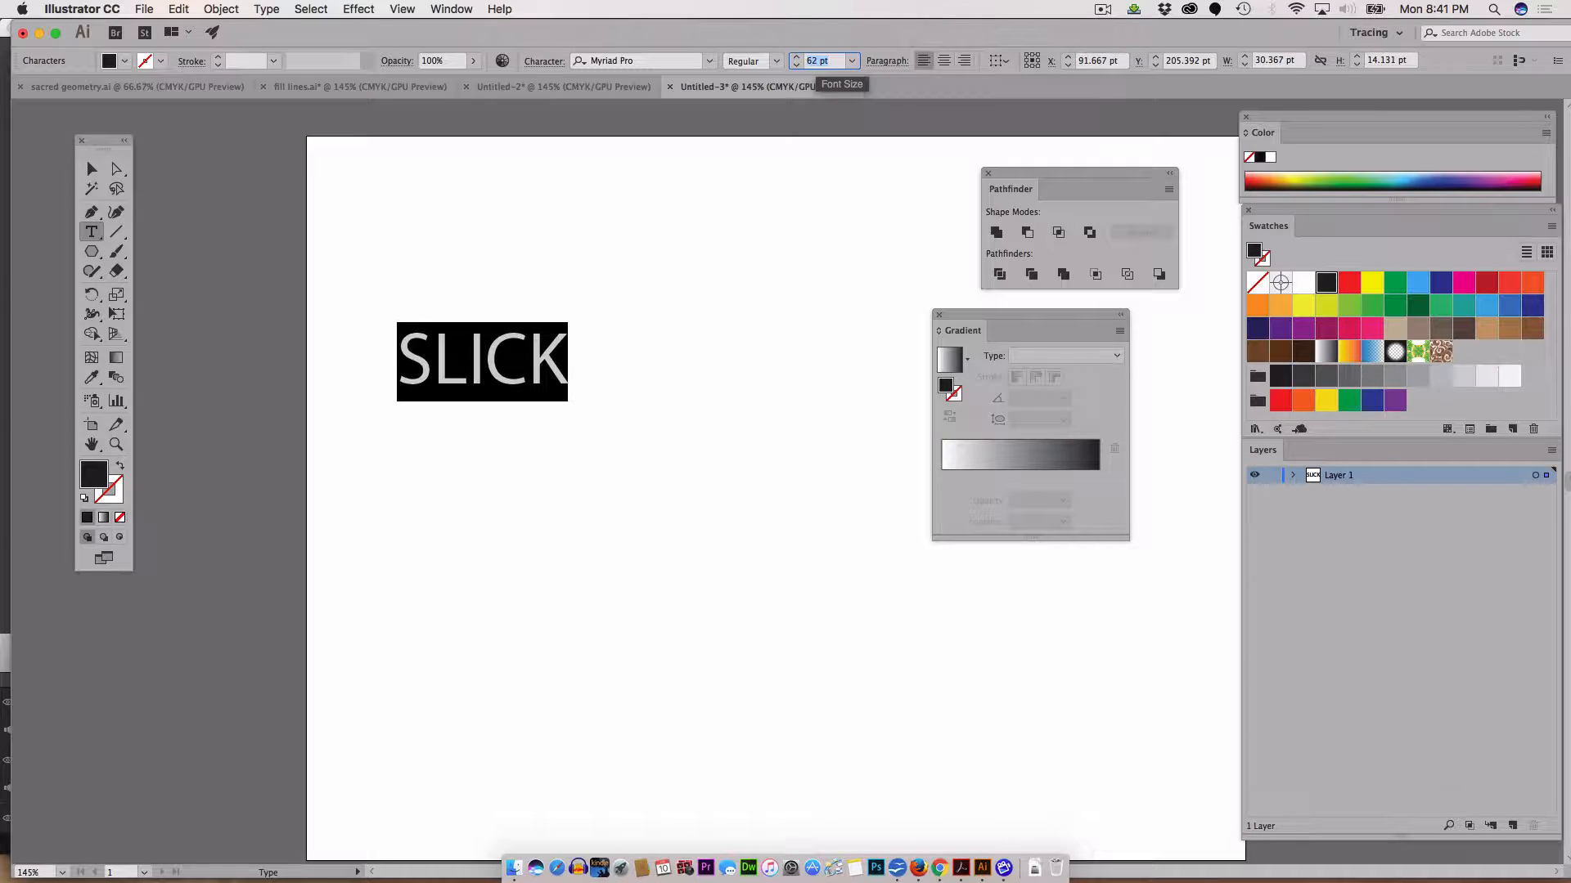
pyautogui.press('Up')
pyautogui.press('Up')
pyautogui.press('Up')
pyautogui.press('Up')
pyautogui.press('Up')
pyautogui.press('Up')
pyautogui.press('Up')
pyautogui.press('Up')
pyautogui.press('Up')
pyautogui.press('Up')
pyautogui.press('Up')
pyautogui.press('Up')
pyautogui.press('Up')
pyautogui.press('Up')
pyautogui.press('Up')
pyautogui.press('Up')
pyautogui.press('Up')
pyautogui.press('Up')
pyautogui.press('Up')
pyautogui.press('Up')
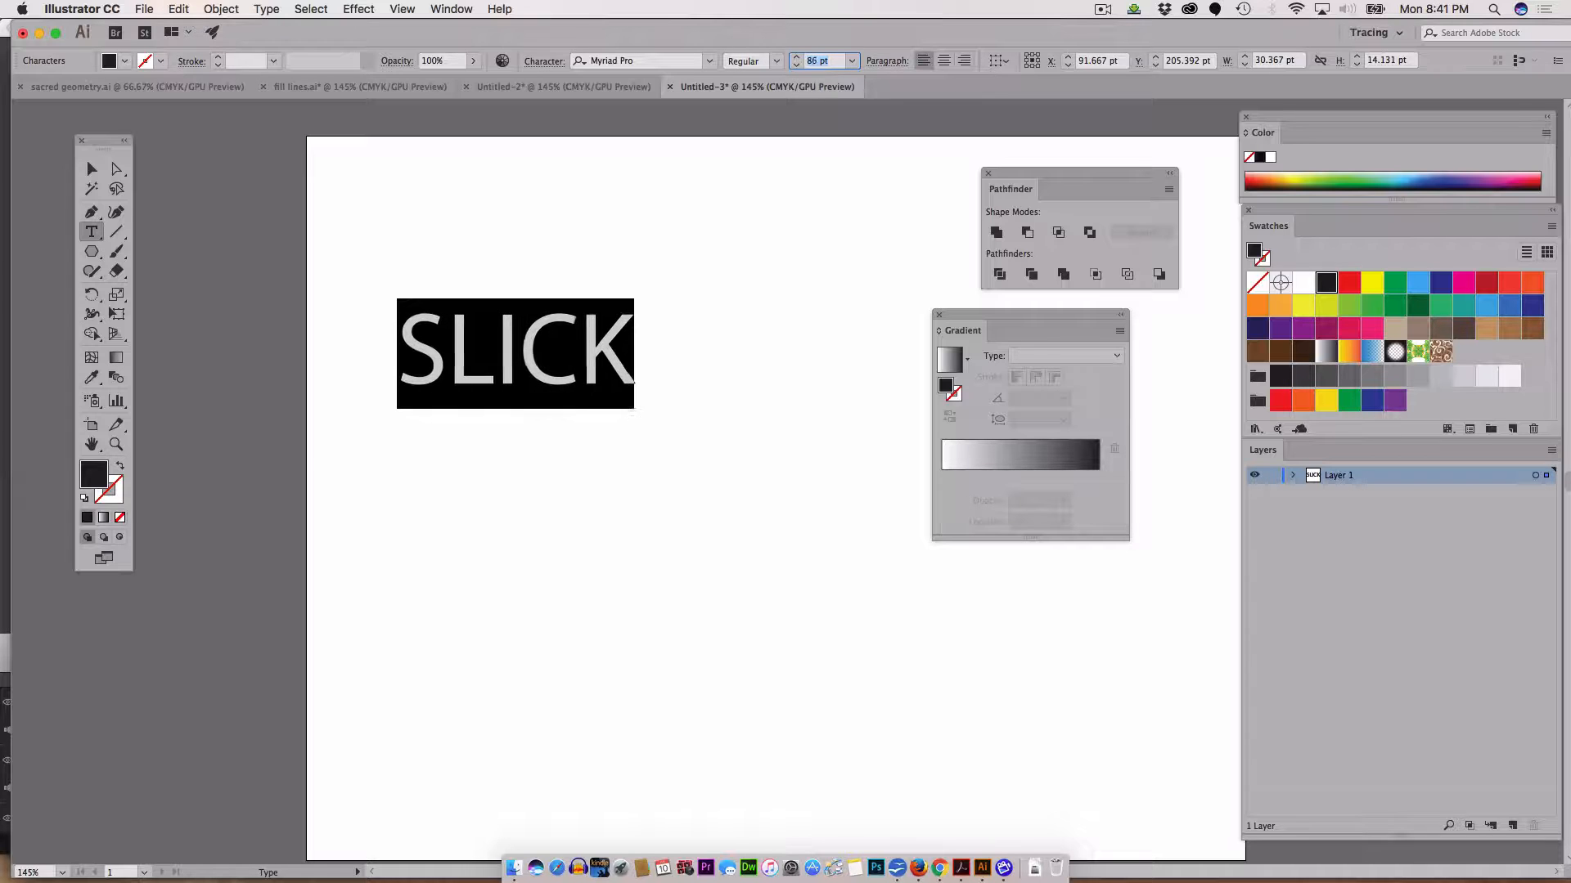
pyautogui.press('Up')
pyautogui.press('Up')
pyautogui.press('Up')
pyautogui.press('Up')
pyautogui.press('Up')
pyautogui.press('Up')
pyautogui.press('Up')
pyautogui.press('Up')
pyautogui.press('Up')
pyautogui.press('Up')
pyautogui.press('Up')
pyautogui.press('Up')
pyautogui.press('Up')
pyautogui.press('Up')
pyautogui.press('Up')
pyautogui.press('Up')
pyautogui.press('Up')
pyautogui.press('Up')
pyautogui.press('Up')
pyautogui.press('Up')
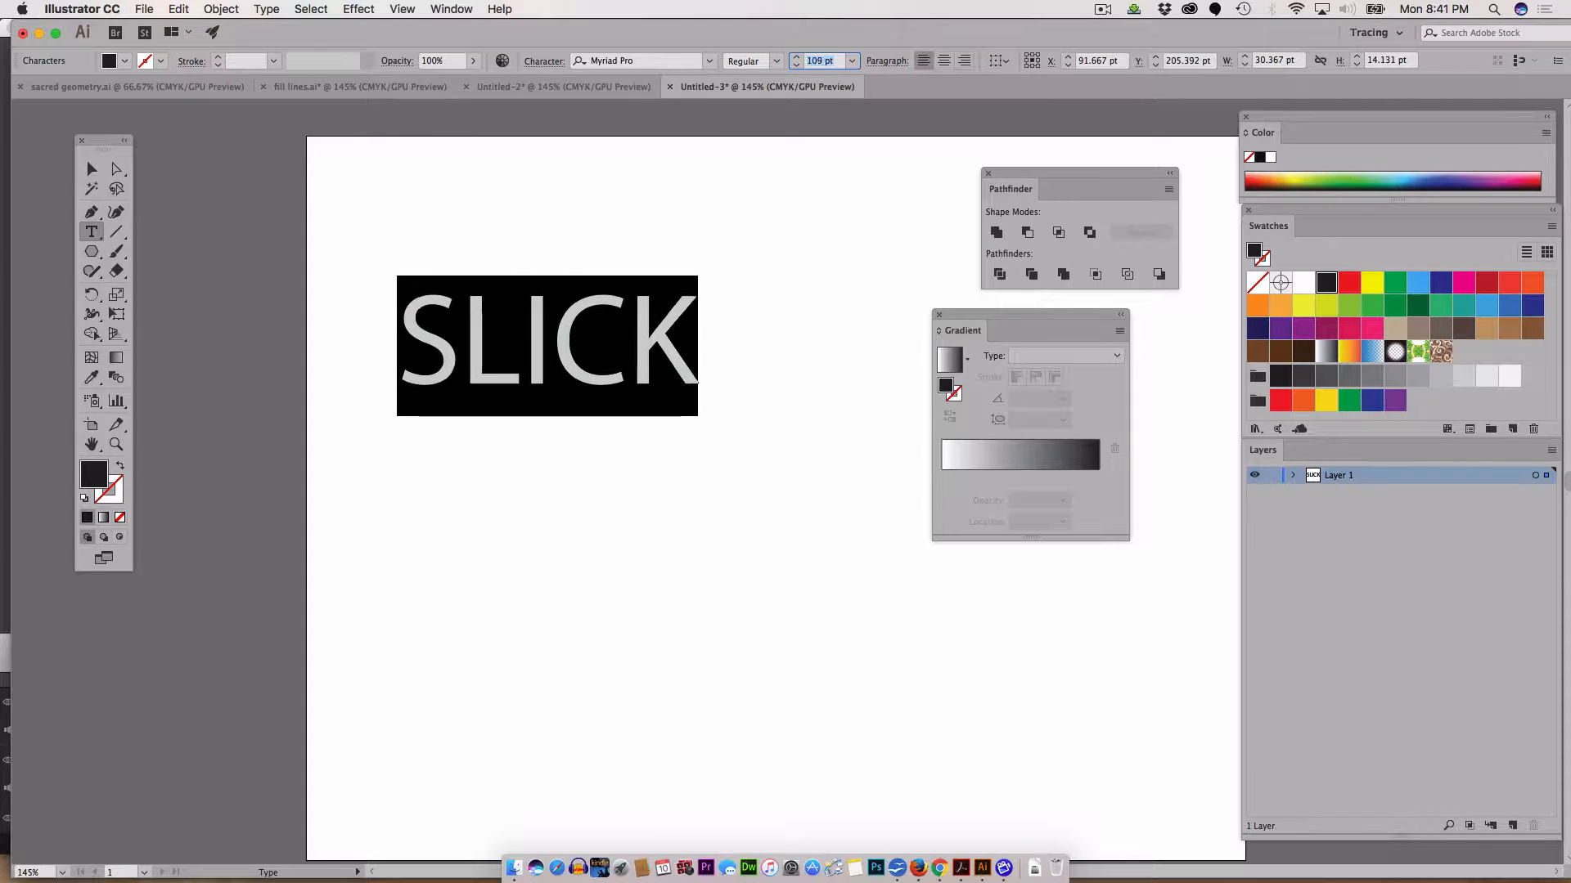
pyautogui.press('Up')
pyautogui.press('Up')
pyautogui.press('Up')
pyautogui.press('Up')
pyautogui.press('Up')
pyautogui.press('Up')
pyautogui.press('Up')
pyautogui.press('Up')
pyautogui.press('Up')
pyautogui.press('Up')
pyautogui.press('Up')
pyautogui.press('Up')
pyautogui.press('Up')
pyautogui.press('Up')
pyautogui.press('Up')
pyautogui.press('Up')
pyautogui.press('Up')
pyautogui.press('Up')
pyautogui.press('Up')
pyautogui.press('Up')
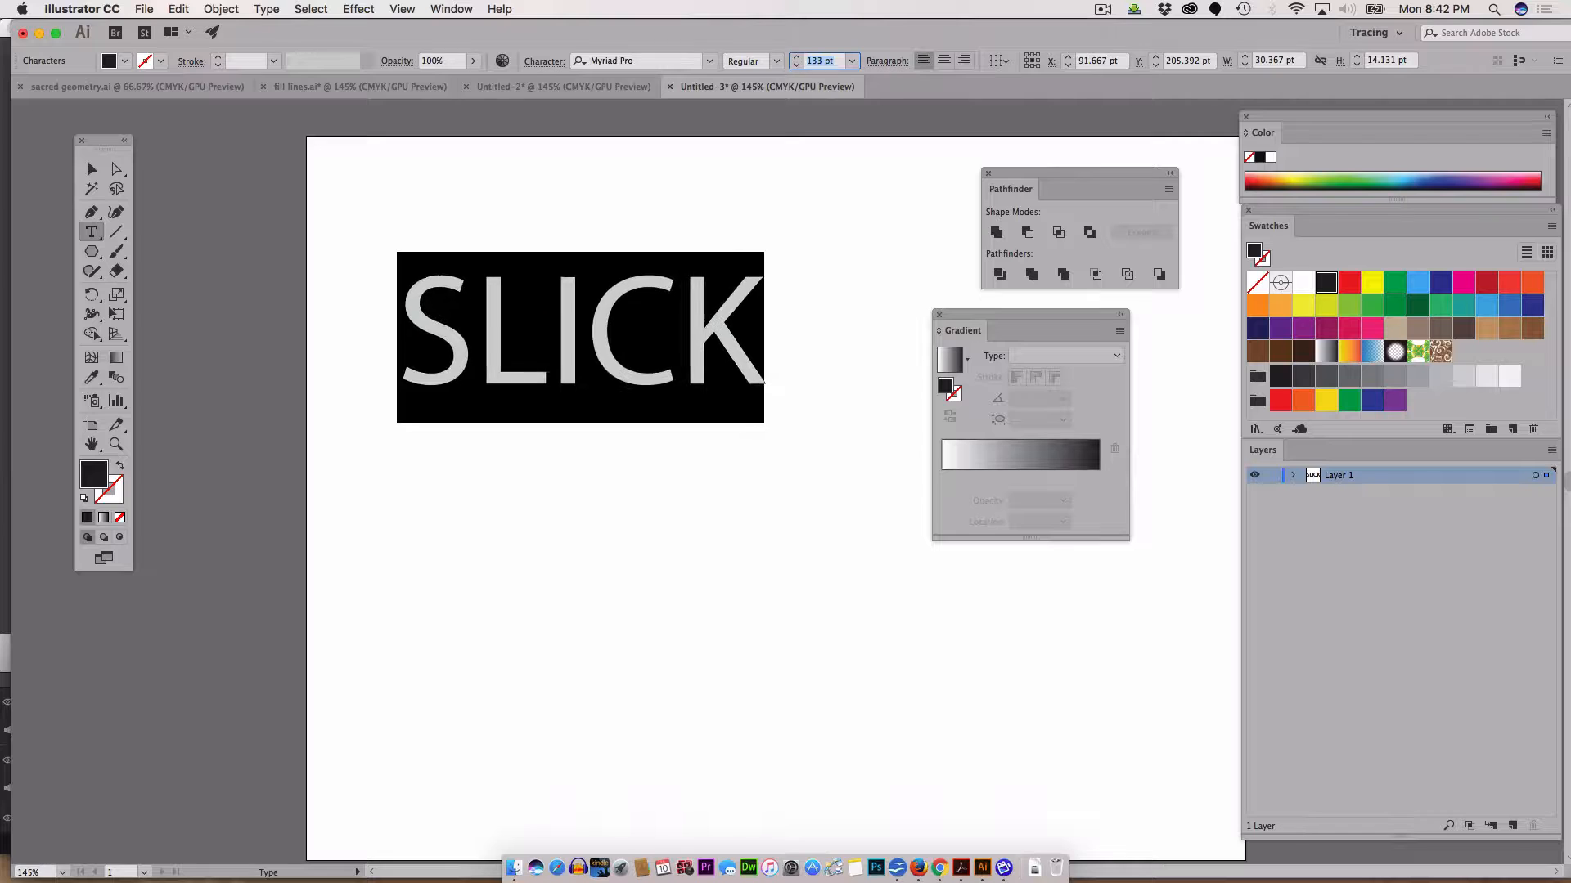
pyautogui.press('Up')
pyautogui.press('Up')
pyautogui.press('Up')
pyautogui.press('Up')
pyautogui.press('Up')
pyautogui.press('Up')
pyautogui.press('Up')
pyautogui.press('Up')
pyautogui.press('Up')
pyautogui.press('Up')
pyautogui.press('Up')
pyautogui.press('Up')
pyautogui.press('Up')
pyautogui.press('Up')
pyautogui.press('Up')
pyautogui.press('Up')
pyautogui.press('Up')
pyautogui.press('Up')
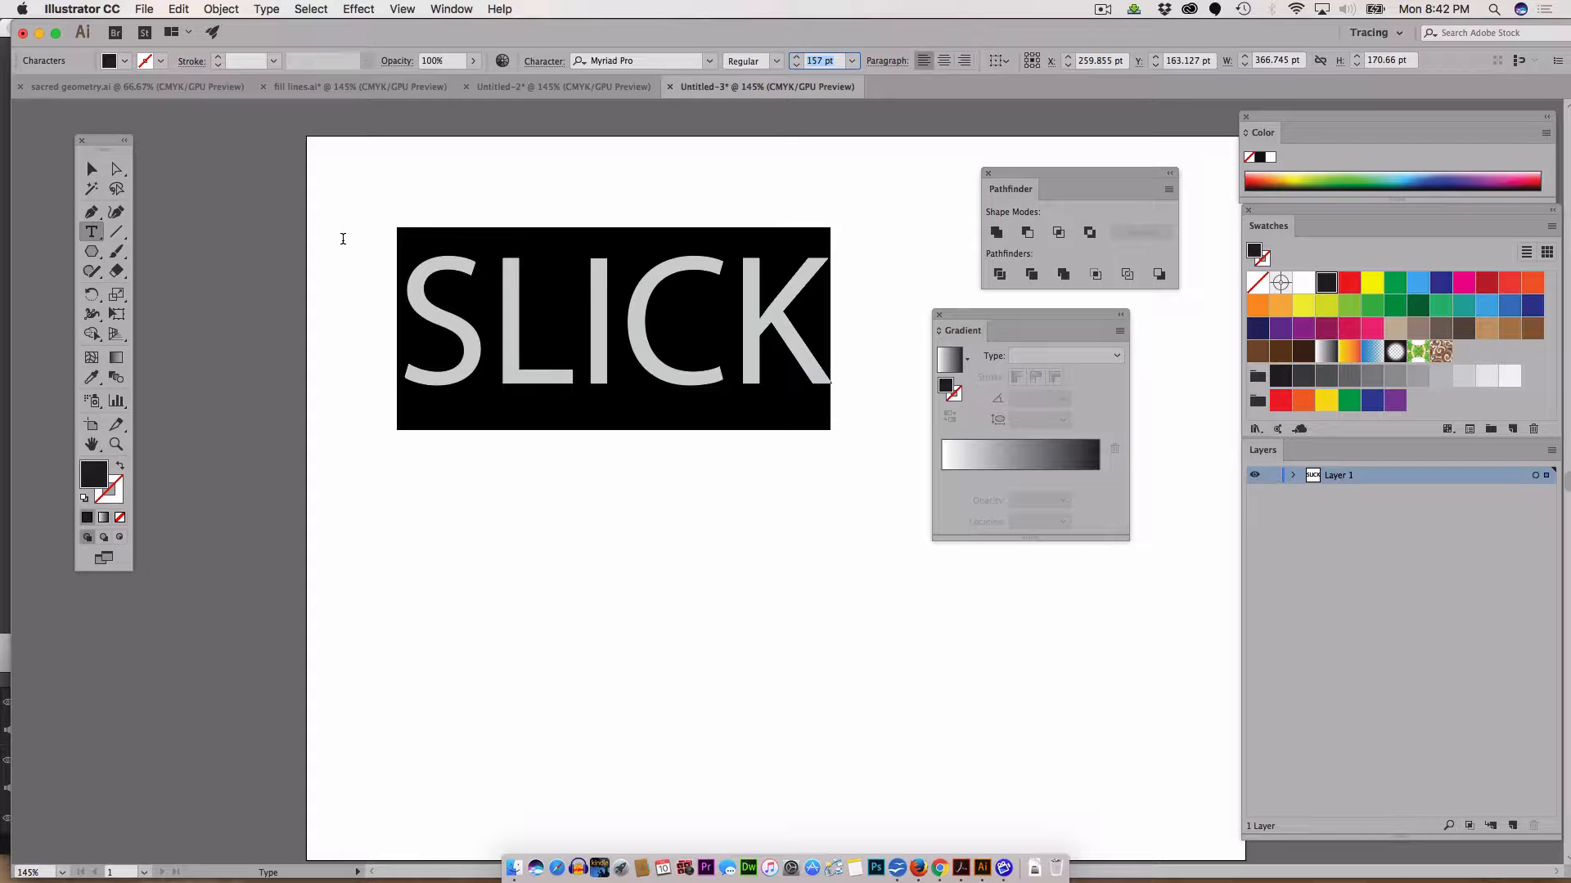
# Step: Change the font of SLICK to Russo One and move the Gradient and Pathfinder panels clear of the word
pyautogui.click(266, 9)
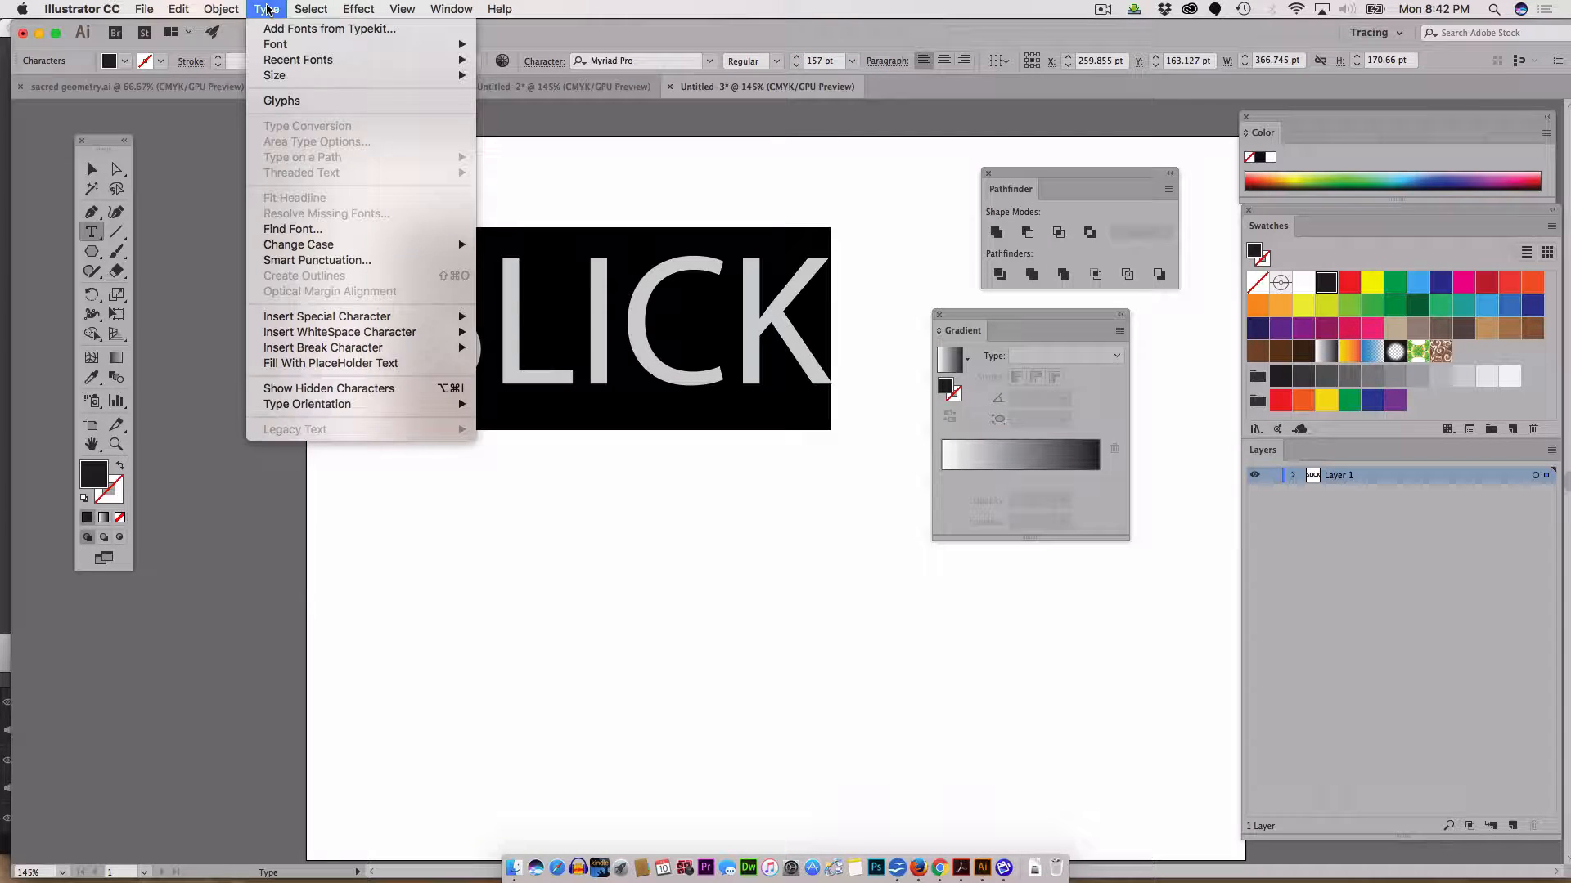
pyautogui.moveTo(282, 47)
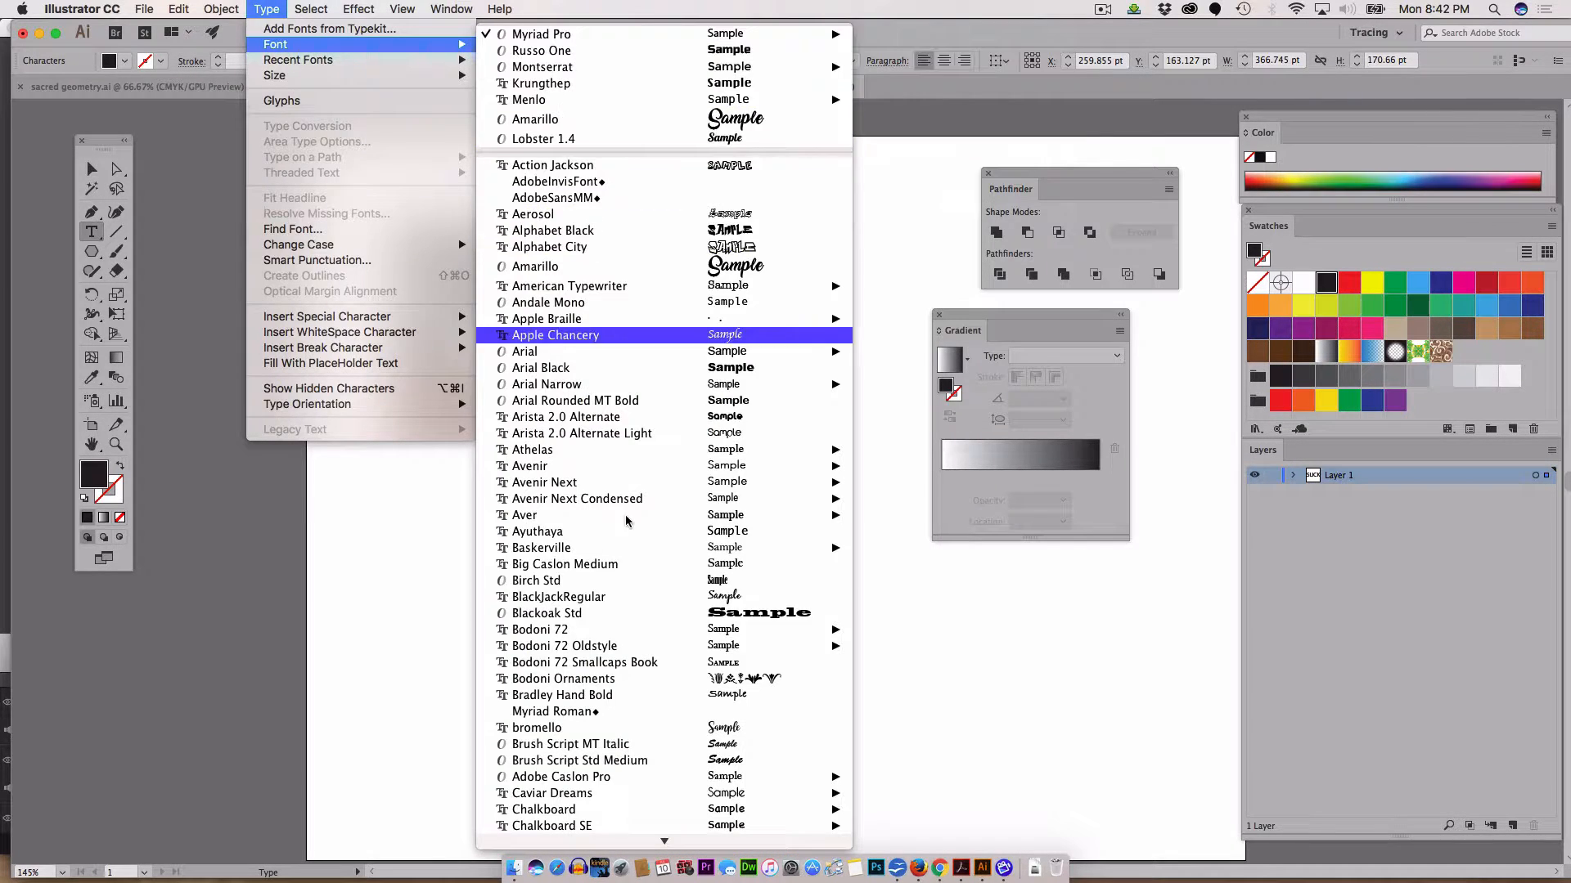
pyautogui.moveTo(664, 839)
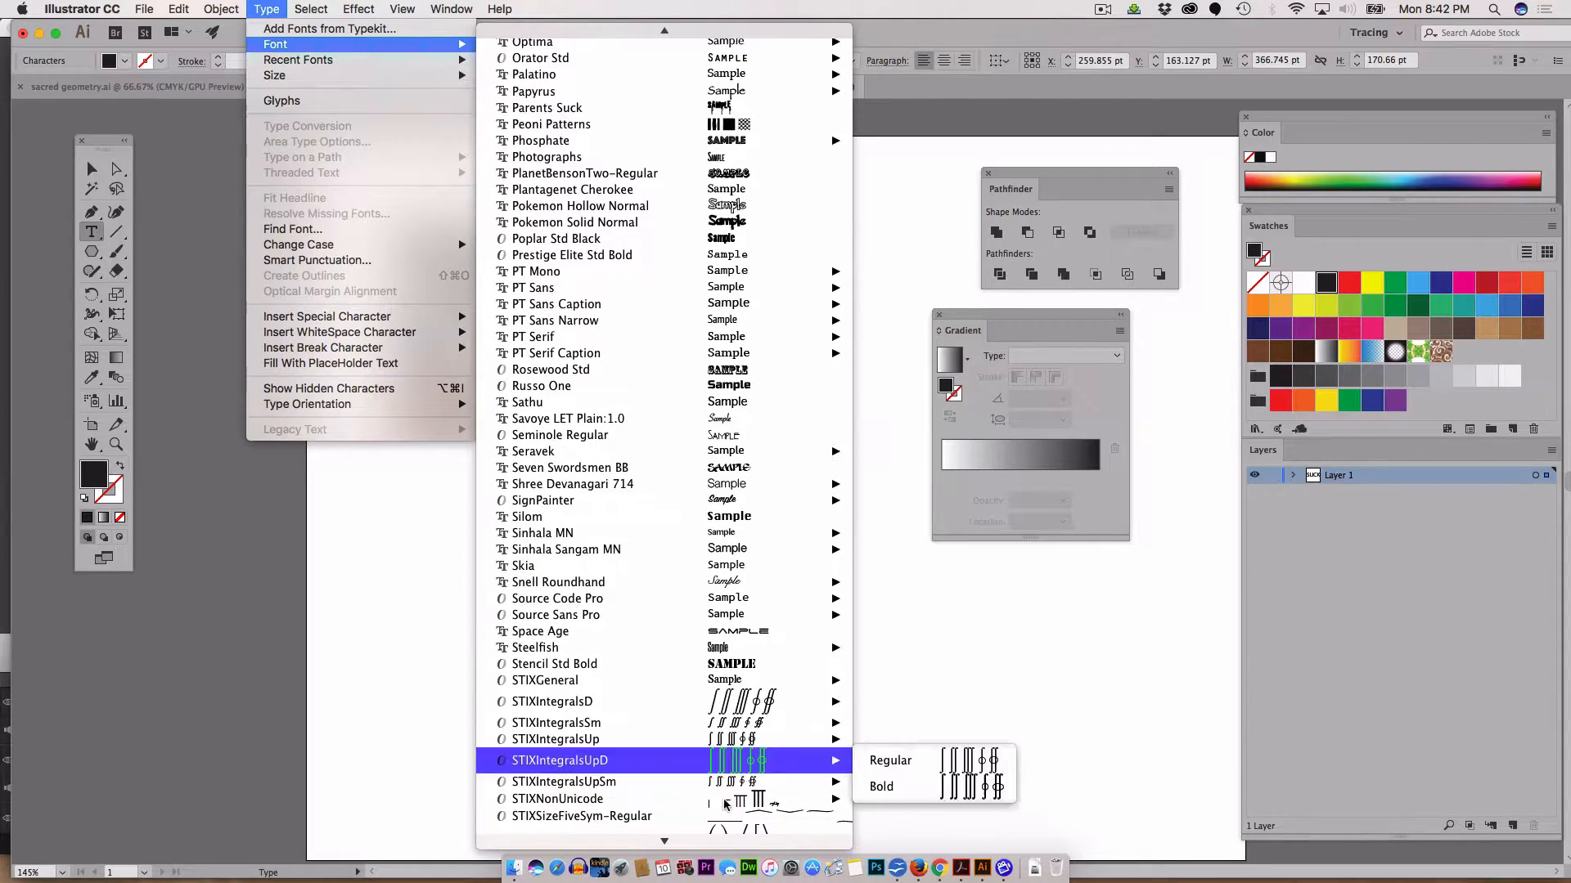
pyautogui.scroll(-1, 725, 804)
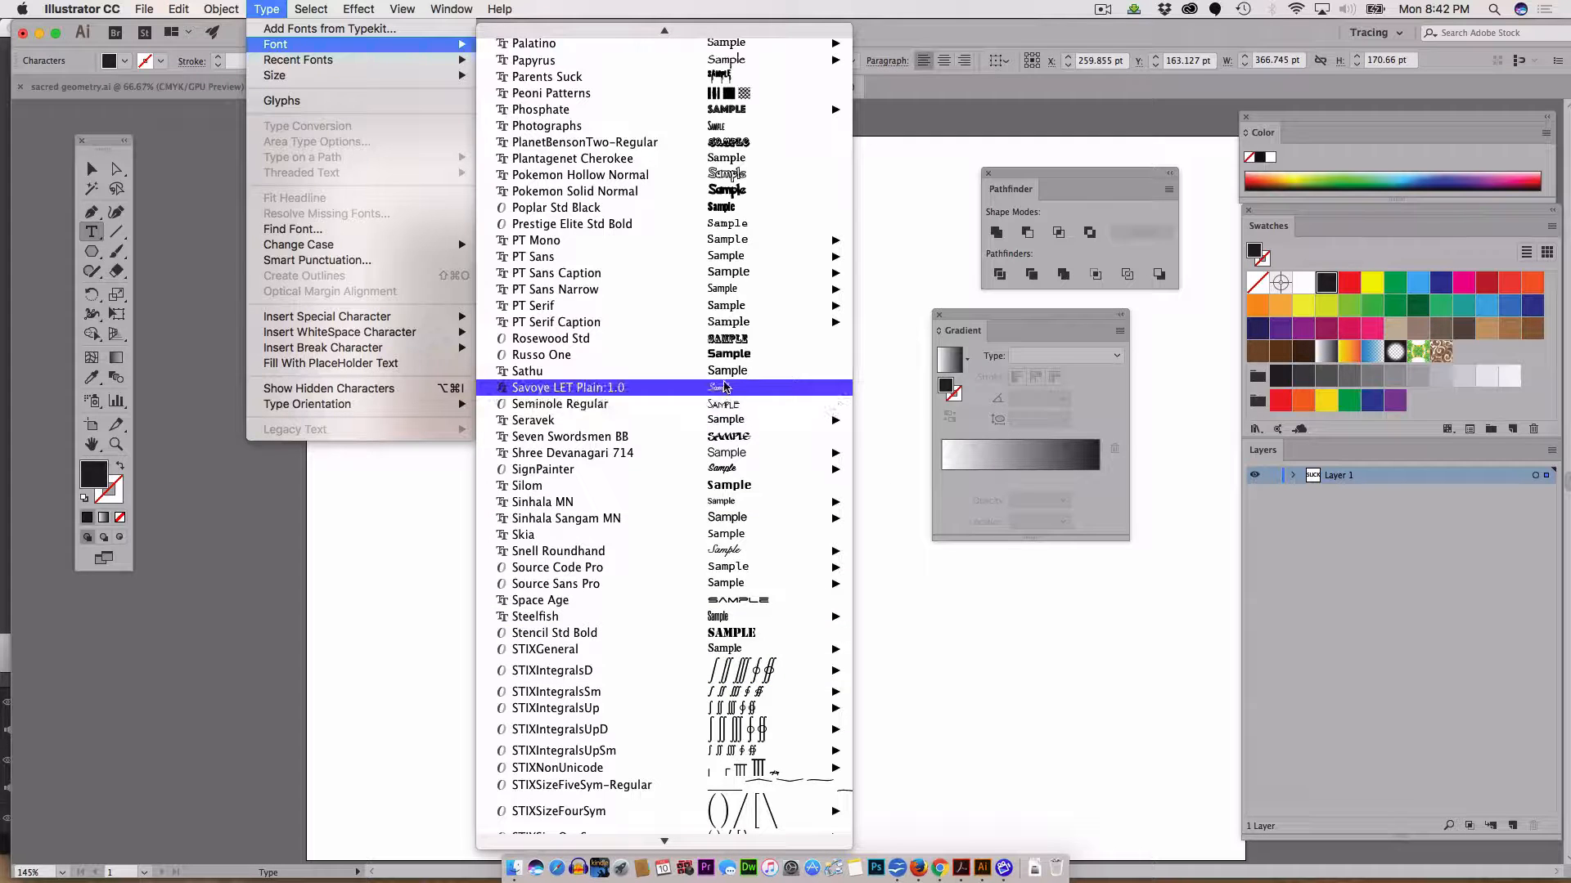
pyautogui.click(725, 354)
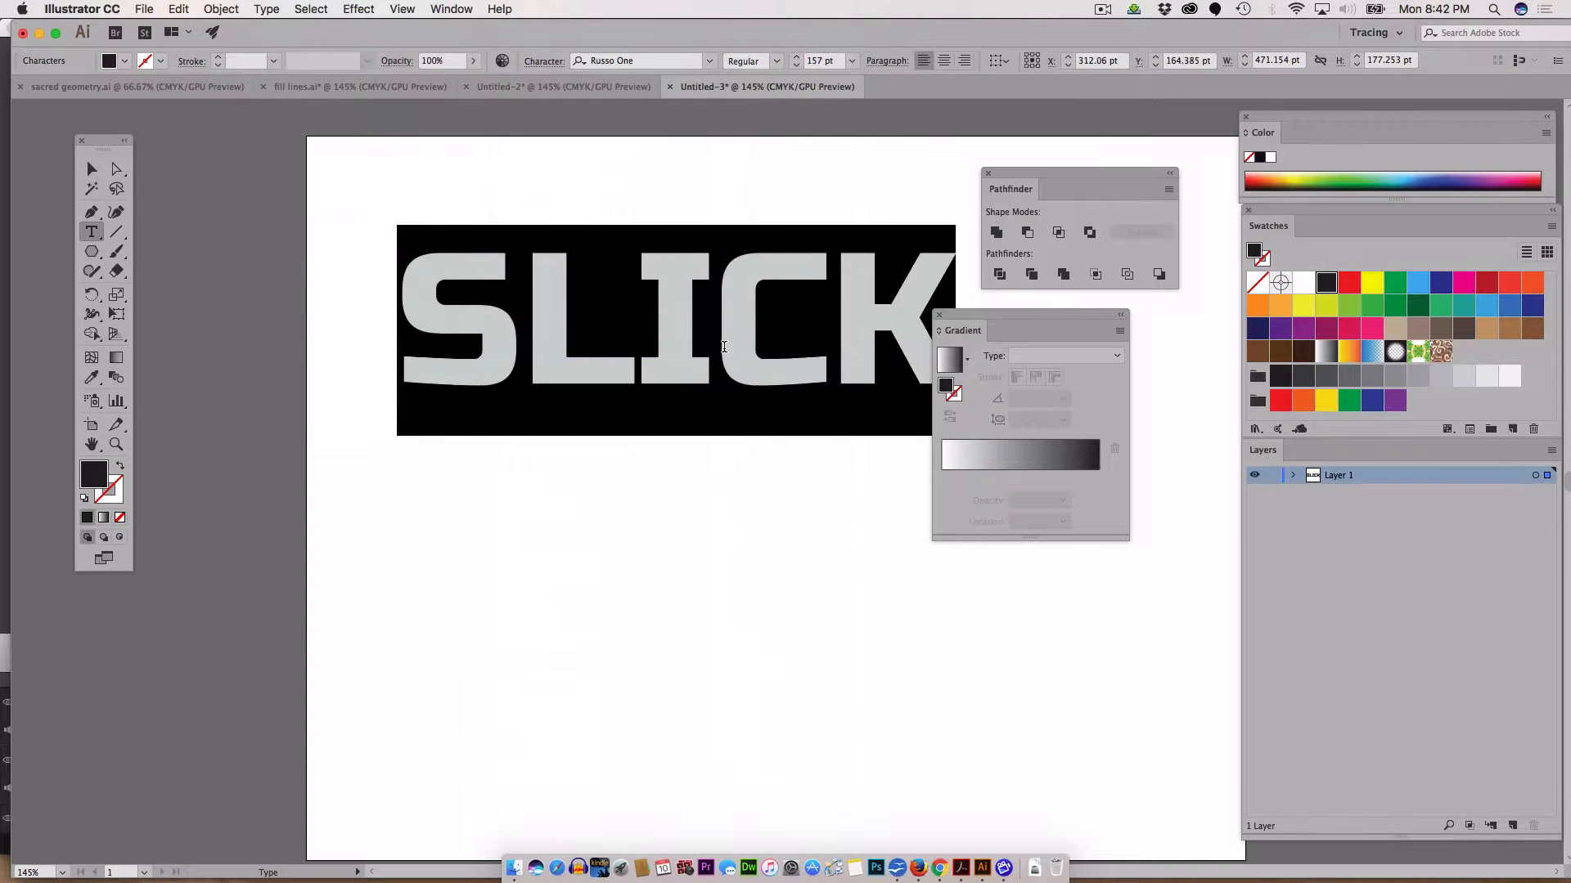
pyautogui.moveTo(1026, 330); pyautogui.dragTo(1254, 473)
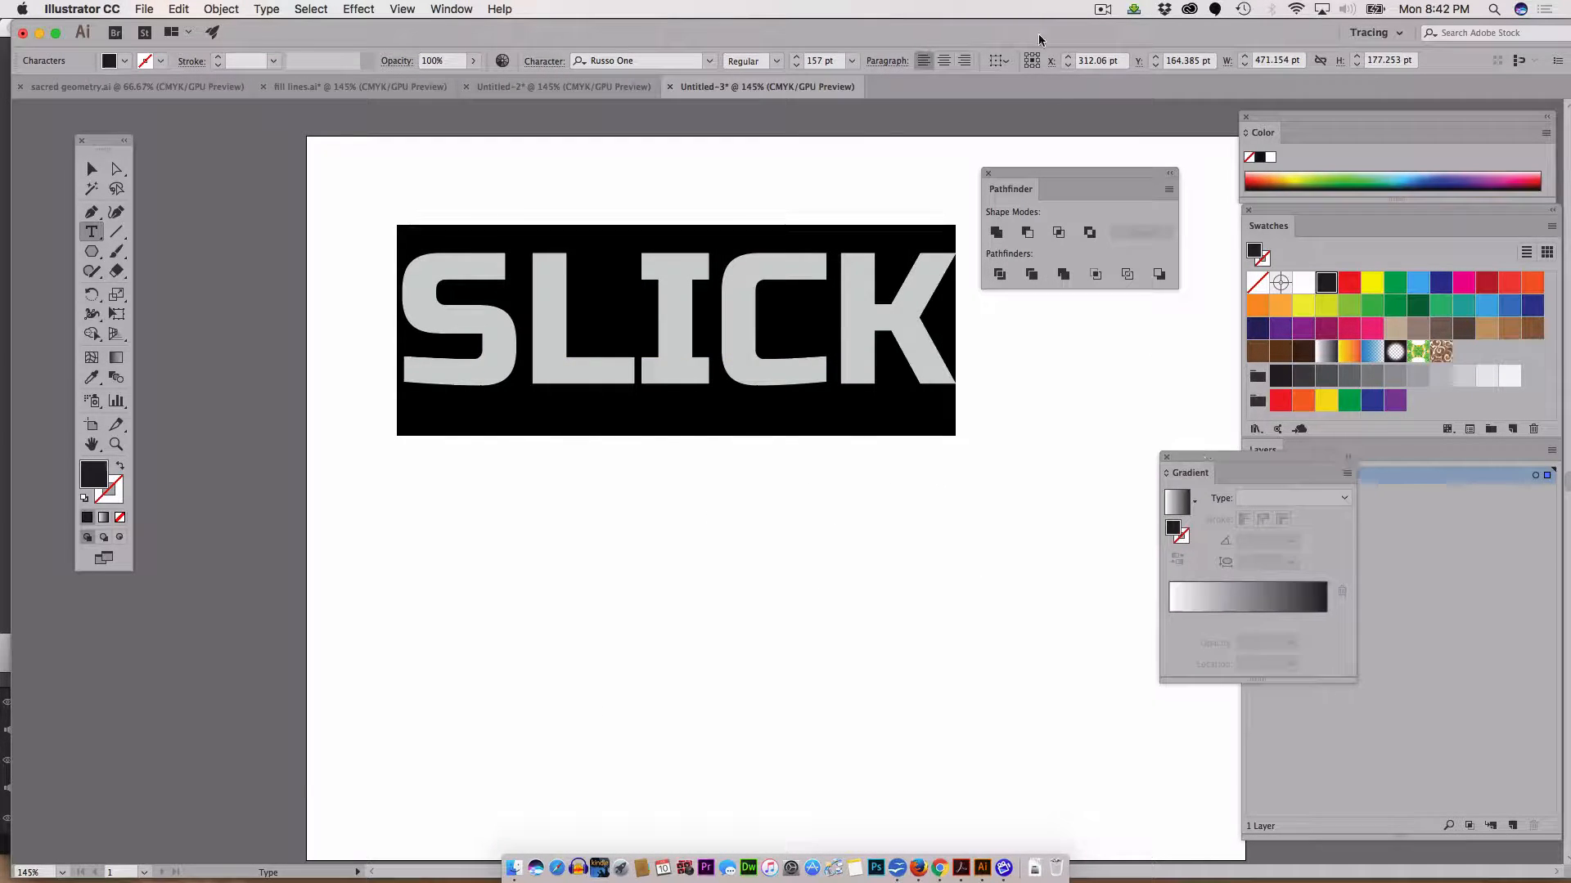
pyautogui.moveTo(1025, 174); pyautogui.dragTo(1118, 405)
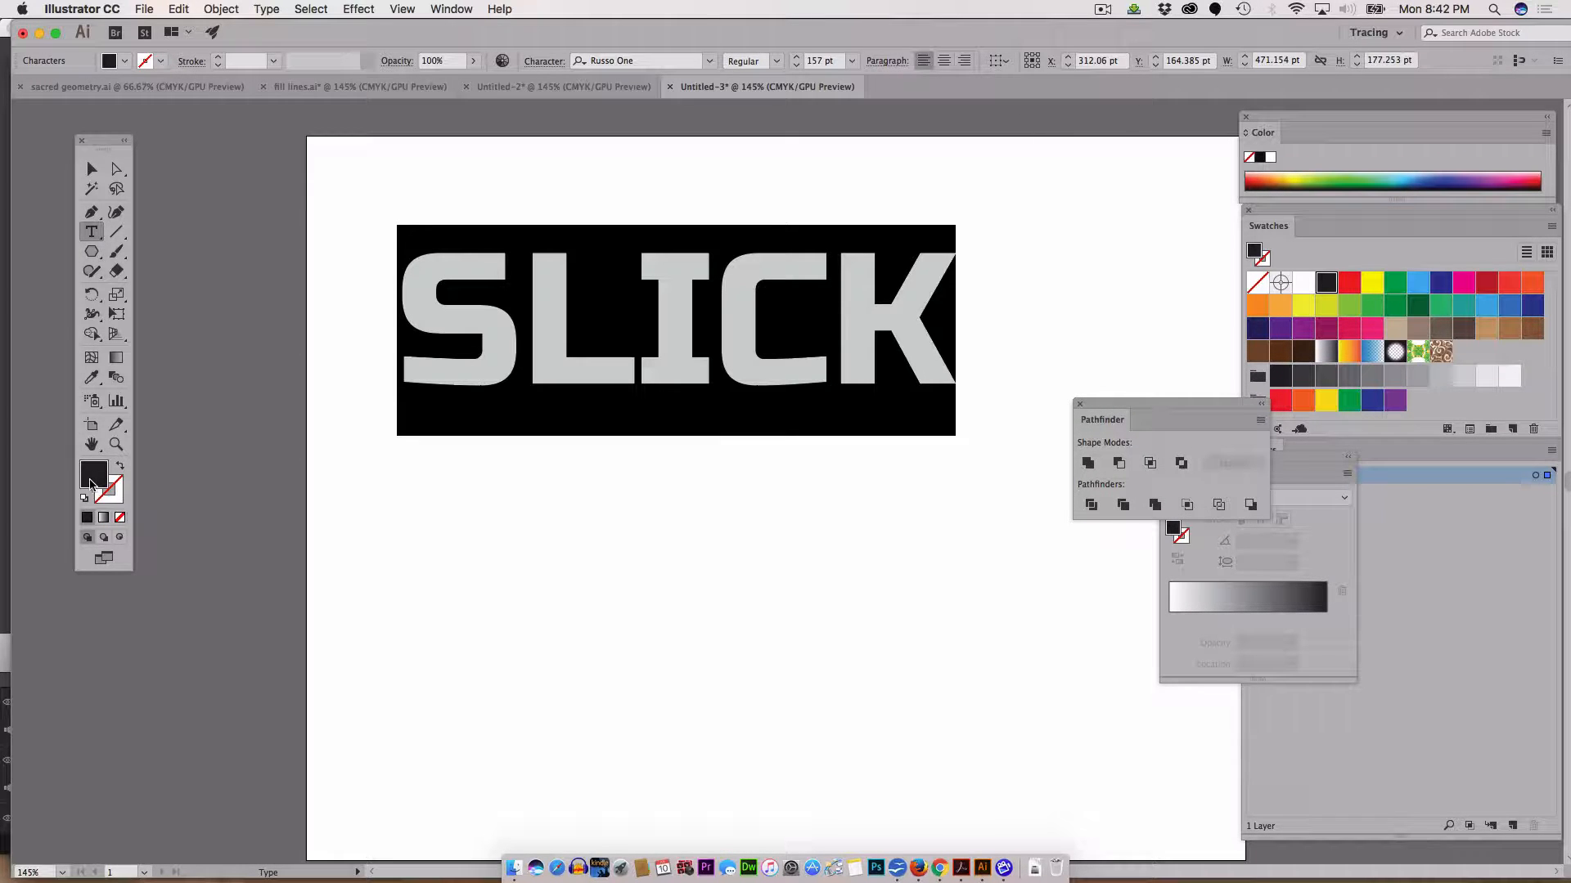
# Step: Try to fill the live SLICK text with a linear gradient
pyautogui.click(103, 517)
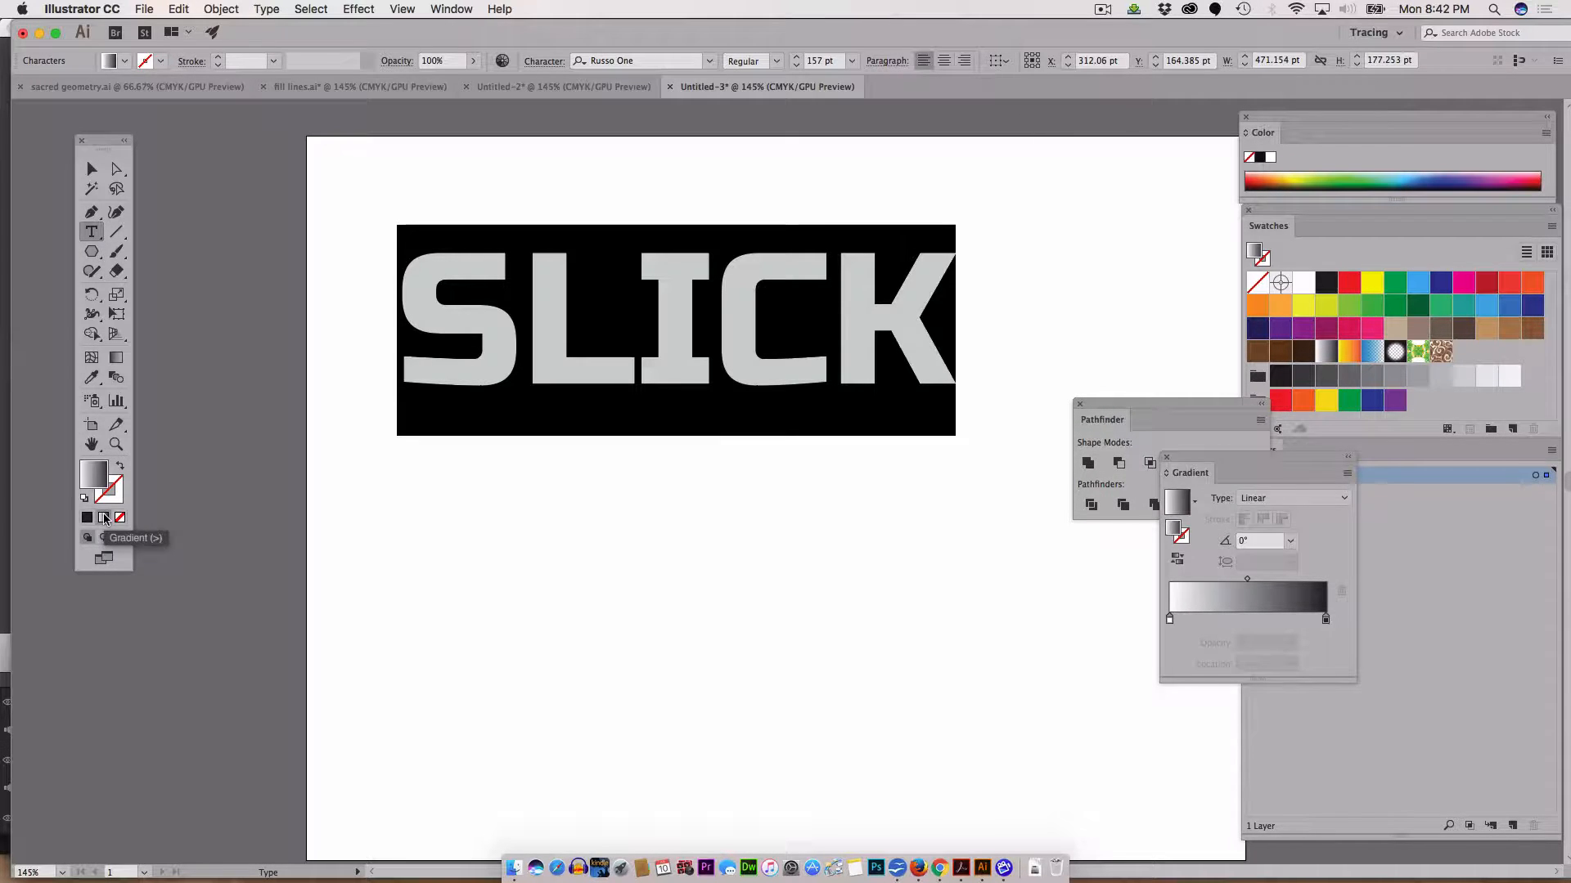
pyautogui.click(90, 166)
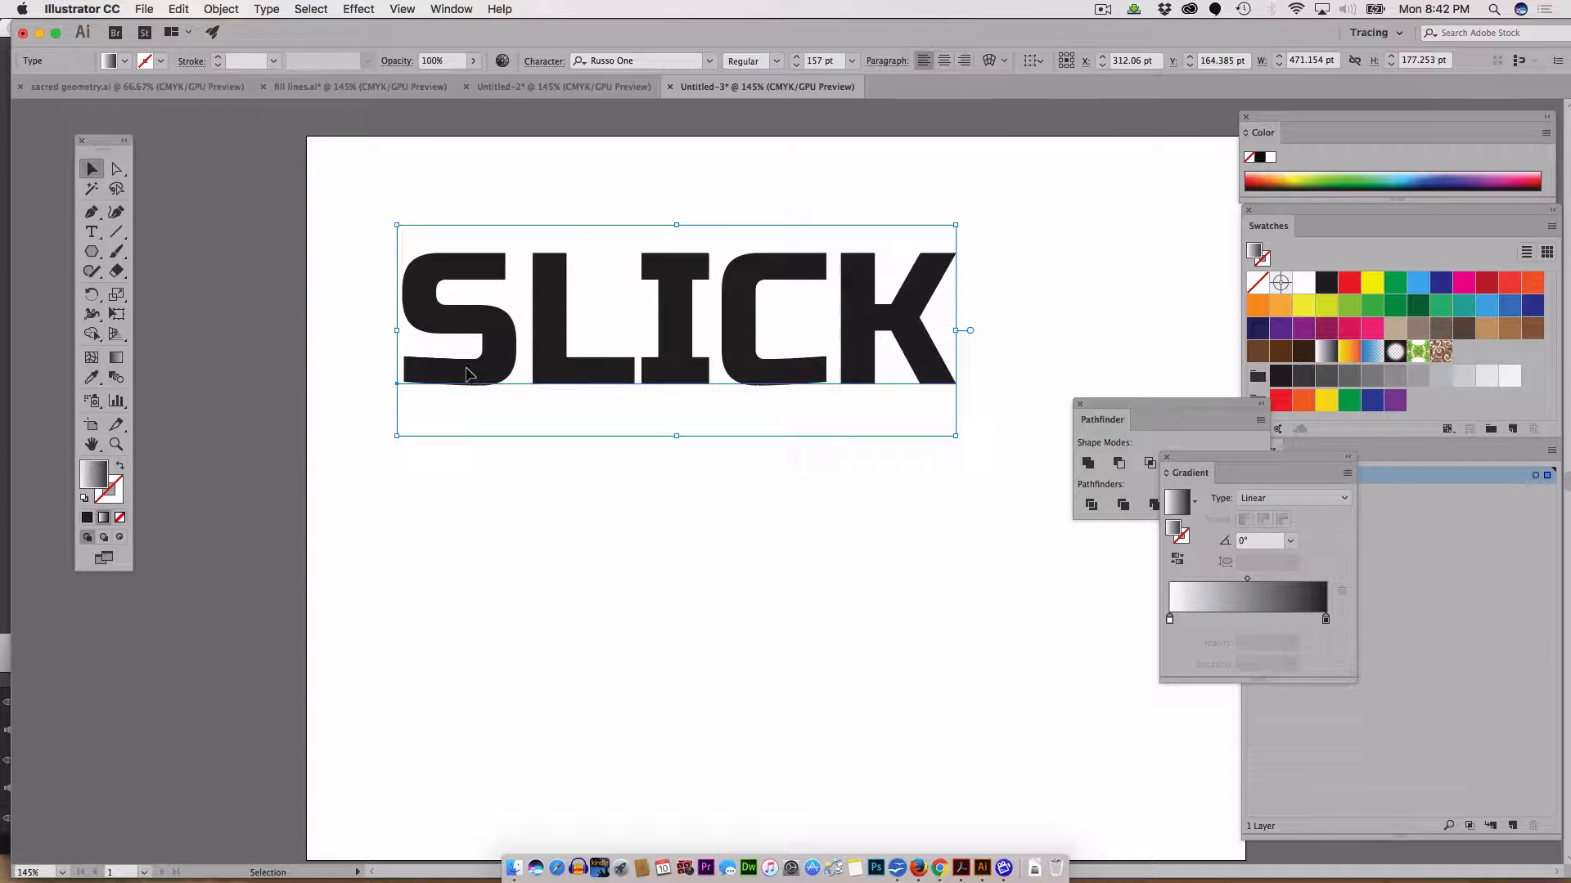
pyautogui.click(92, 232)
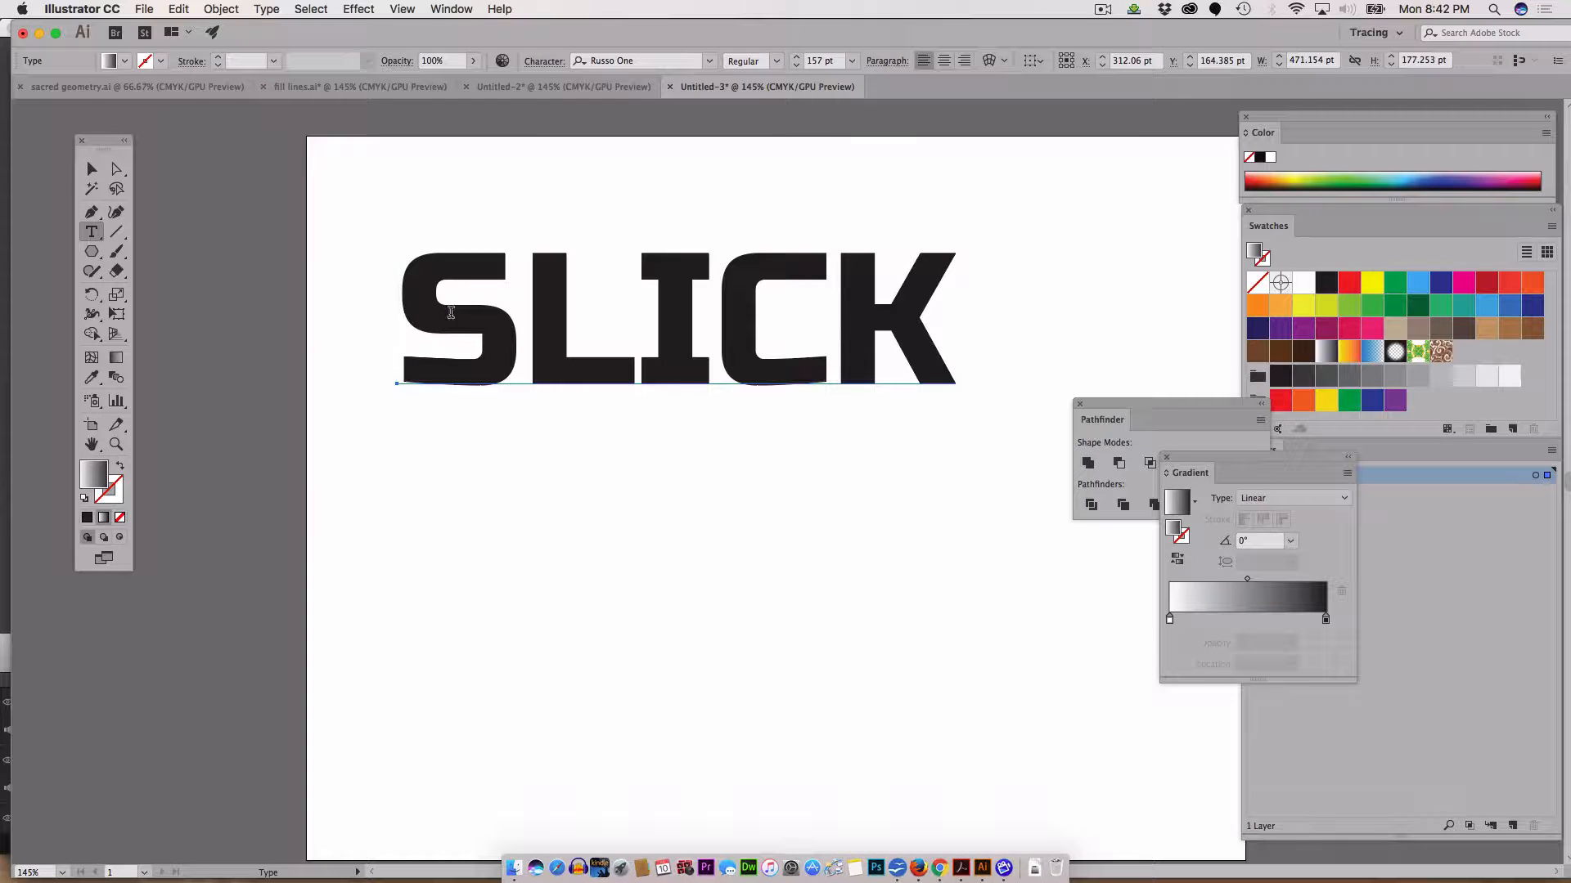
pyautogui.moveTo(416, 304); pyautogui.dragTo(1028, 319)
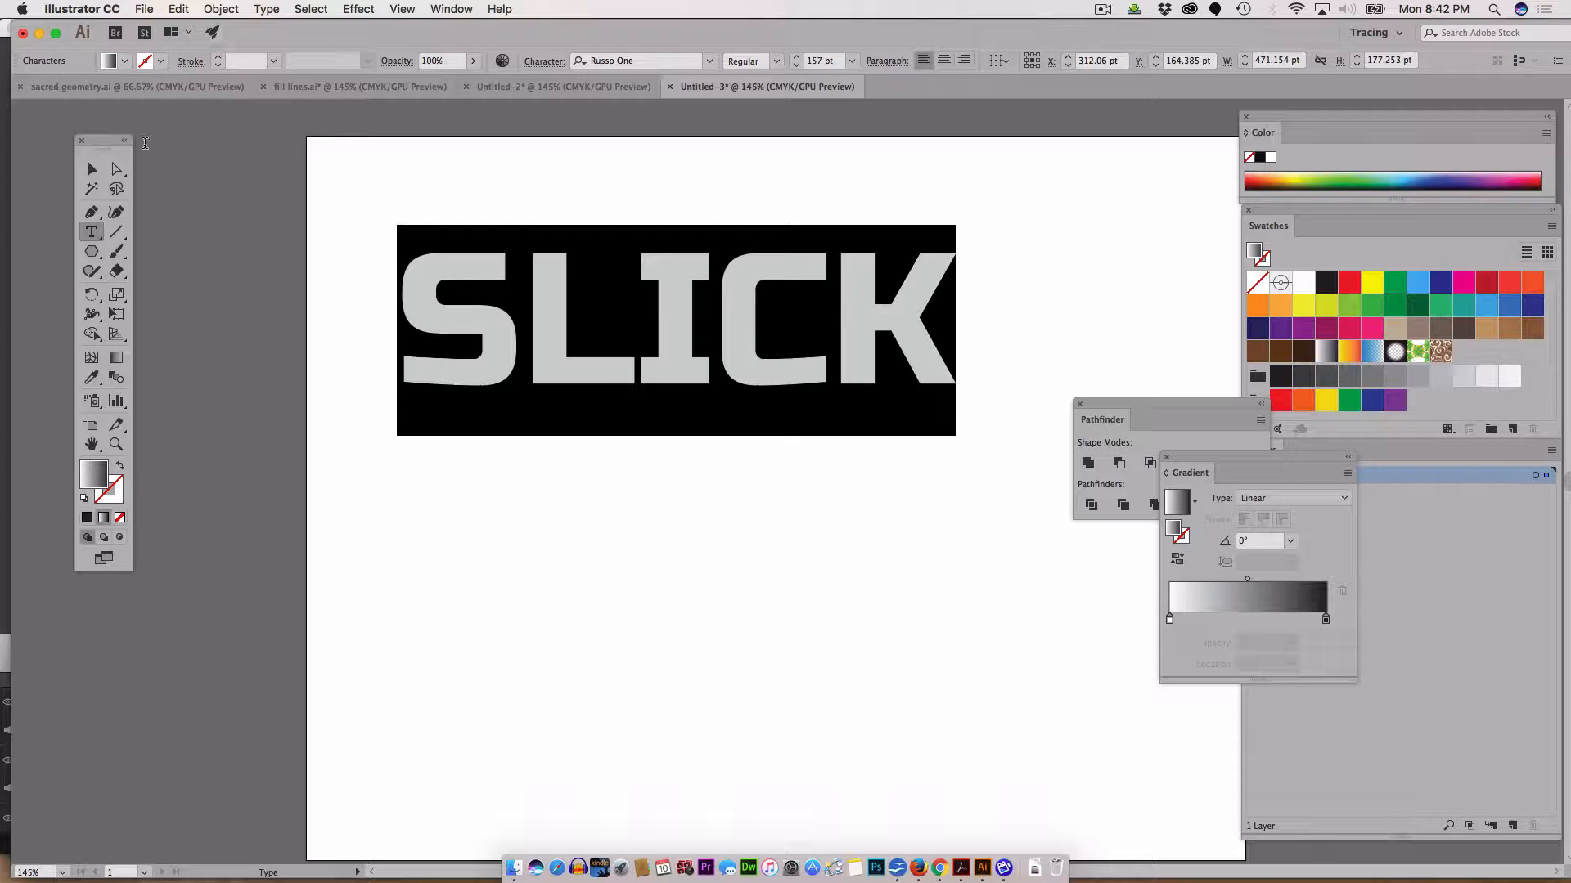
# Step: Convert the SLICK text to outlines and fill the letters with the White, Black gradient swatch
pyautogui.click(92, 169)
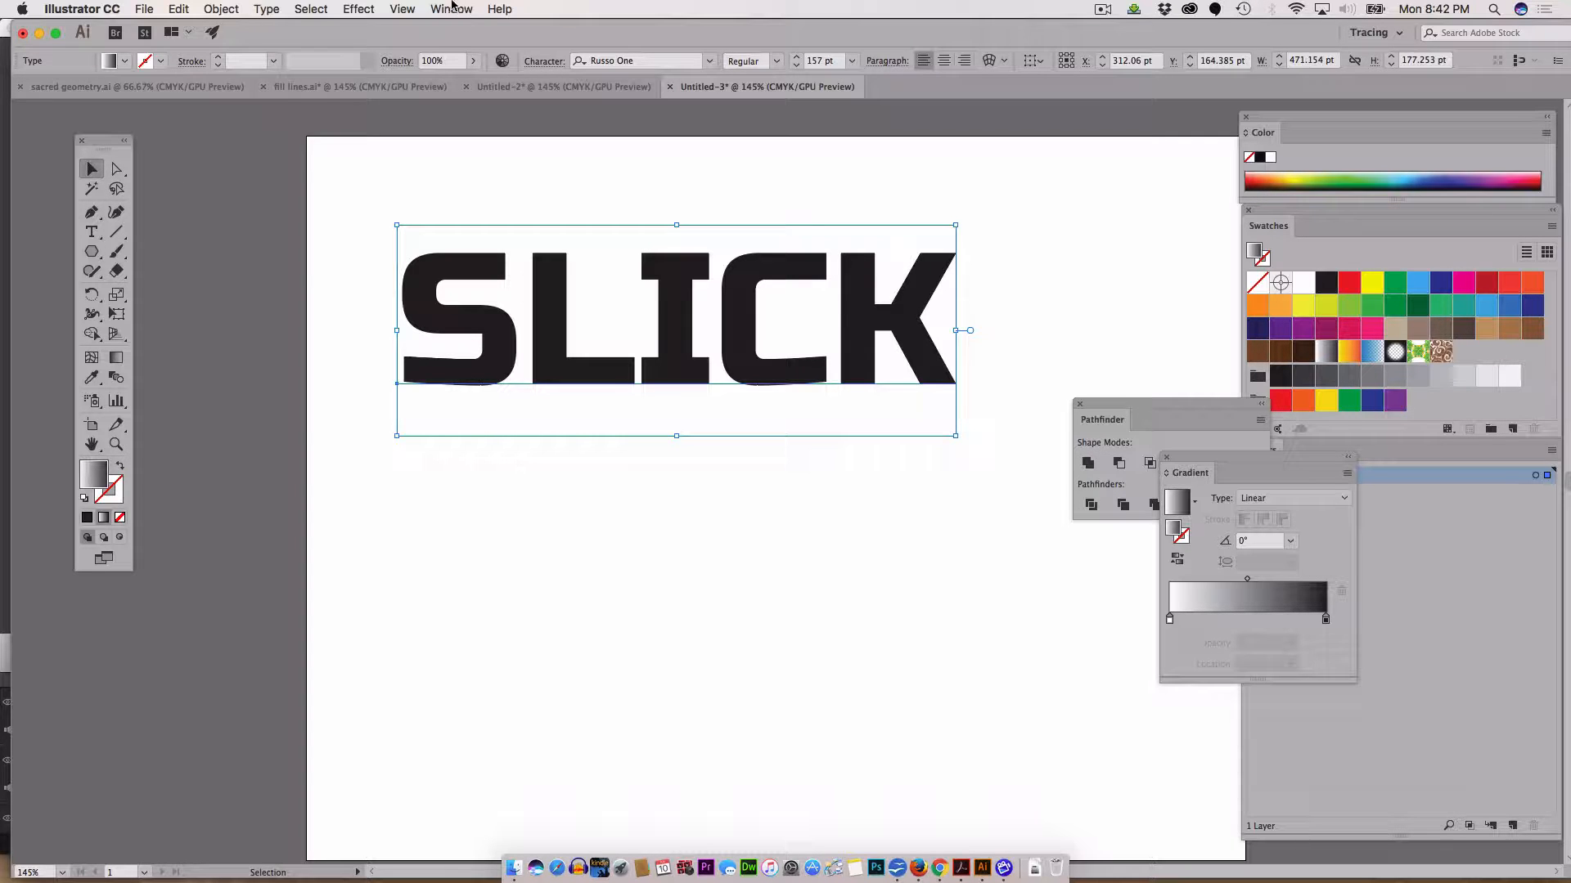
pyautogui.click(267, 9)
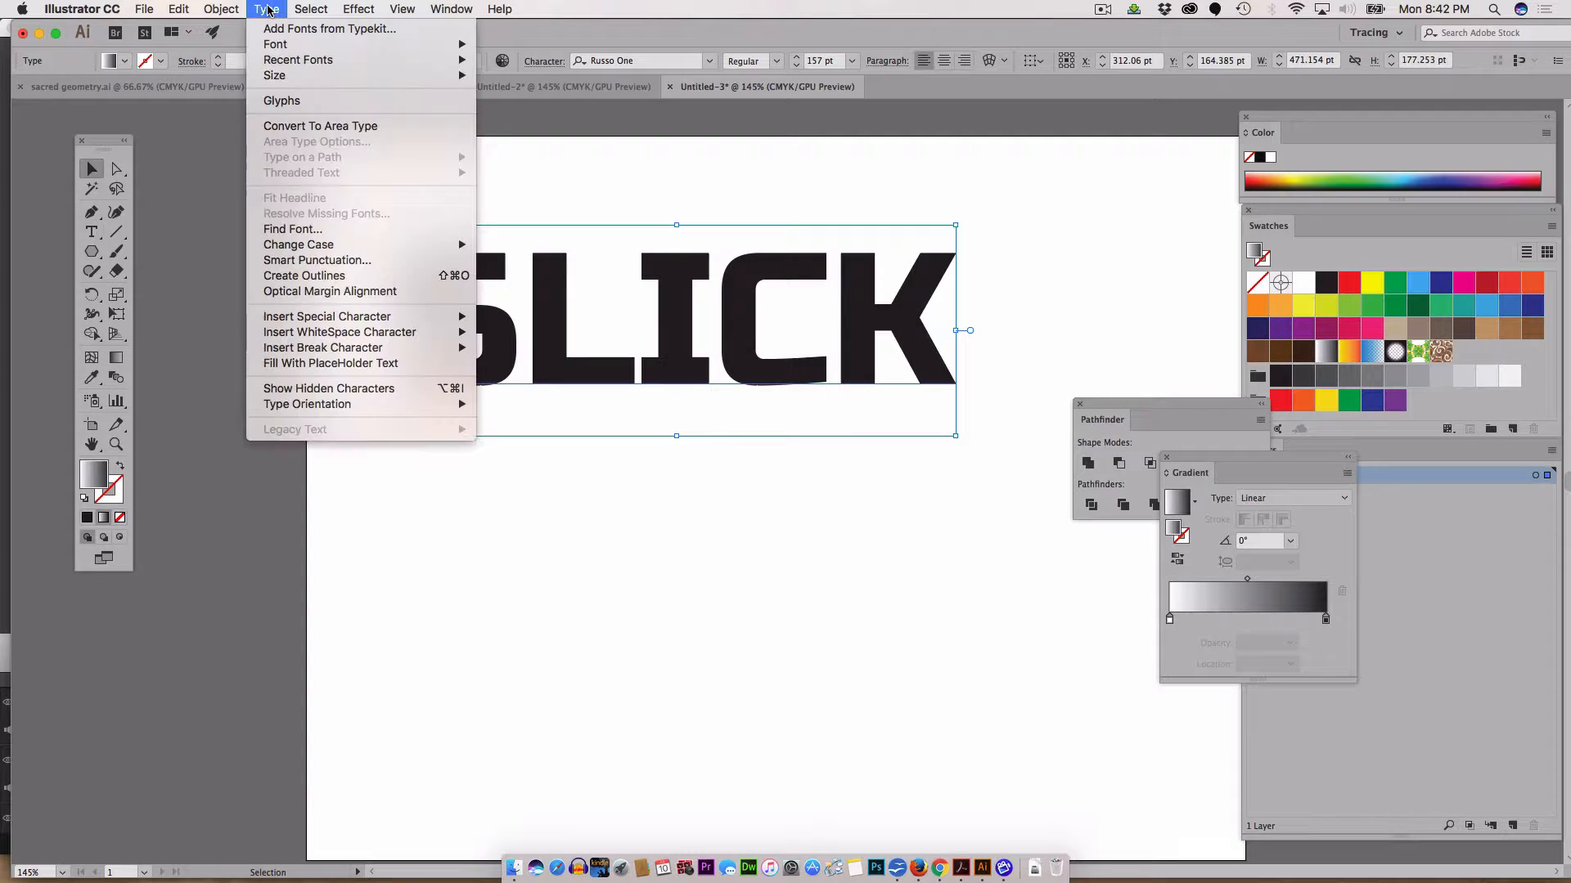
pyautogui.click(335, 276)
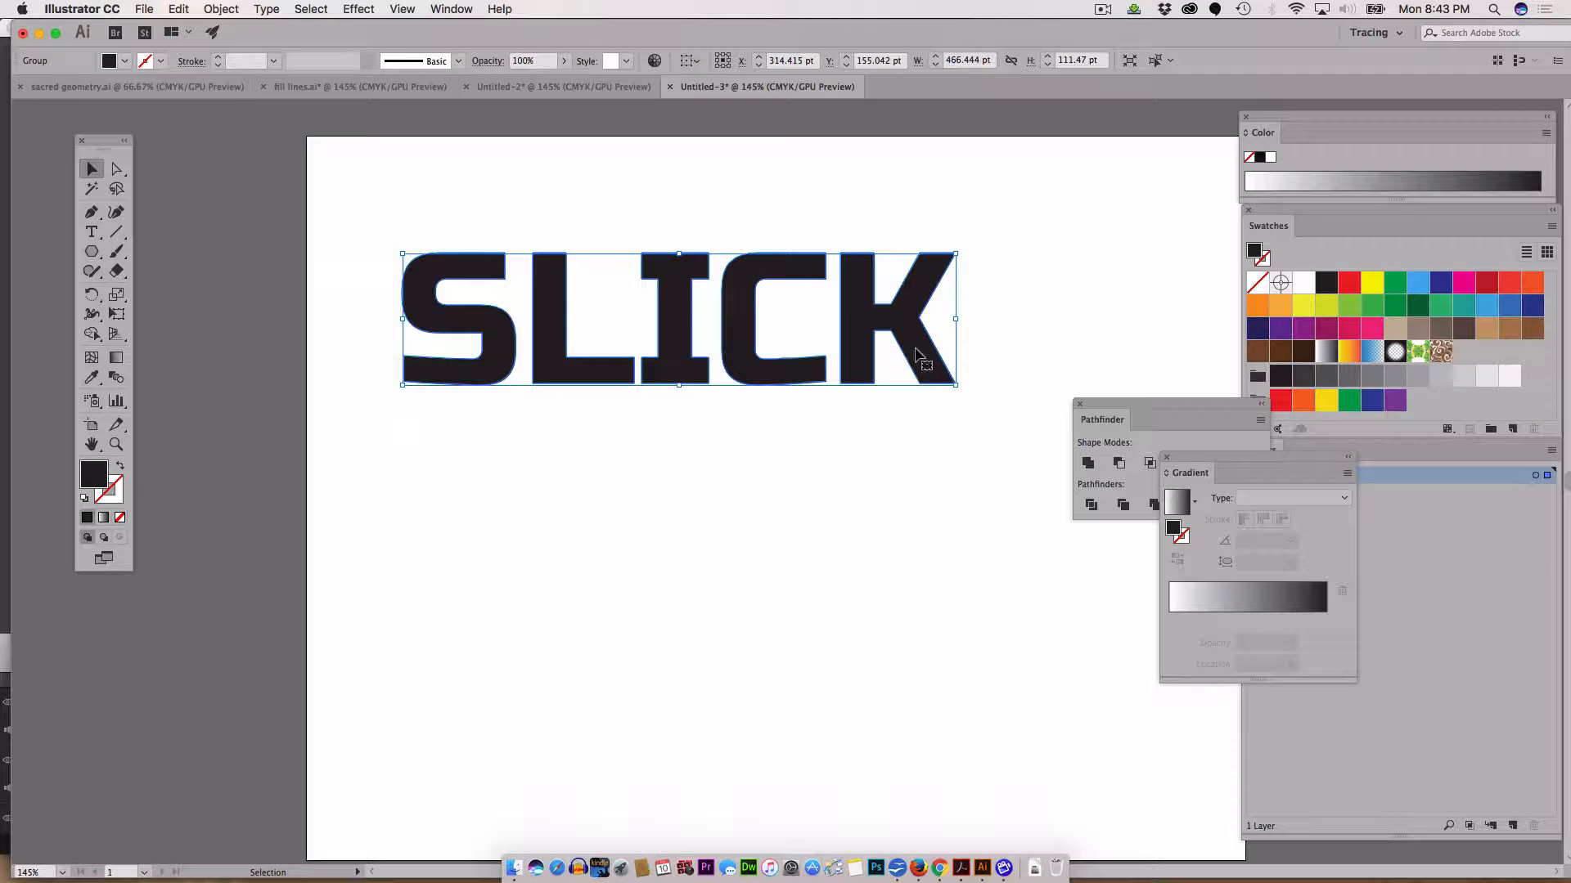
pyautogui.click(1327, 353)
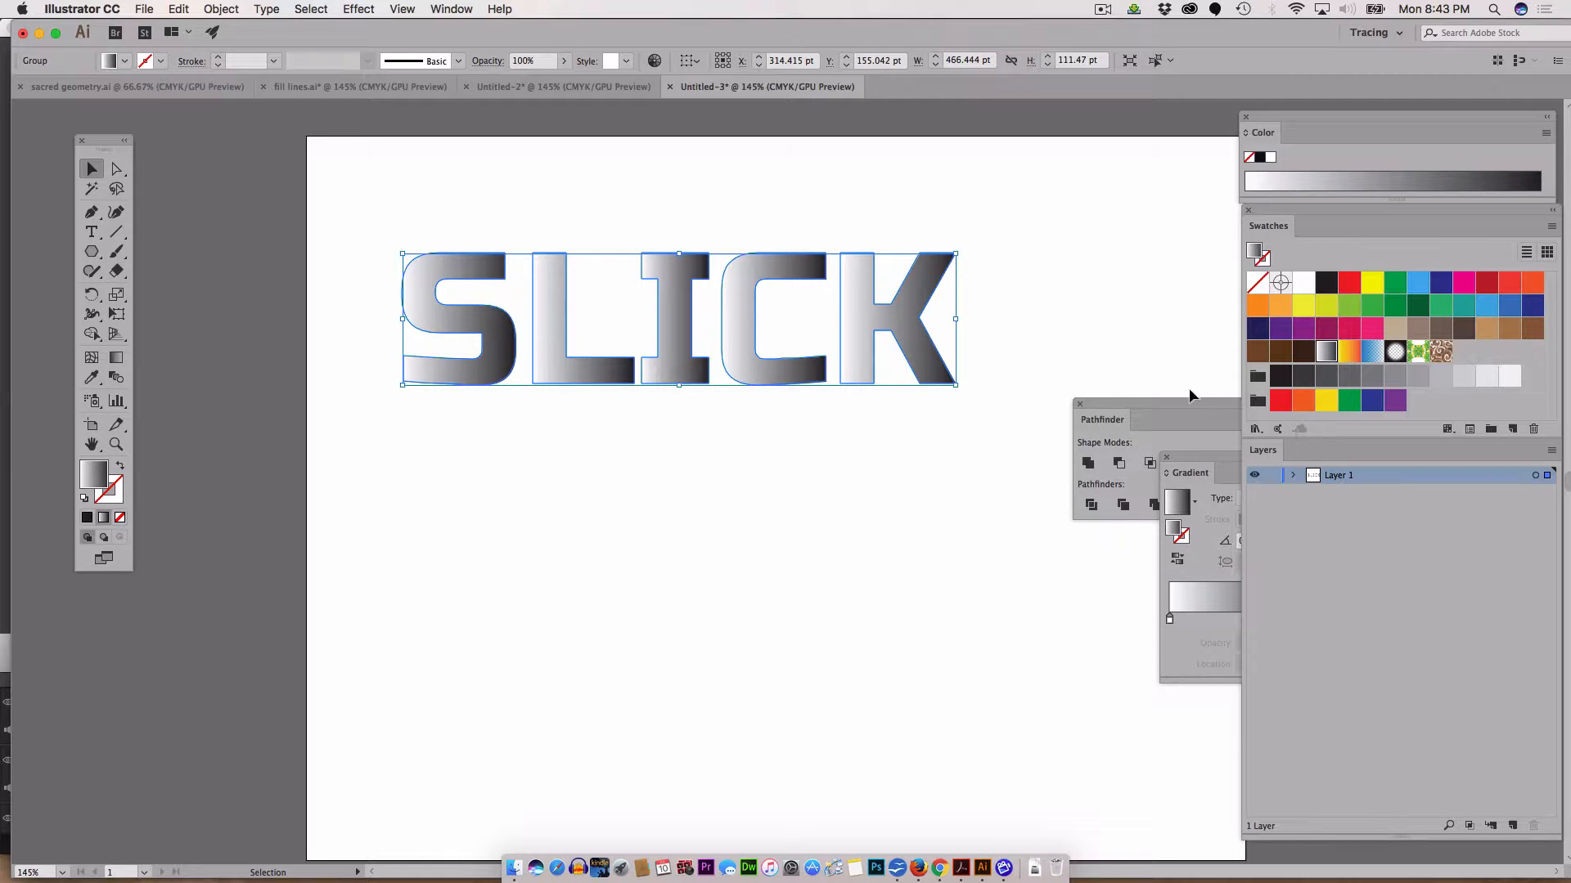
# Step: Place the Gradient panel below the lettering, widen it and keep its full options shown
pyautogui.moveTo(1209, 467); pyautogui.dragTo(682, 477)
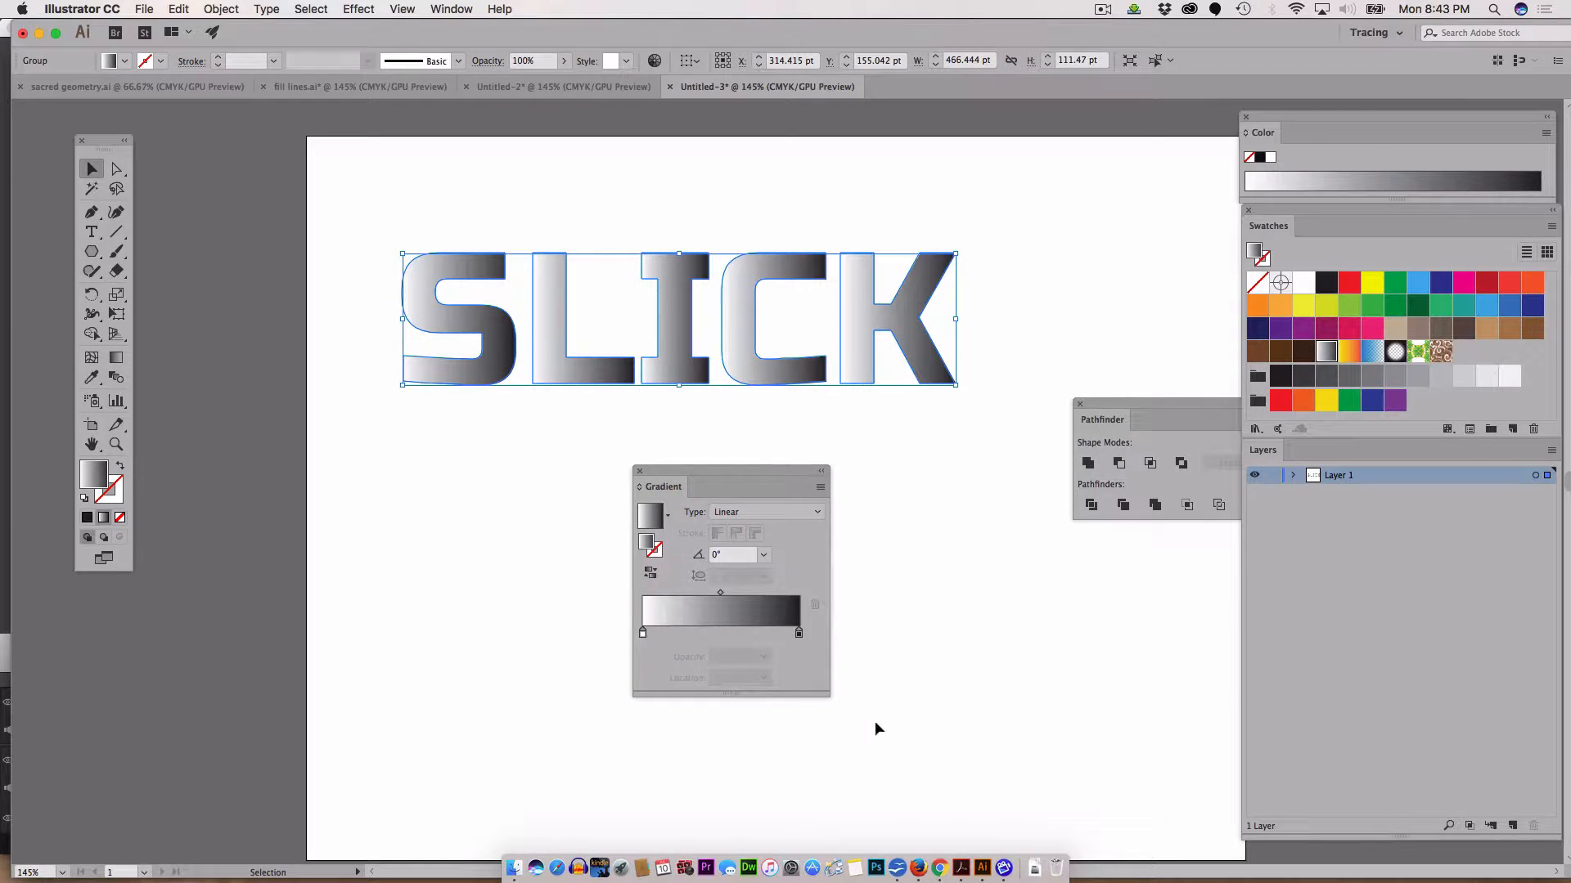
pyautogui.moveTo(827, 695); pyautogui.dragTo(1028, 767)
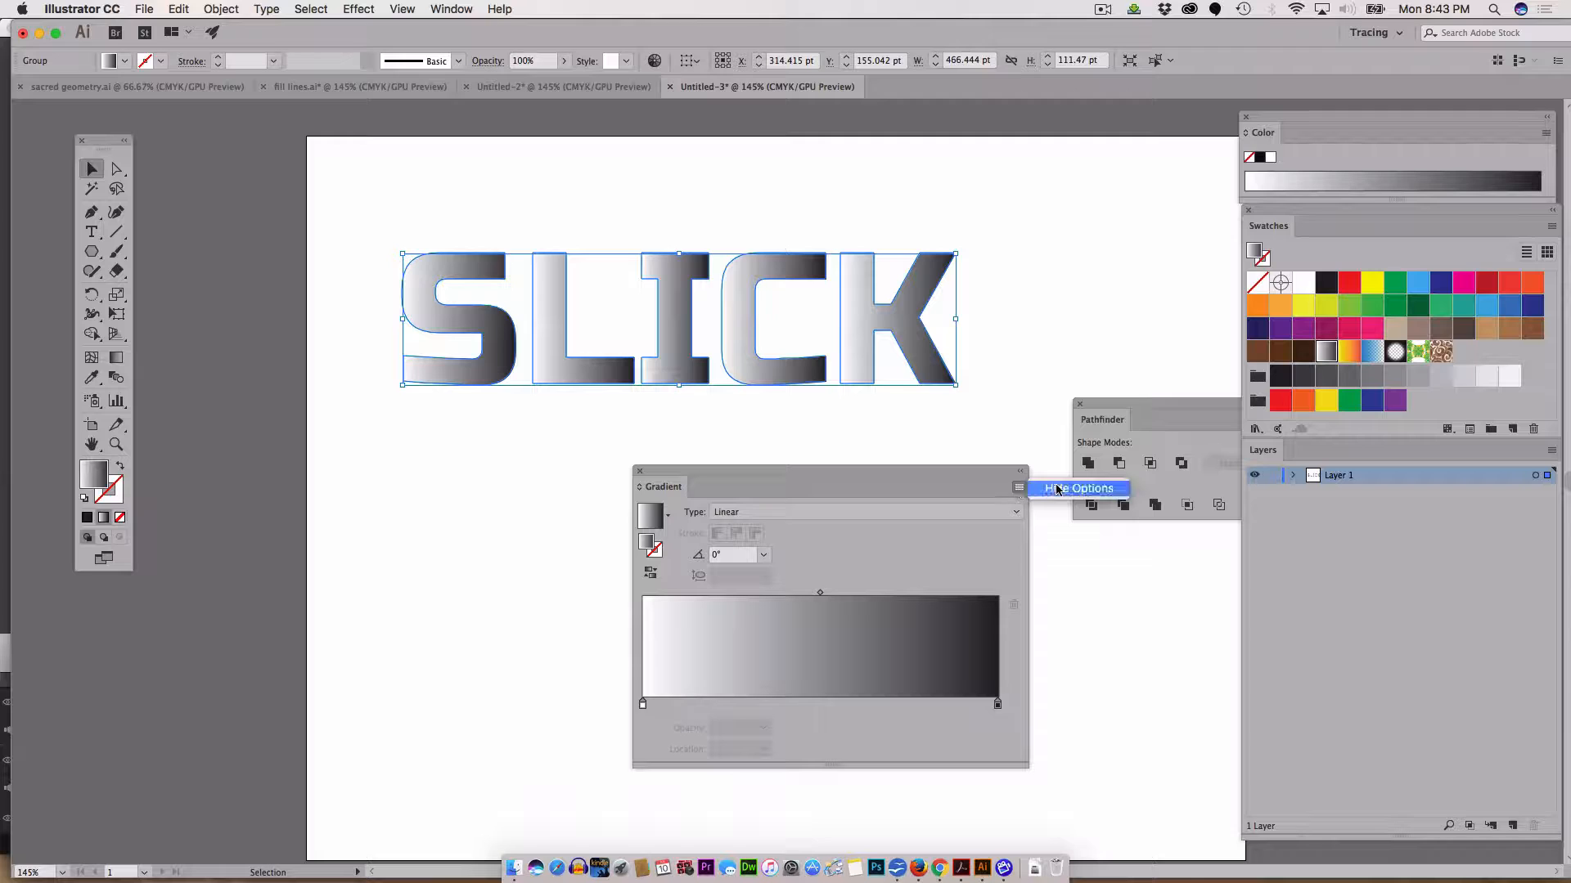
pyautogui.click(1018, 489)
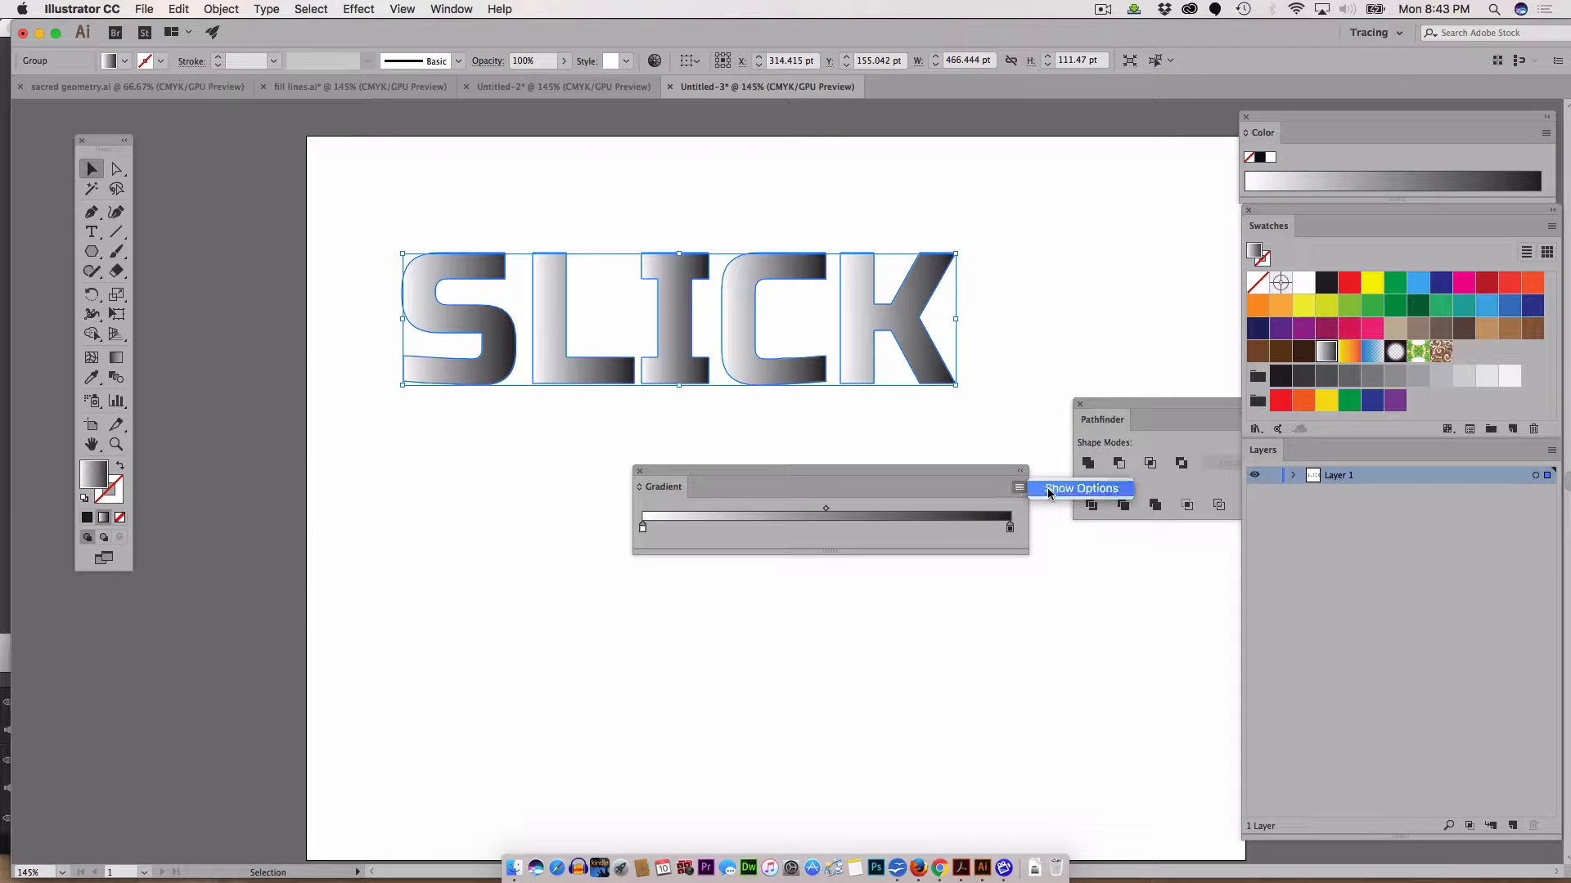
pyautogui.click(1017, 489)
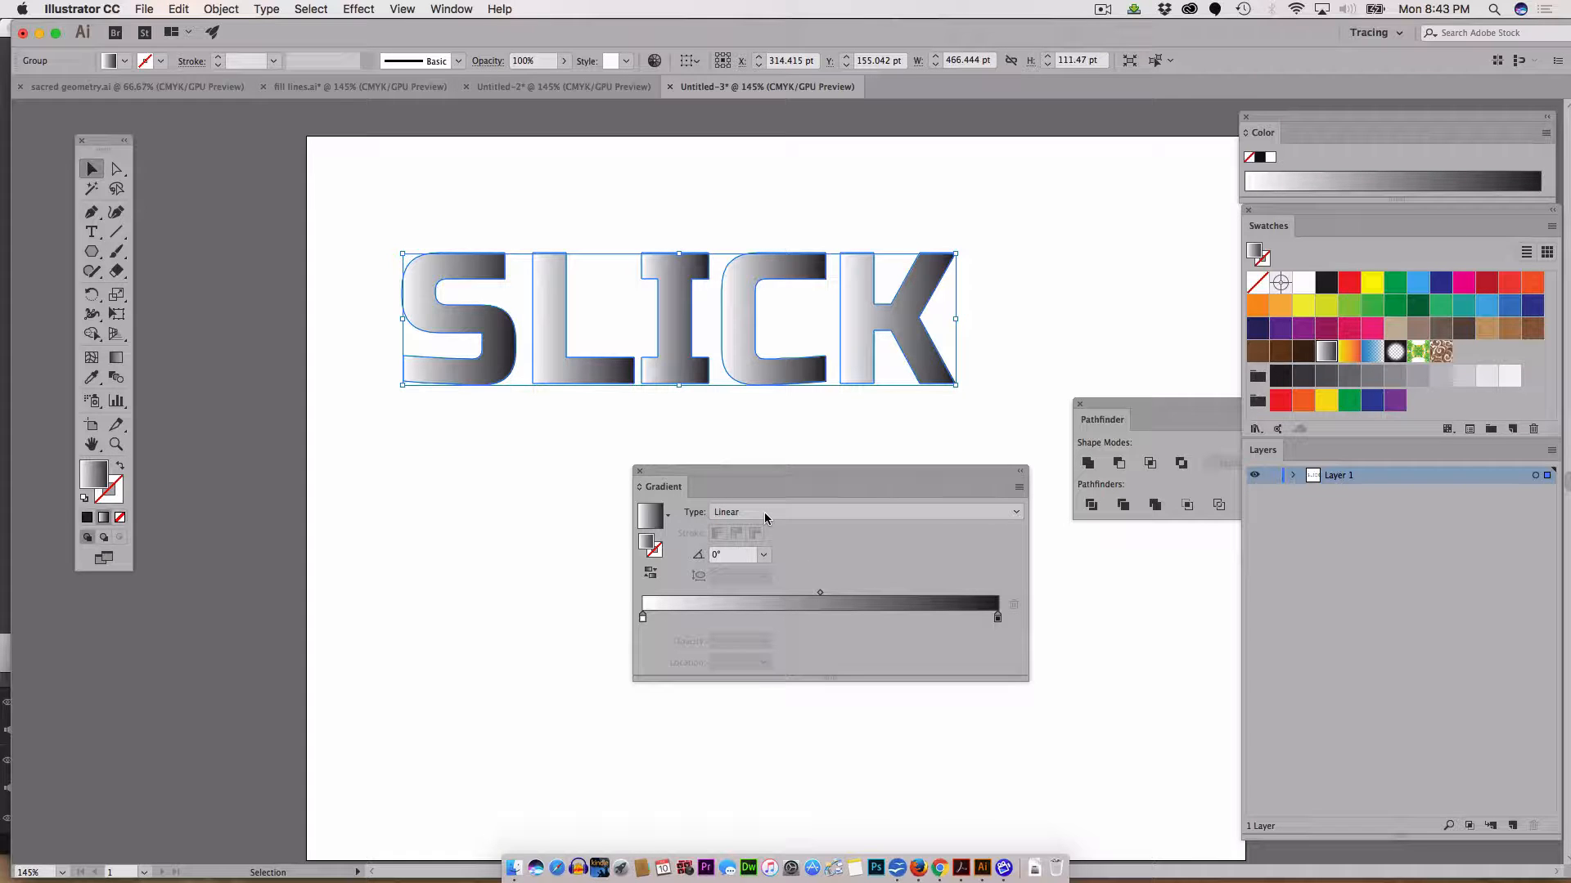
# Step: Add the C=25 M=40 Y=65 K=0 swatch as a gradient stop at about 24% and move the white stop to about 51%
pyautogui.click(1526, 253)
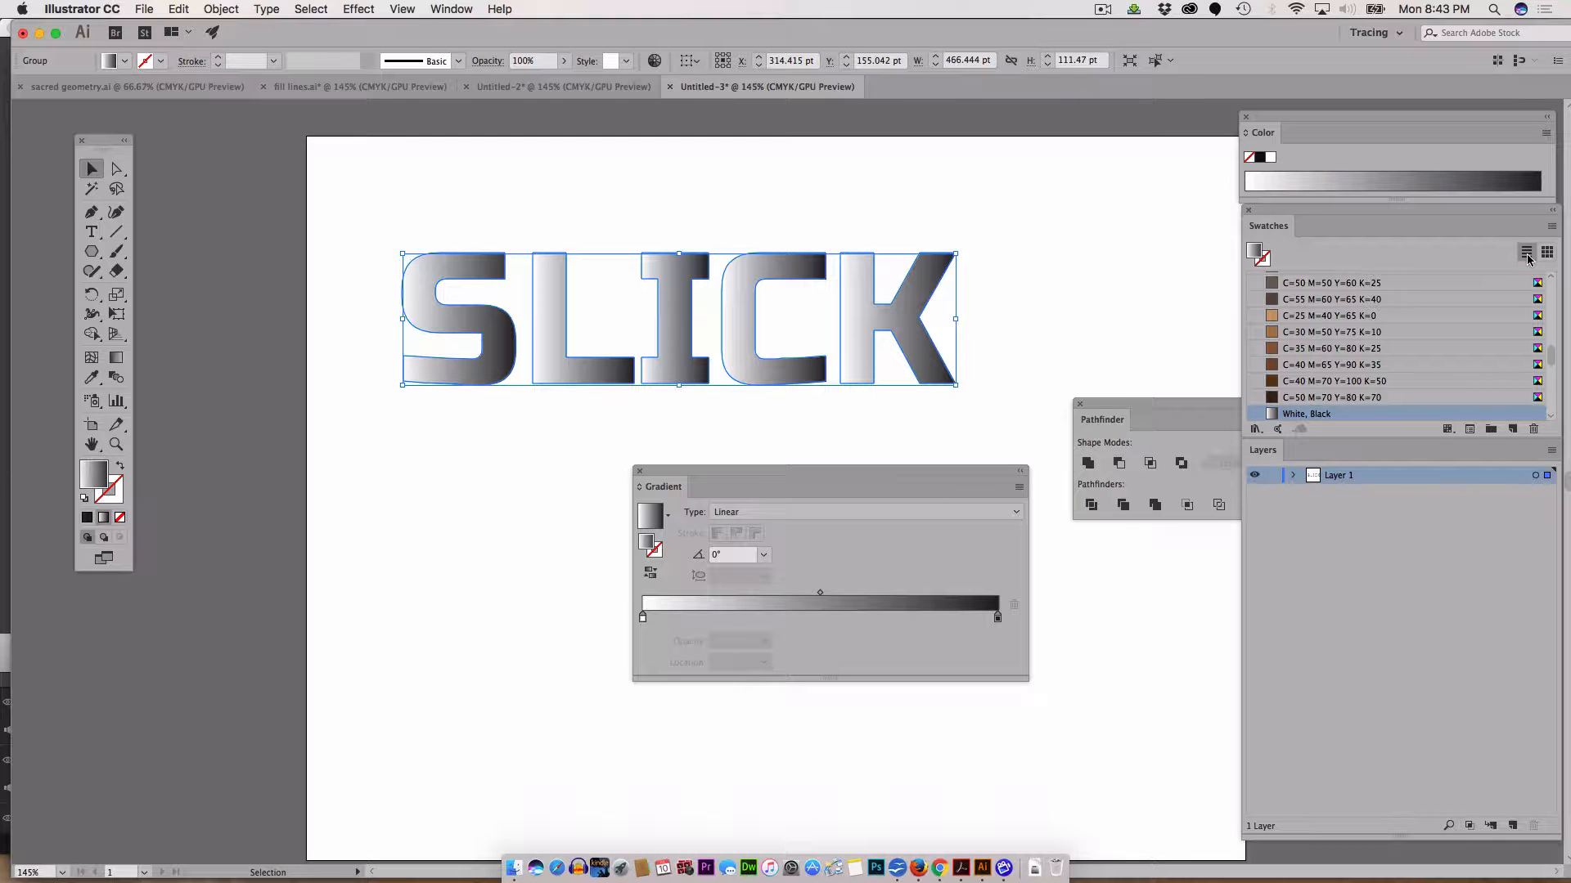
pyautogui.scroll(-5, 1442, 370)
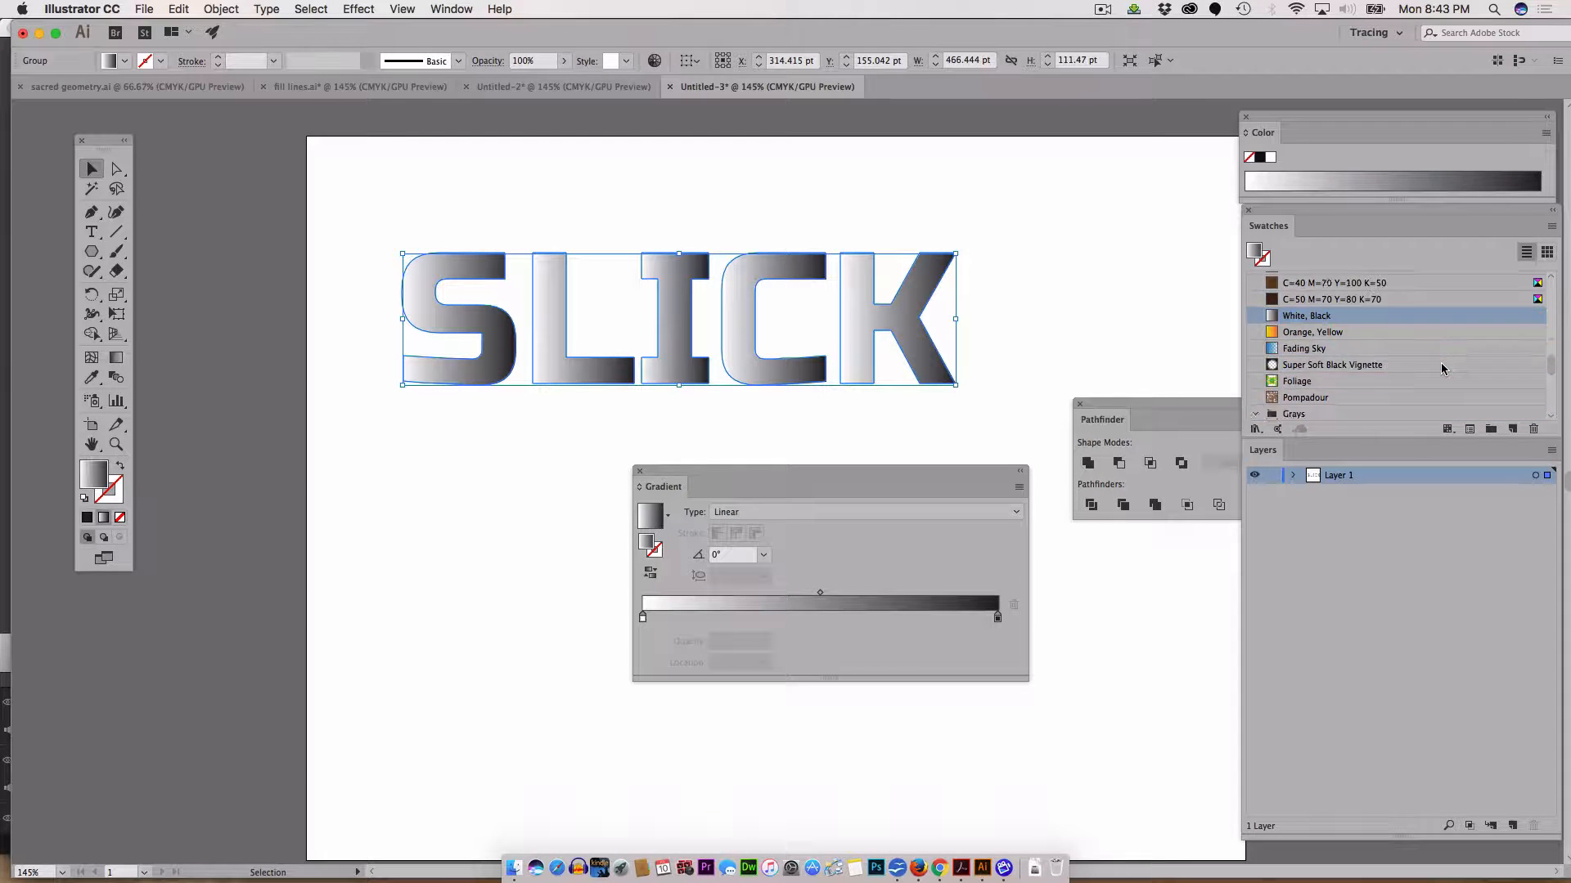
pyautogui.scroll(5, 1441, 368)
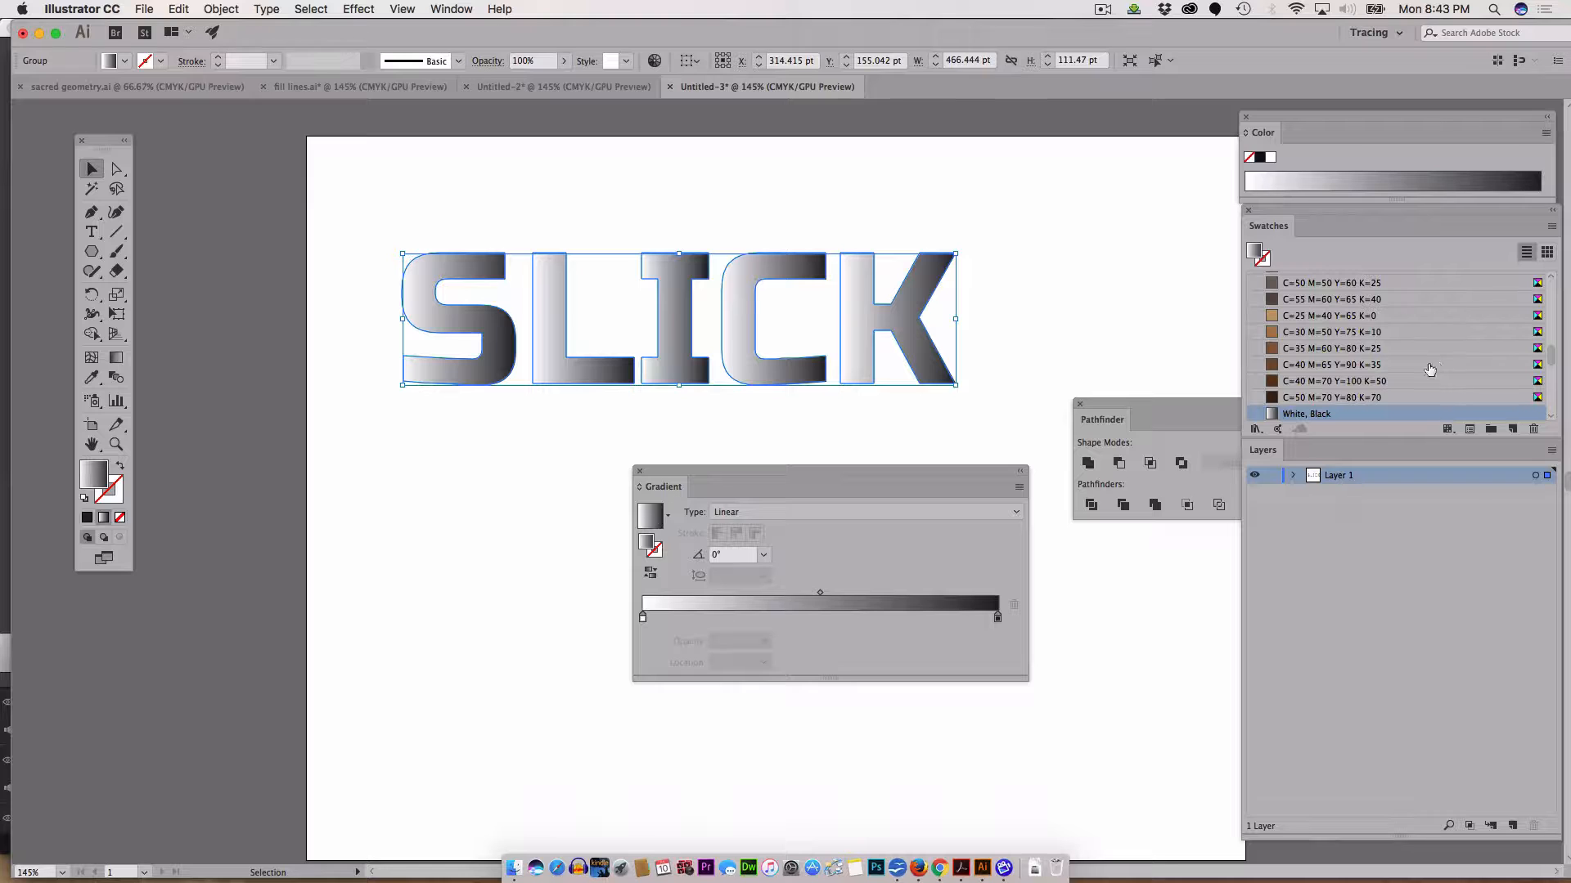
pyautogui.moveTo(1318, 317); pyautogui.dragTo(729, 613)
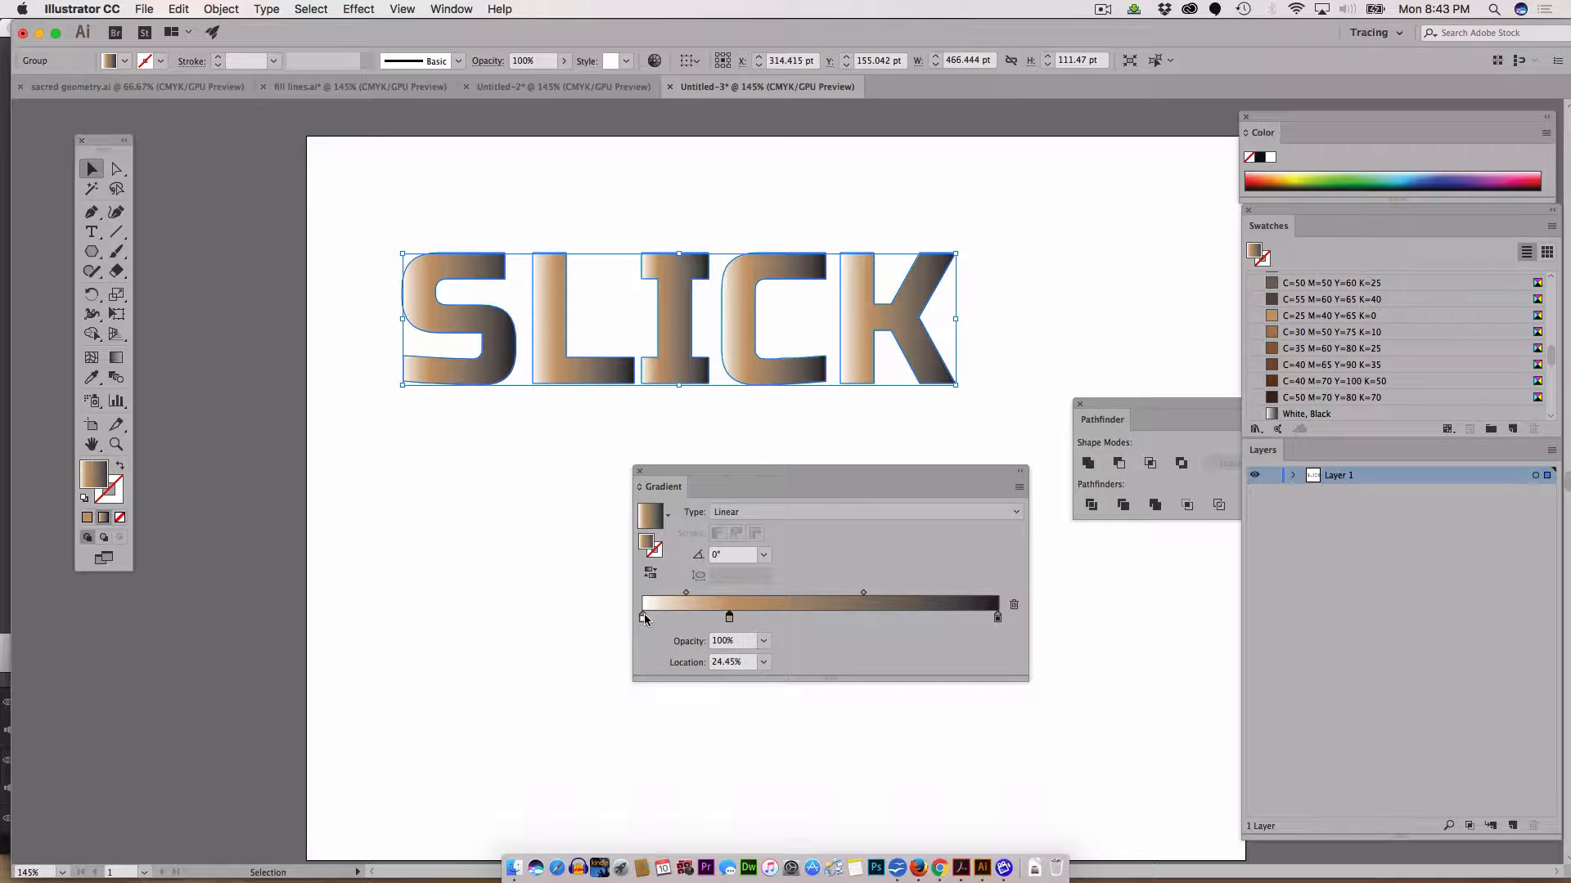
pyautogui.moveTo(644, 619); pyautogui.dragTo(824, 618)
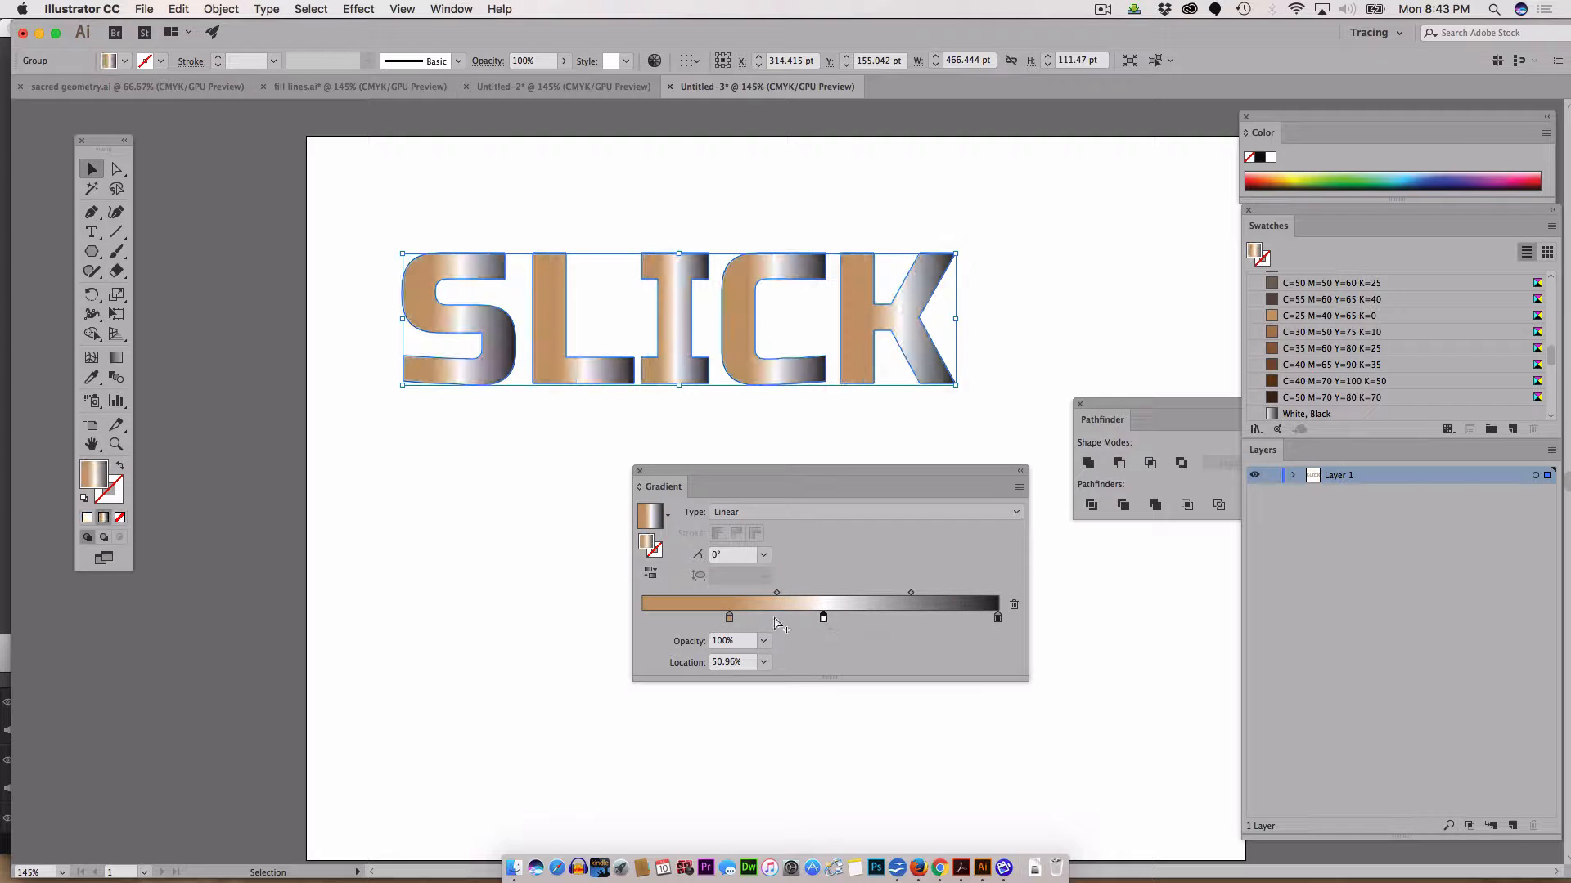
# Step: Move the tan gradient stop to about 0.5% and the black stop to 91%, with the gradient angle set to -90°
pyautogui.moveTo(729, 618); pyautogui.dragTo(644, 618)
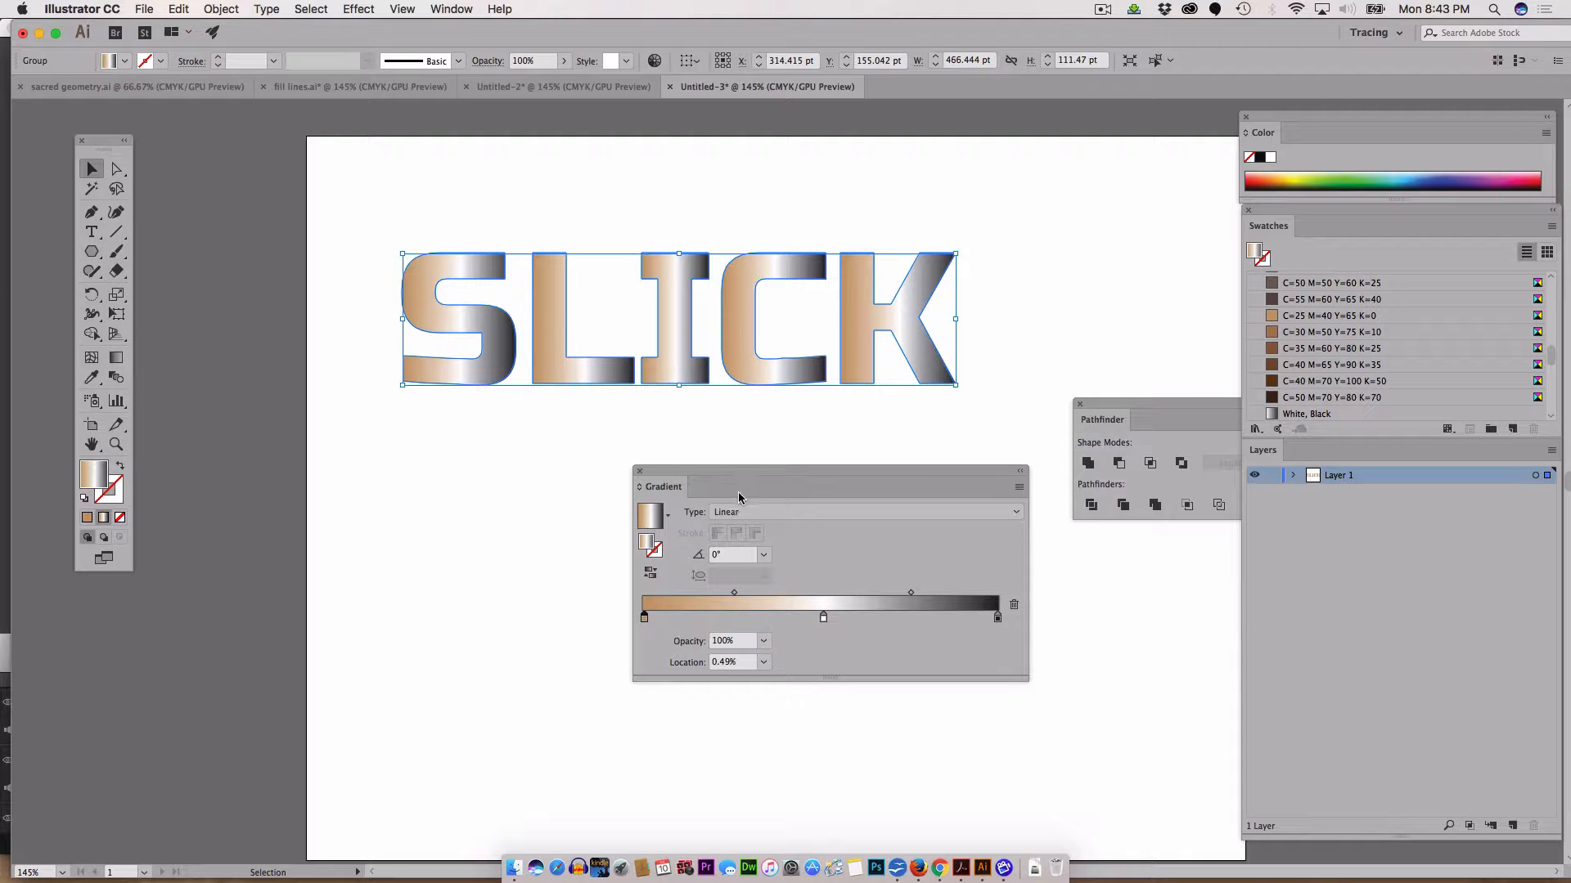
pyautogui.click(728, 554)
pyautogui.click(767, 558)
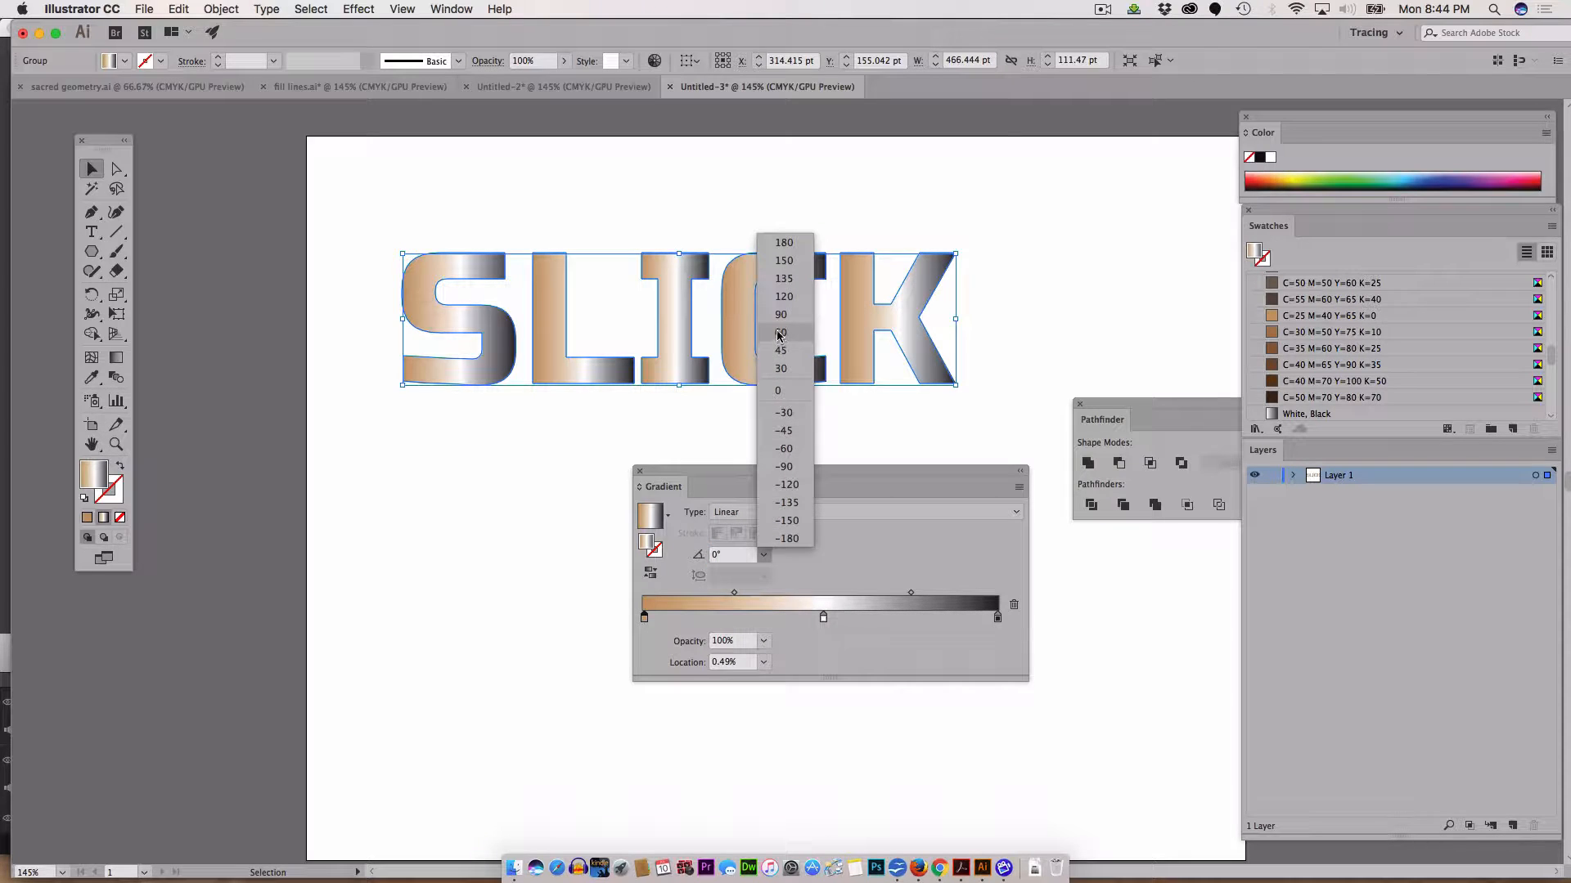
pyautogui.click(798, 468)
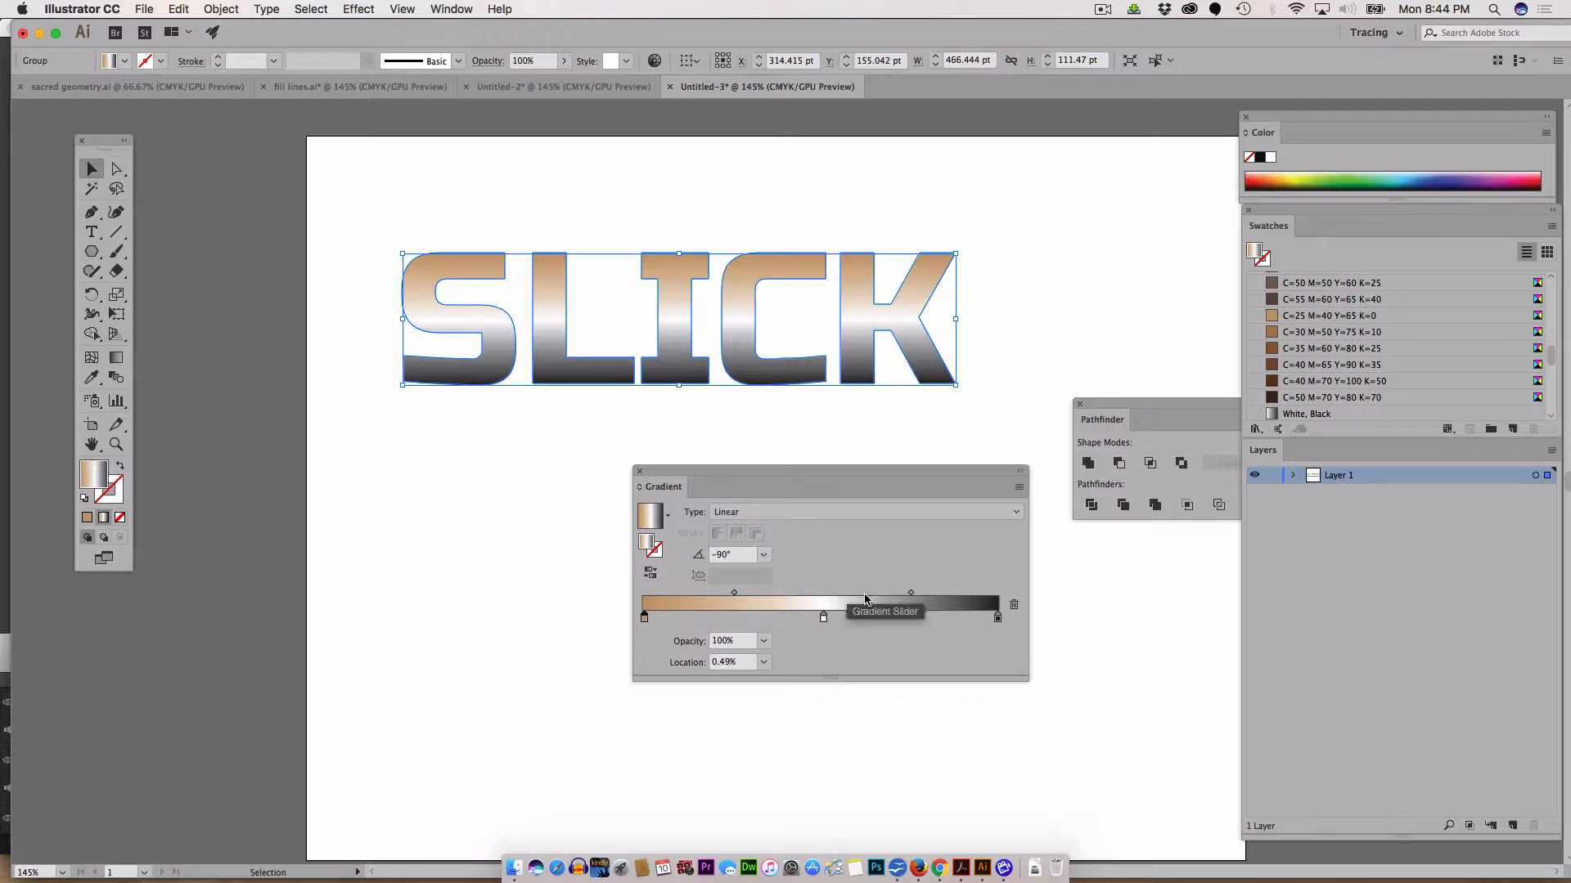
pyautogui.moveTo(996, 618); pyautogui.dragTo(966, 618)
pyautogui.scroll(-5, 1350, 297)
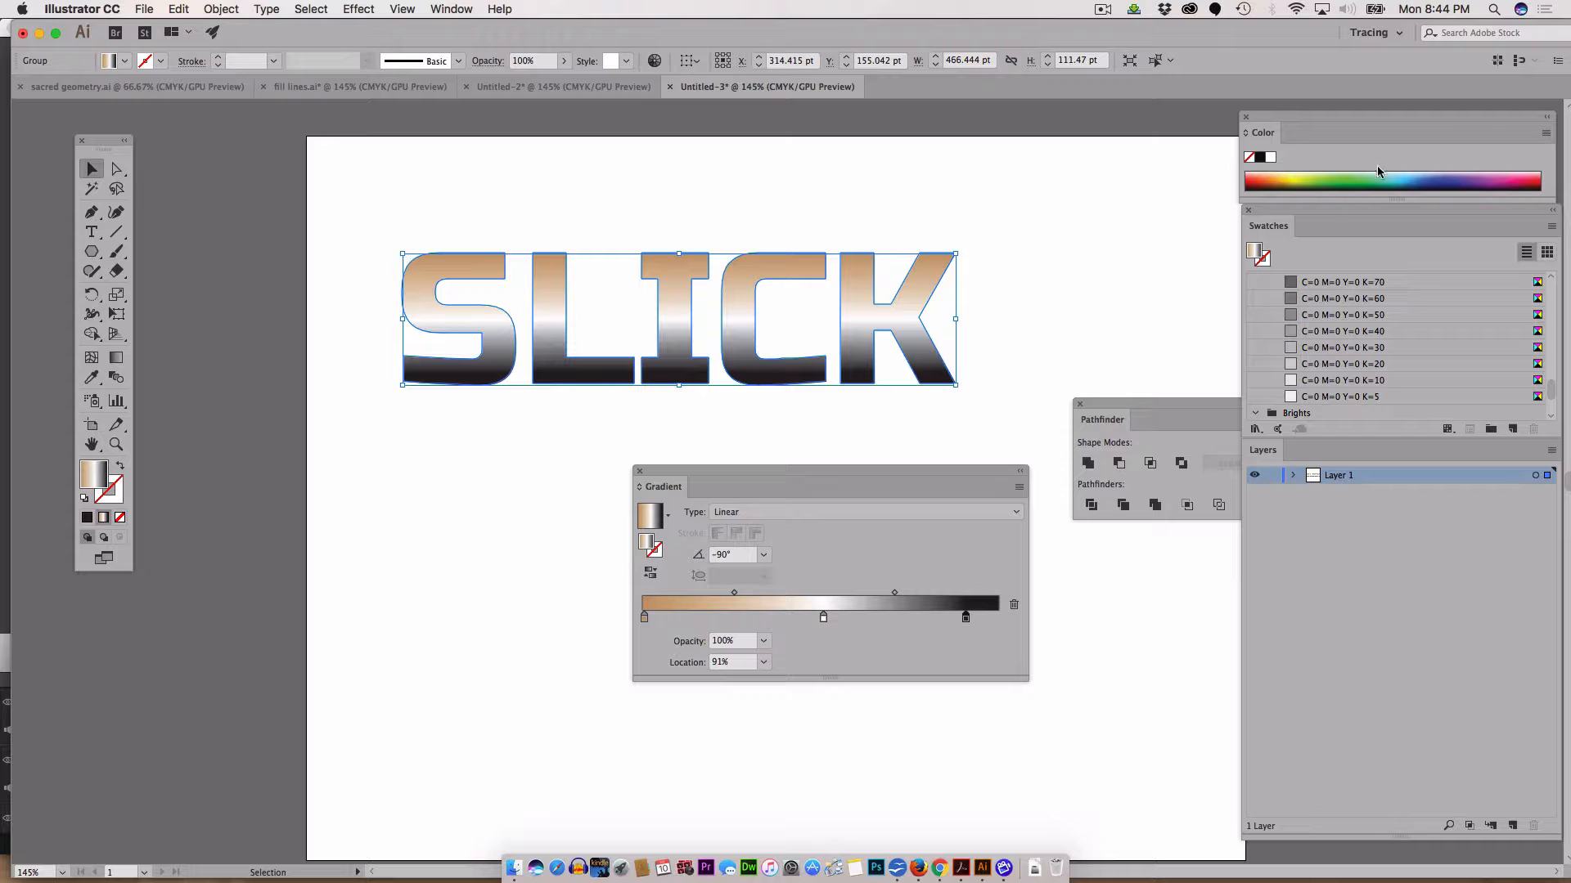
# Step: Try a purple colour on the black end stop of the SLICK gradient
pyautogui.doubleClick(967, 619)
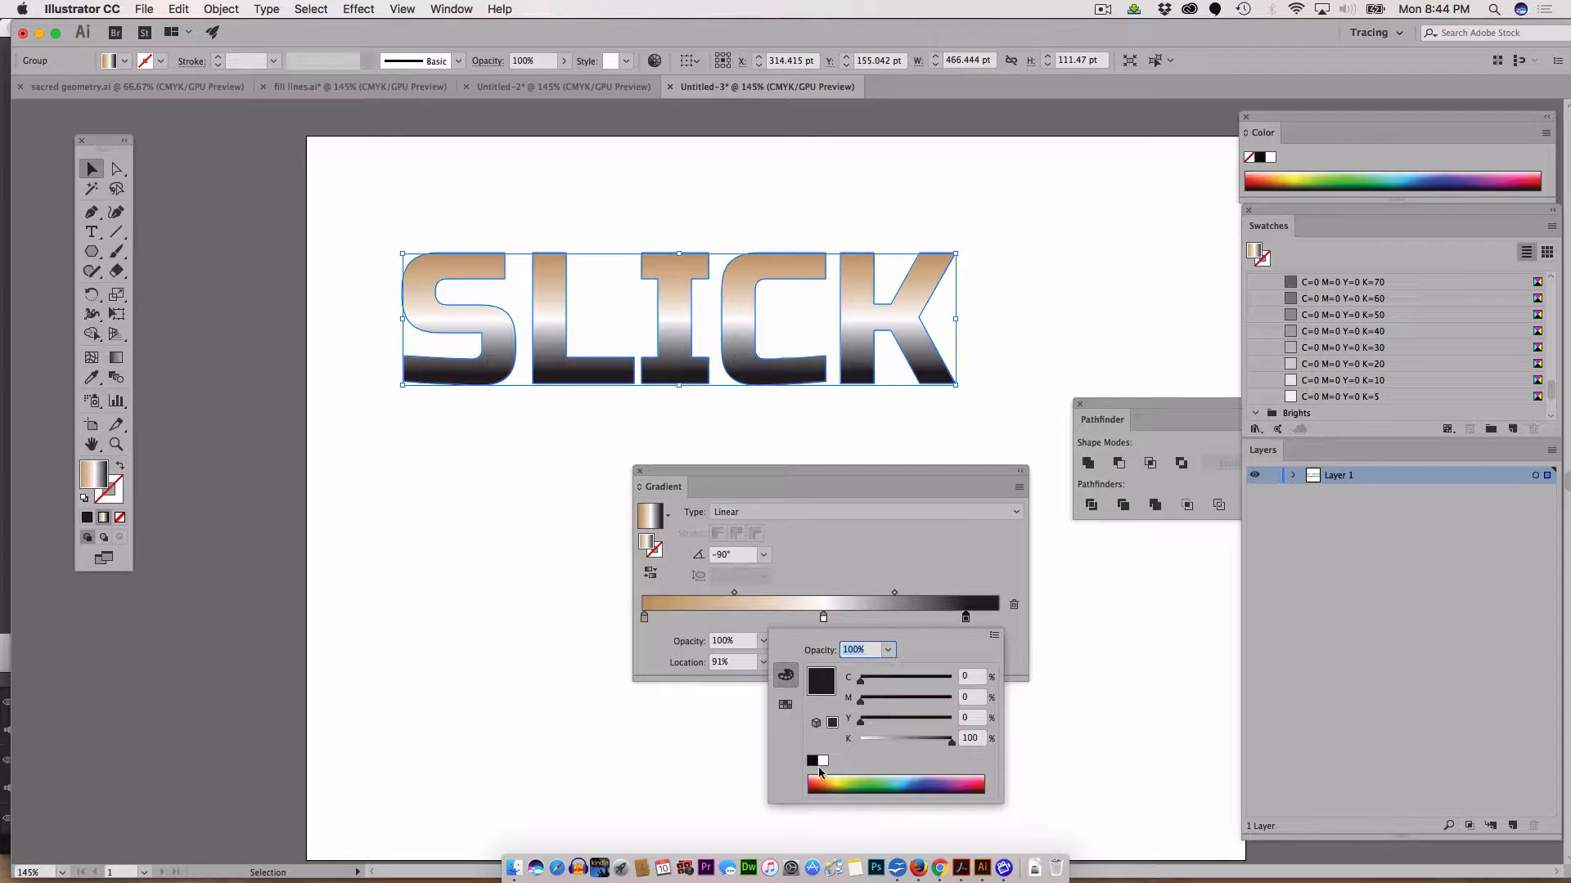
pyautogui.click(939, 779)
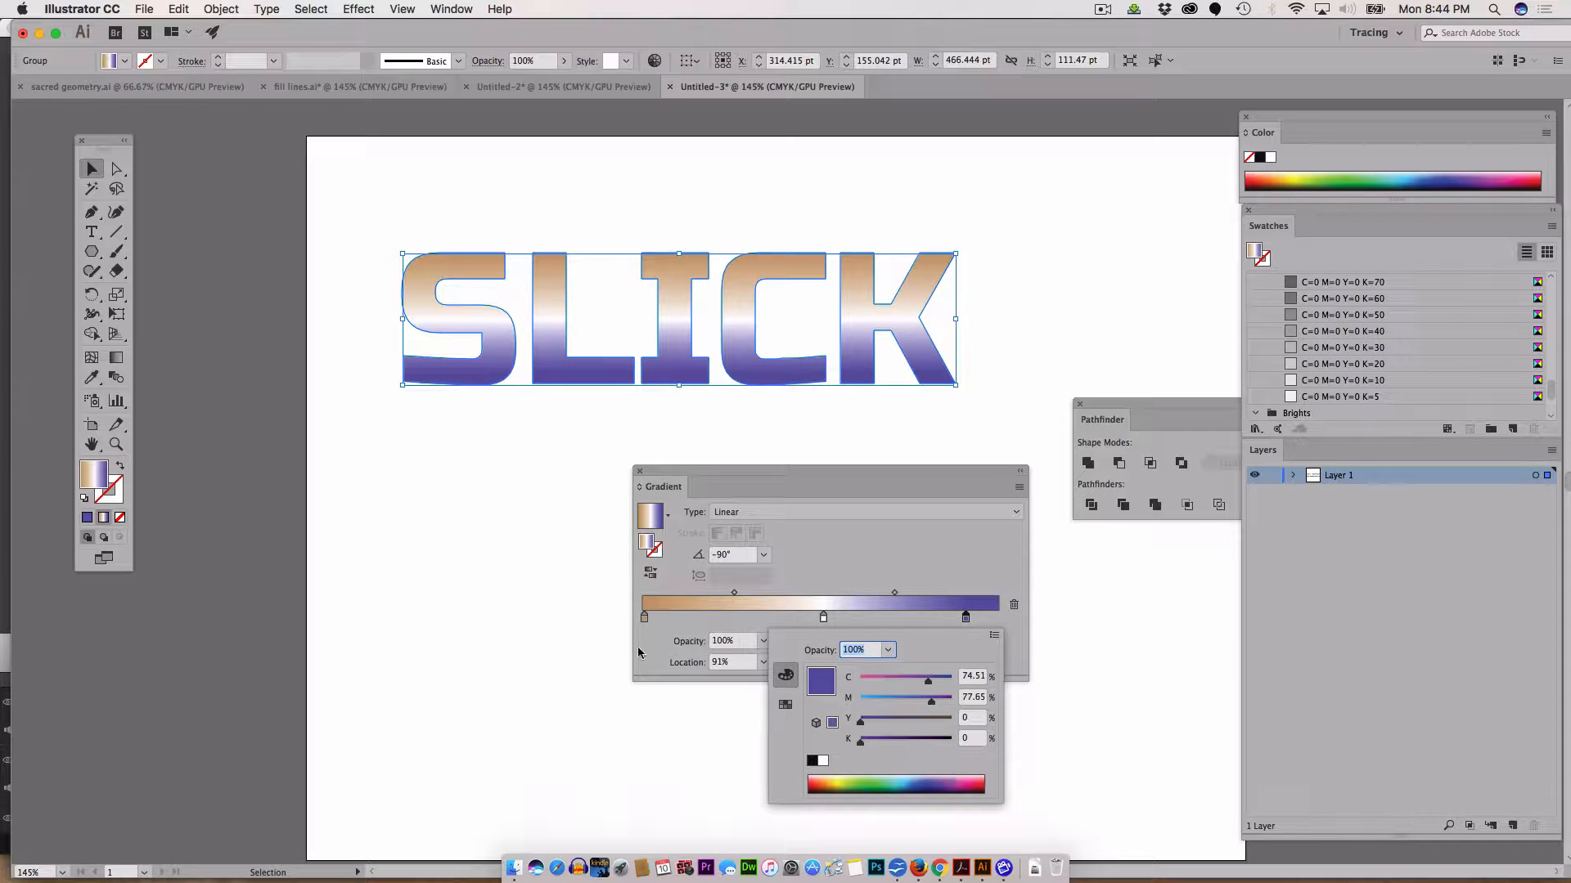
pyautogui.click(457, 534)
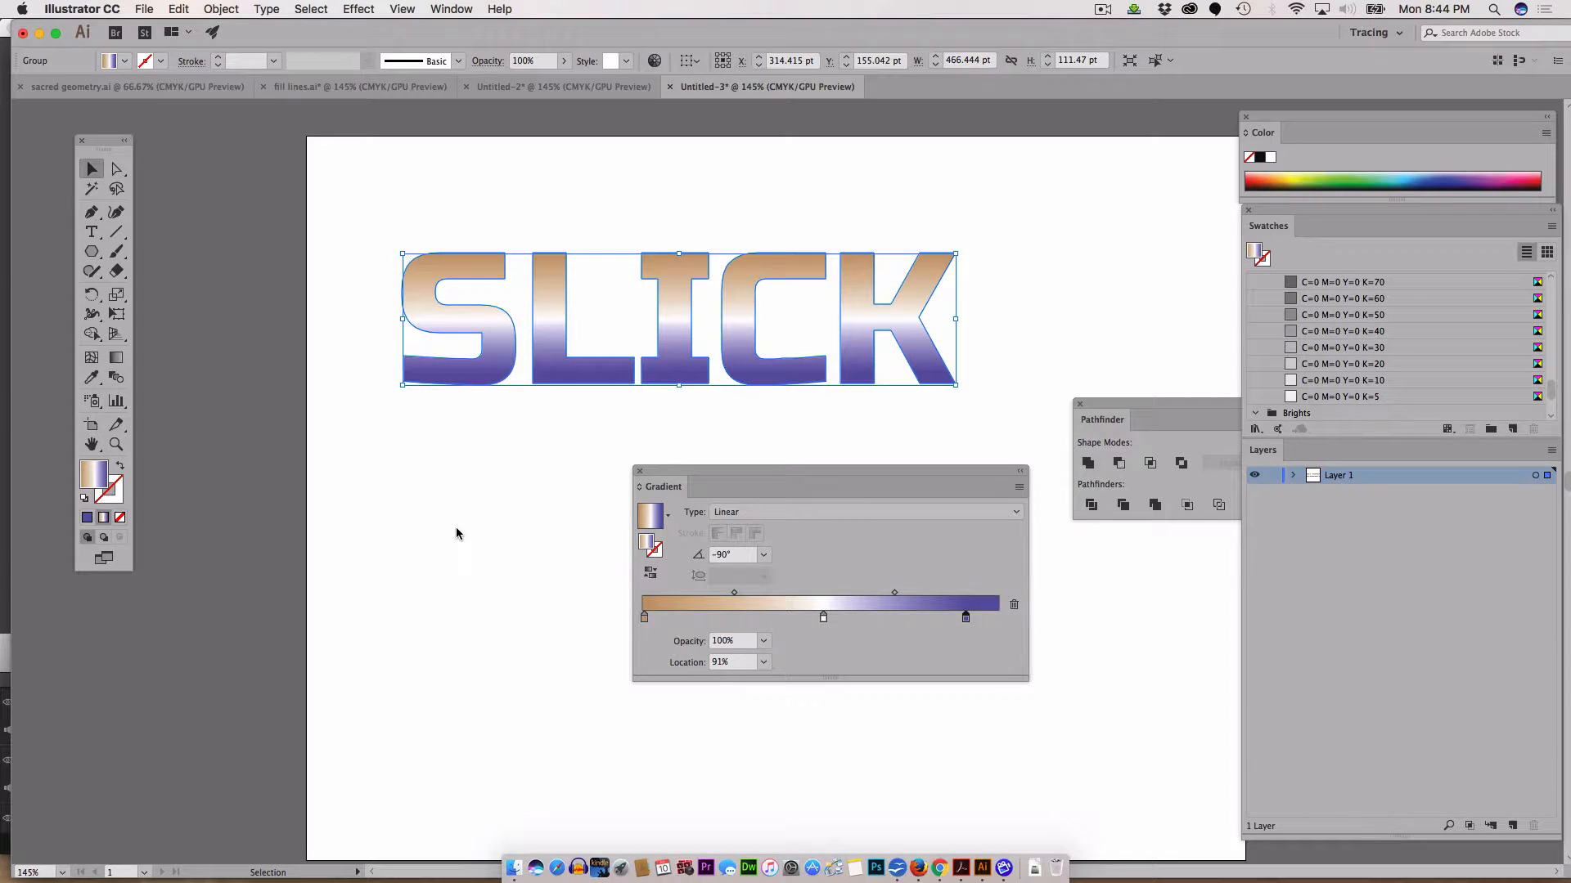
pyautogui.click(456, 534)
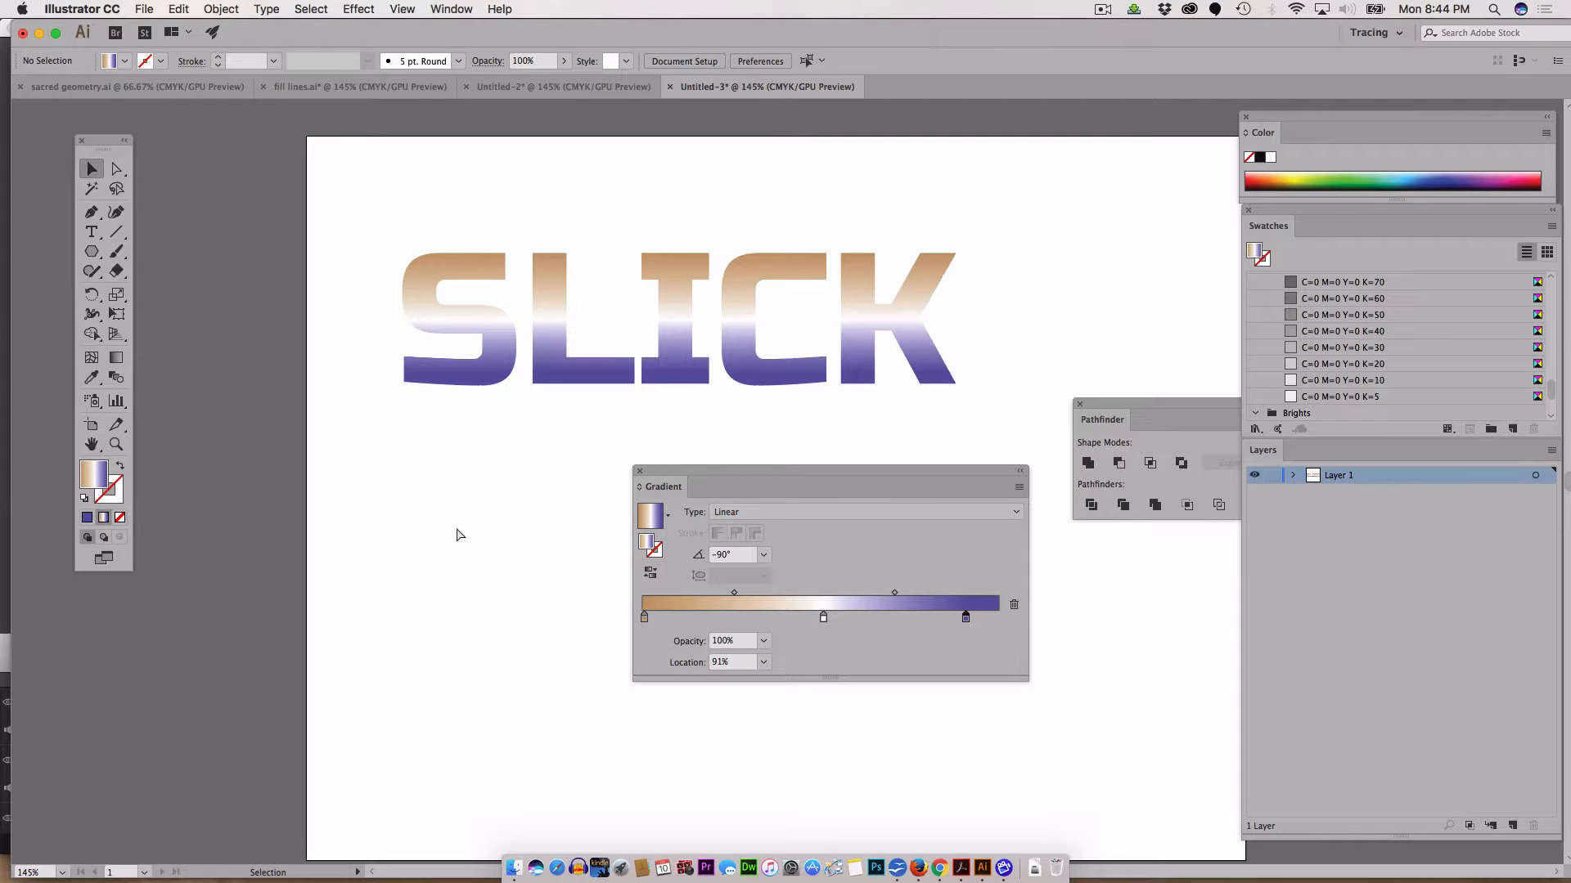
pyautogui.press('super+z')
pyautogui.press('super+z')
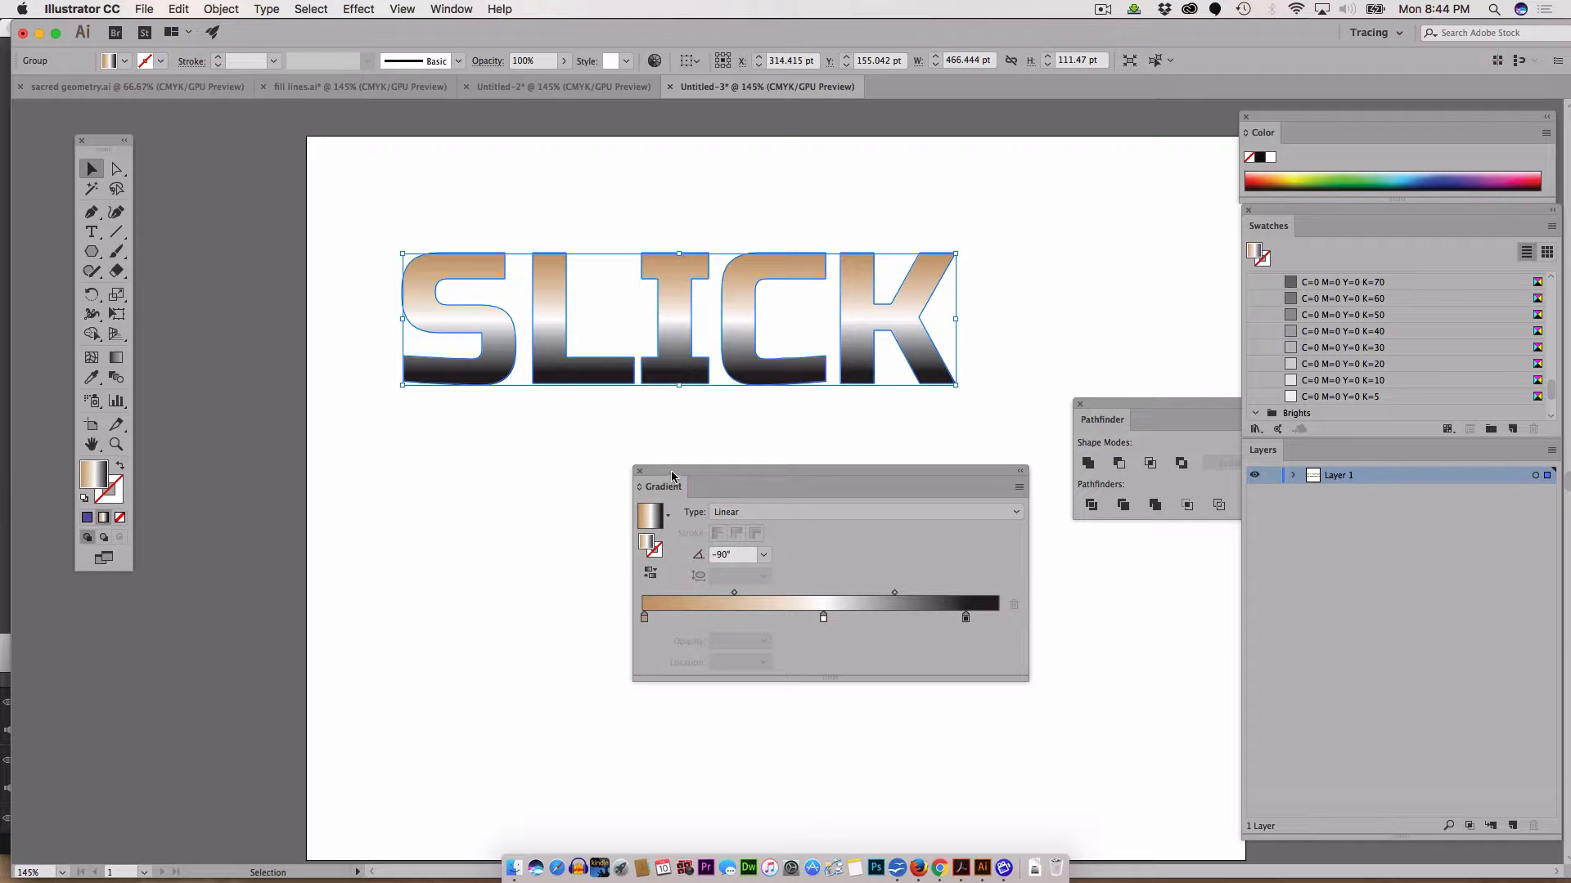
# Step: Clear the Gradient panel away from the lettering and duplicate the SLICK group about 147 pt straight below
pyautogui.moveTo(671, 472); pyautogui.dragTo(961, 589)
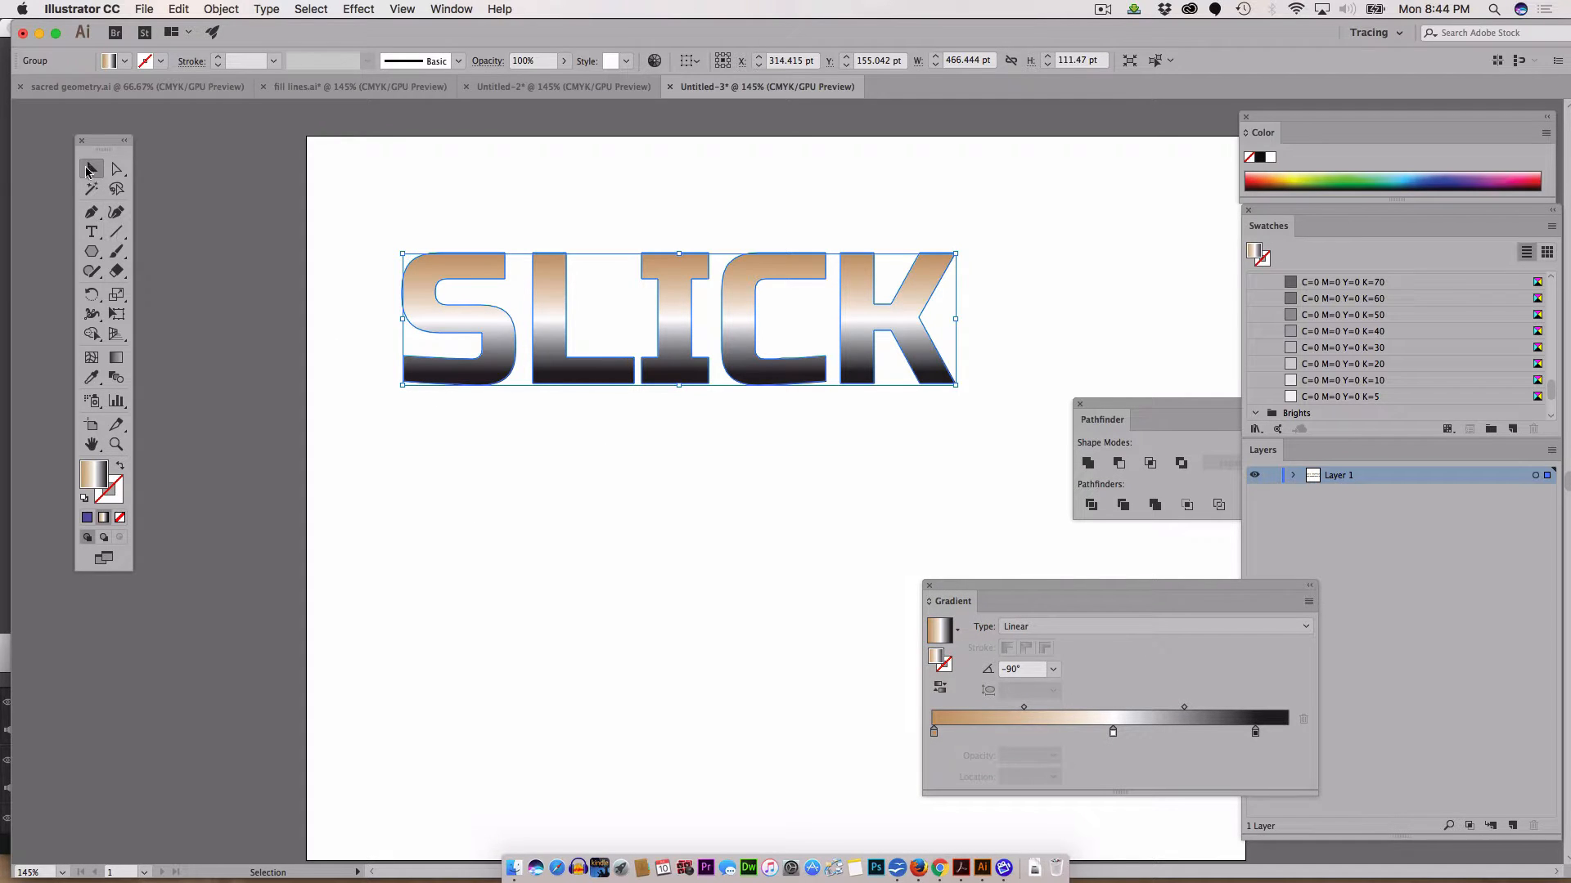
pyautogui.click(184, 238)
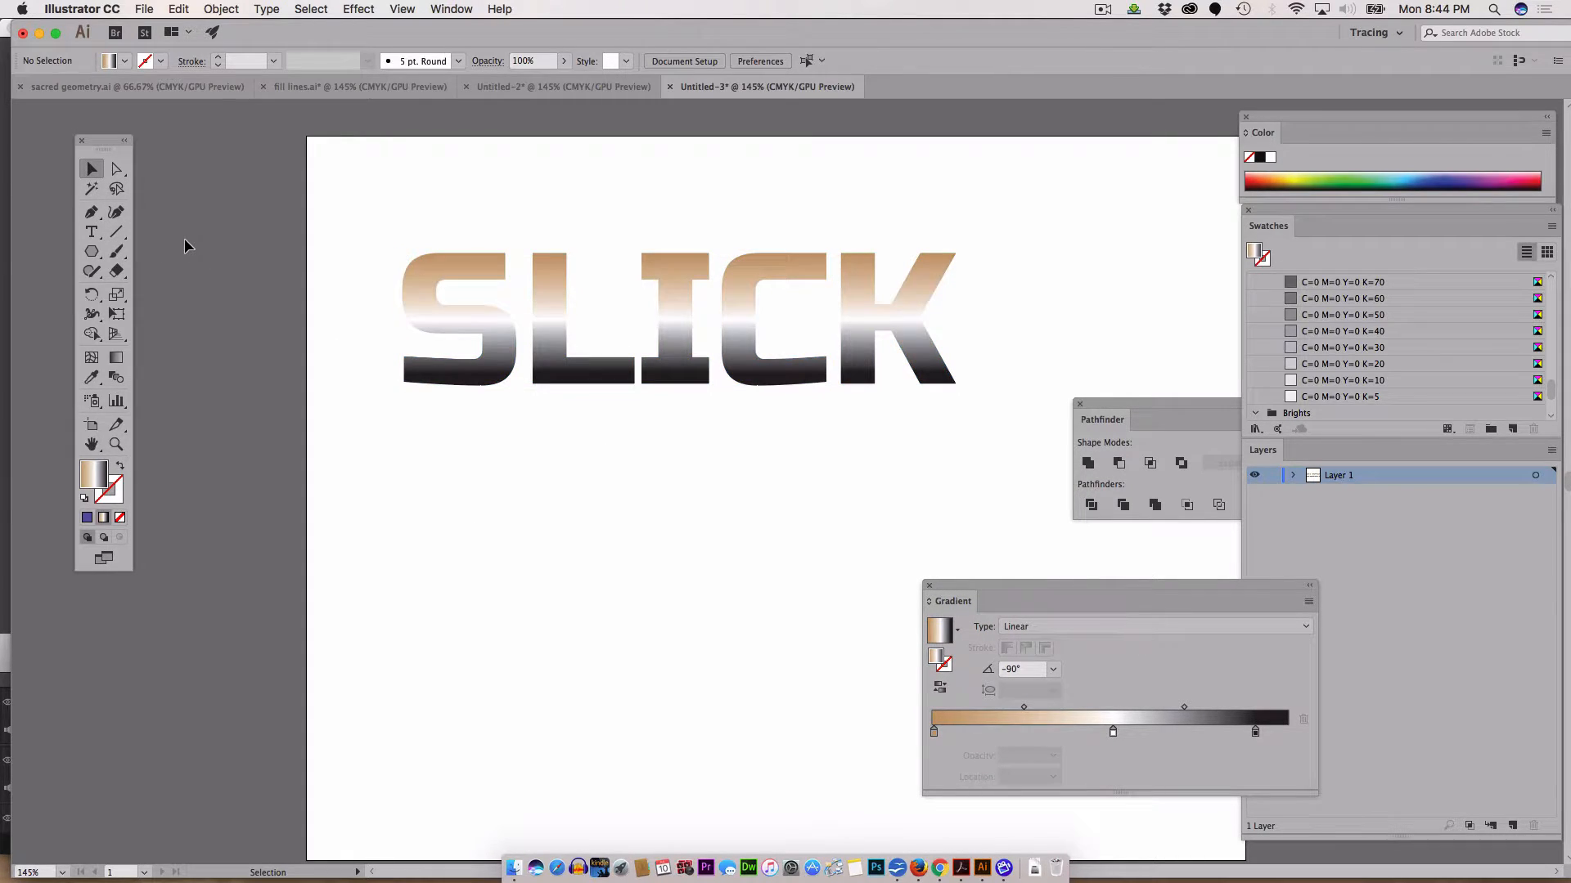
pyautogui.click(556, 321)
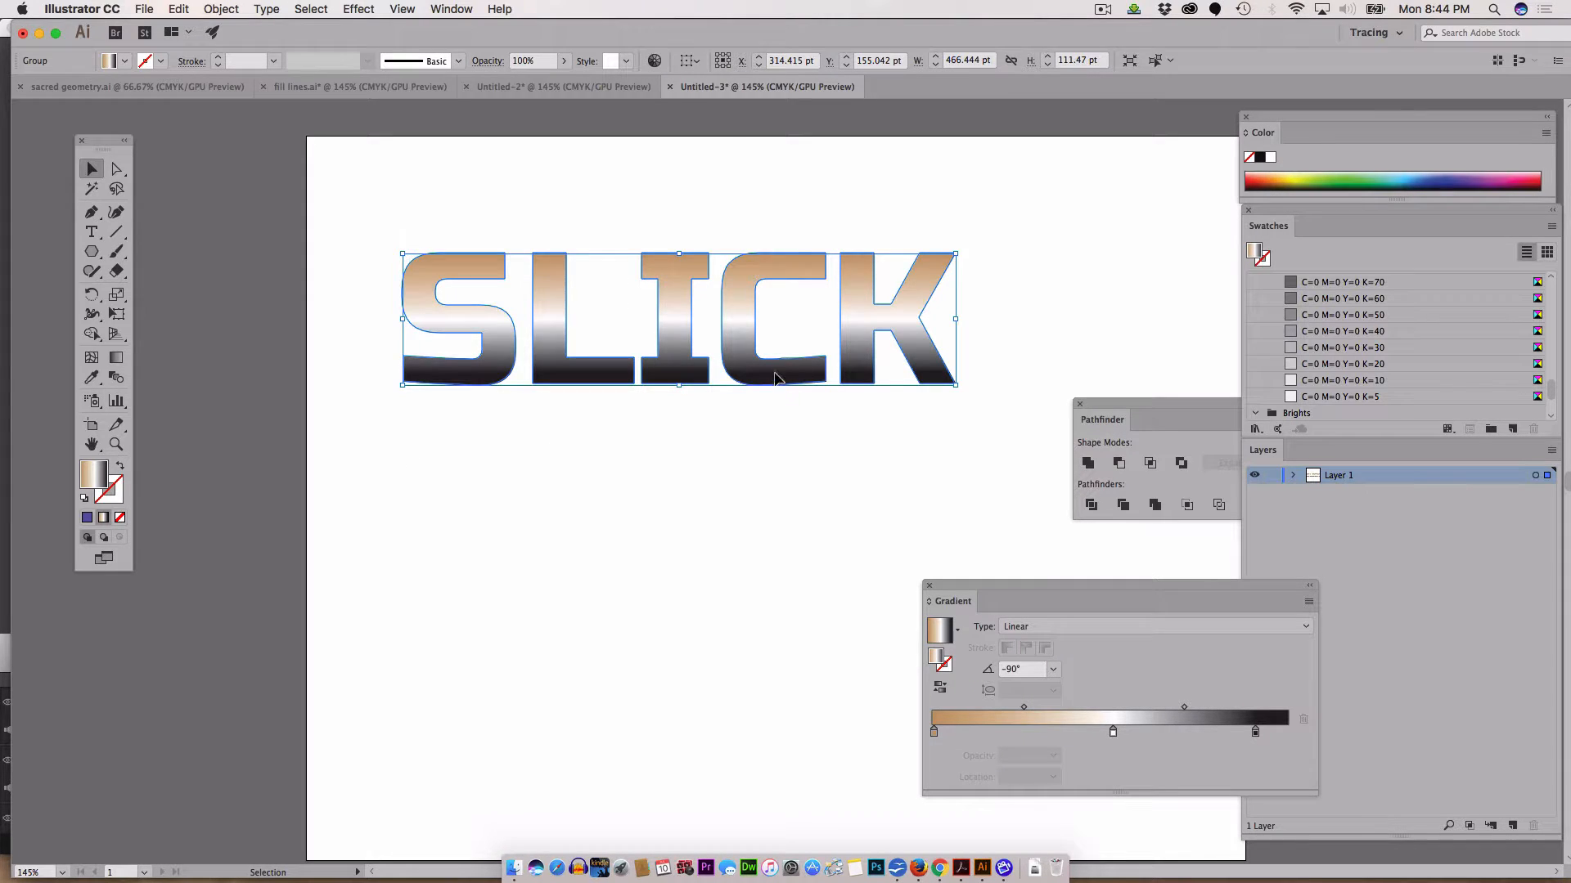
pyautogui.moveTo(774, 386); pyautogui.dragTo(775, 561)
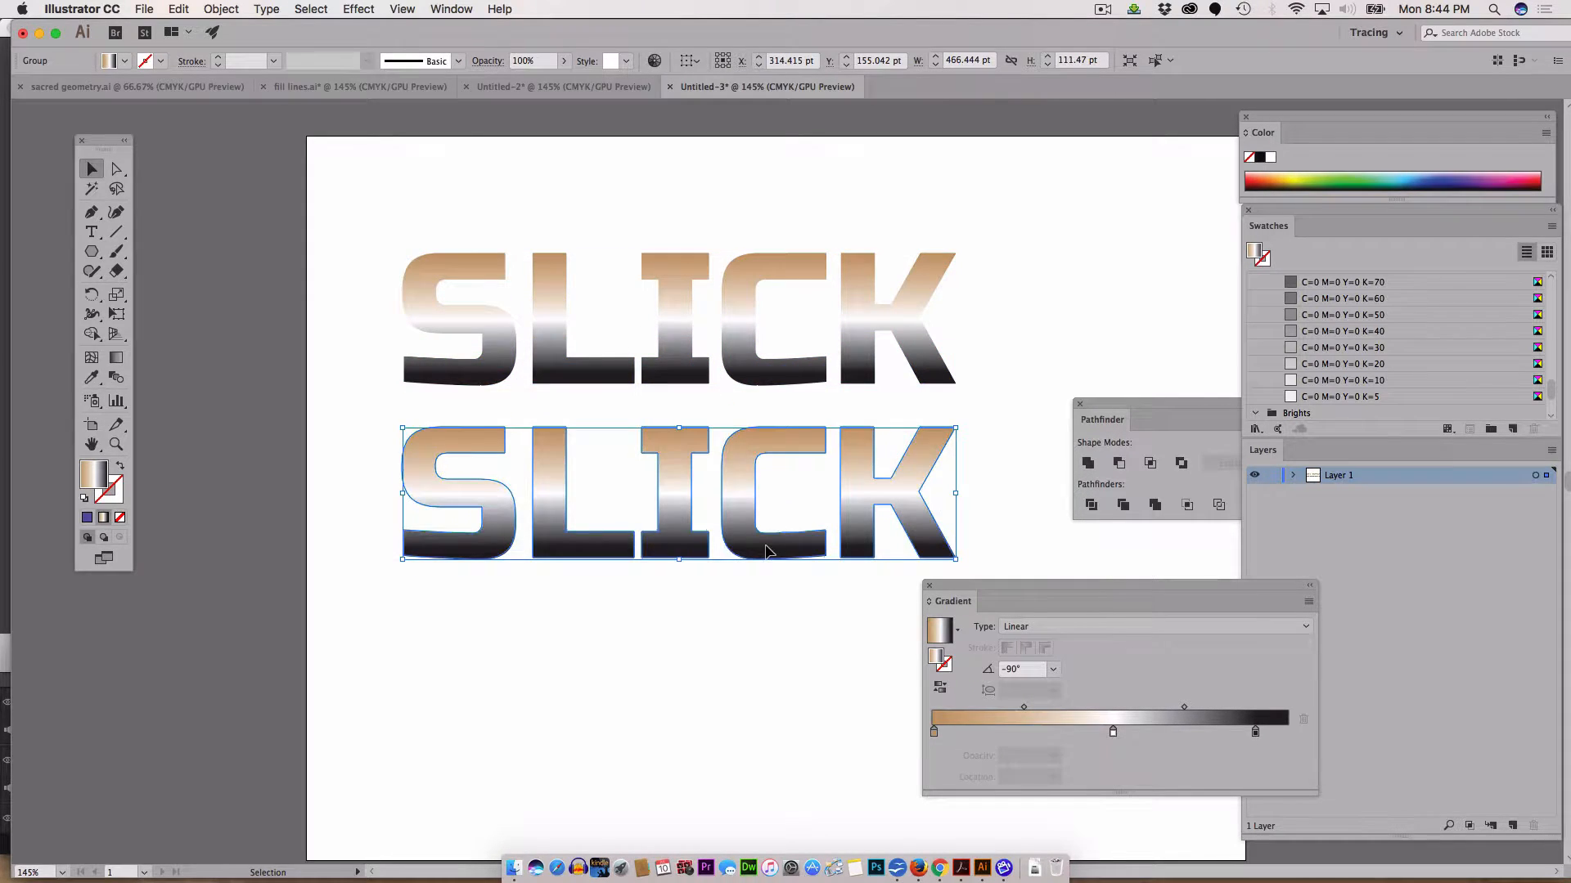
# Step: Fill the lower SLICK copy with solid grey 727272 and park the Gradient panel off the artboard
pyautogui.click(86, 517)
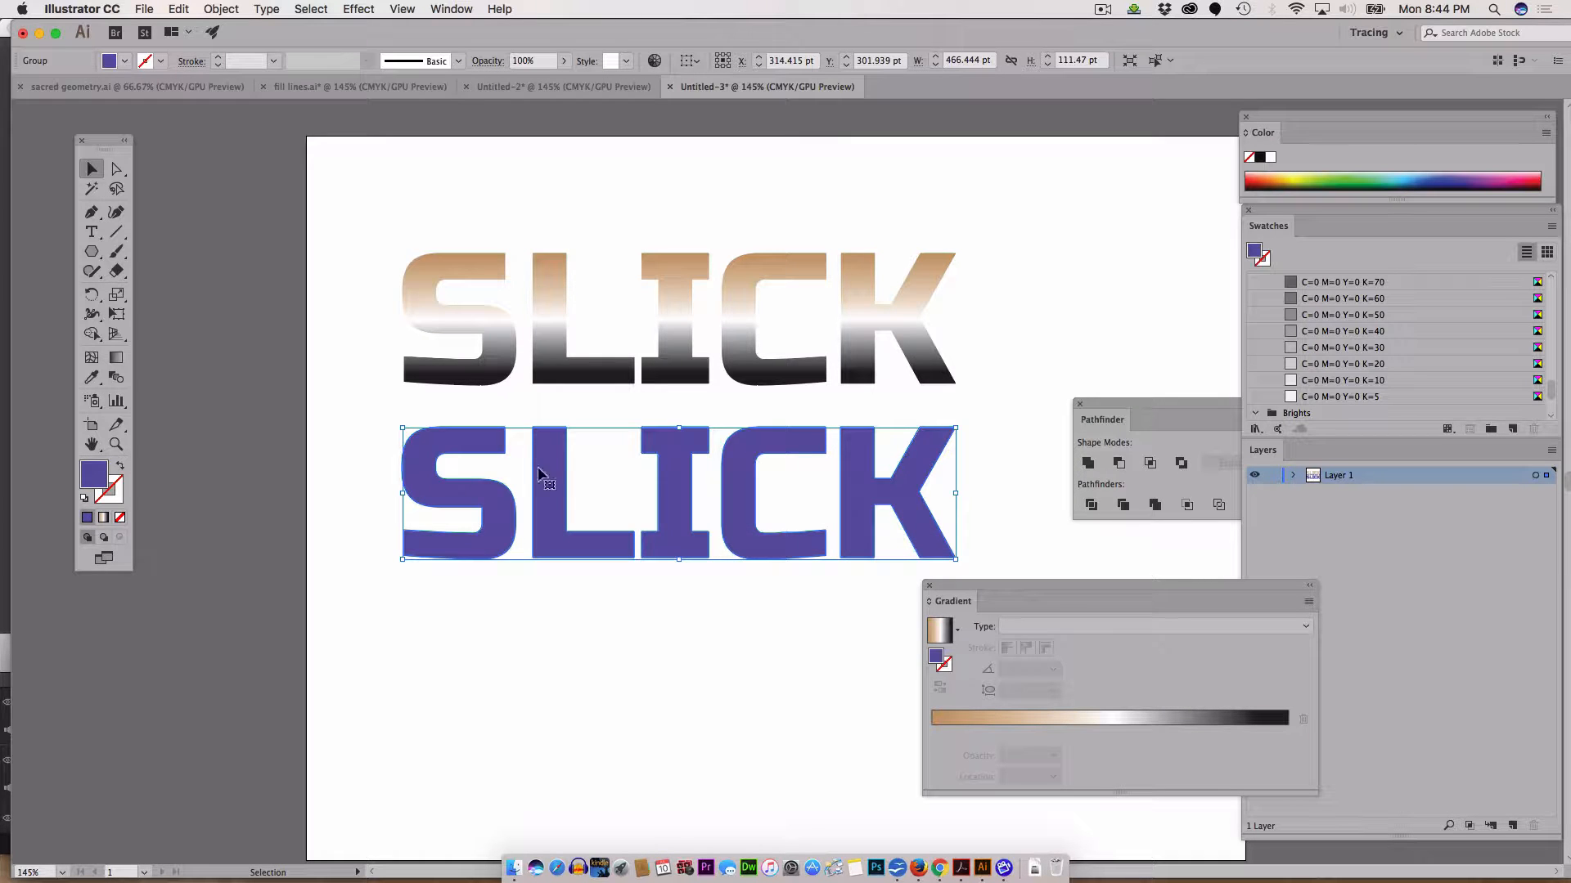
pyautogui.doubleClick(93, 484)
pyautogui.moveTo(166, 248)
pyautogui.mouseDown()
pyautogui.moveTo(77, 260)
pyautogui.moveTo(3, 231)
pyautogui.mouseUp()
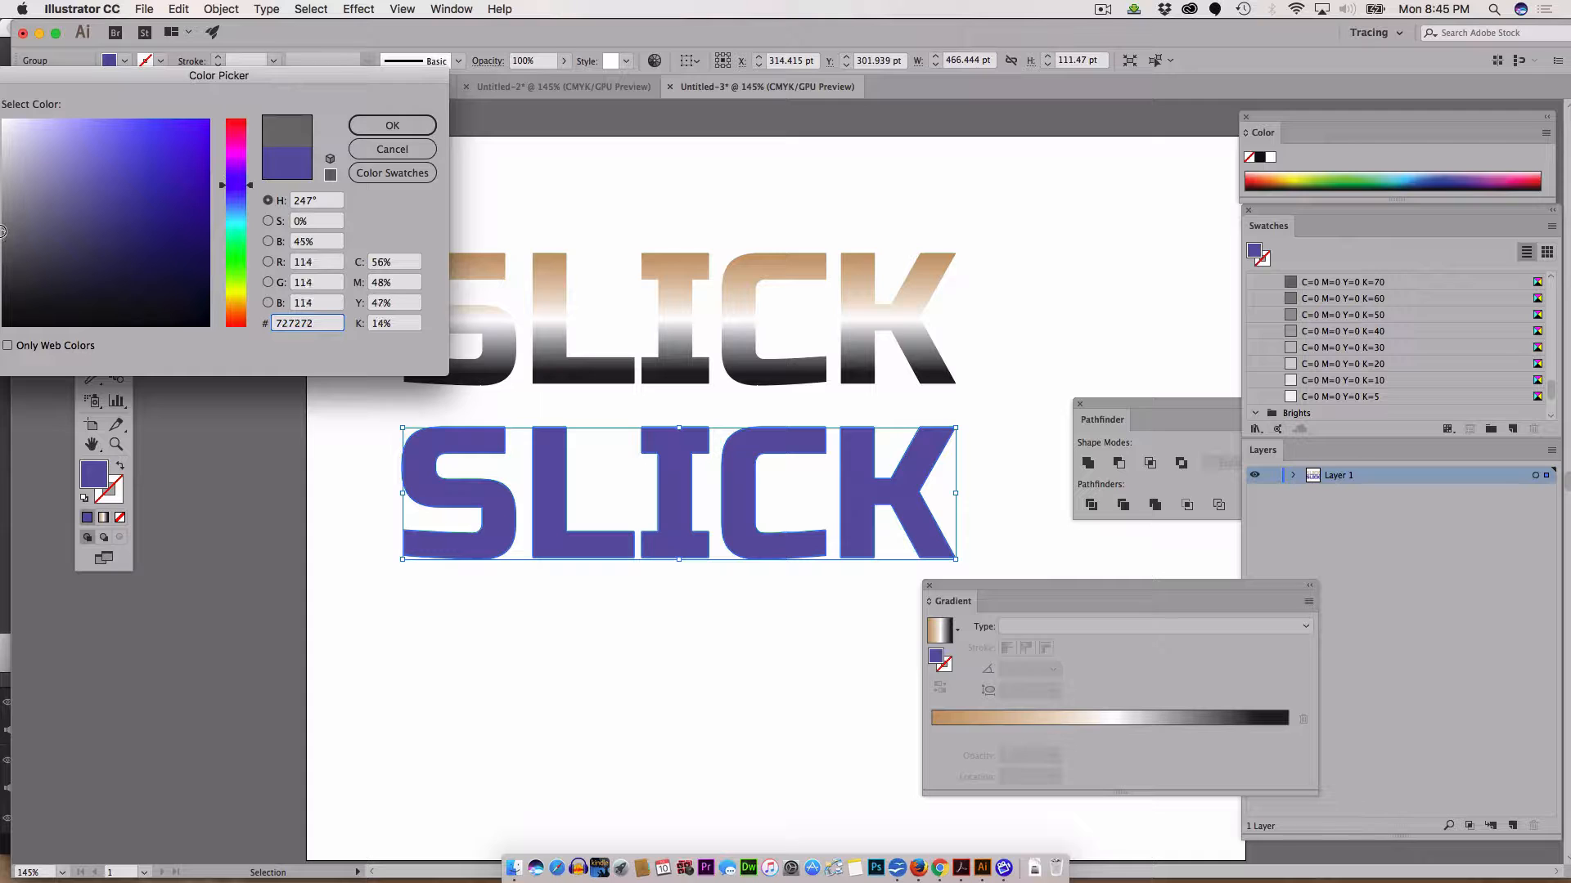
pyautogui.click(393, 126)
pyautogui.click(494, 695)
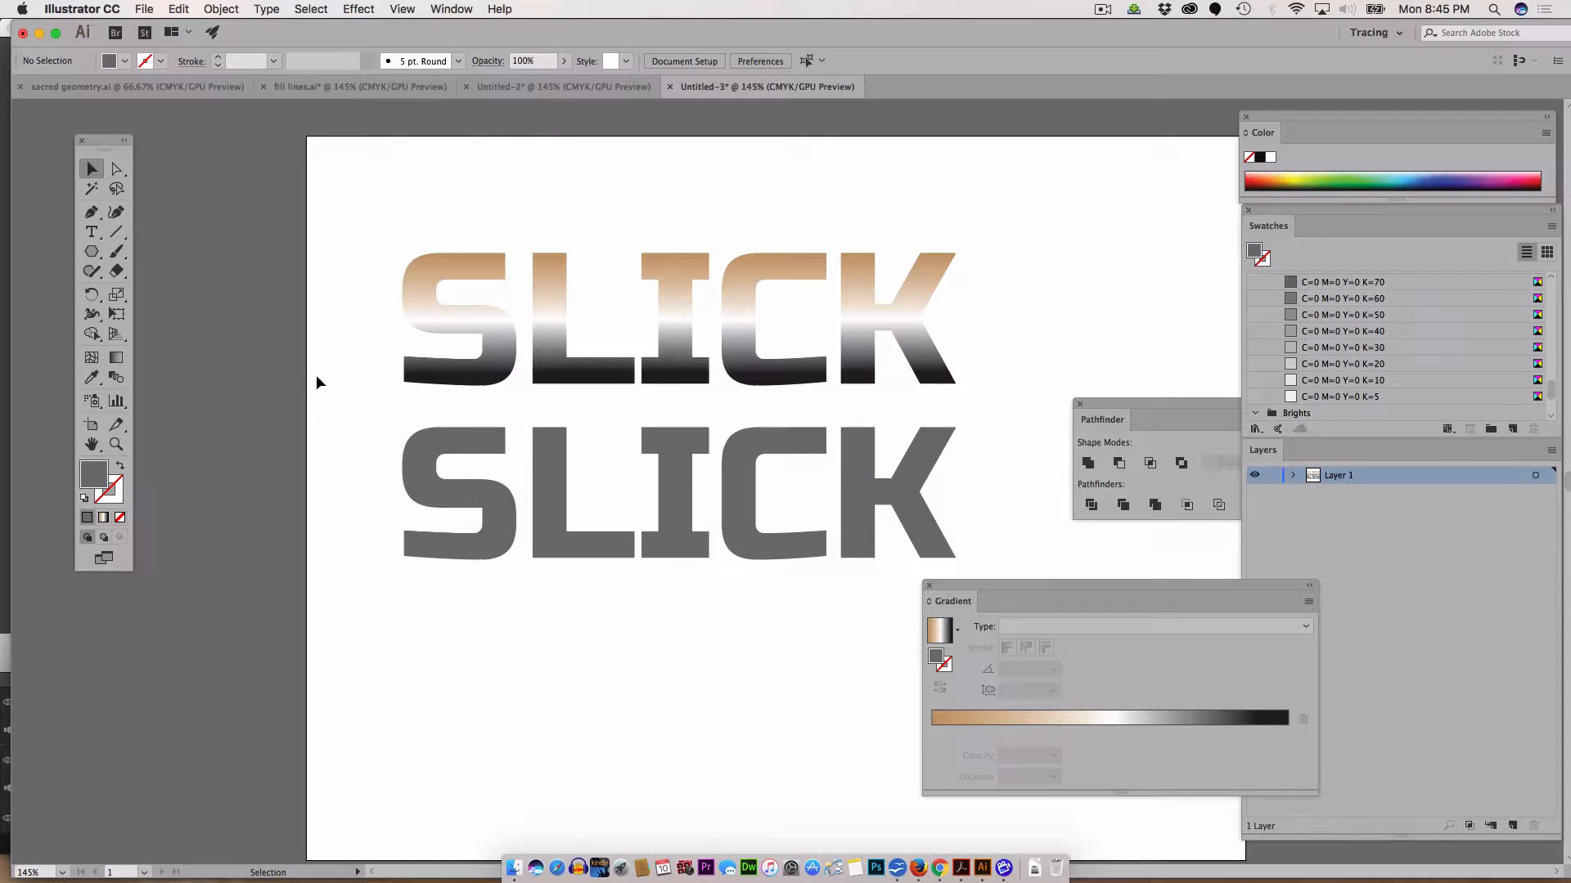
pyautogui.moveTo(973, 586); pyautogui.dragTo(1295, 575)
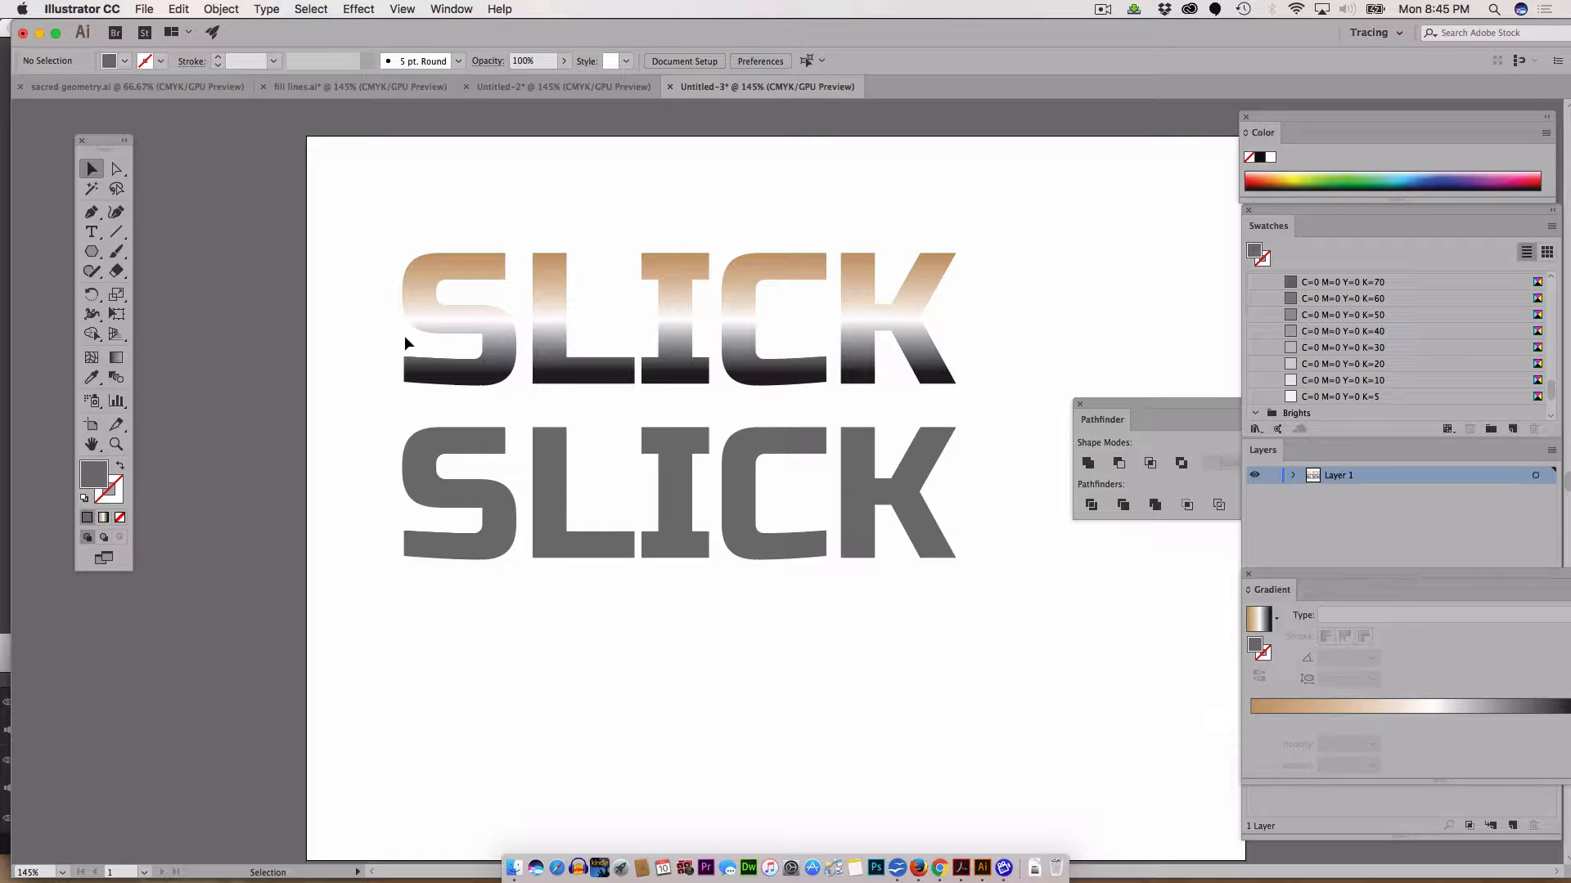
# Step: Start a Pen path below the grey lettering with one rounded, downward-curving scallop
pyautogui.click(91, 211)
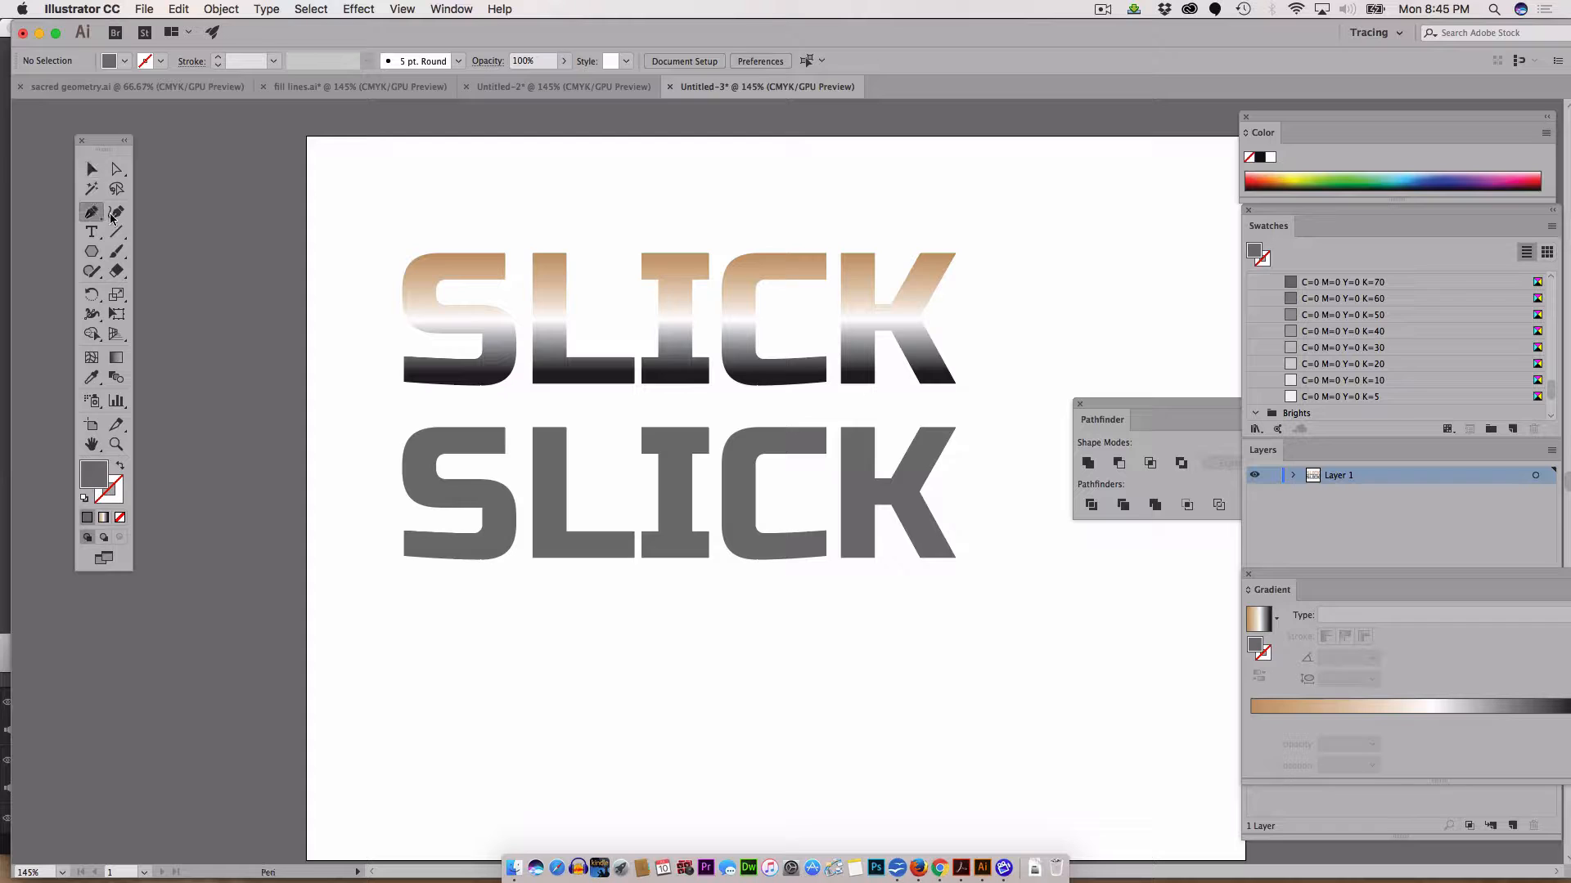
pyautogui.moveTo(360, 476); pyautogui.dragTo(422, 586)
pyautogui.hotkey('ctrl', 'z')
pyautogui.hotkey('ctrl', 'z')
pyautogui.hotkey('ctrl', 'z')
pyautogui.moveTo(385, 640); pyautogui.dragTo(396, 657)
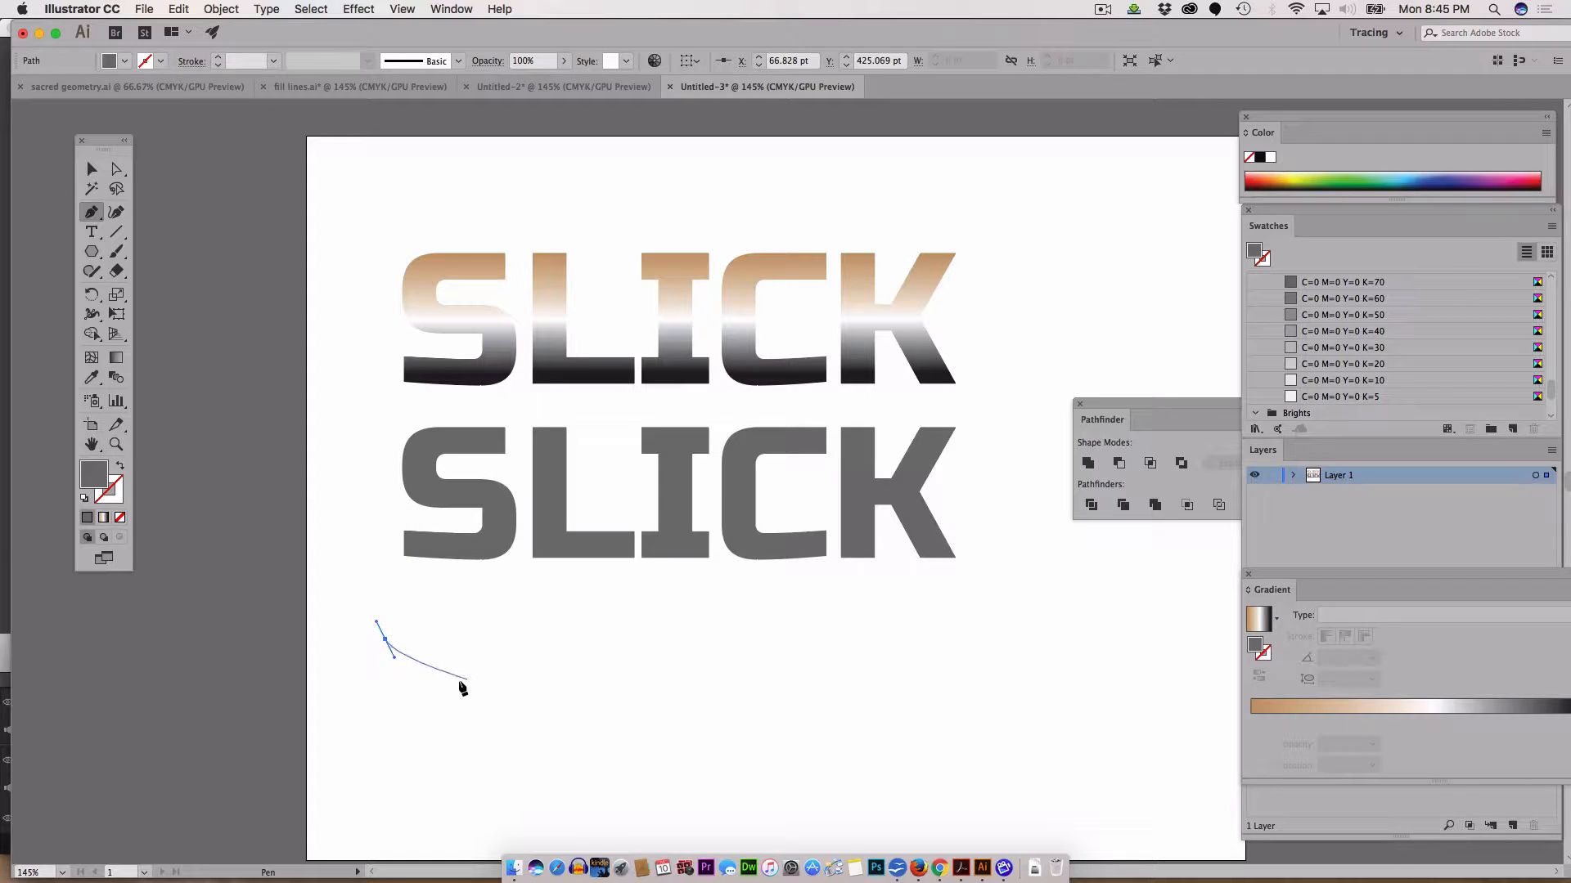
pyautogui.click(431, 683)
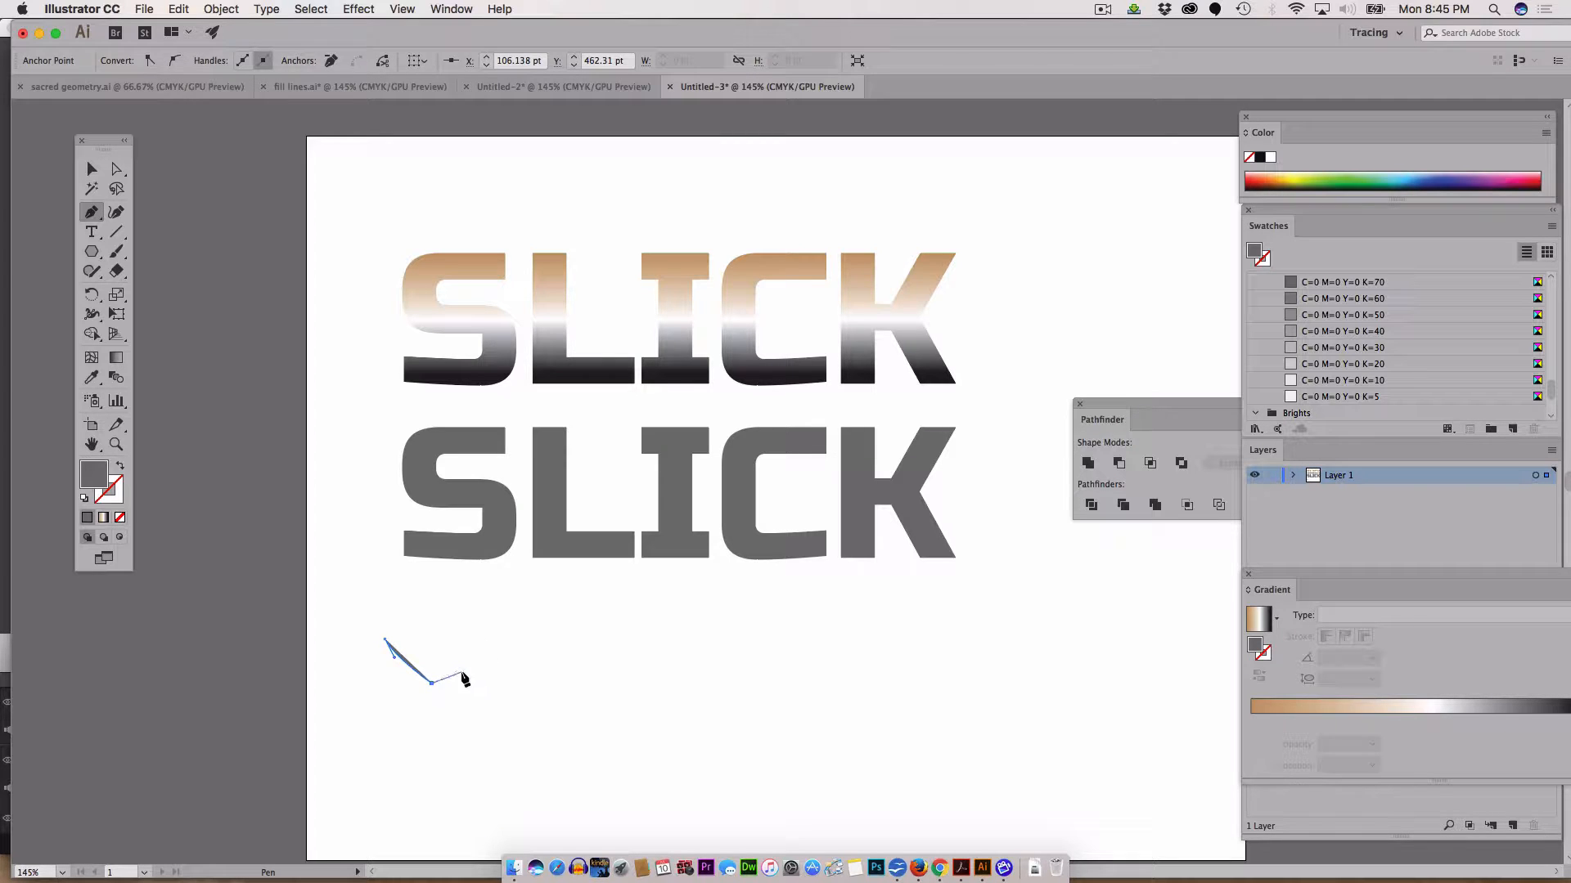
pyautogui.hotkey('ctrl', 'z')
pyautogui.moveTo(426, 687); pyautogui.dragTo(458, 687)
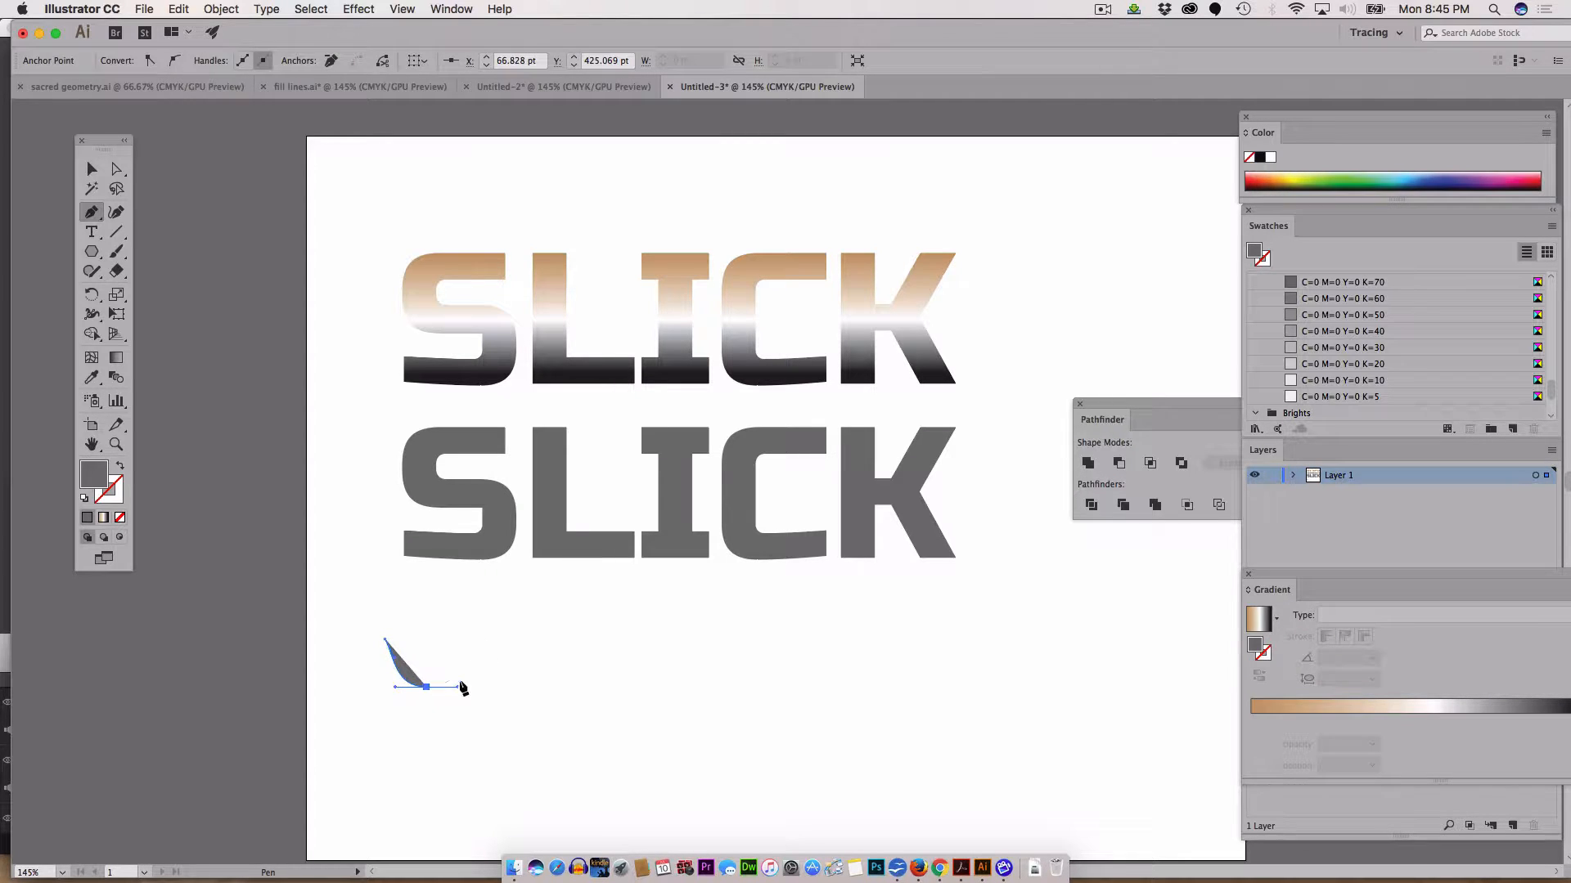
pyautogui.click(465, 638)
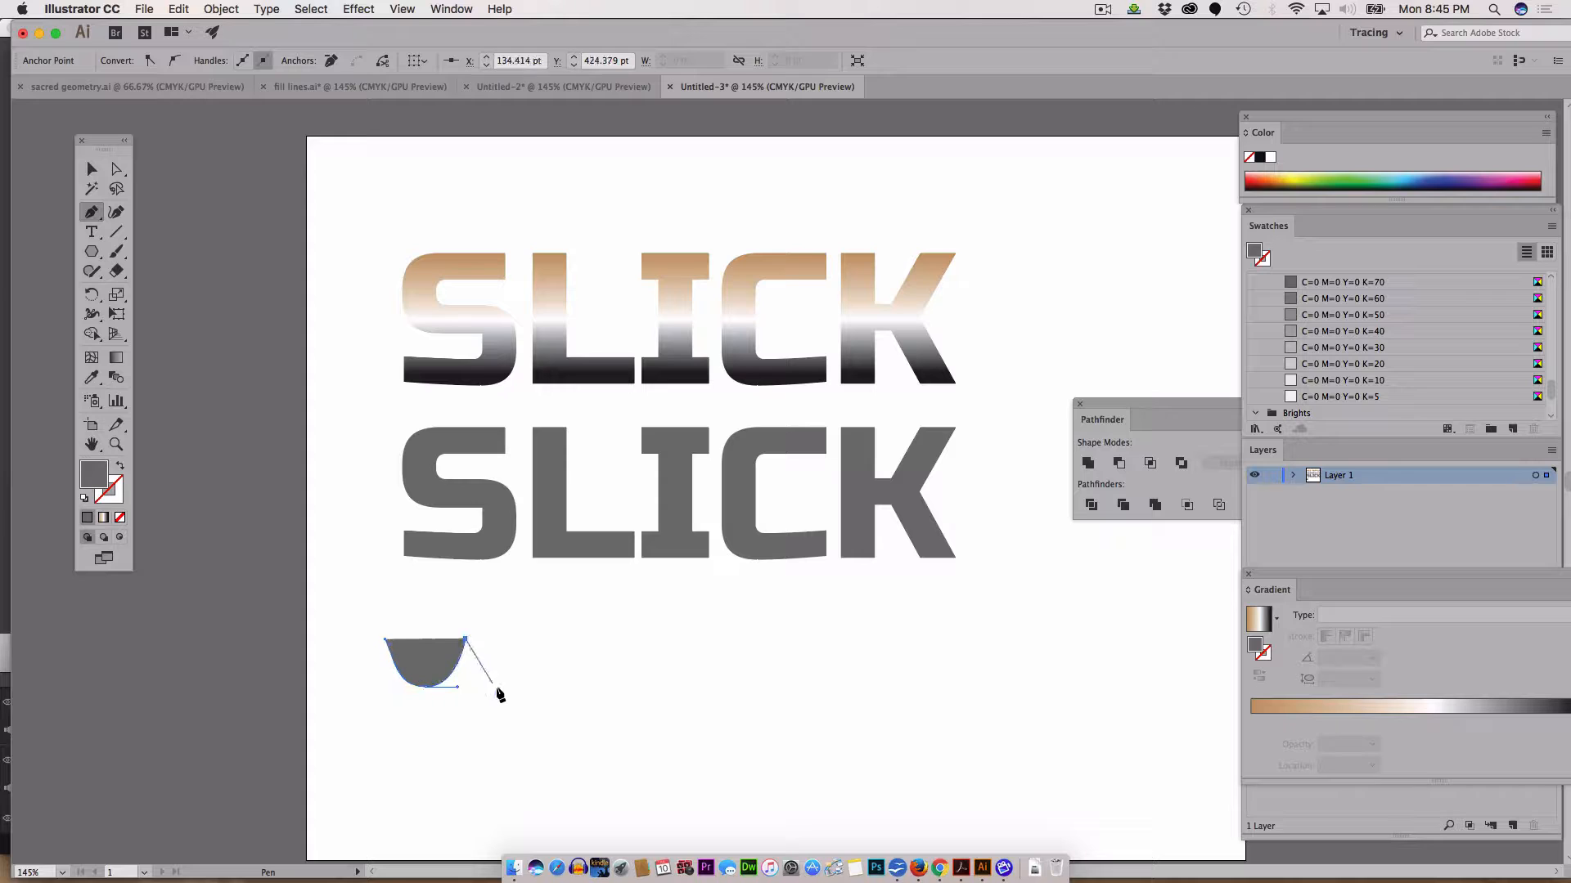
# Step: Continue the Pen path with a row of scallops and pointed peaks across nearly the full width of the lettering
pyautogui.moveTo(506, 690); pyautogui.dragTo(847, 675)
pyautogui.click(542, 642)
pyautogui.click(625, 645)
pyautogui.click(705, 644)
pyautogui.click(777, 650)
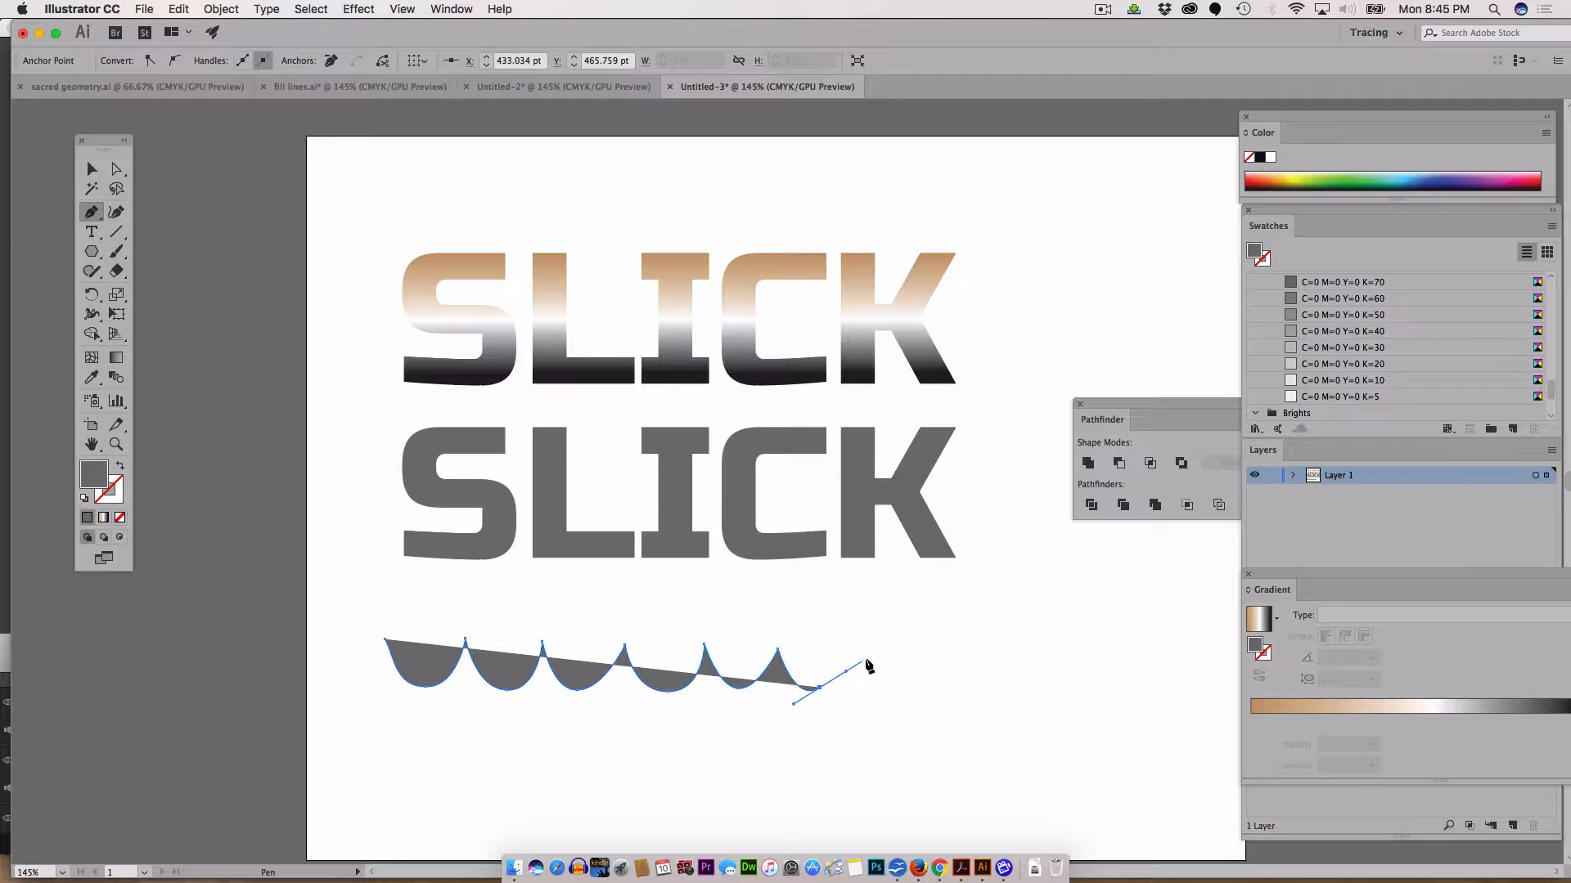
pyautogui.click(868, 645)
pyautogui.click(899, 688)
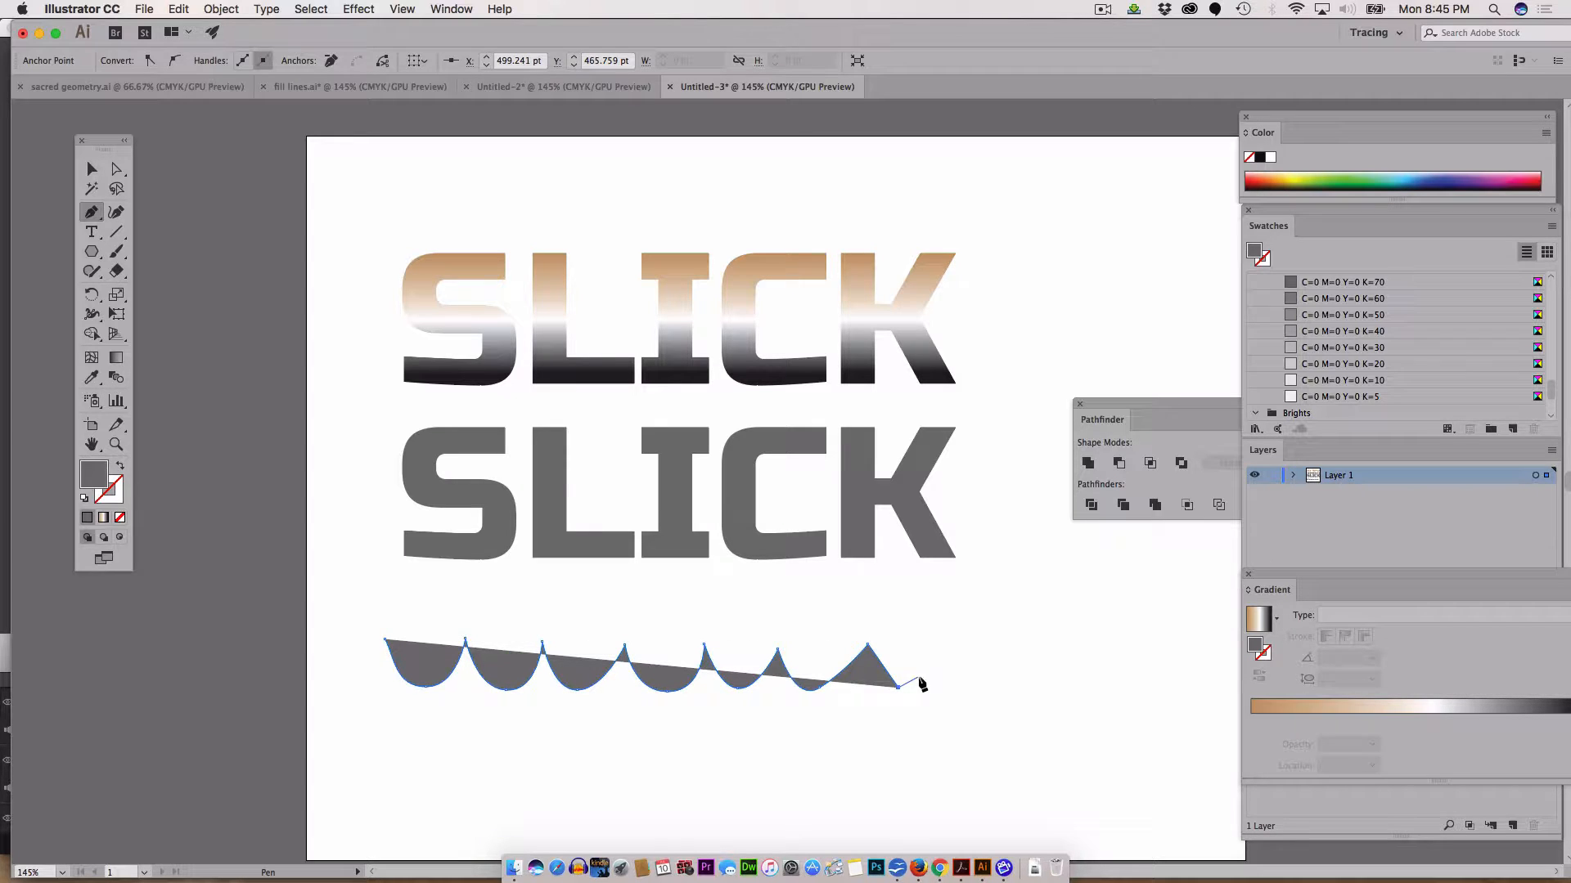
pyautogui.moveTo(932, 646); pyautogui.dragTo(916, 606)
# Step: Swap the scalloped path's fill and stroke, and duplicate the path about 71 pt straight below
pyautogui.click(96, 169)
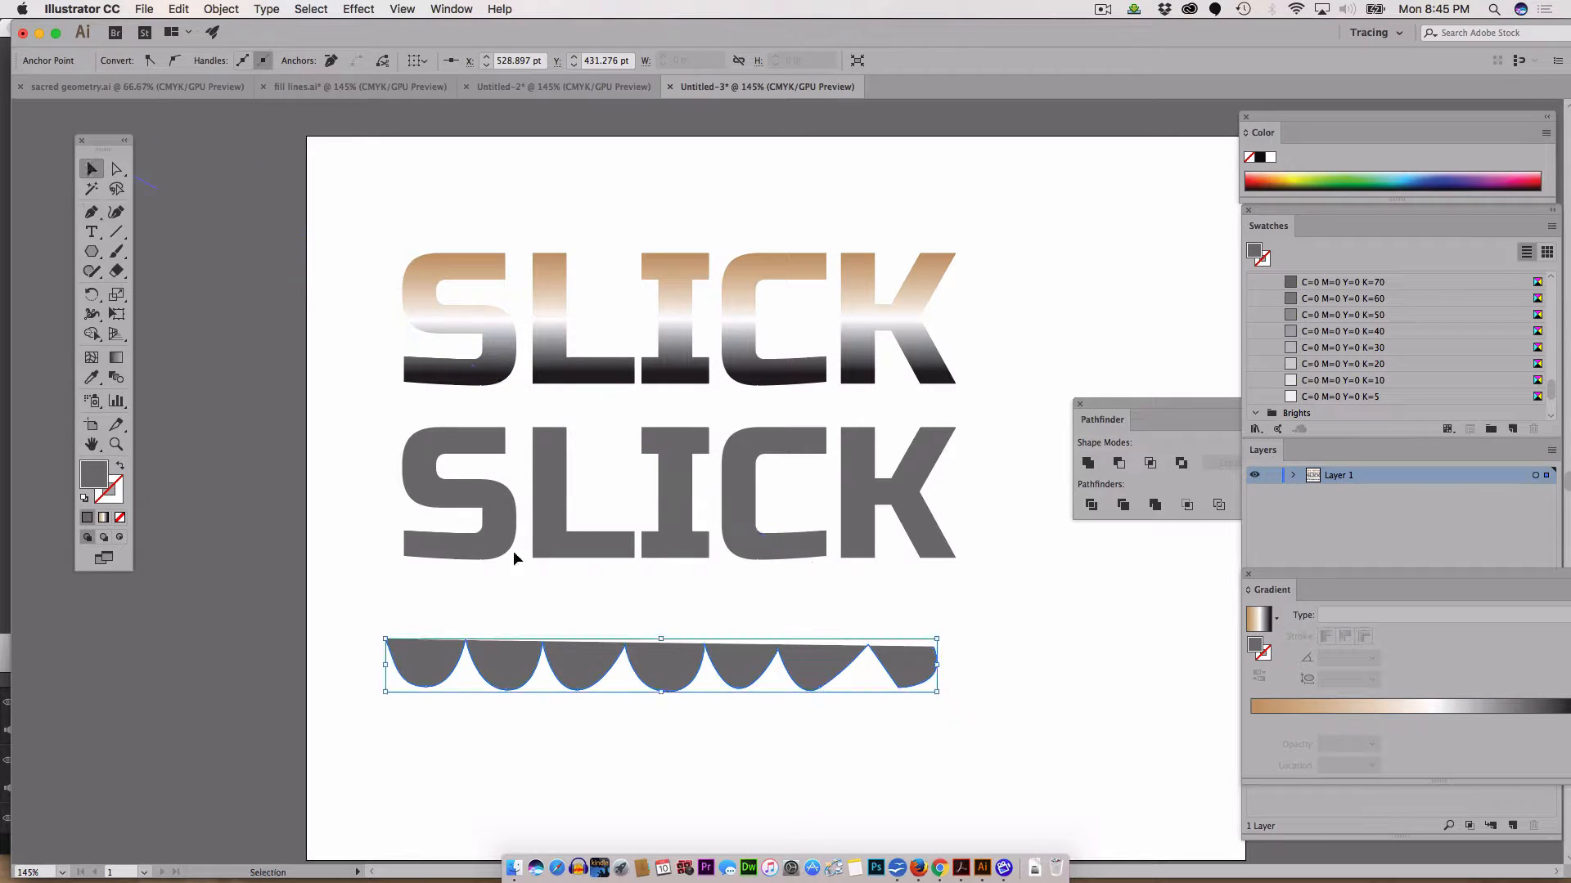
pyautogui.click(706, 759)
pyautogui.click(893, 676)
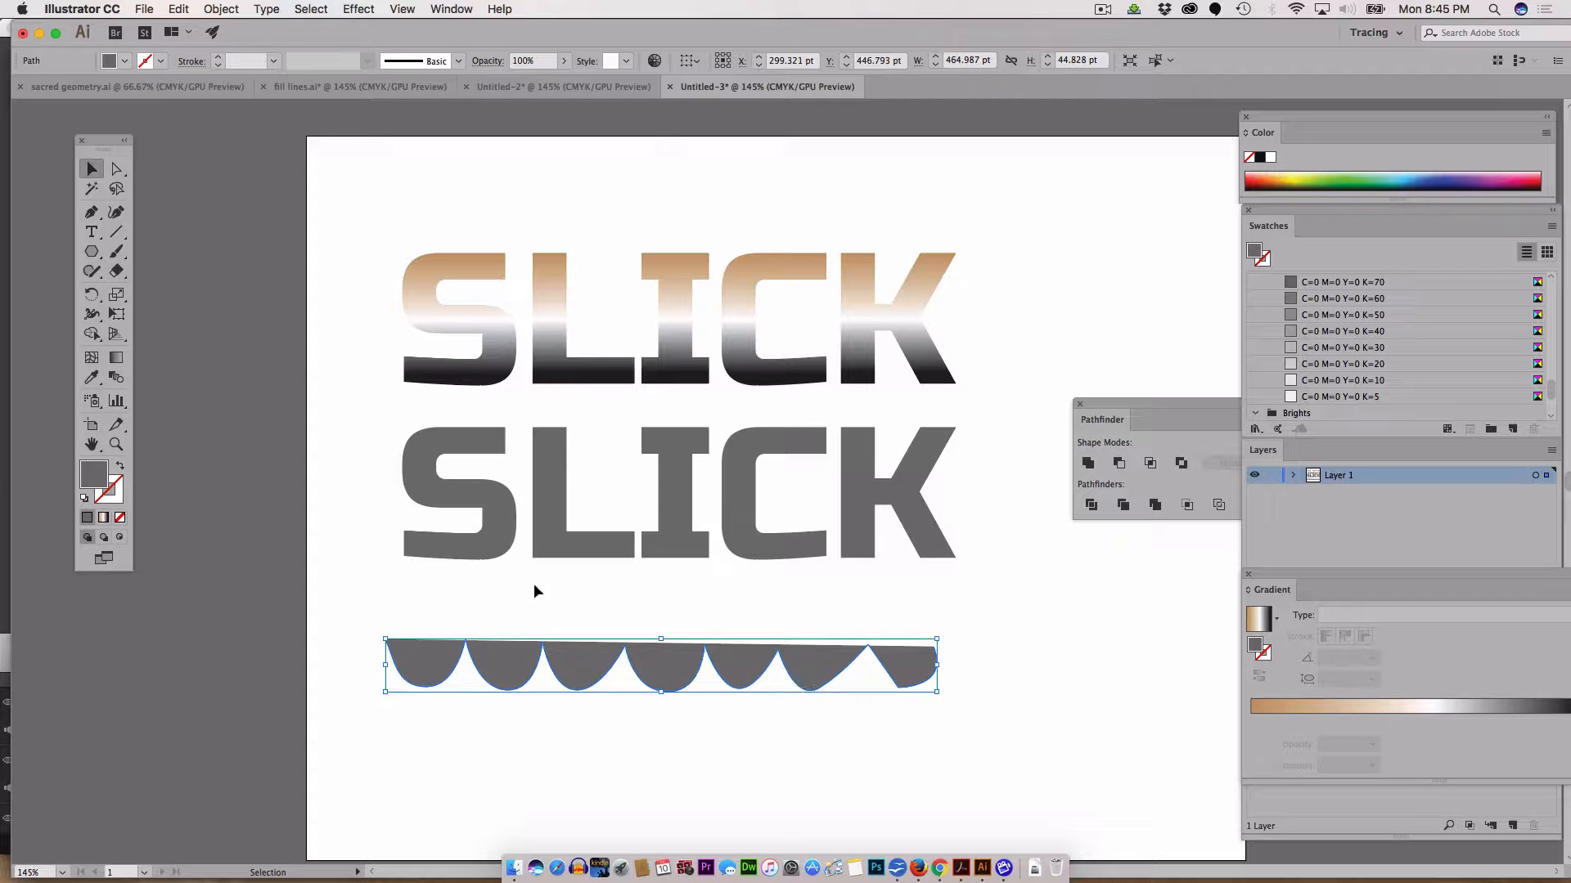
pyautogui.click(119, 467)
pyautogui.click(341, 716)
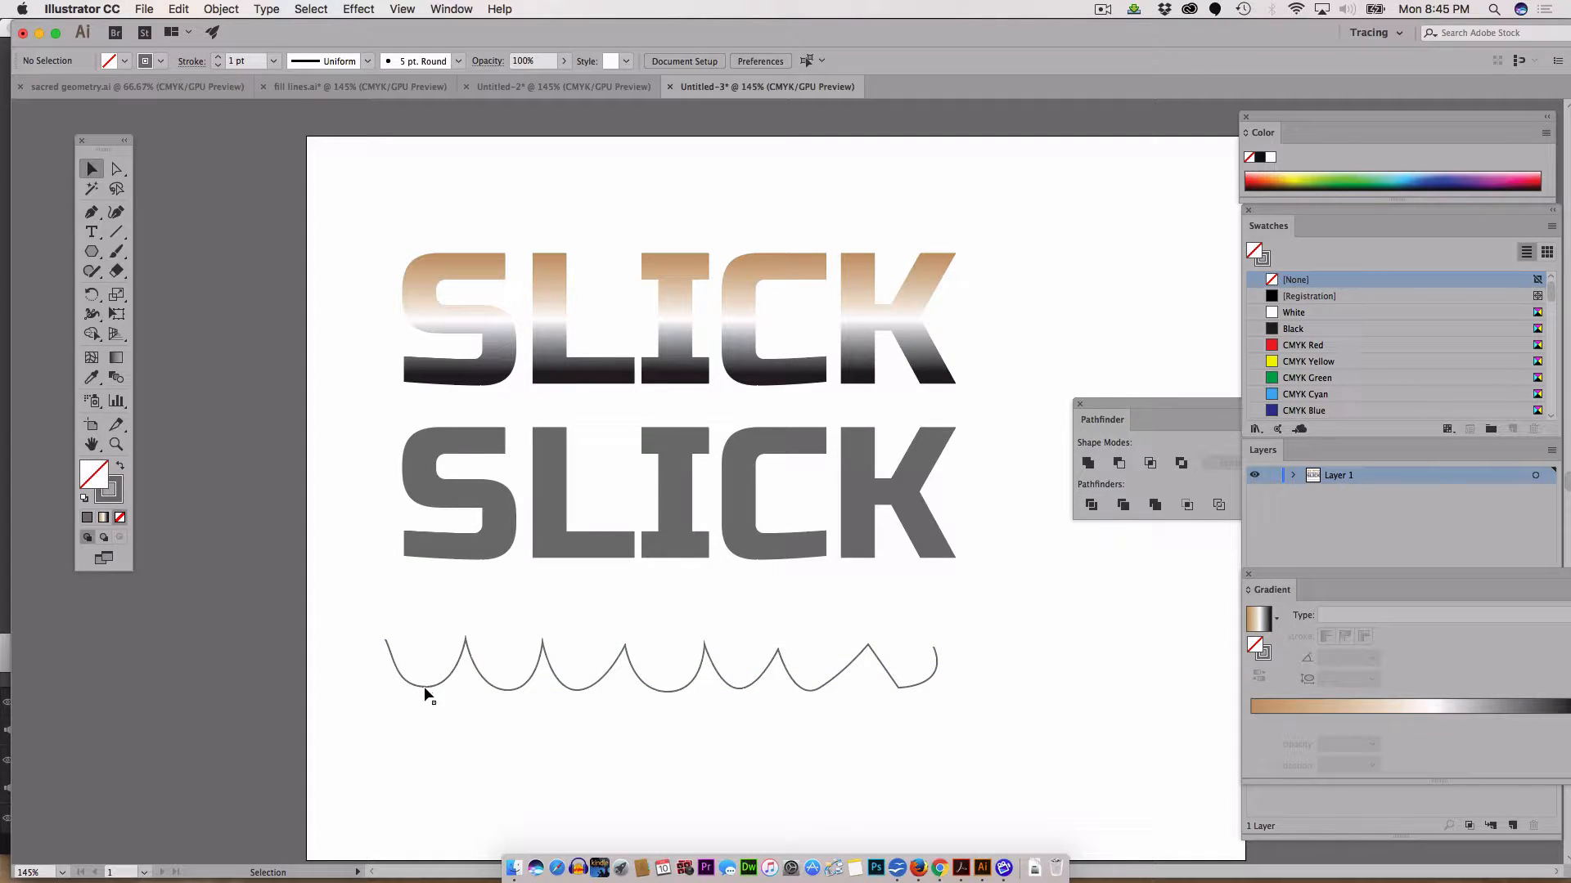
pyautogui.moveTo(424, 683); pyautogui.dragTo(422, 769)
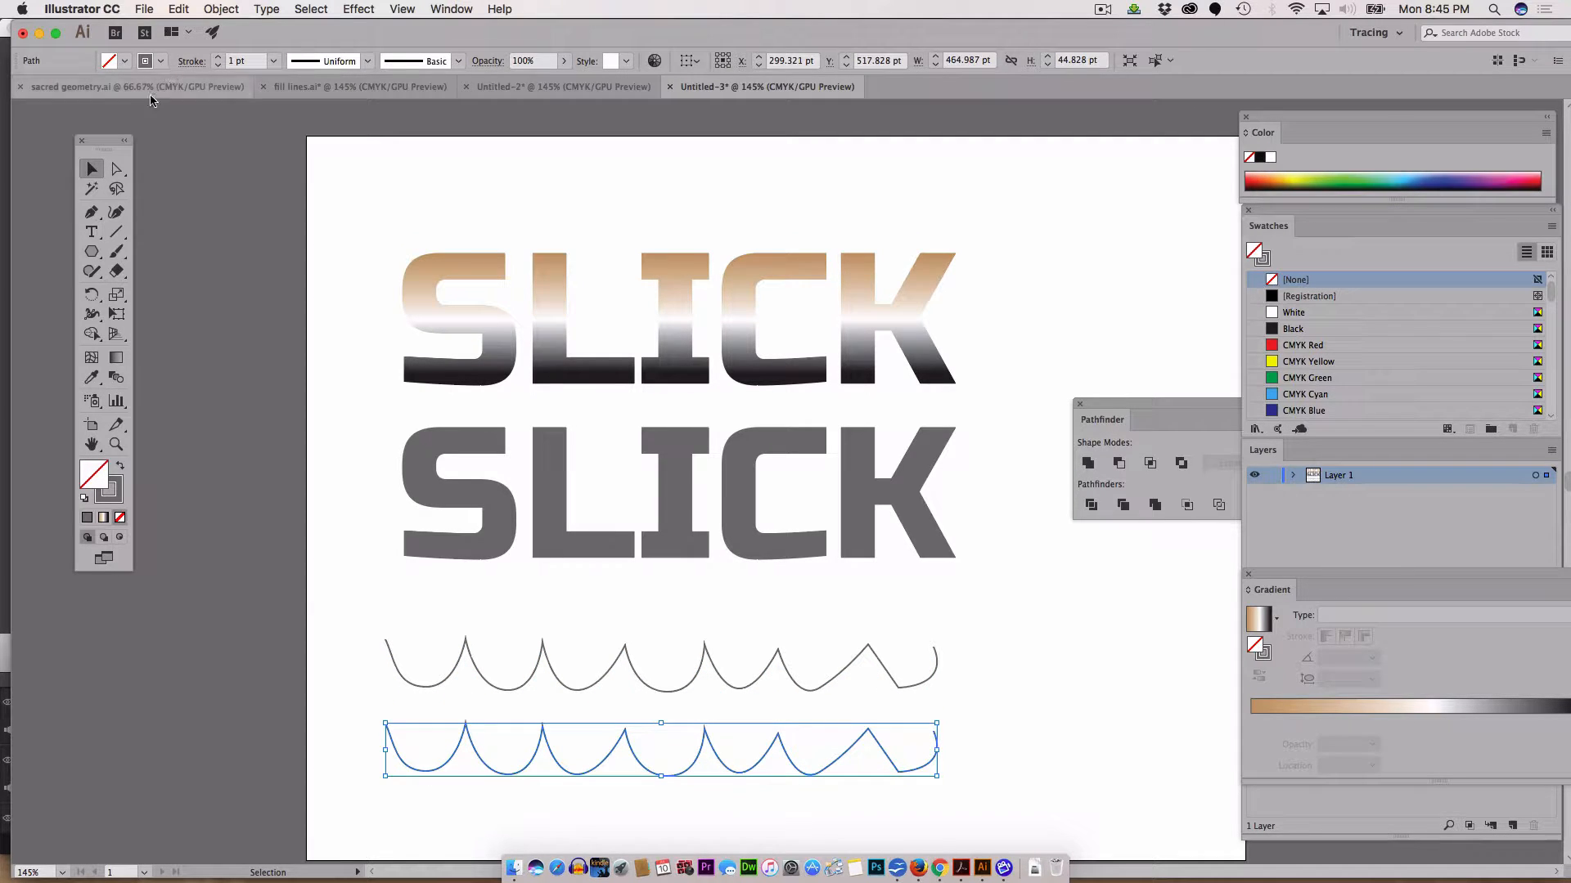
# Step: Join the left end points of the two scalloped paths with a straight segment
pyautogui.click(119, 169)
pyautogui.click(313, 603)
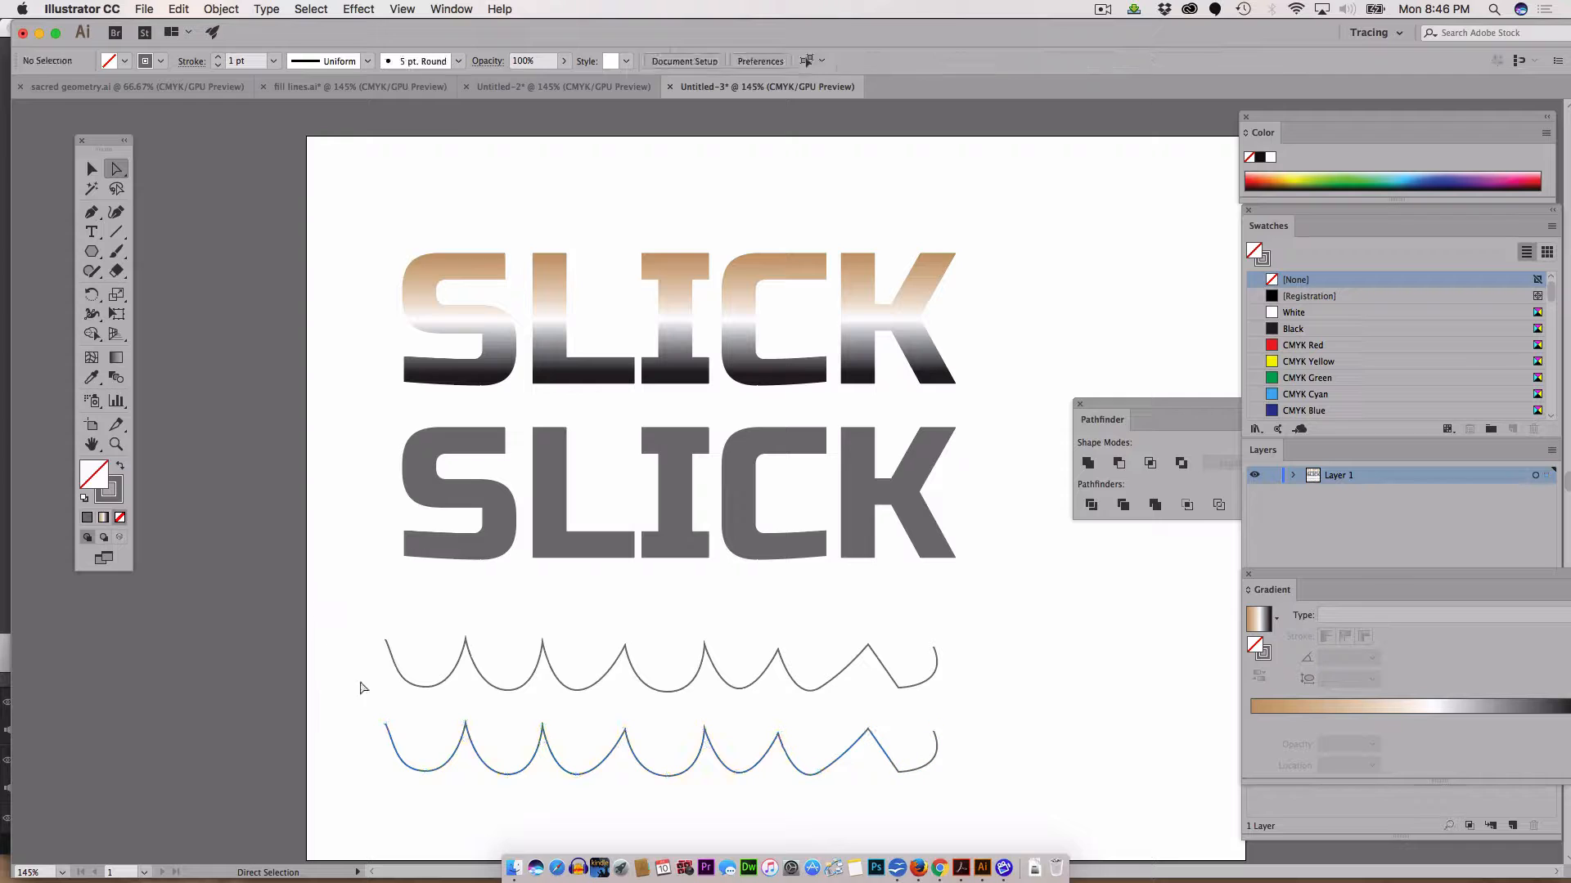
pyautogui.moveTo(366, 613); pyautogui.dragTo(409, 746)
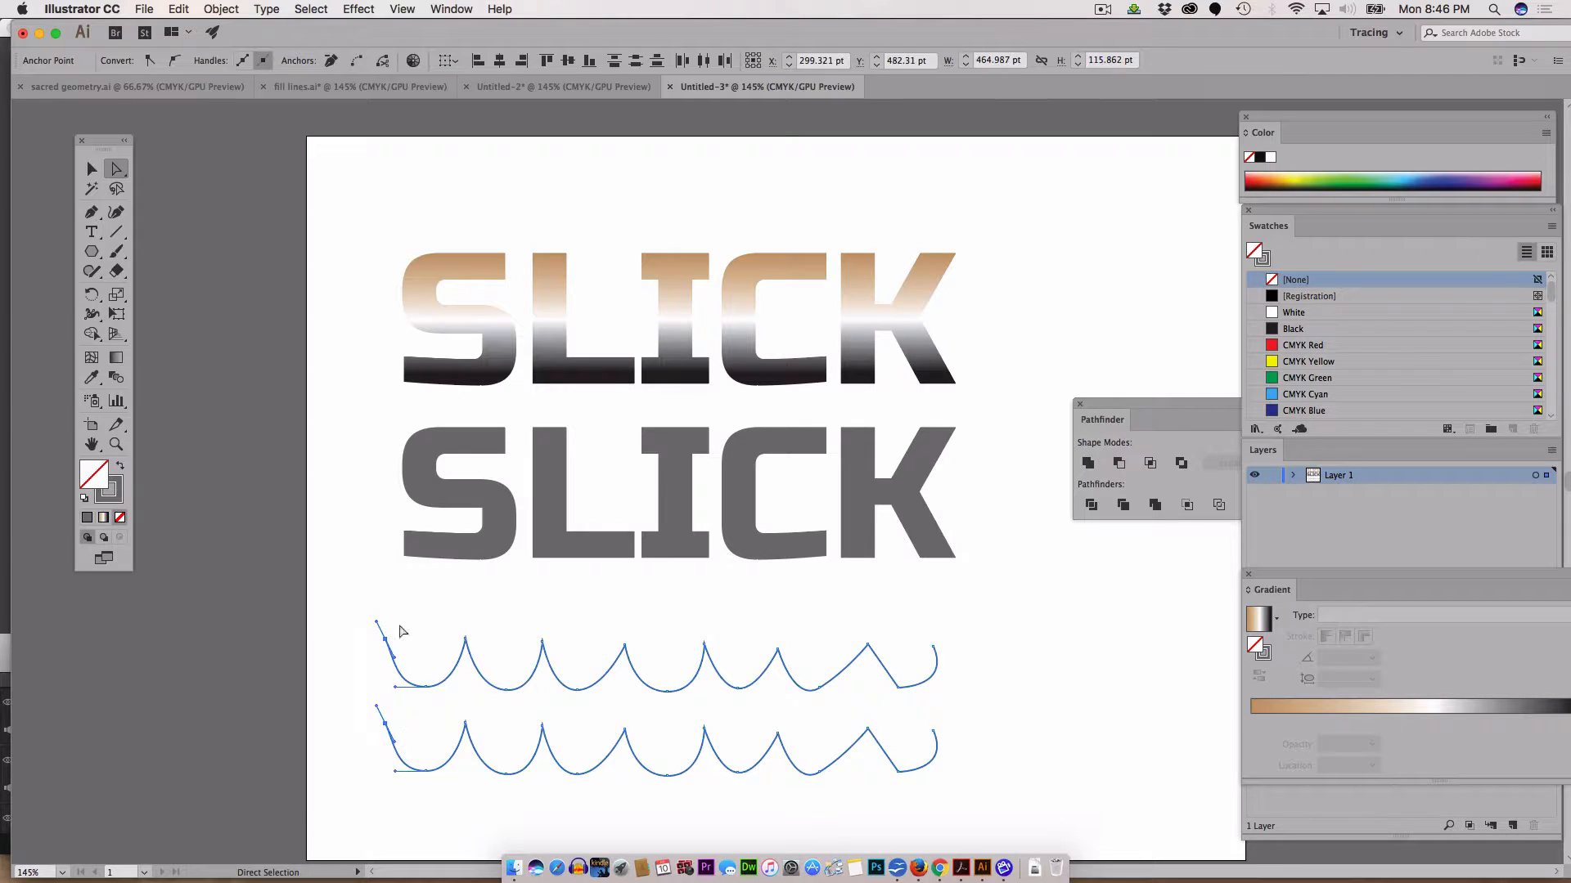
pyautogui.click(221, 9)
pyautogui.moveTo(280, 362)
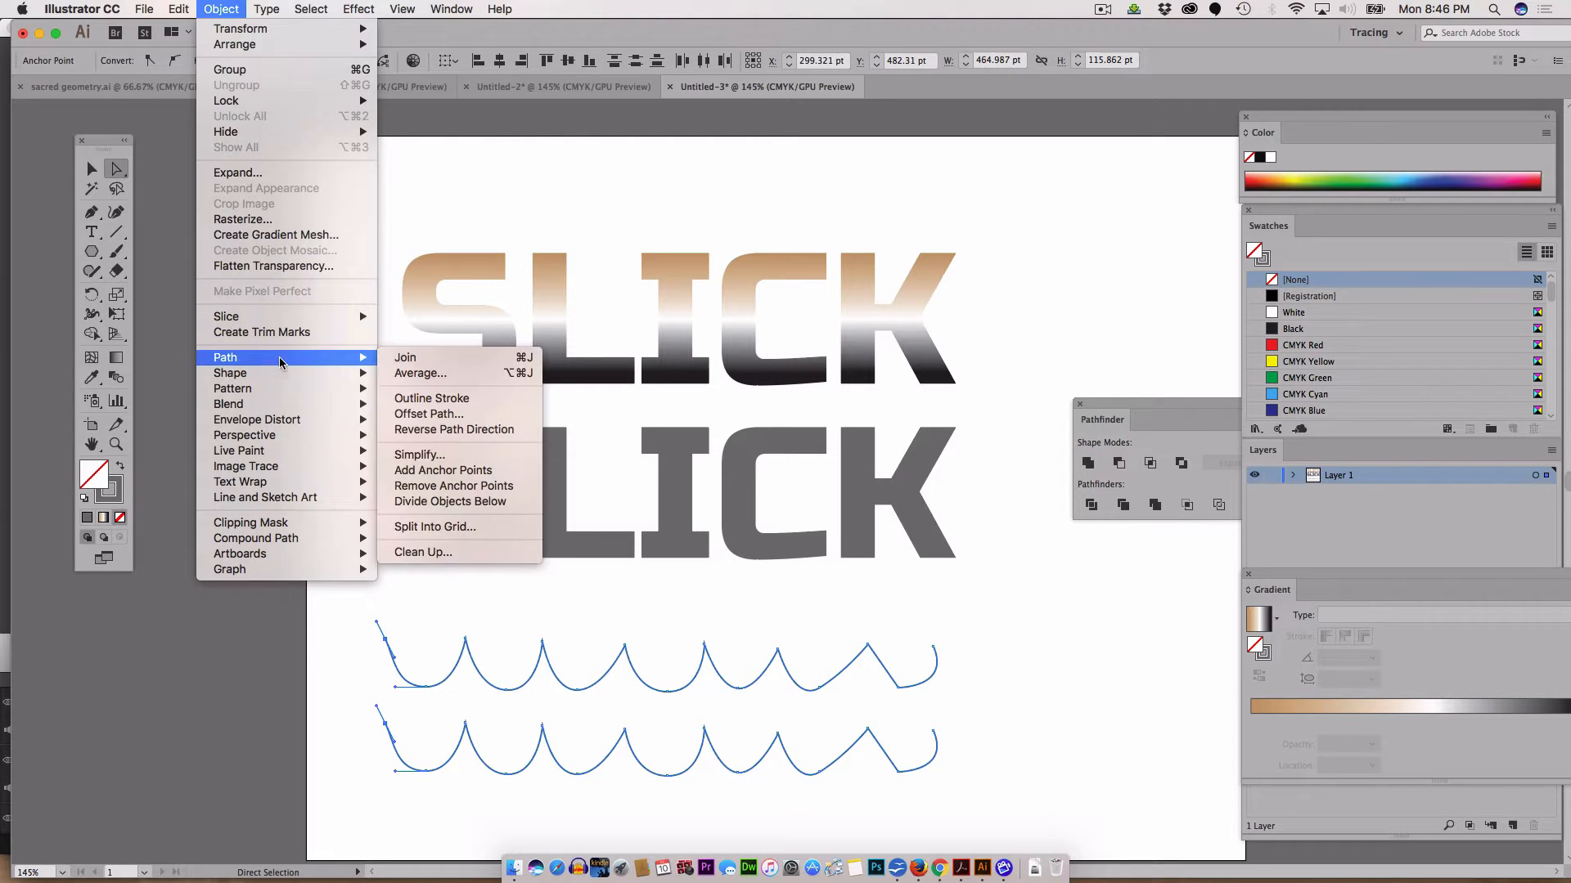
pyautogui.click(407, 359)
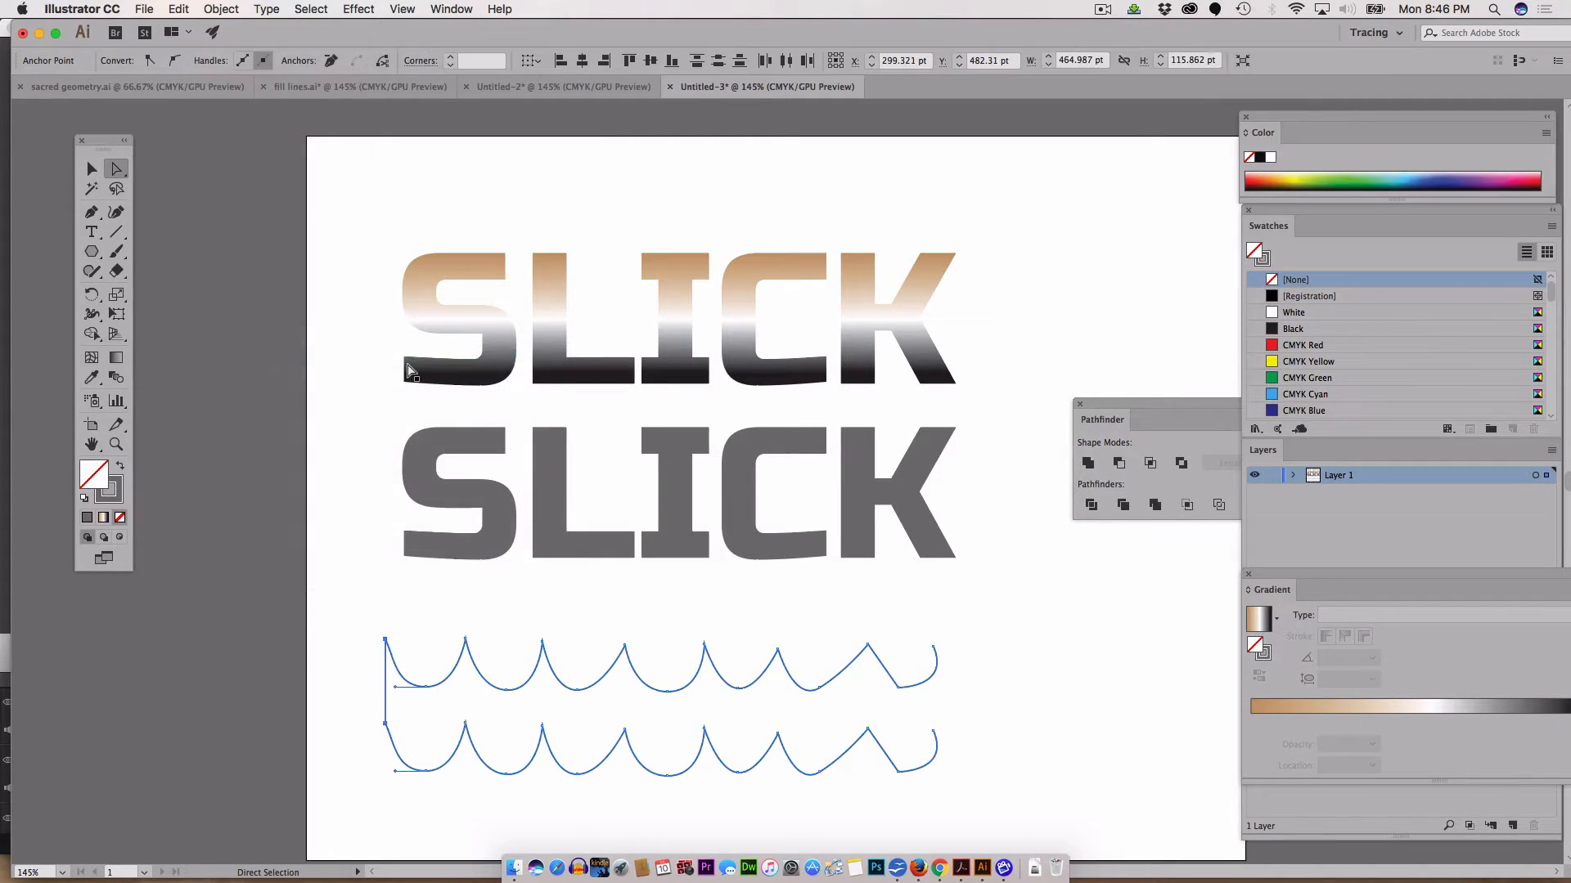
# Step: Join the right end points of the two scalloped paths to close the shape
pyautogui.moveTo(927, 669); pyautogui.dragTo(1061, 797)
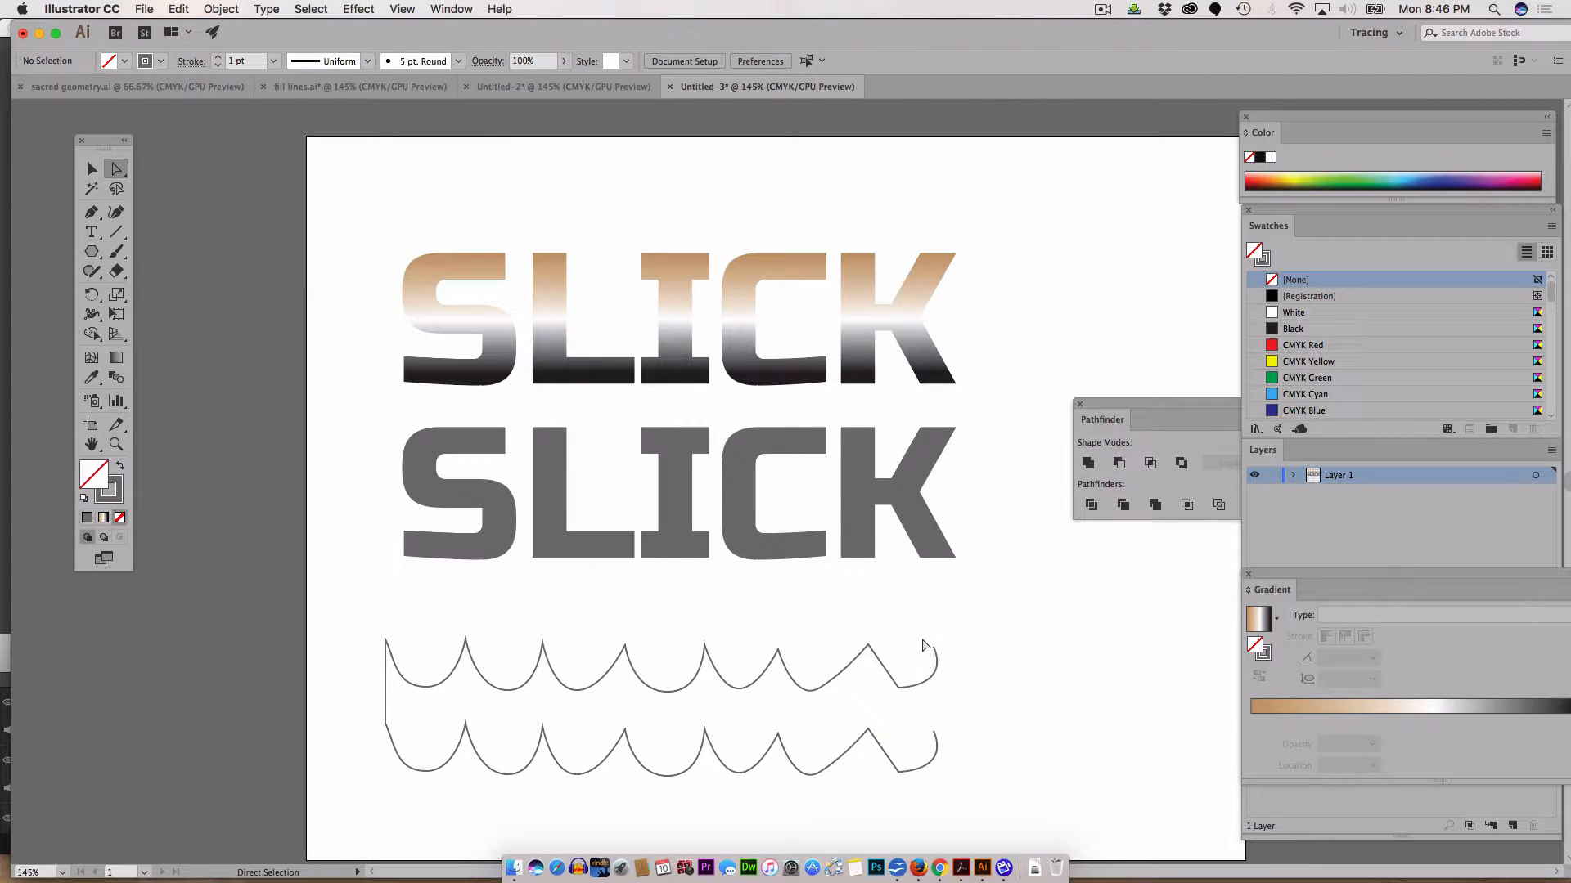
pyautogui.moveTo(924, 645); pyautogui.dragTo(982, 769)
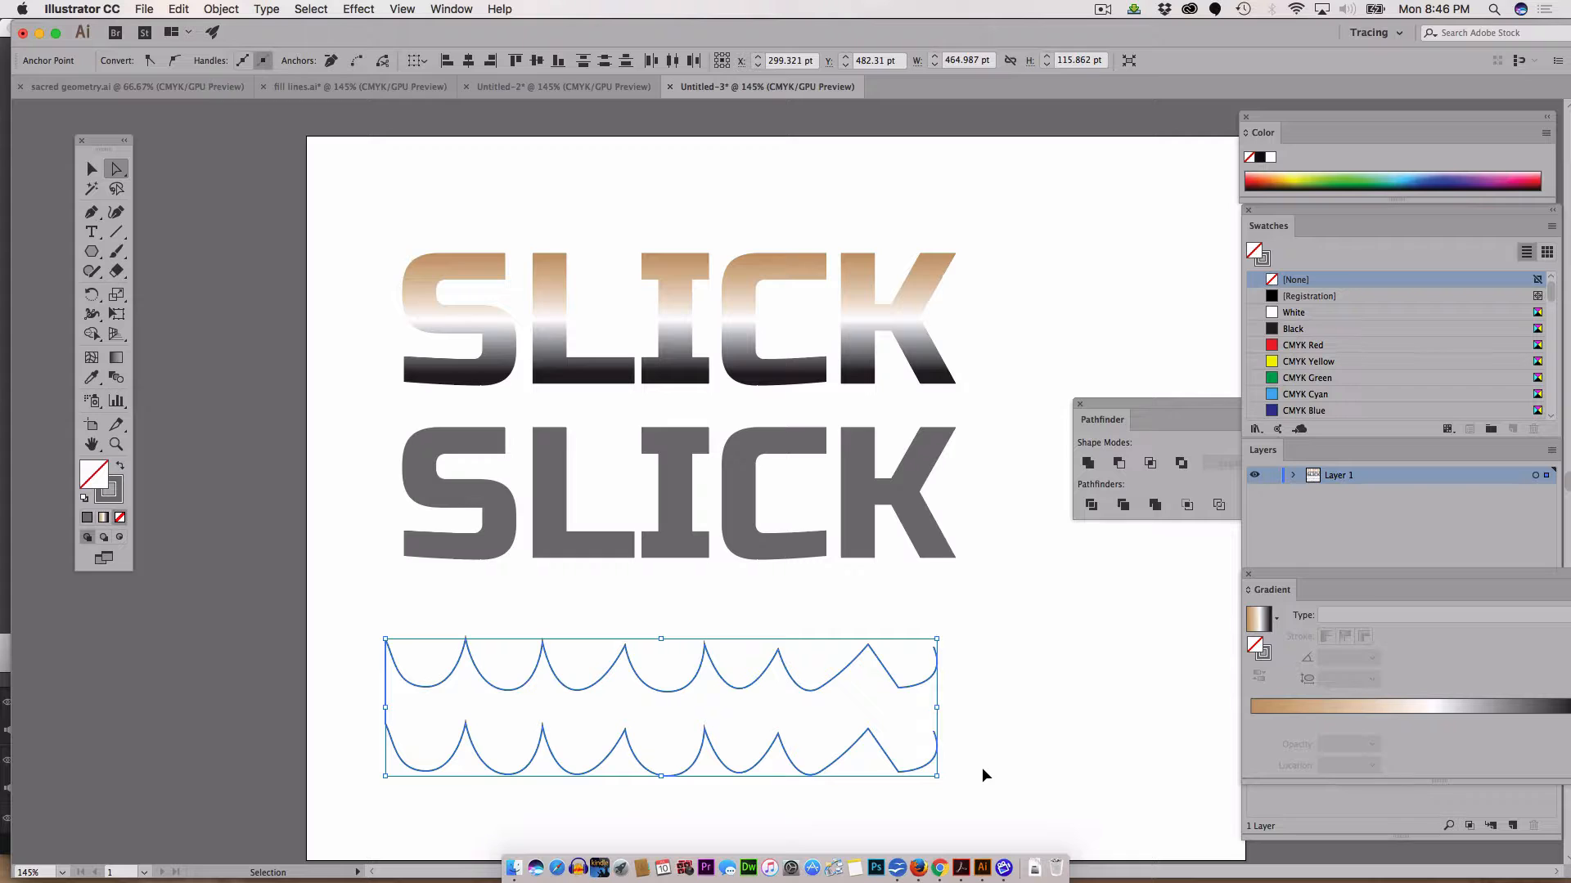
pyautogui.press('super+j')
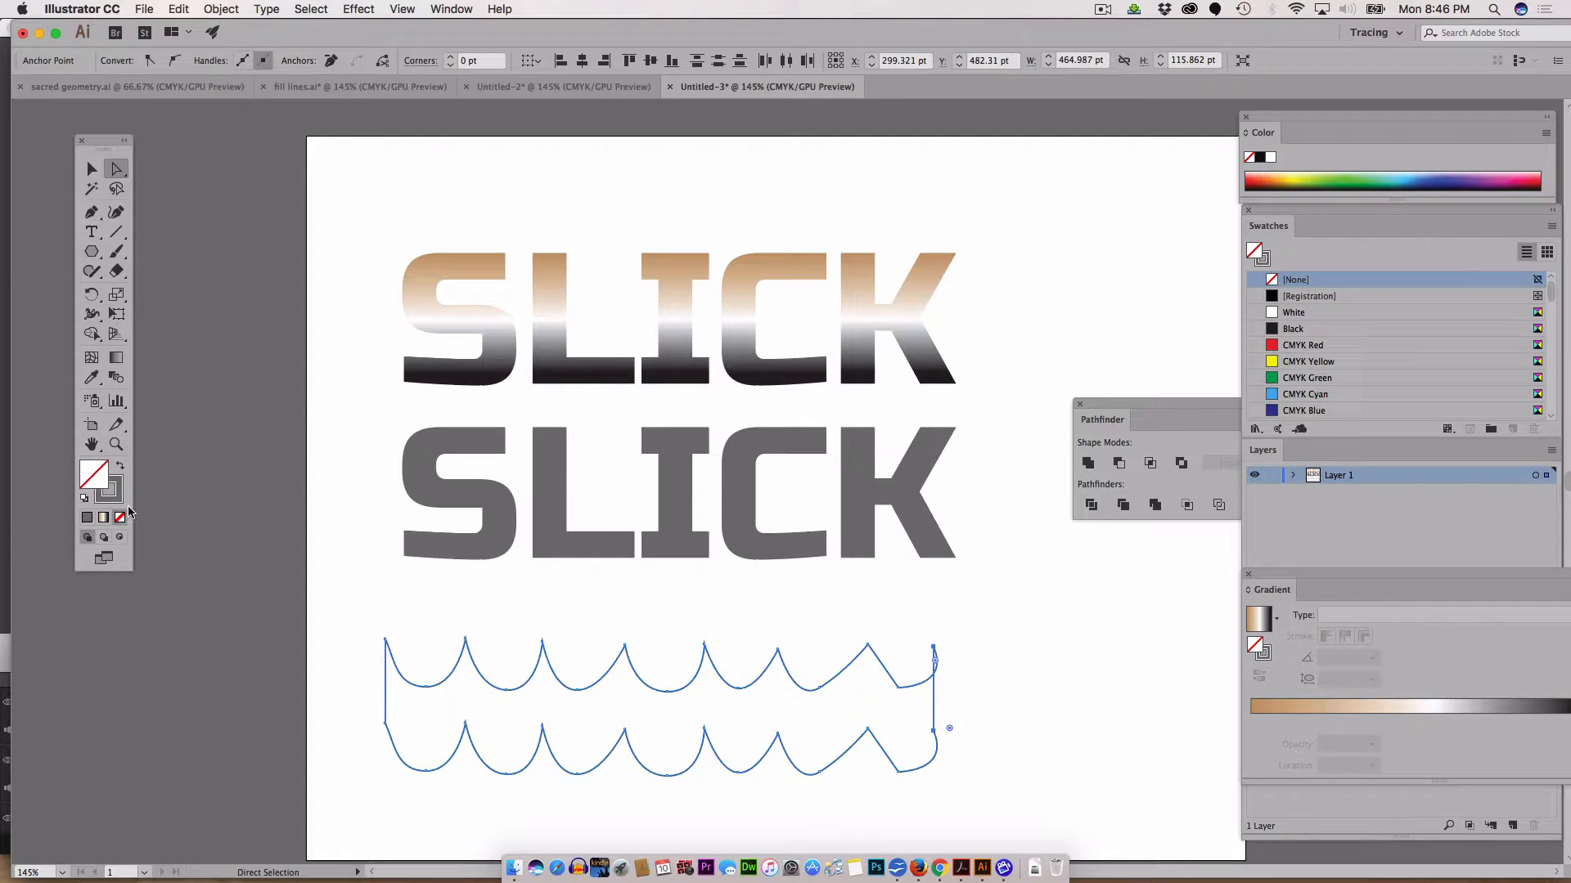
# Step: Swap the fill and stroke of the closed wavy shape so it has a solid grey fill and no stroke
pyautogui.click(121, 468)
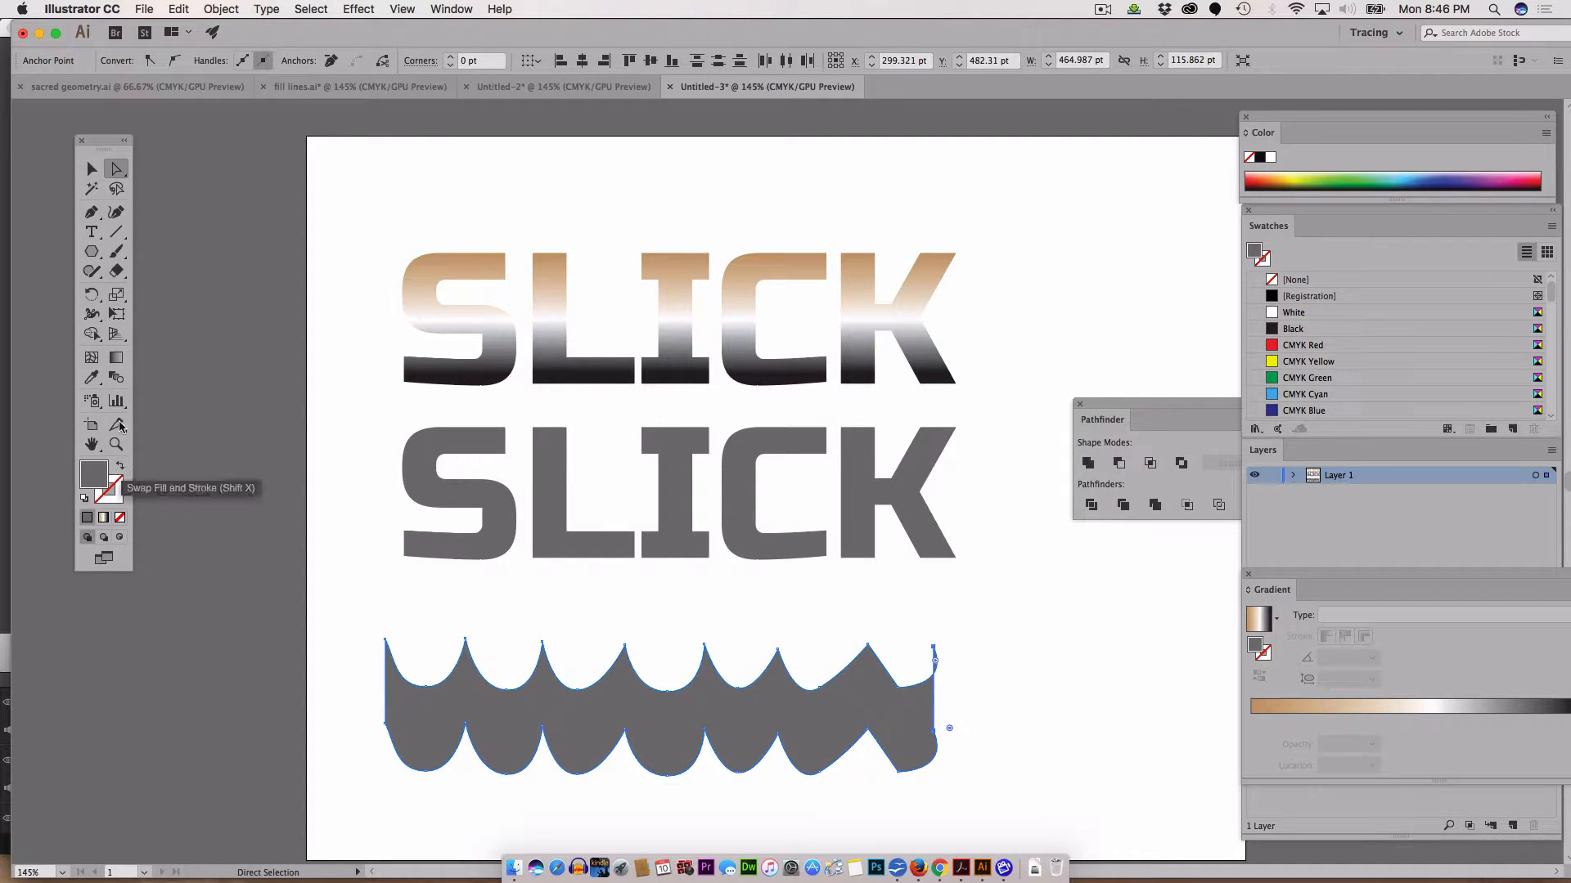
pyautogui.click(92, 169)
pyautogui.click(214, 535)
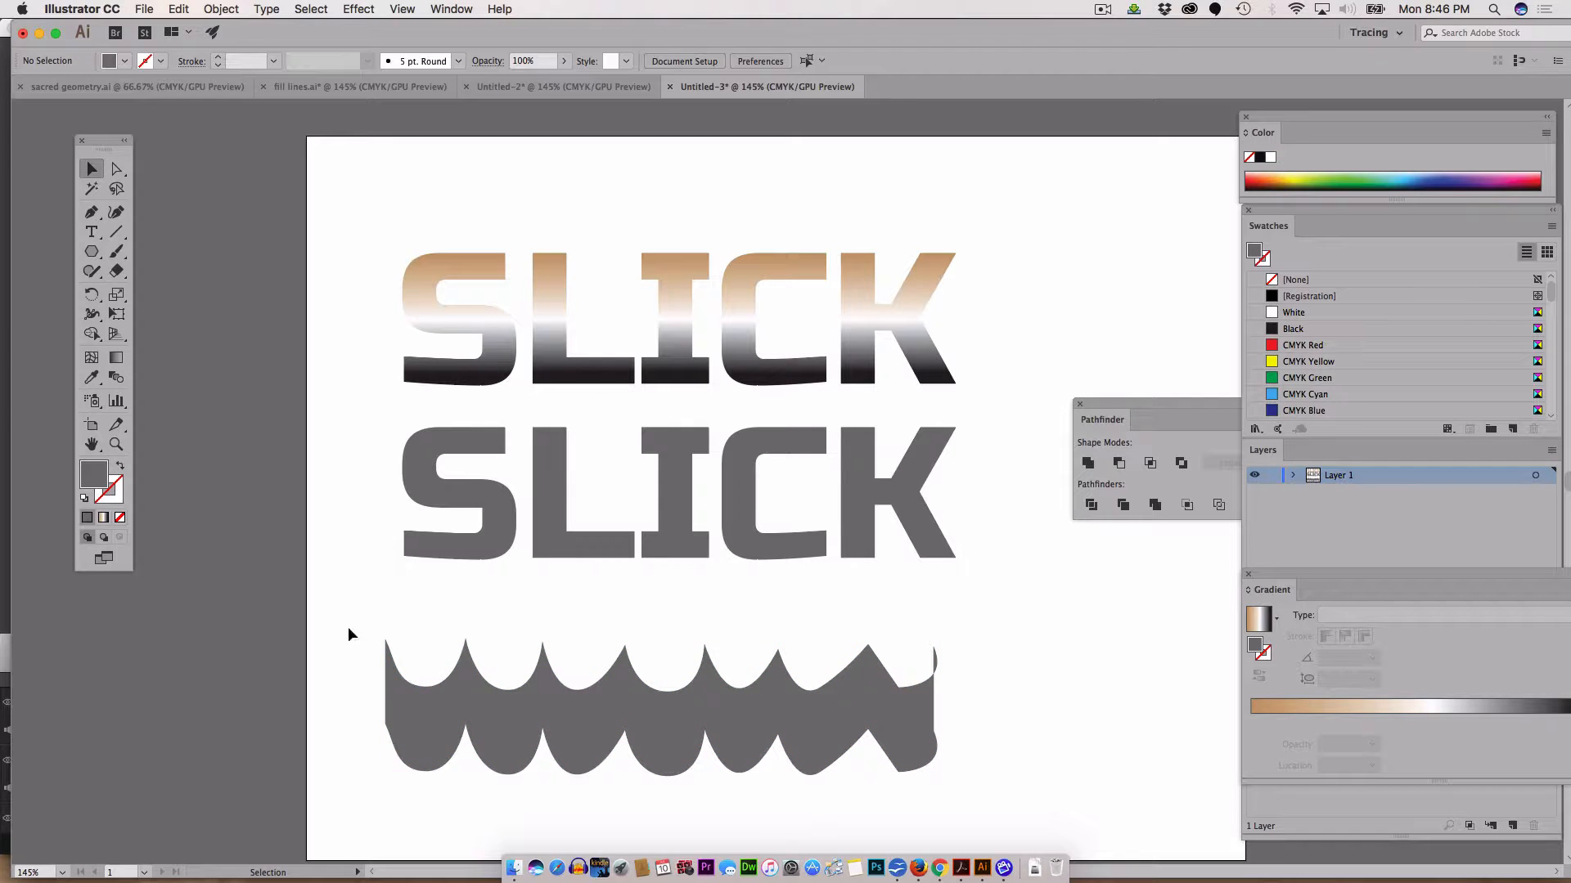
# Step: Stretch the wavy band horizontally to about 792 pt wide and place it just below the grey SLICK lettering
pyautogui.moveTo(434, 708); pyautogui.dragTo(446, 548)
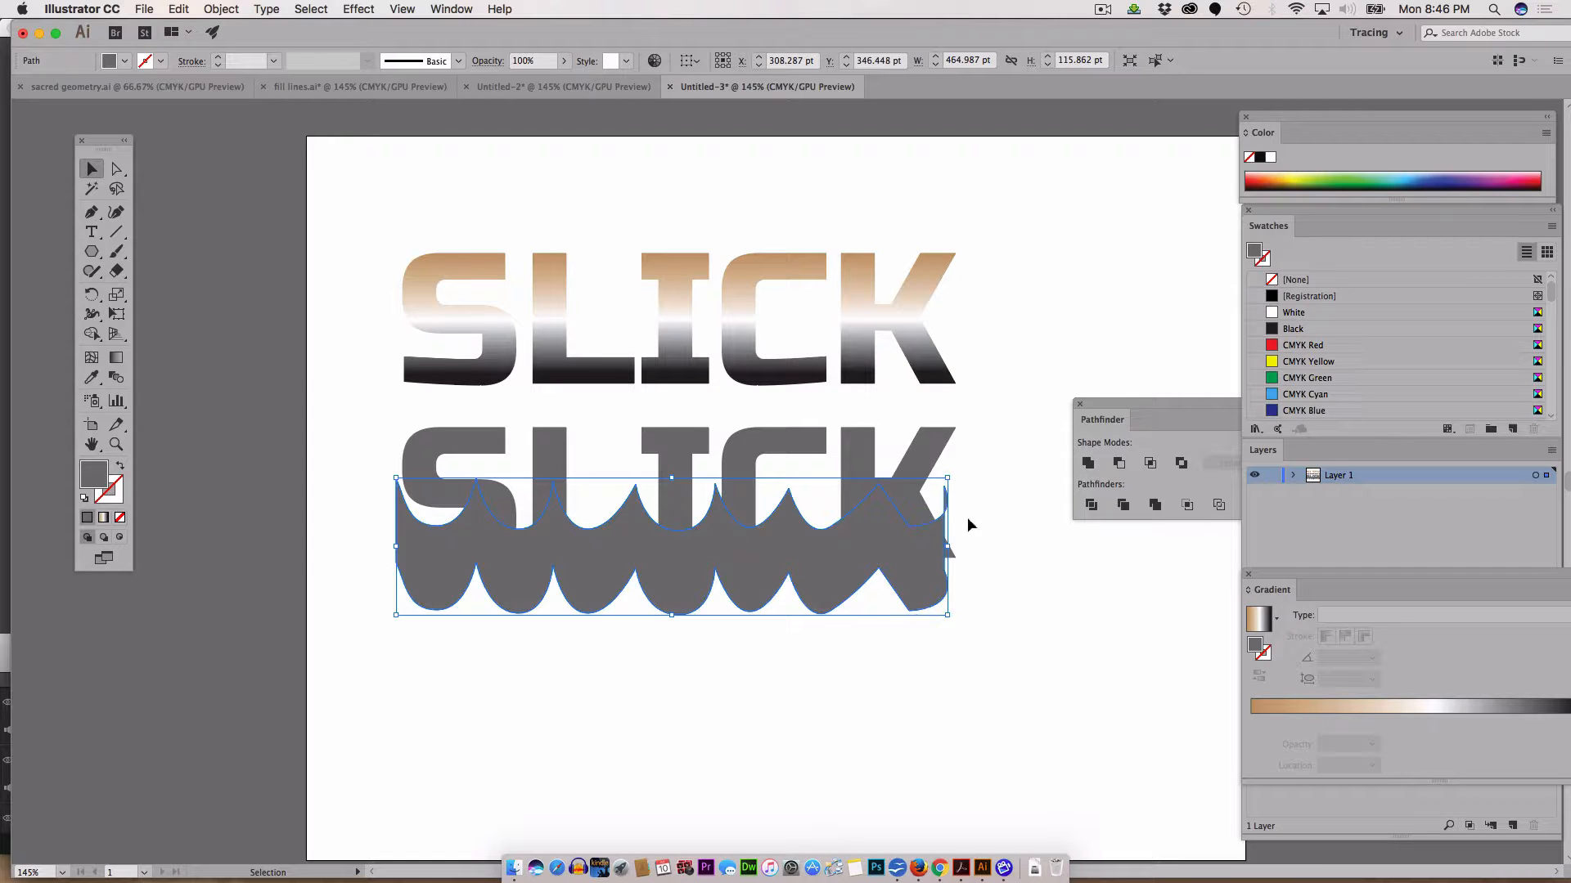
pyautogui.moveTo(948, 545); pyautogui.dragTo(1335, 546)
pyautogui.moveTo(1079, 588); pyautogui.dragTo(1020, 679)
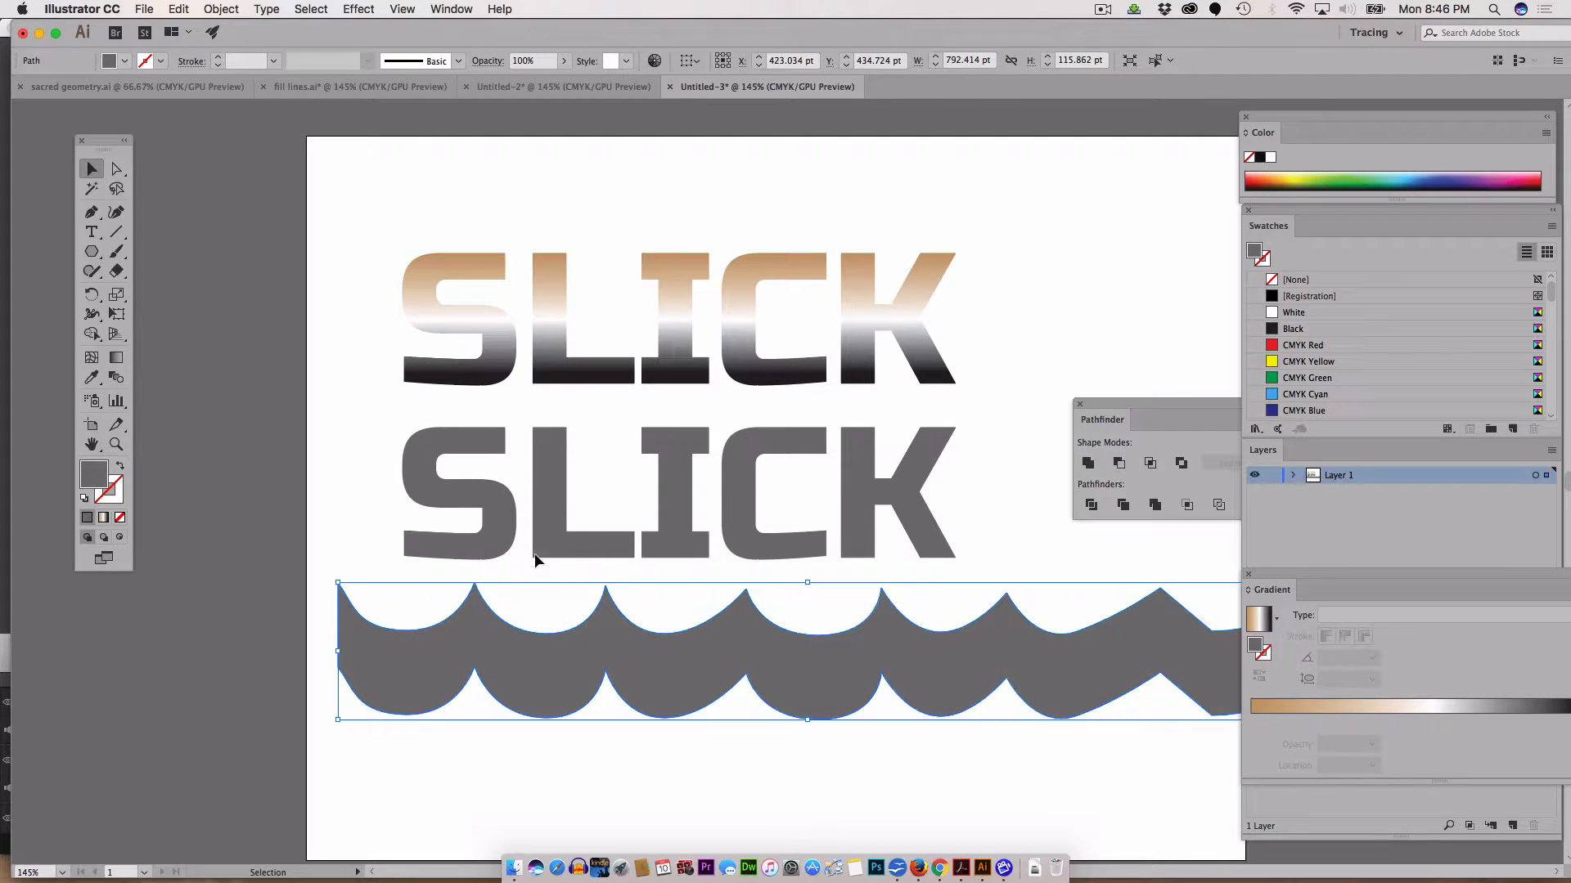
# Step: Erase the irregular end of the wavy band beyond its fifth scallop, leaving it about 569 pt wide
pyautogui.click(116, 271)
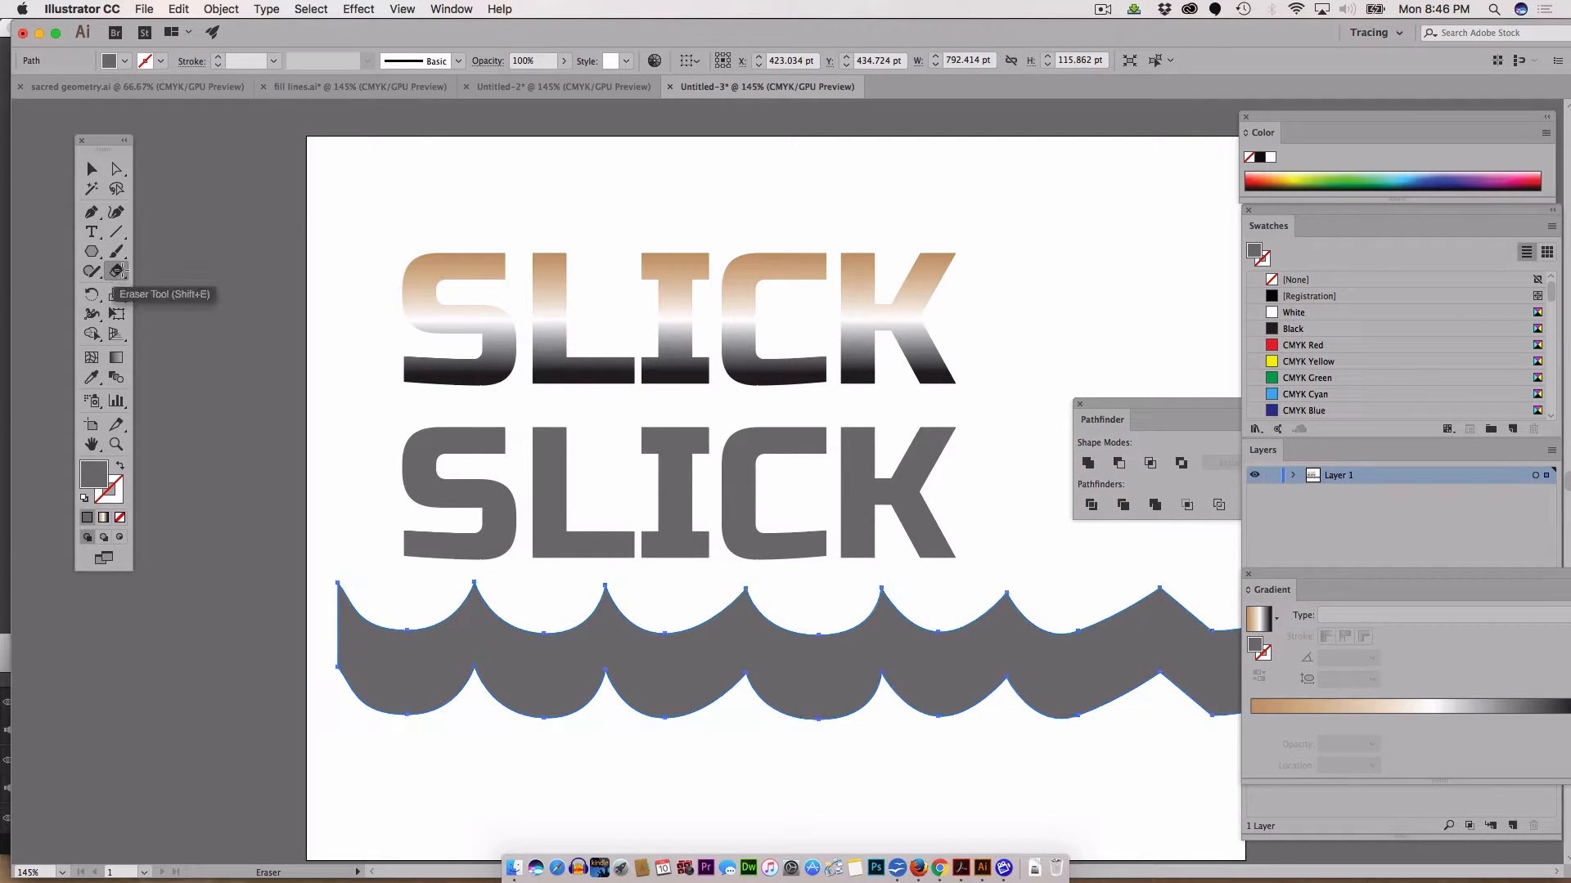
pyautogui.press('super+minus')
pyautogui.press('super+minus')
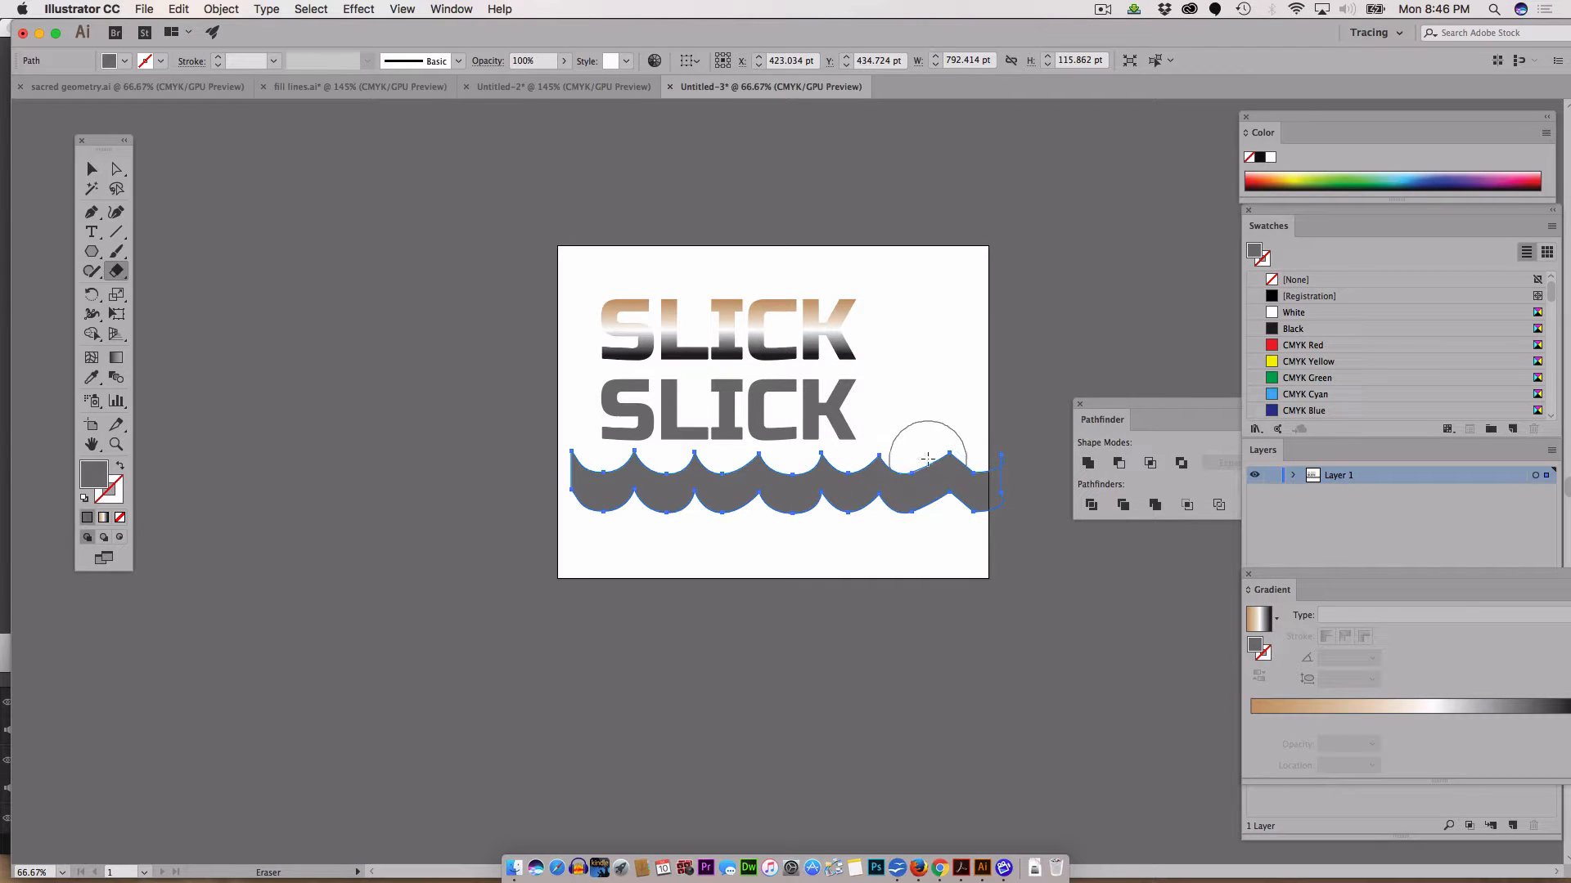
pyautogui.moveTo(919, 411)
pyautogui.mouseDown()
pyautogui.moveTo(923, 491)
pyautogui.moveTo(953, 497)
pyautogui.moveTo(993, 443)
pyautogui.moveTo(1012, 517)
pyautogui.moveTo(916, 513)
pyautogui.moveTo(974, 483)
pyautogui.mouseUp()
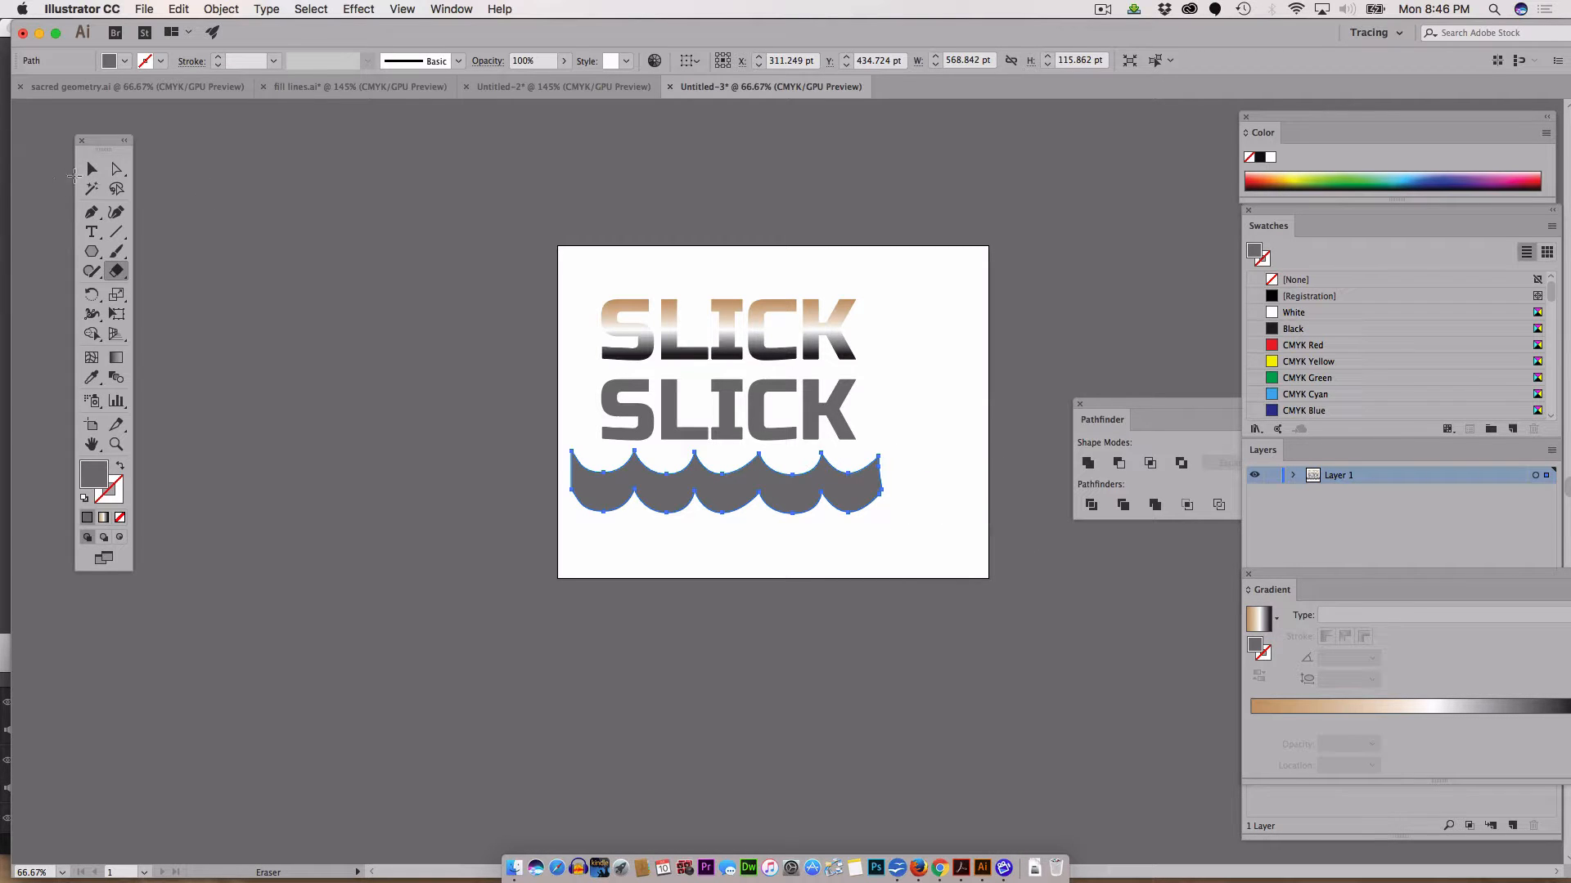
# Step: Move the trimmed wavy band up so it overlaps the lower half of the grey SLICK lettering
pyautogui.click(91, 174)
pyautogui.moveTo(766, 489); pyautogui.dragTo(771, 446)
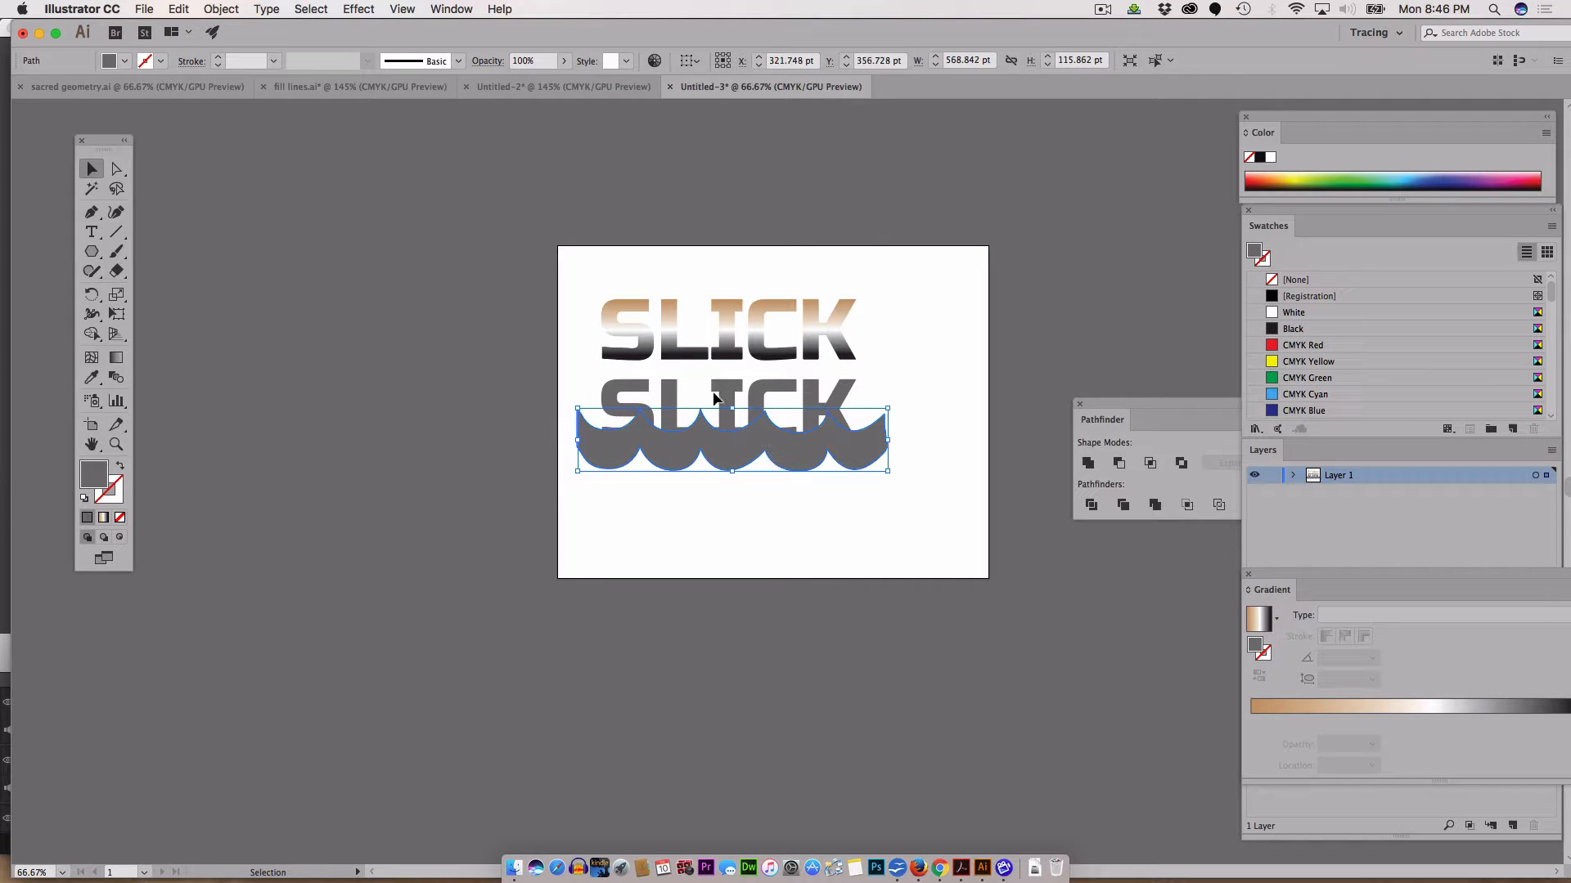
pyautogui.rightClick(941, 540)
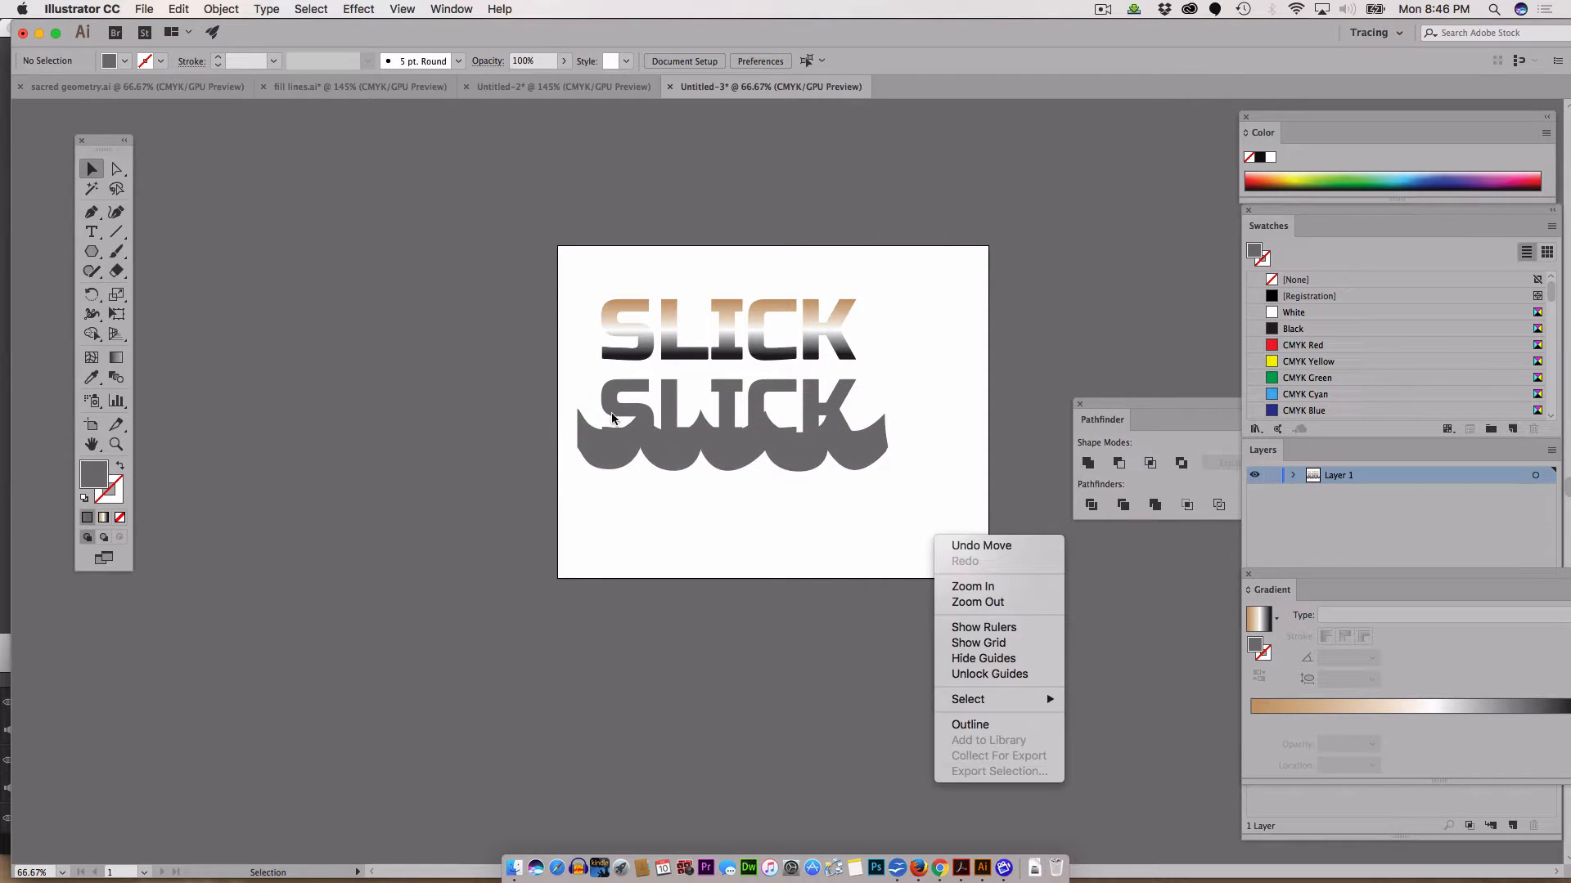
# Step: Duplicate the grey lettering together with its wavy band onto the empty canvas below and left of the artboard
pyautogui.click(561, 396)
pyautogui.moveTo(561, 398); pyautogui.dragTo(401, 552)
pyautogui.moveTo(433, 759); pyautogui.dragTo(434, 759)
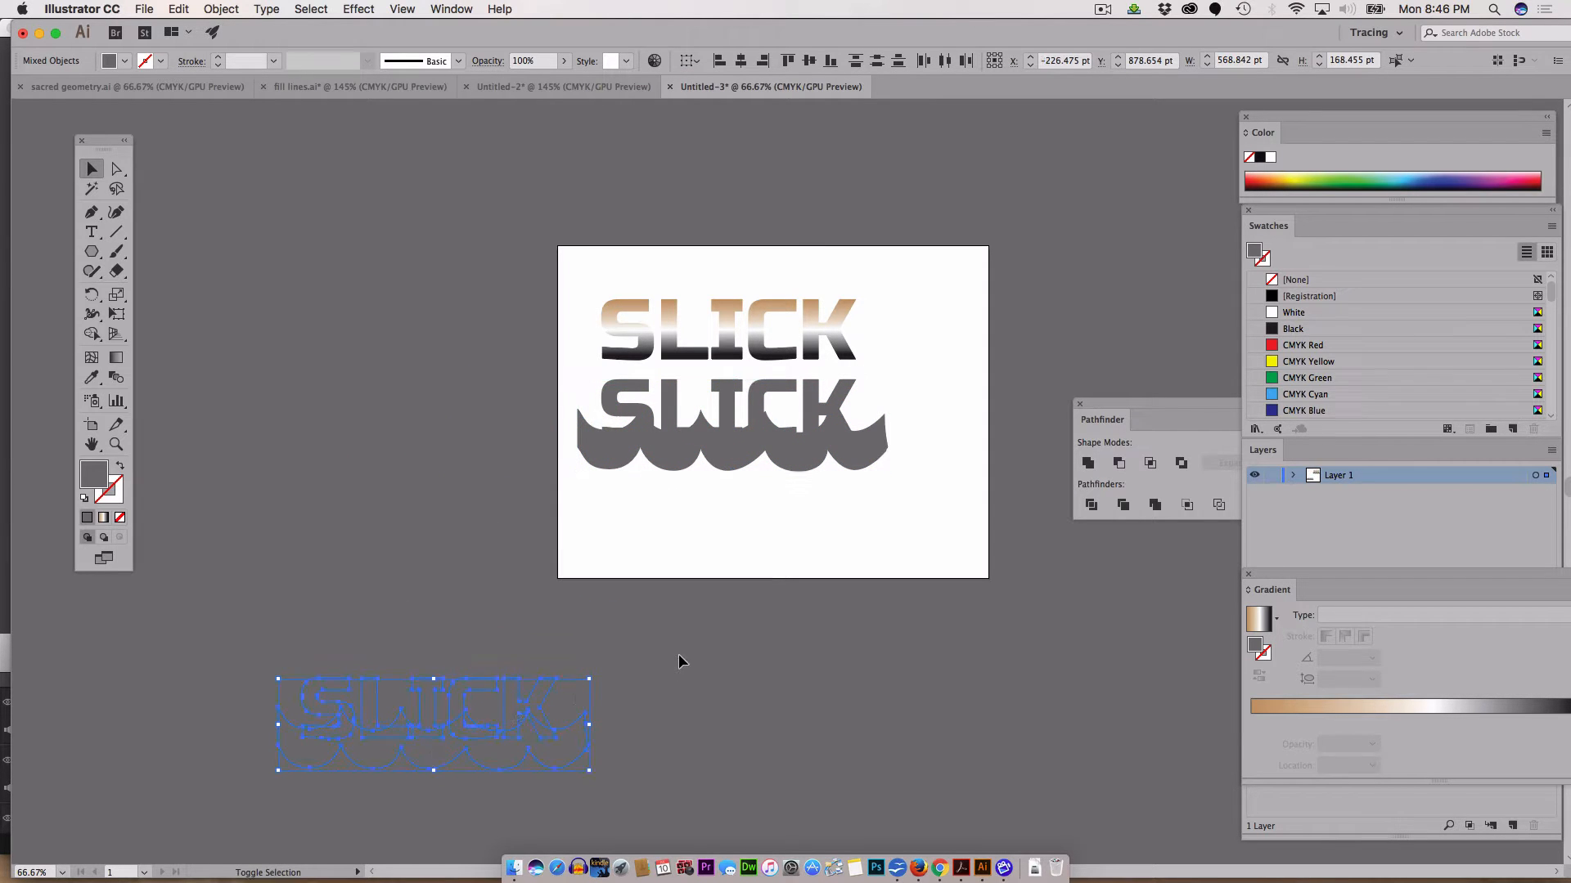
# Step: Fill the copied lettering and wavy band with blue 2415EA
pyautogui.doubleClick(90, 473)
pyautogui.click(191, 136)
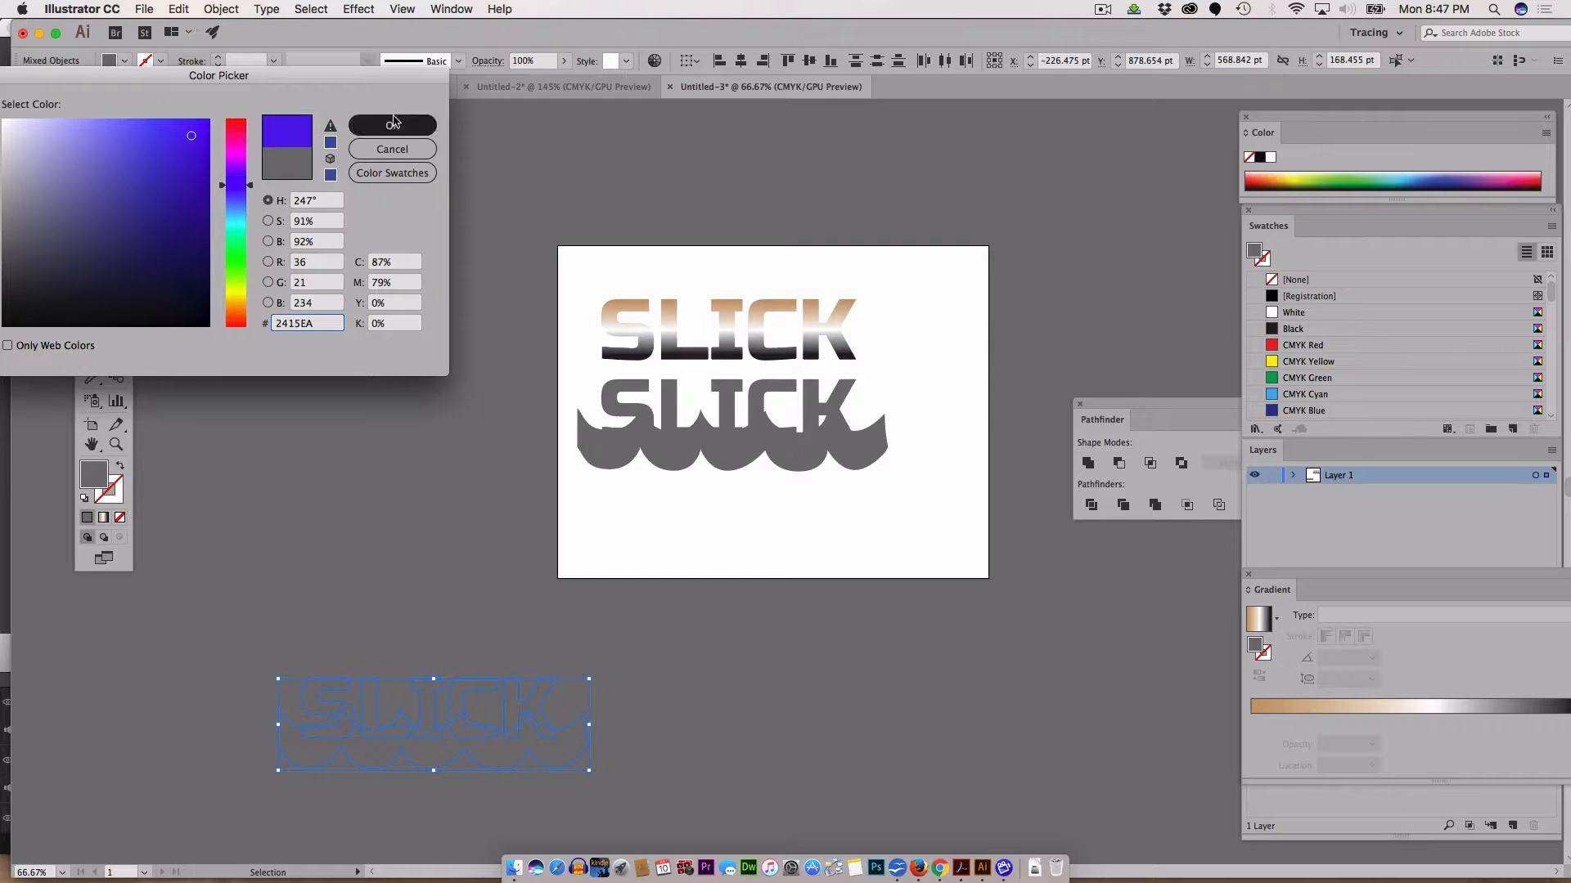
pyautogui.click(394, 123)
pyautogui.click(416, 363)
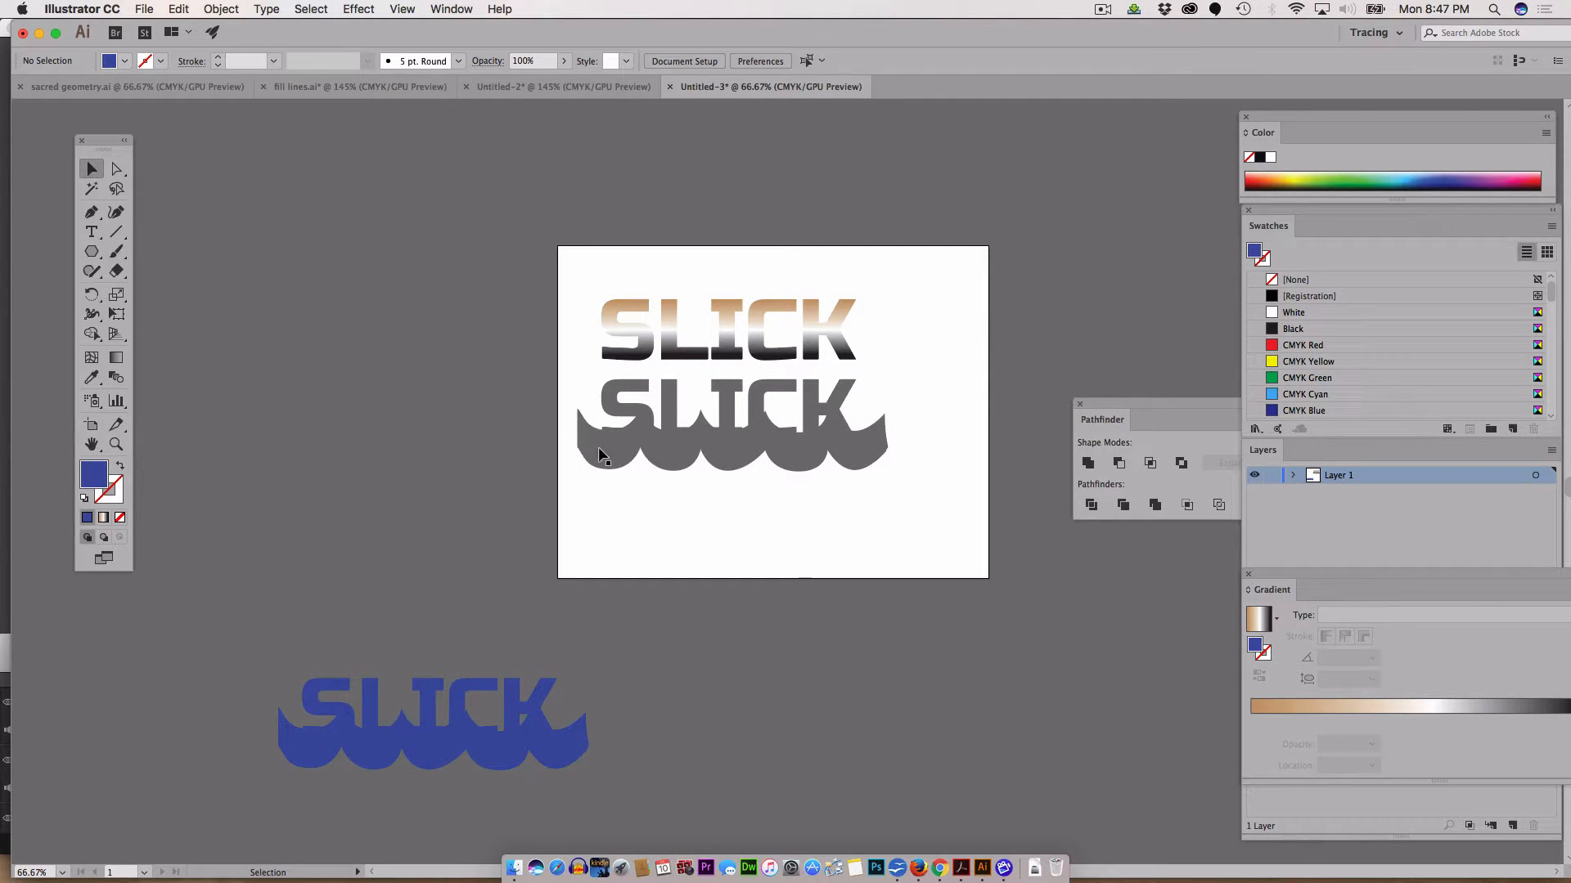
# Step: Nudge the grey wavy band slightly right and up, and bring the grey SLICK lettering in place in front of it
pyautogui.moveTo(601, 455); pyautogui.dragTo(617, 447)
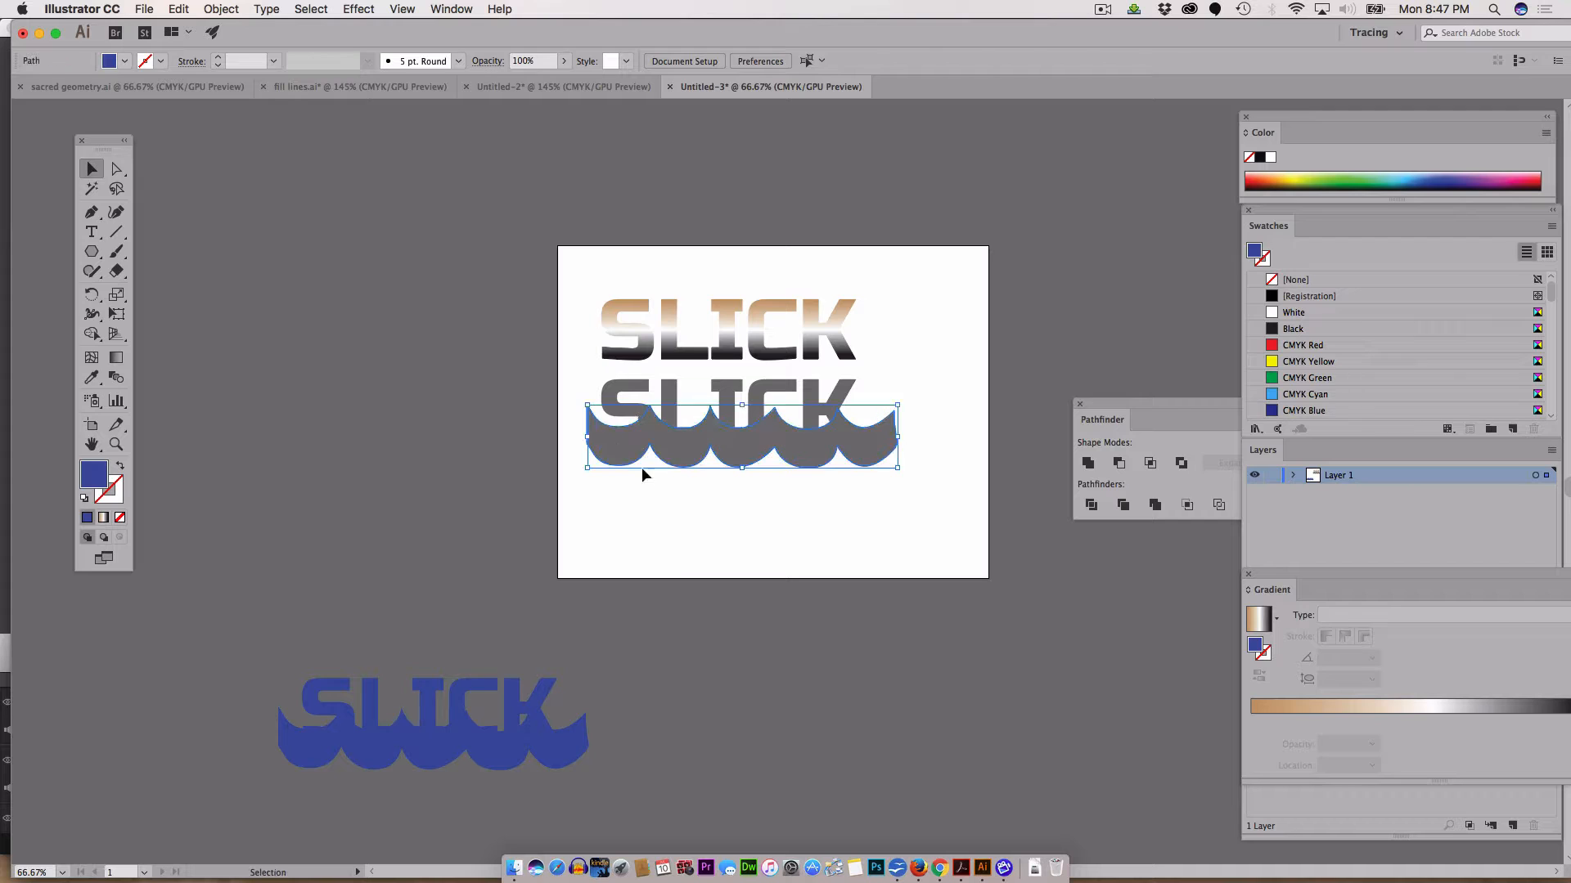
pyautogui.click(822, 558)
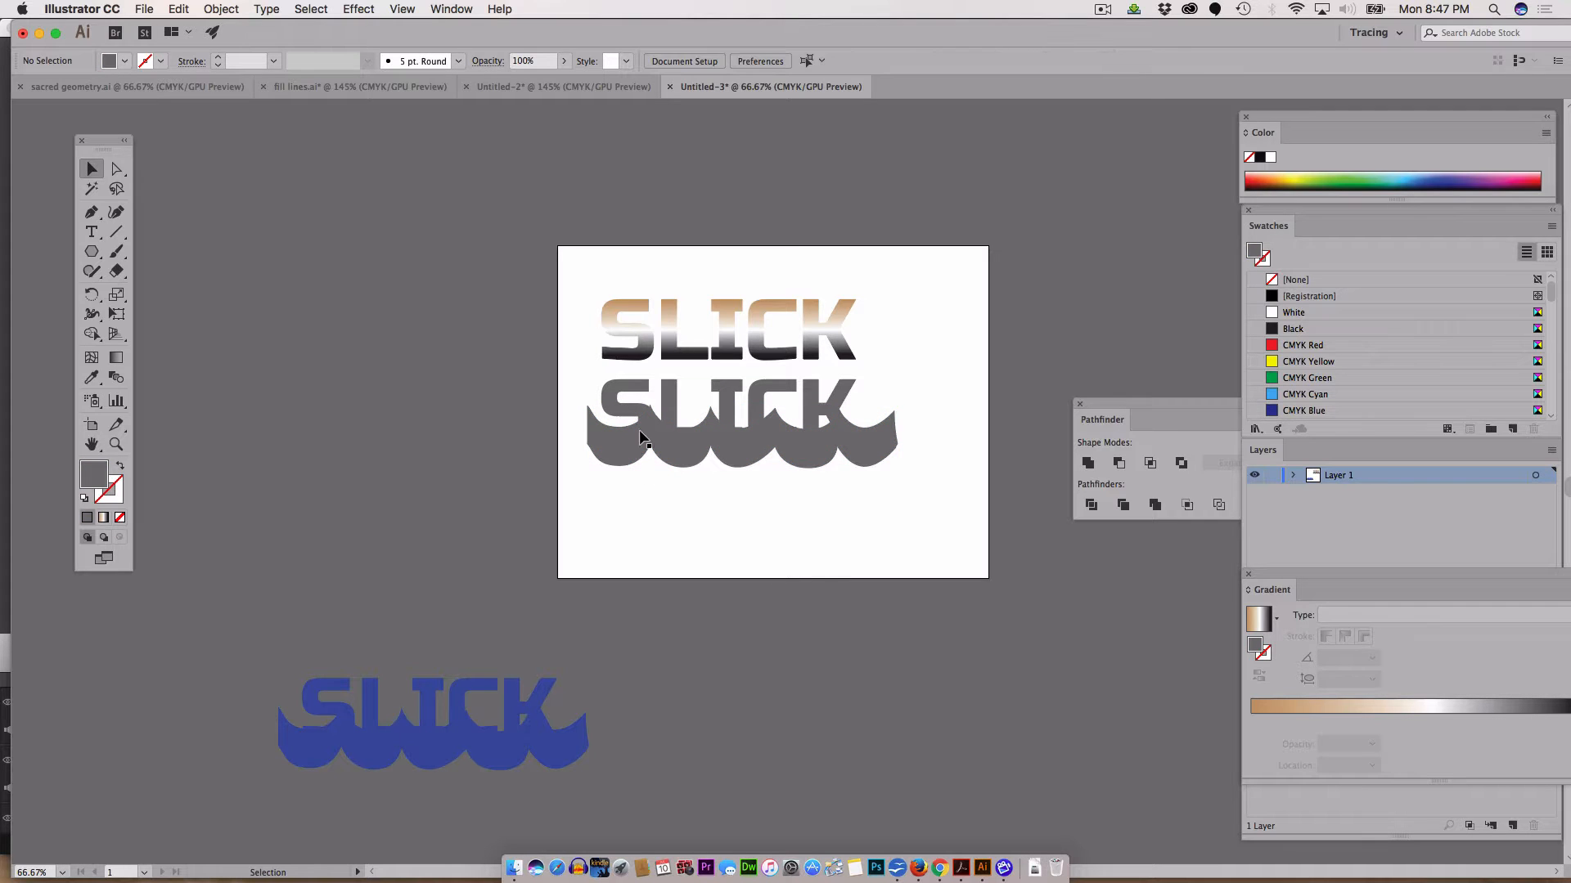
pyautogui.click(728, 409)
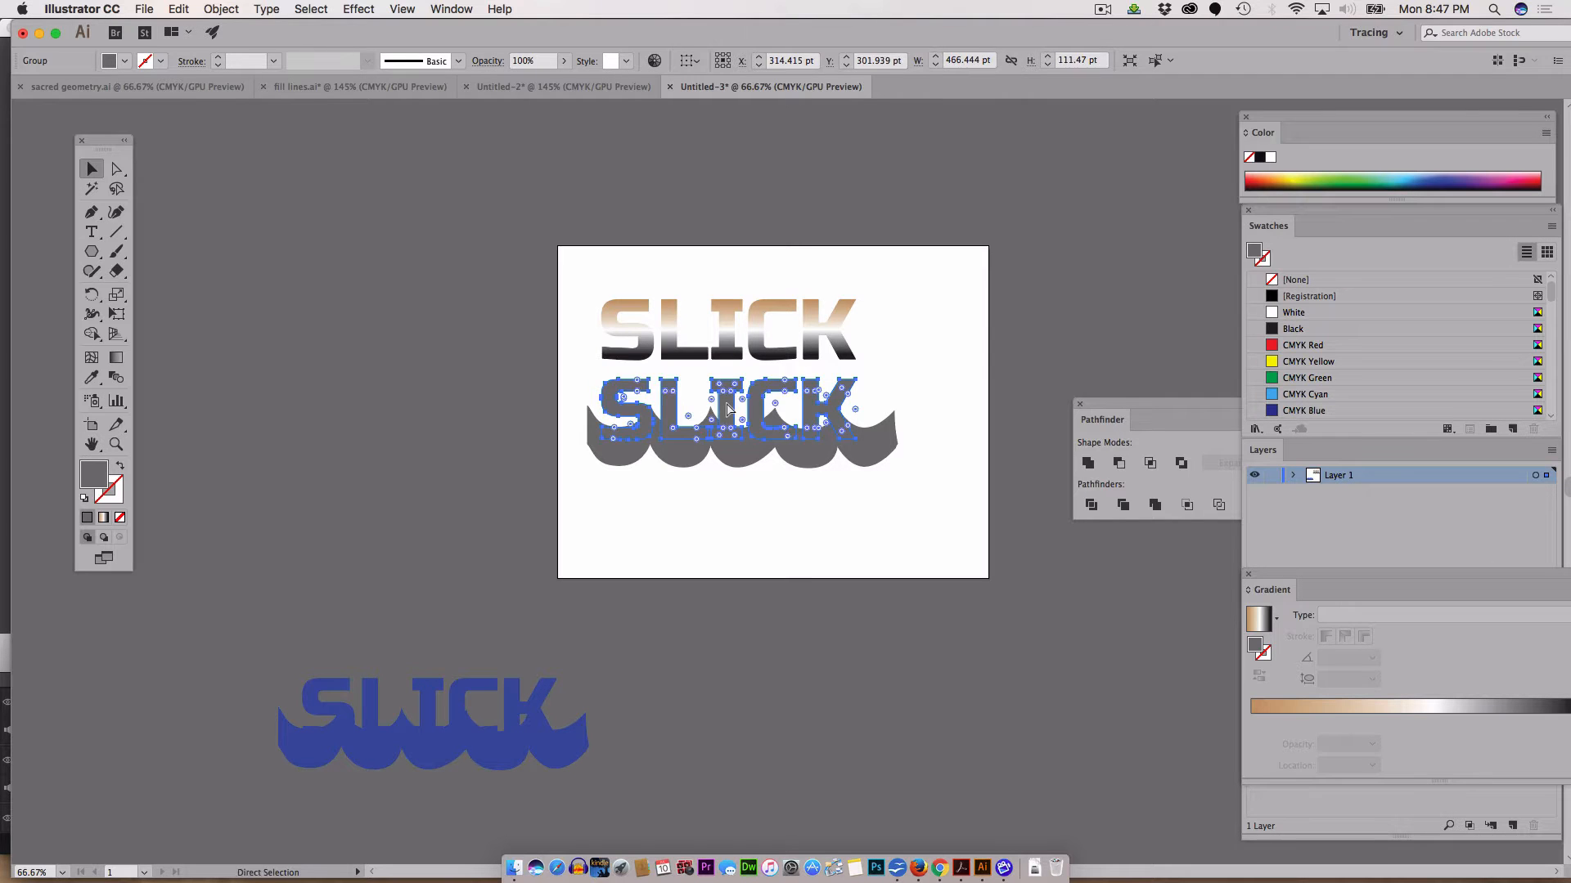
pyautogui.press('Delete')
pyautogui.click(748, 453)
pyautogui.press('a')
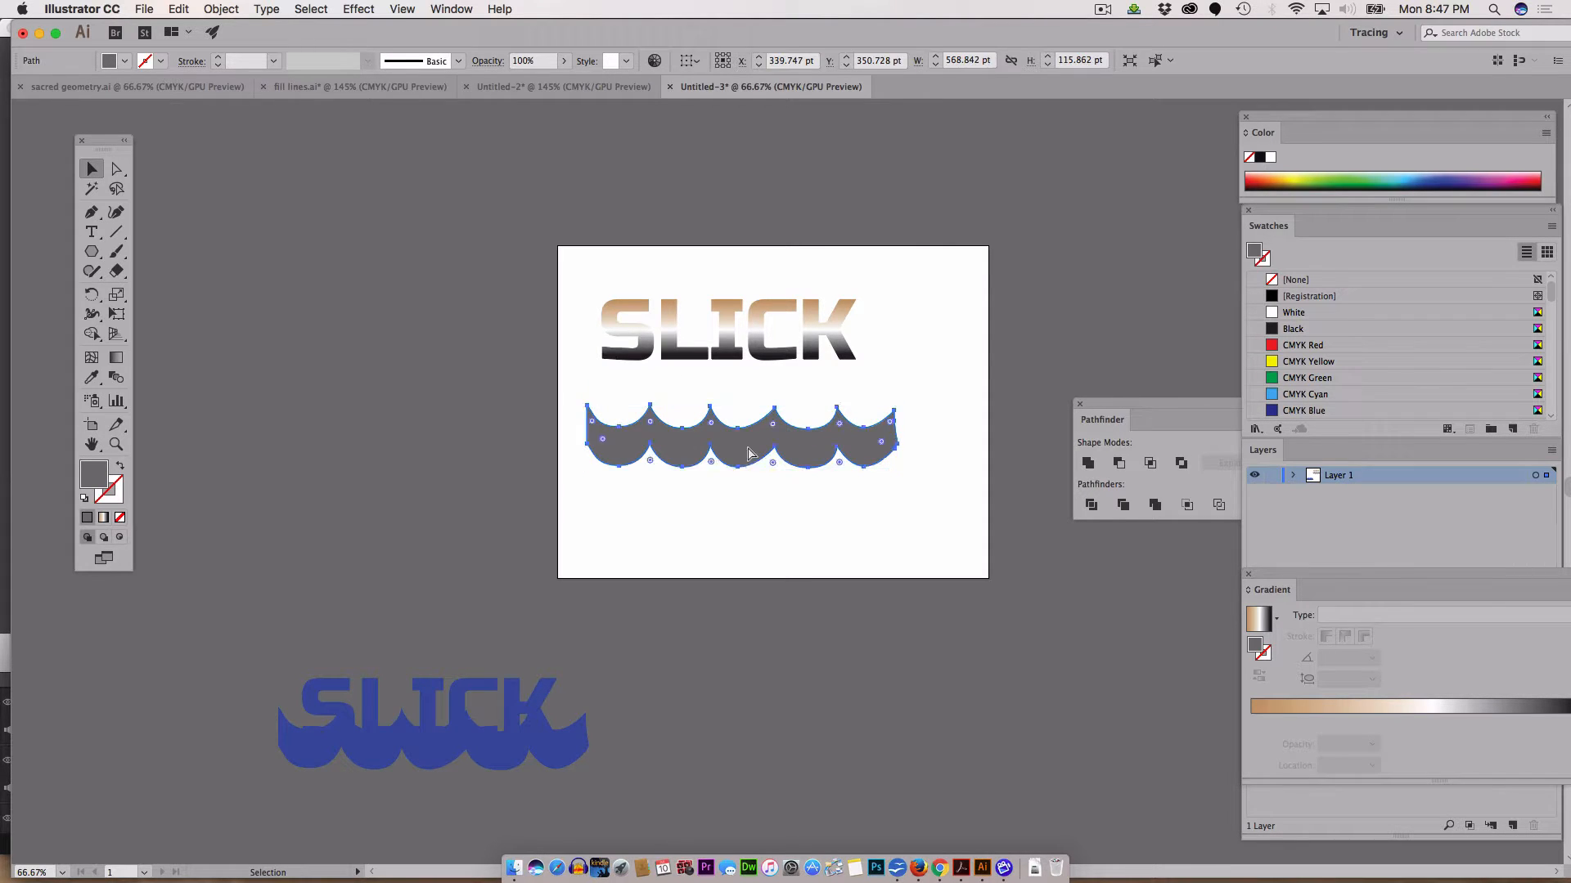
pyautogui.press('super+z')
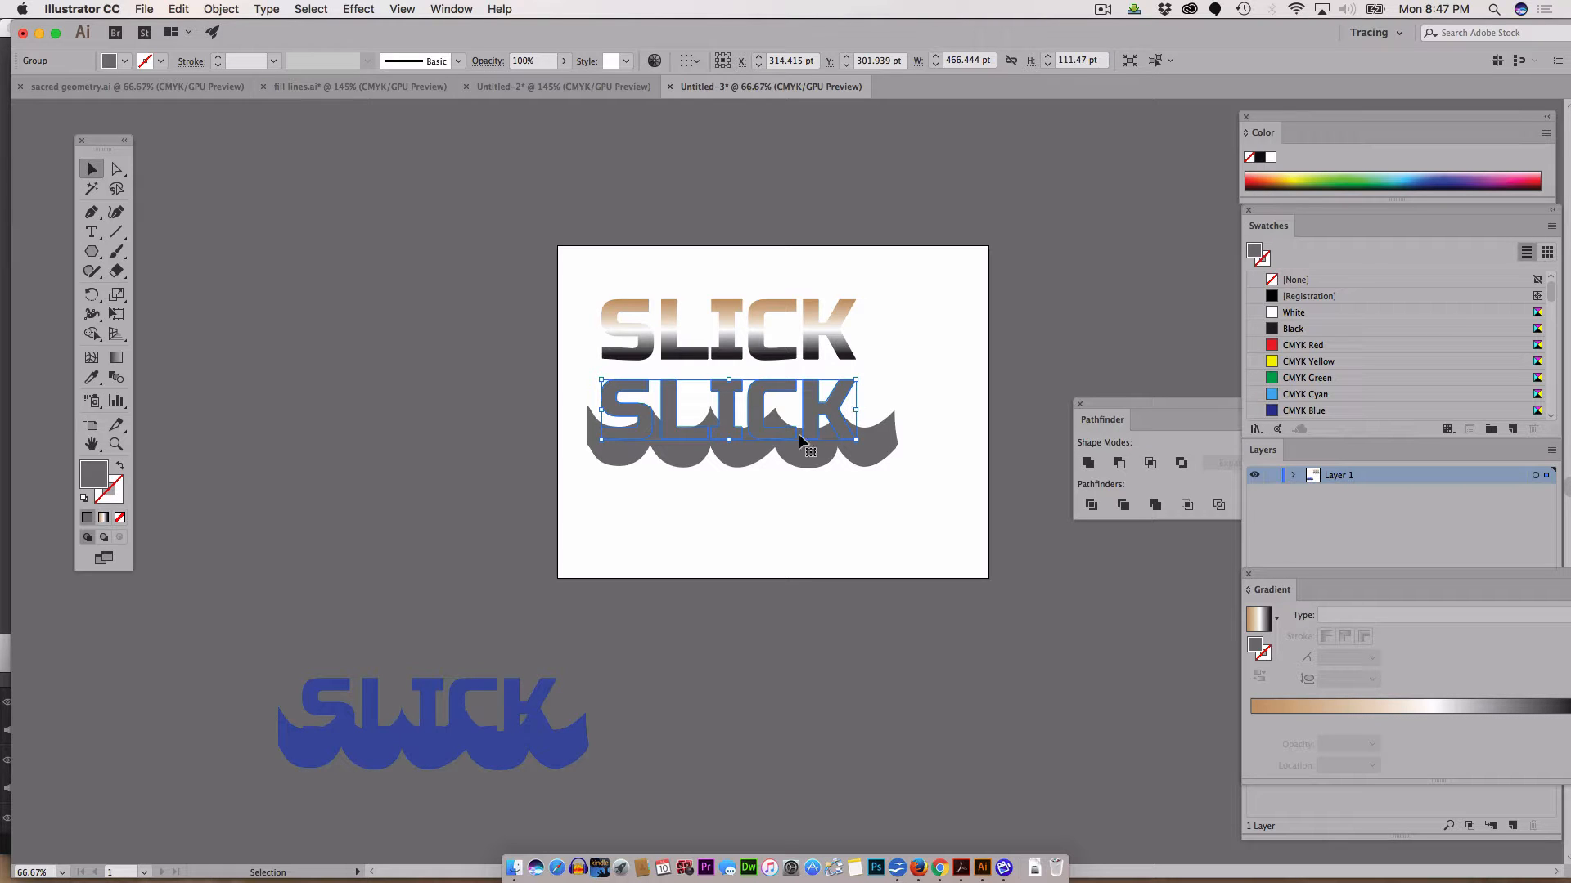
# Step: Select the grey lettering and wavy band, and cut the letters out of the band with Minus Front
pyautogui.moveTo(821, 514); pyautogui.dragTo(732, 417)
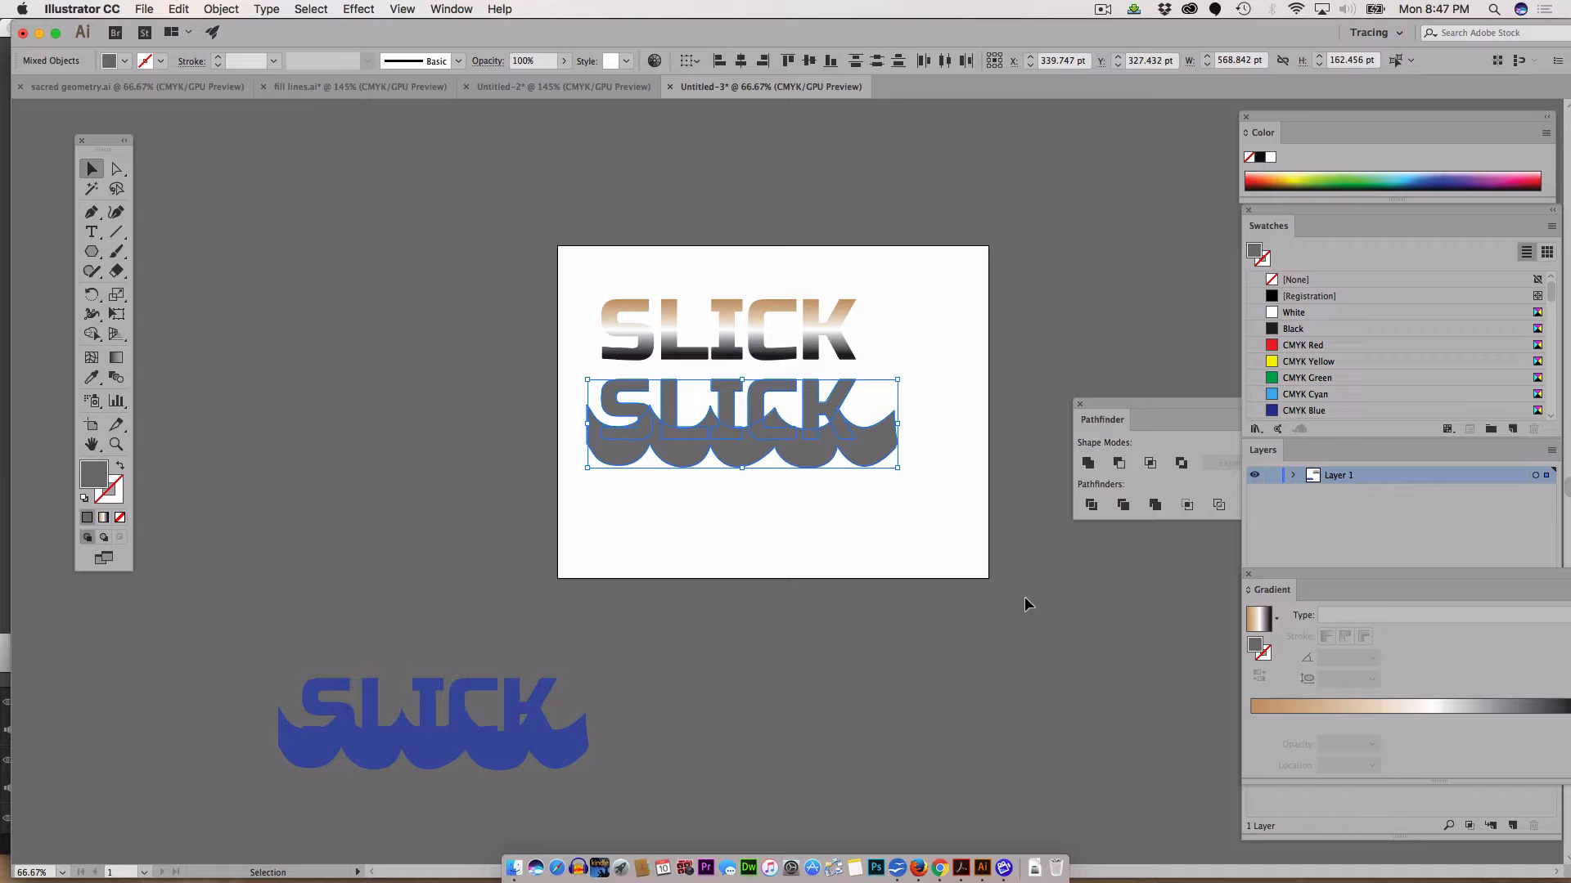
pyautogui.moveTo(1115, 405); pyautogui.dragTo(830, 530)
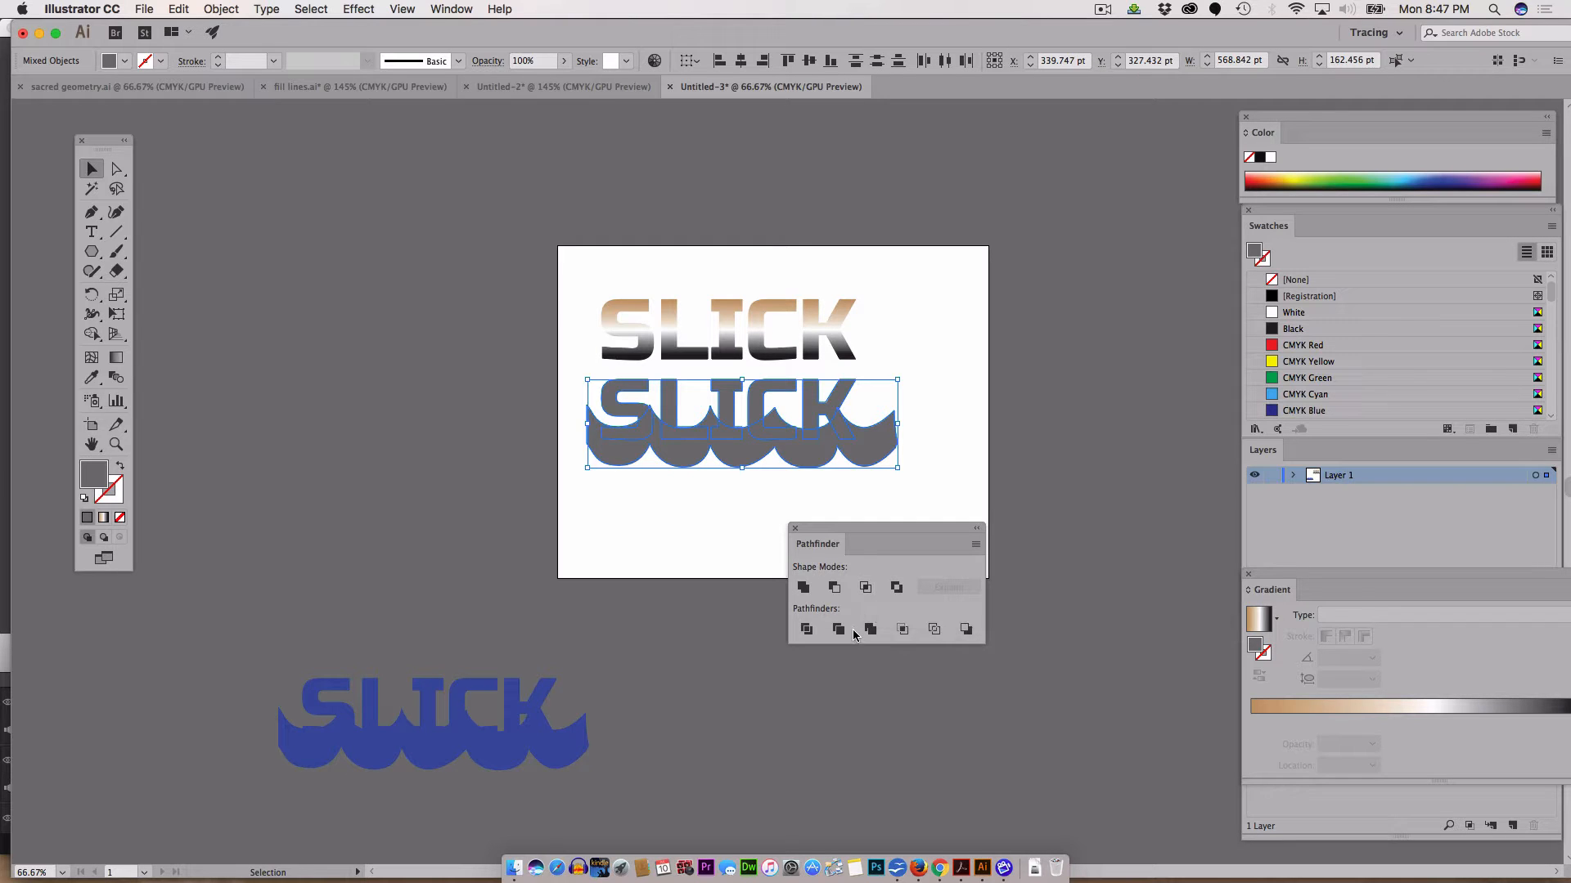
pyautogui.click(833, 588)
pyautogui.click(984, 426)
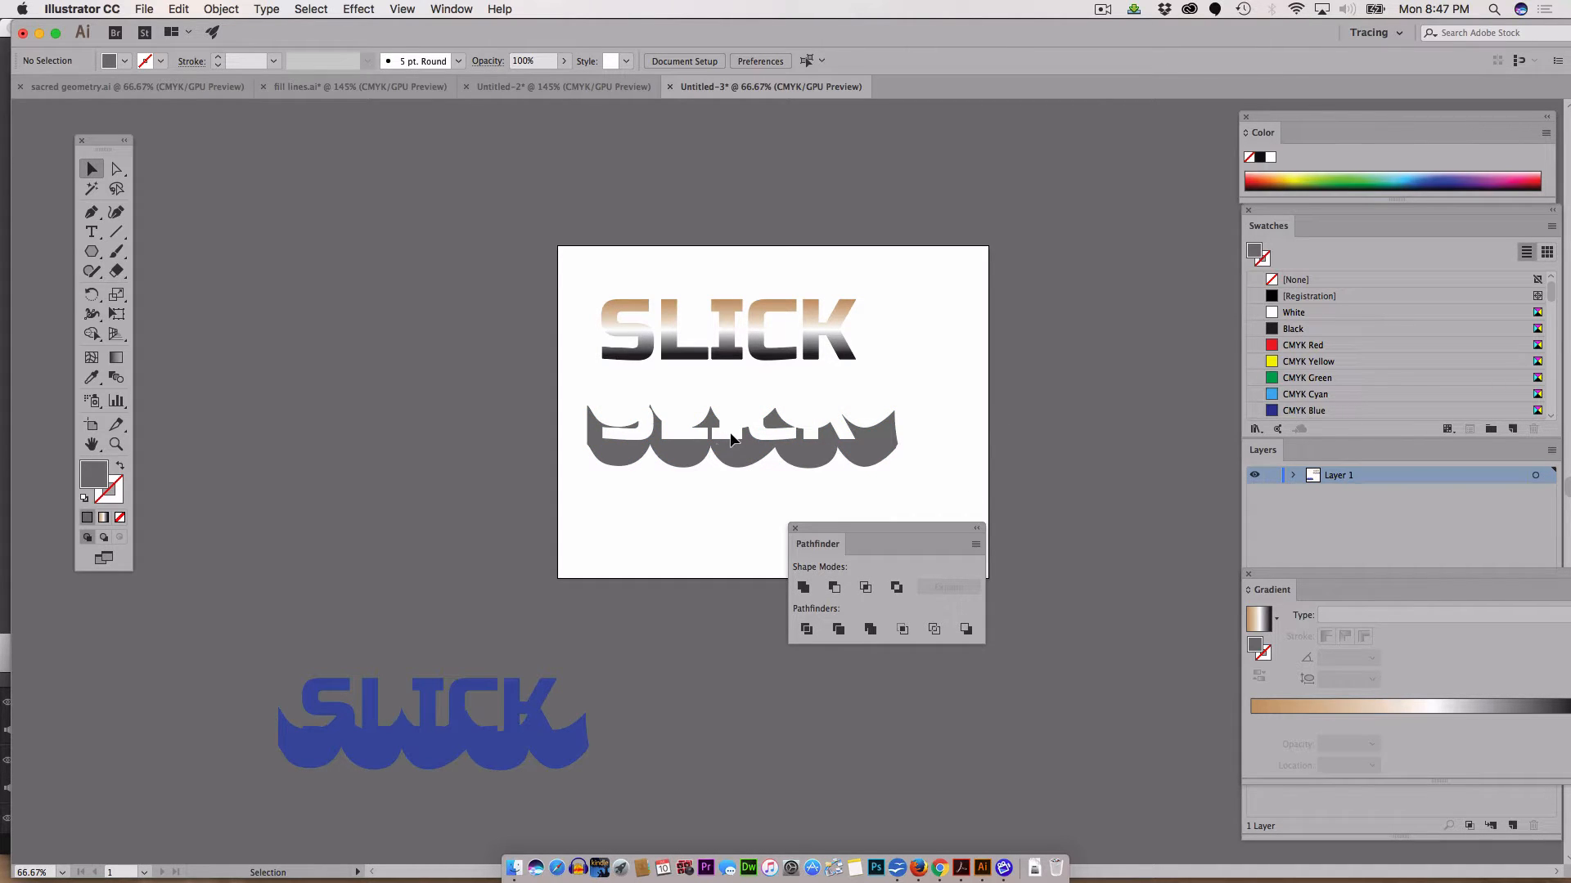
# Step: Cut the blue wavy band and paste it in place in front of the blue SLICK lettering
pyautogui.click(569, 746)
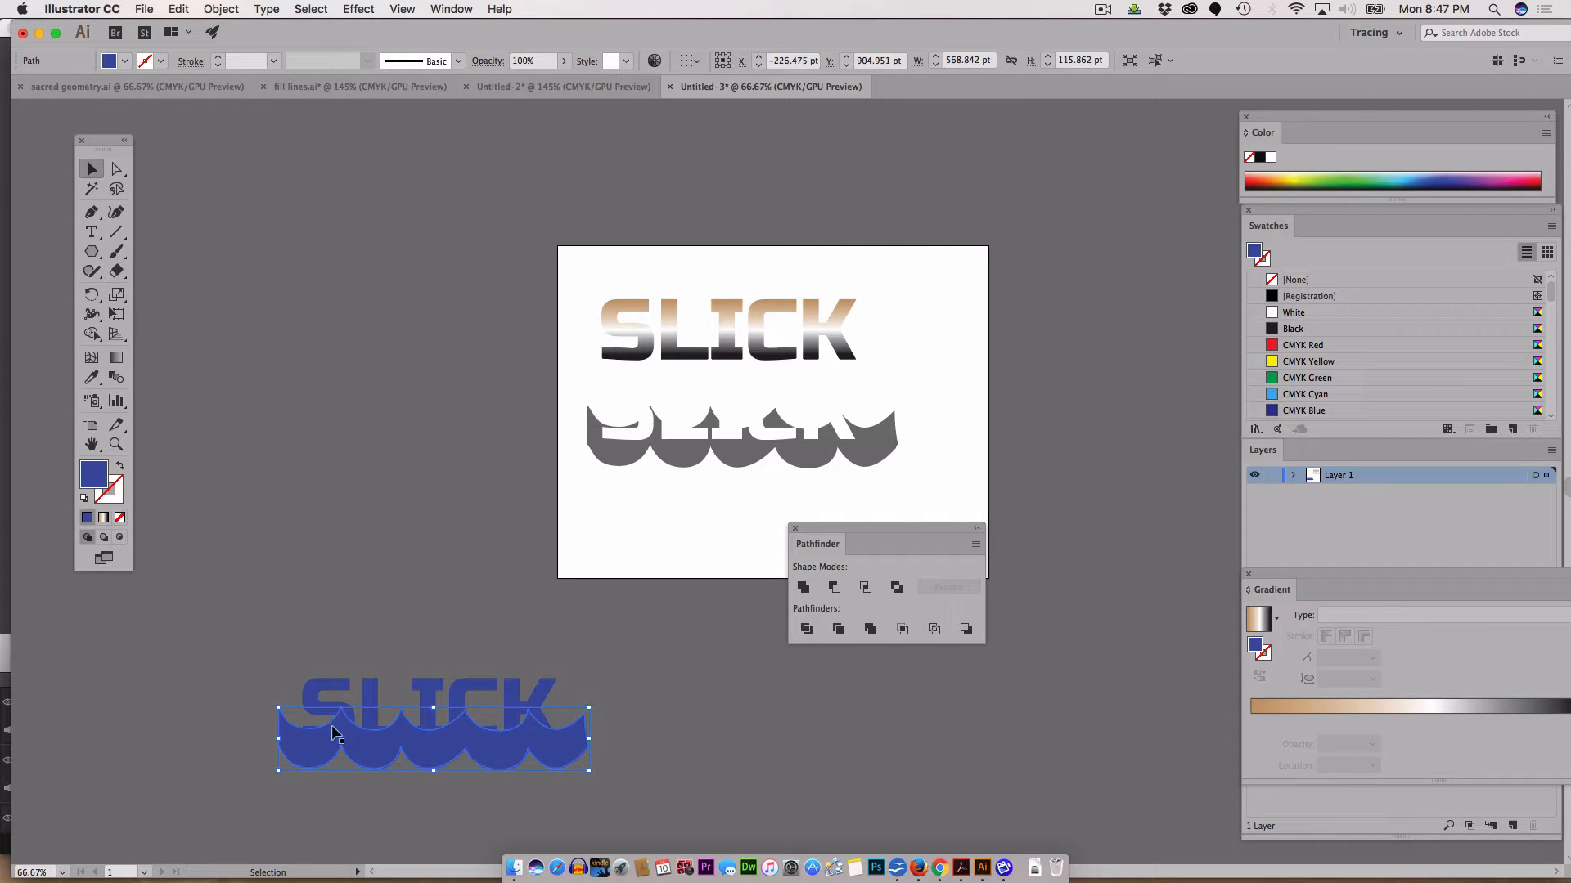
pyautogui.press('super+x')
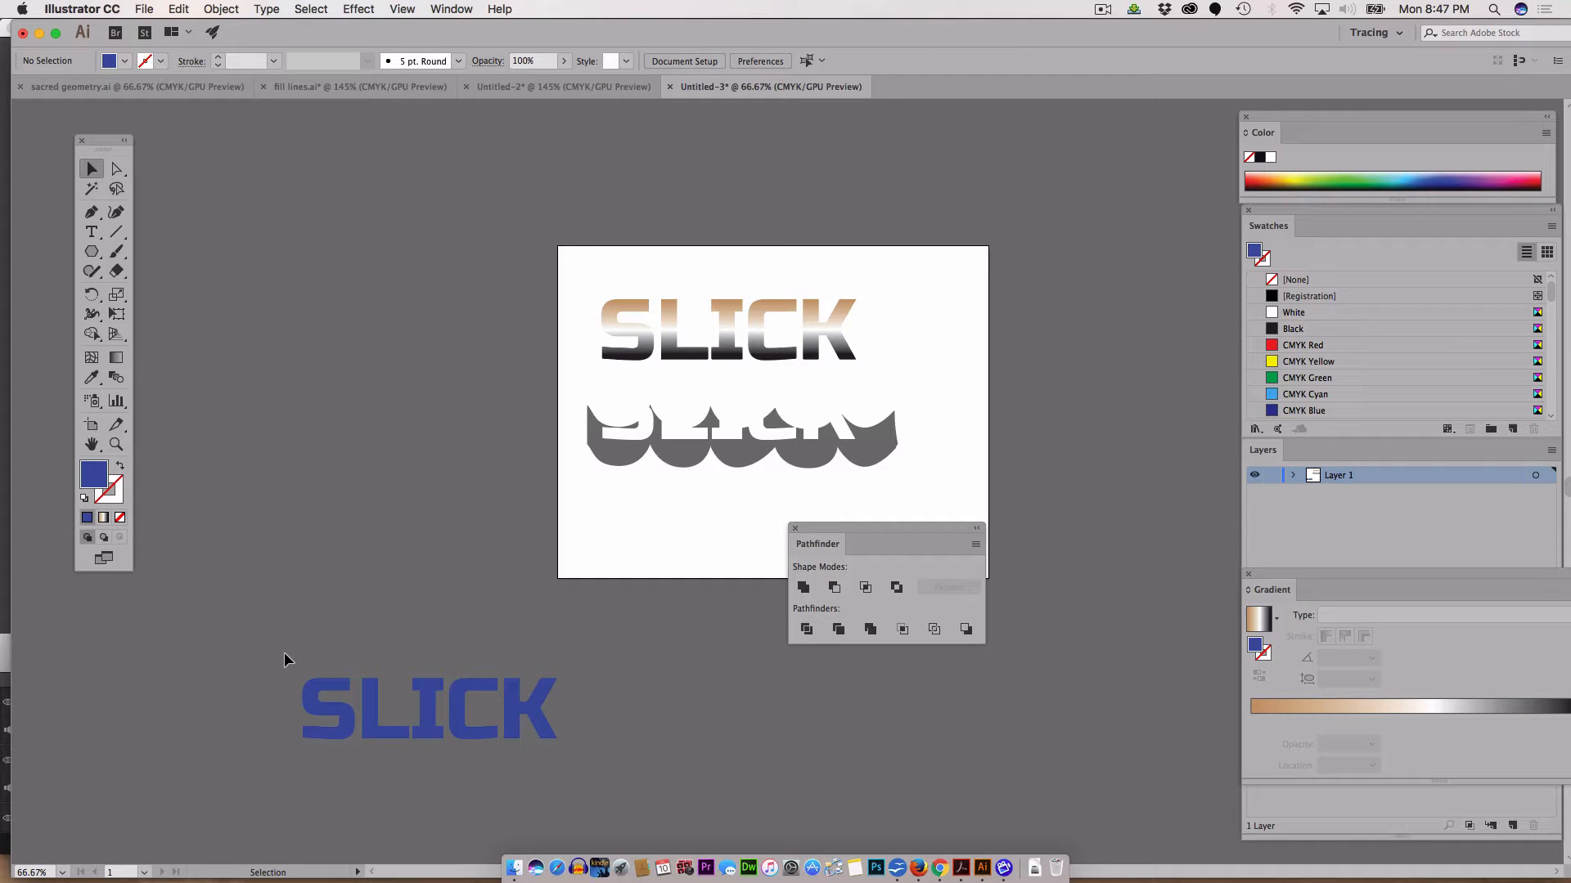
pyautogui.press('super+a')
pyautogui.press('super+f')
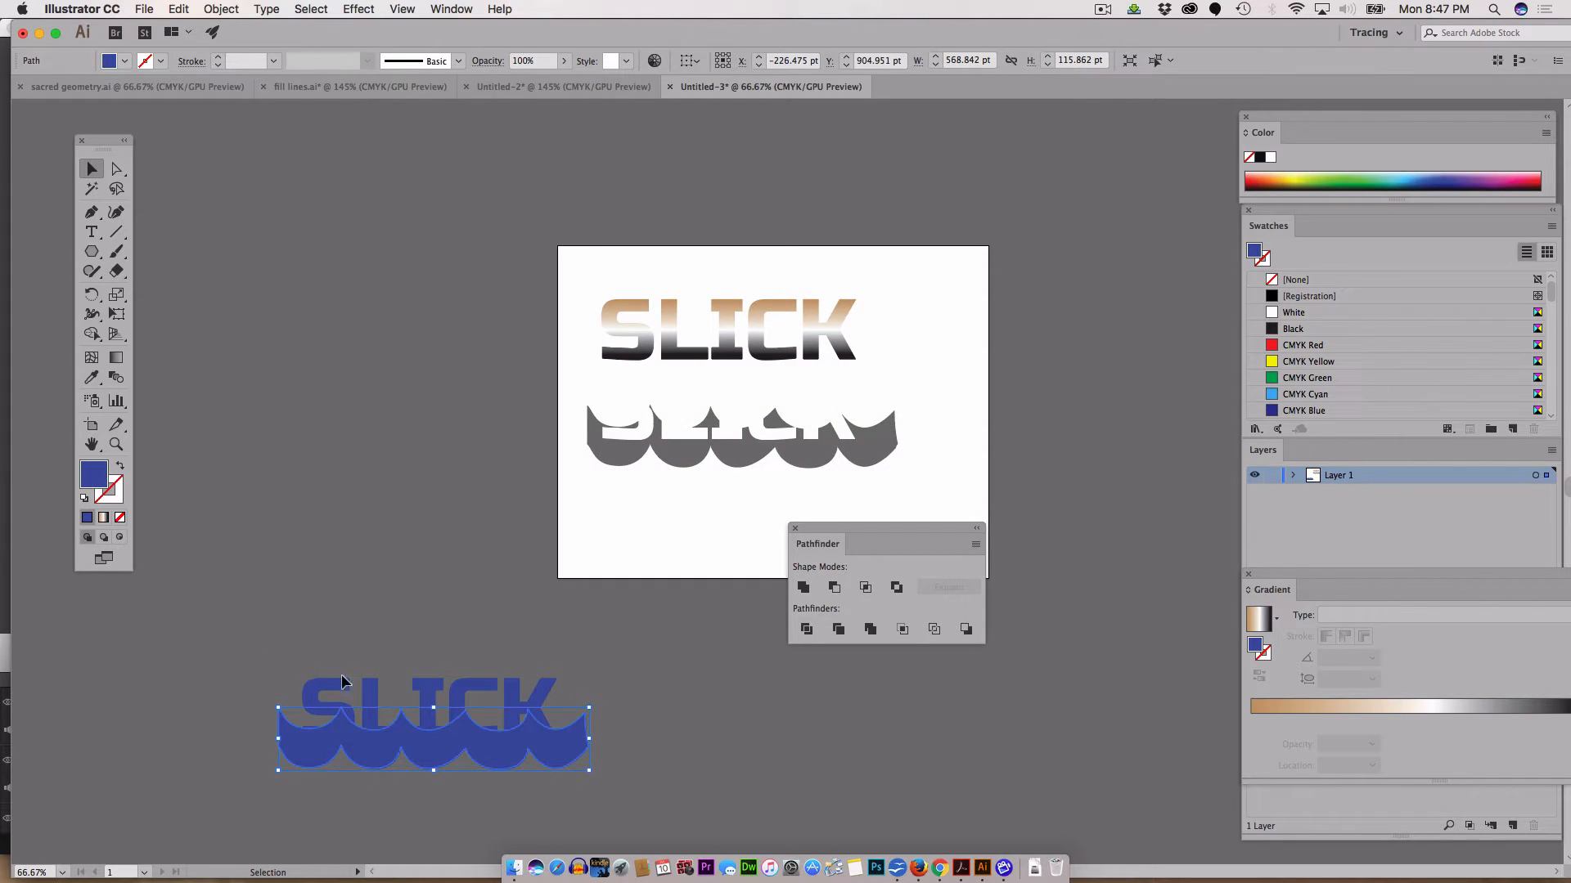
pyautogui.click(404, 591)
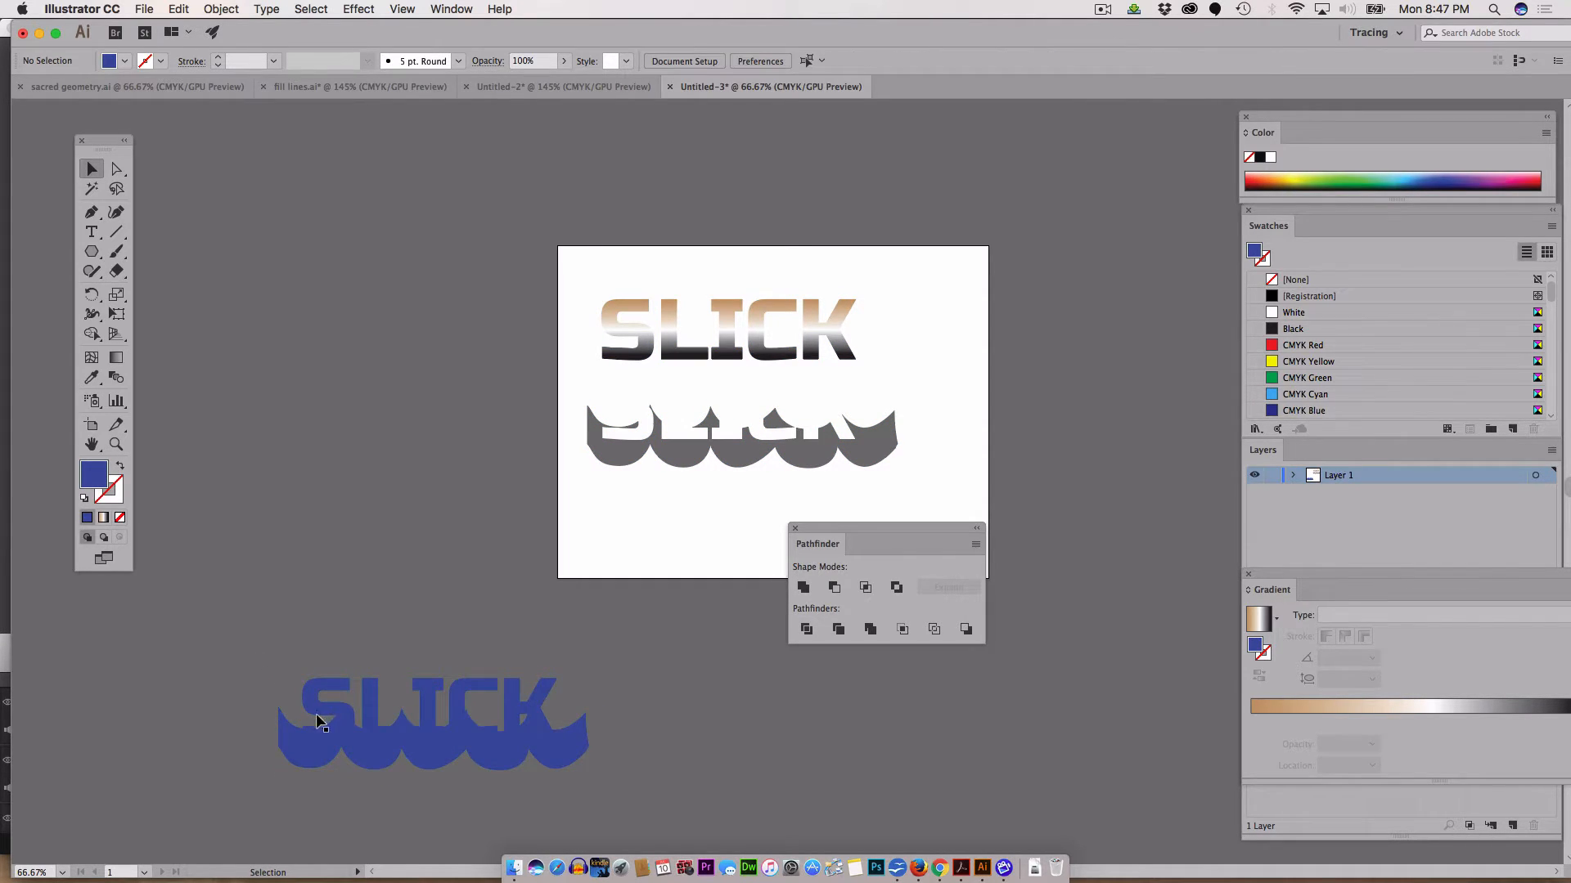
# Step: Duplicate the blue lettering together with its wavy band directly above the original pair
pyautogui.moveTo(332, 704); pyautogui.dragTo(341, 499)
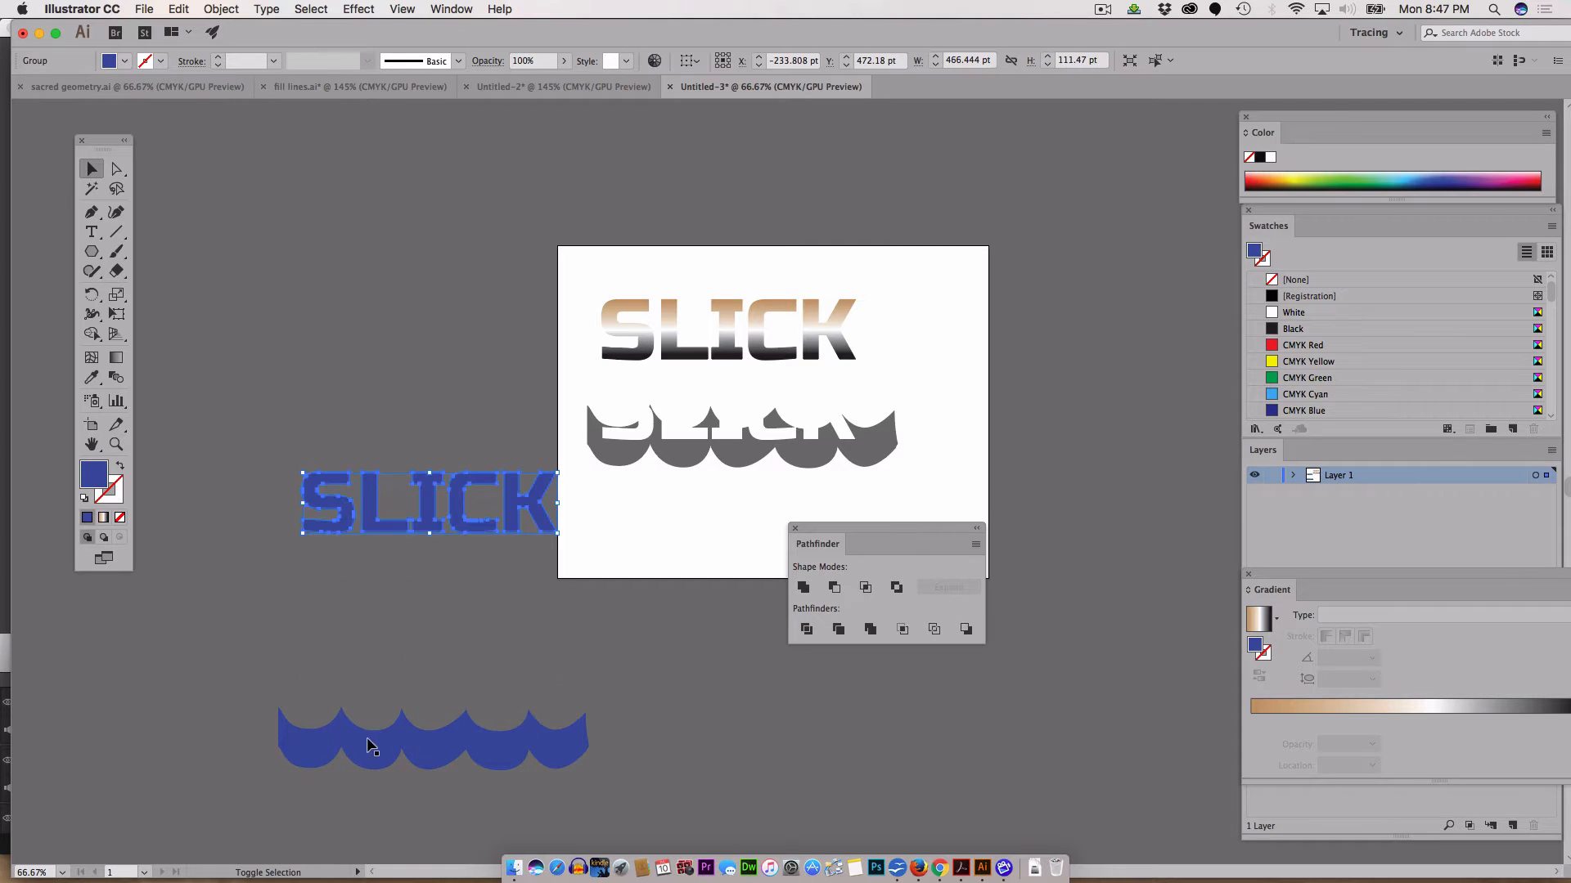
pyautogui.press('super+z')
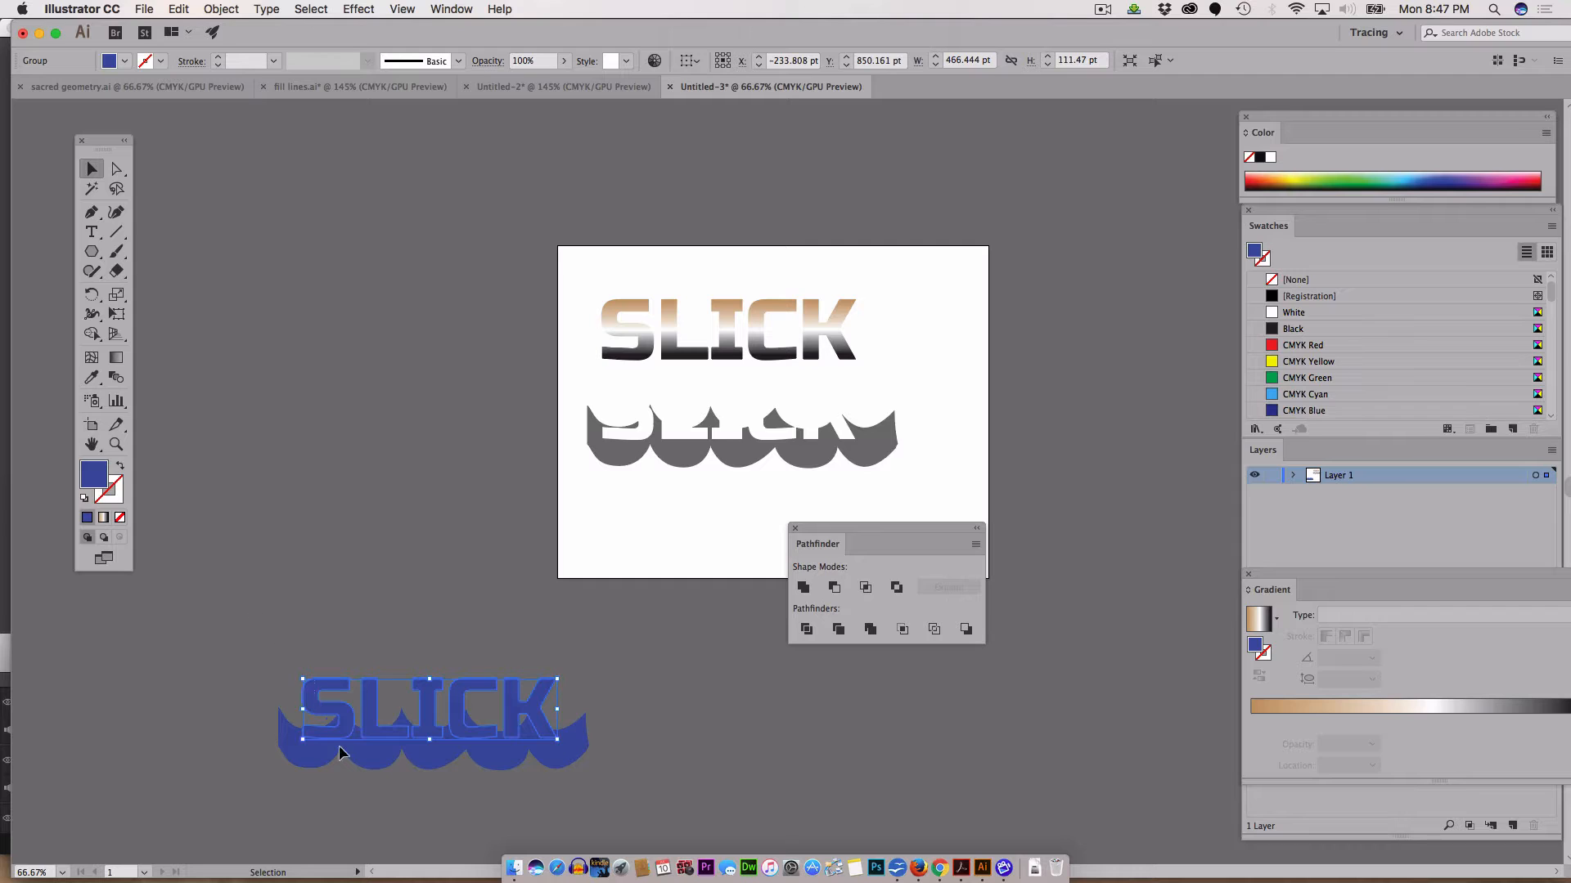
pyautogui.keyDown('shift'); pyautogui.click(390, 759); pyautogui.keyUp('shift')
pyautogui.moveTo(381, 757); pyautogui.dragTo(350, 649)
pyautogui.click(664, 789)
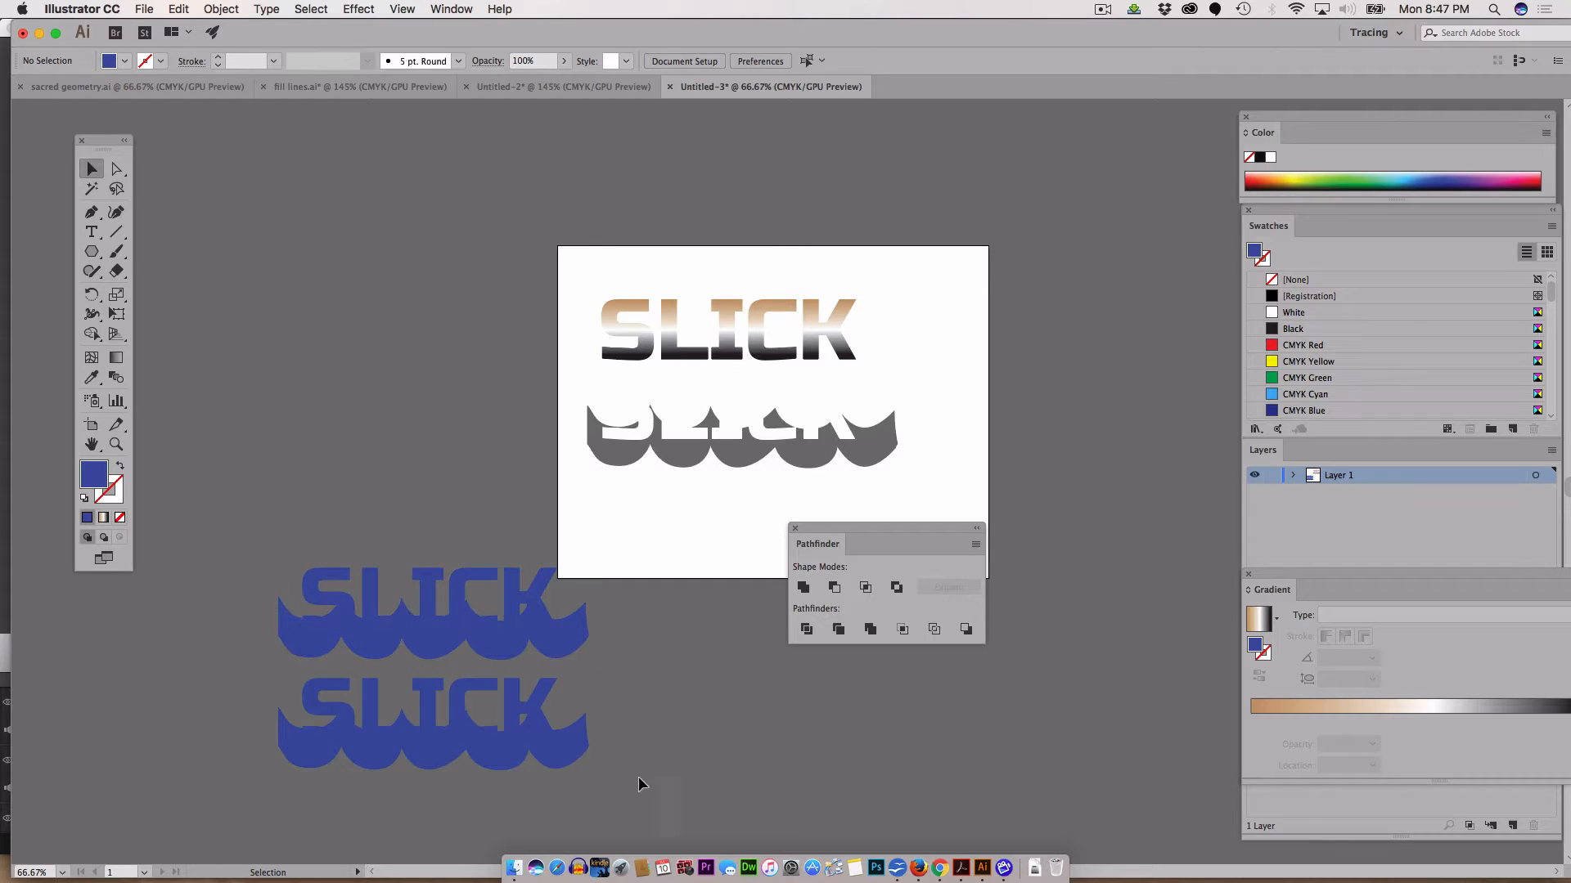
# Step: Try to subtract the wavy band from the lower blue SLICK lettering with Minus Front, and undo it
pyautogui.click(447, 711)
pyautogui.click(835, 588)
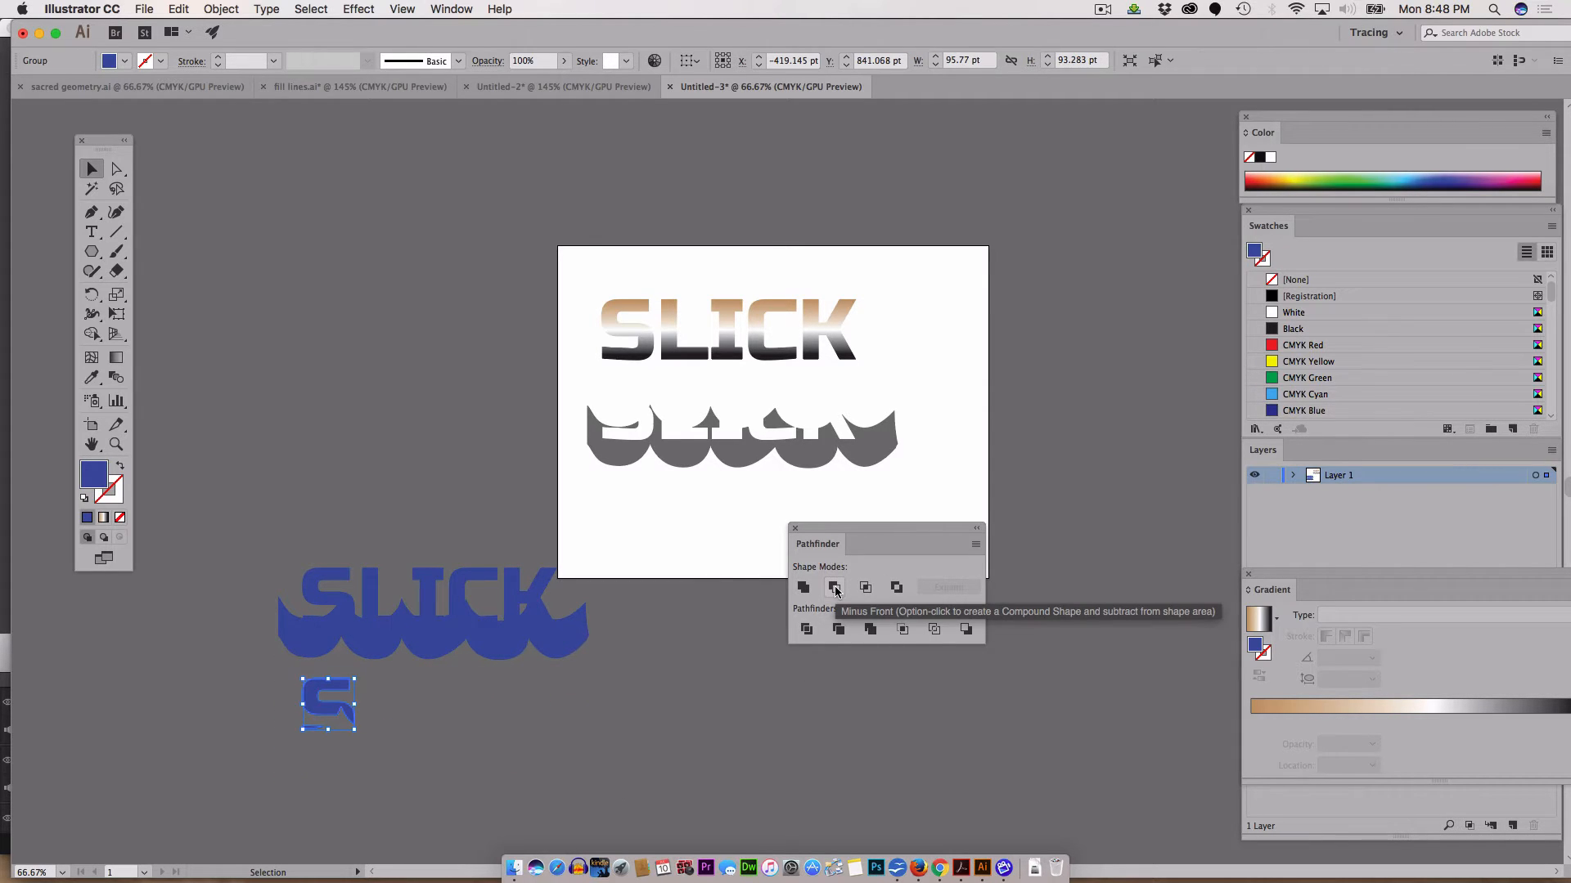
pyautogui.press('super+z')
pyautogui.click(729, 802)
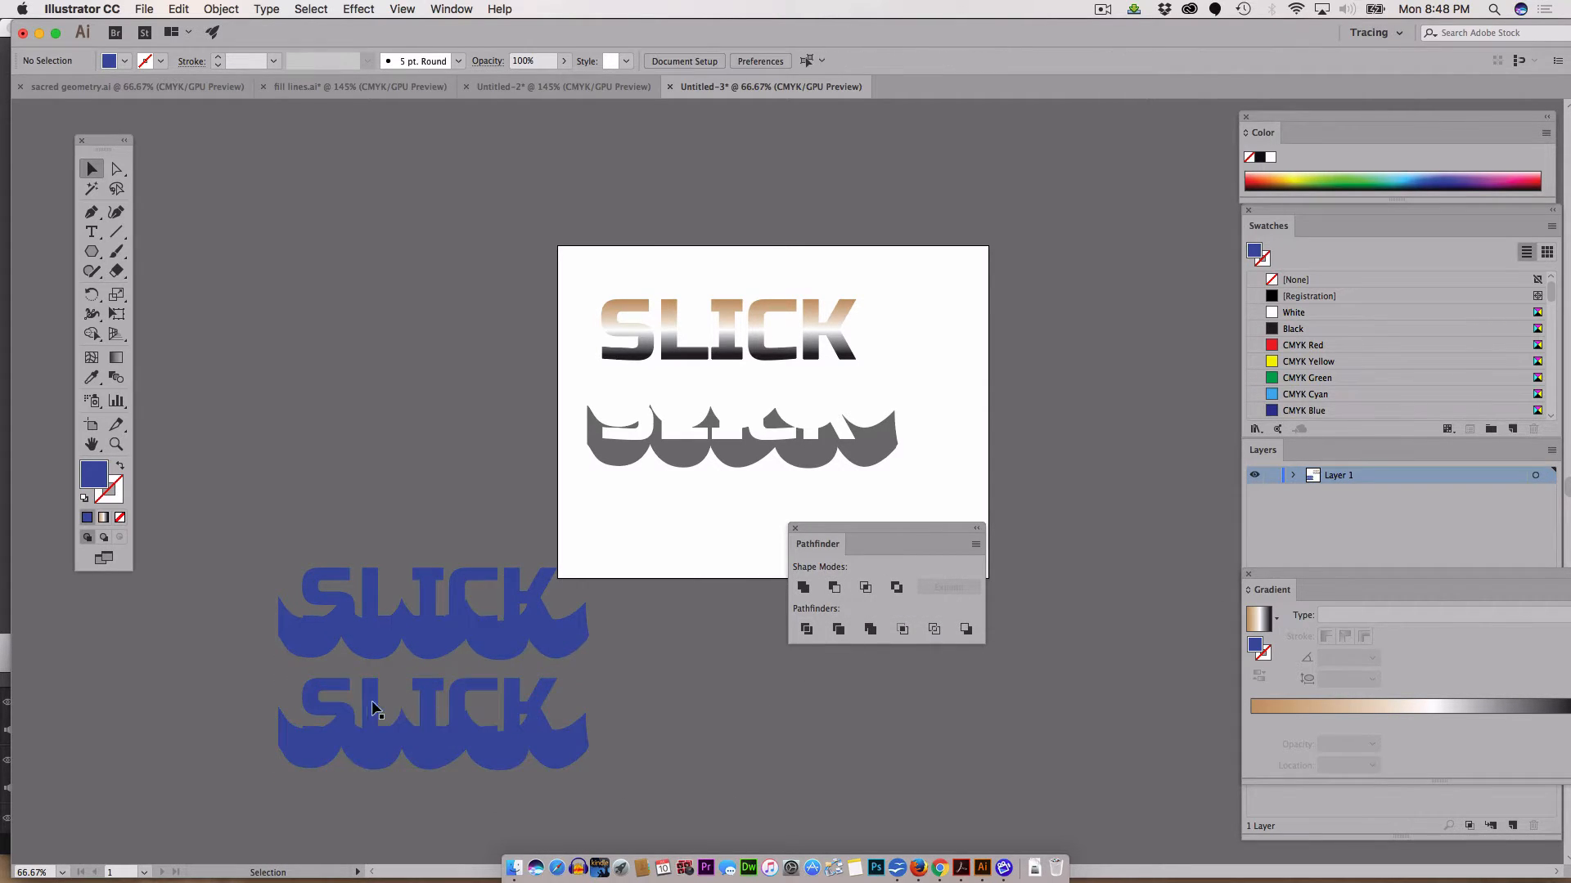
# Step: Expand the lower blue SLICK lettering group
pyautogui.click(331, 692)
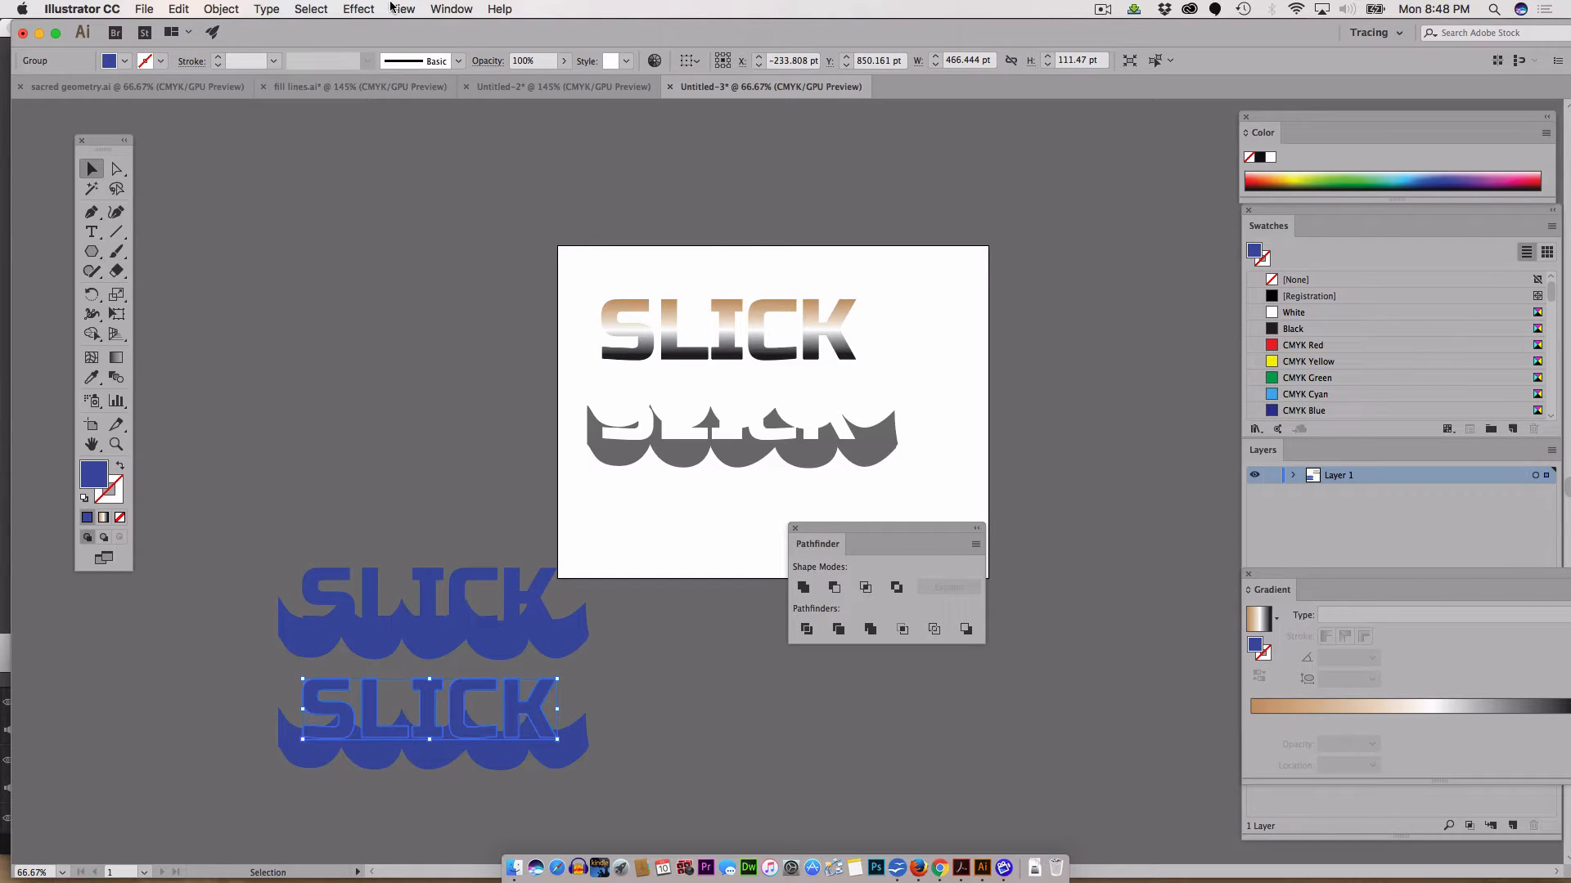
pyautogui.click(221, 9)
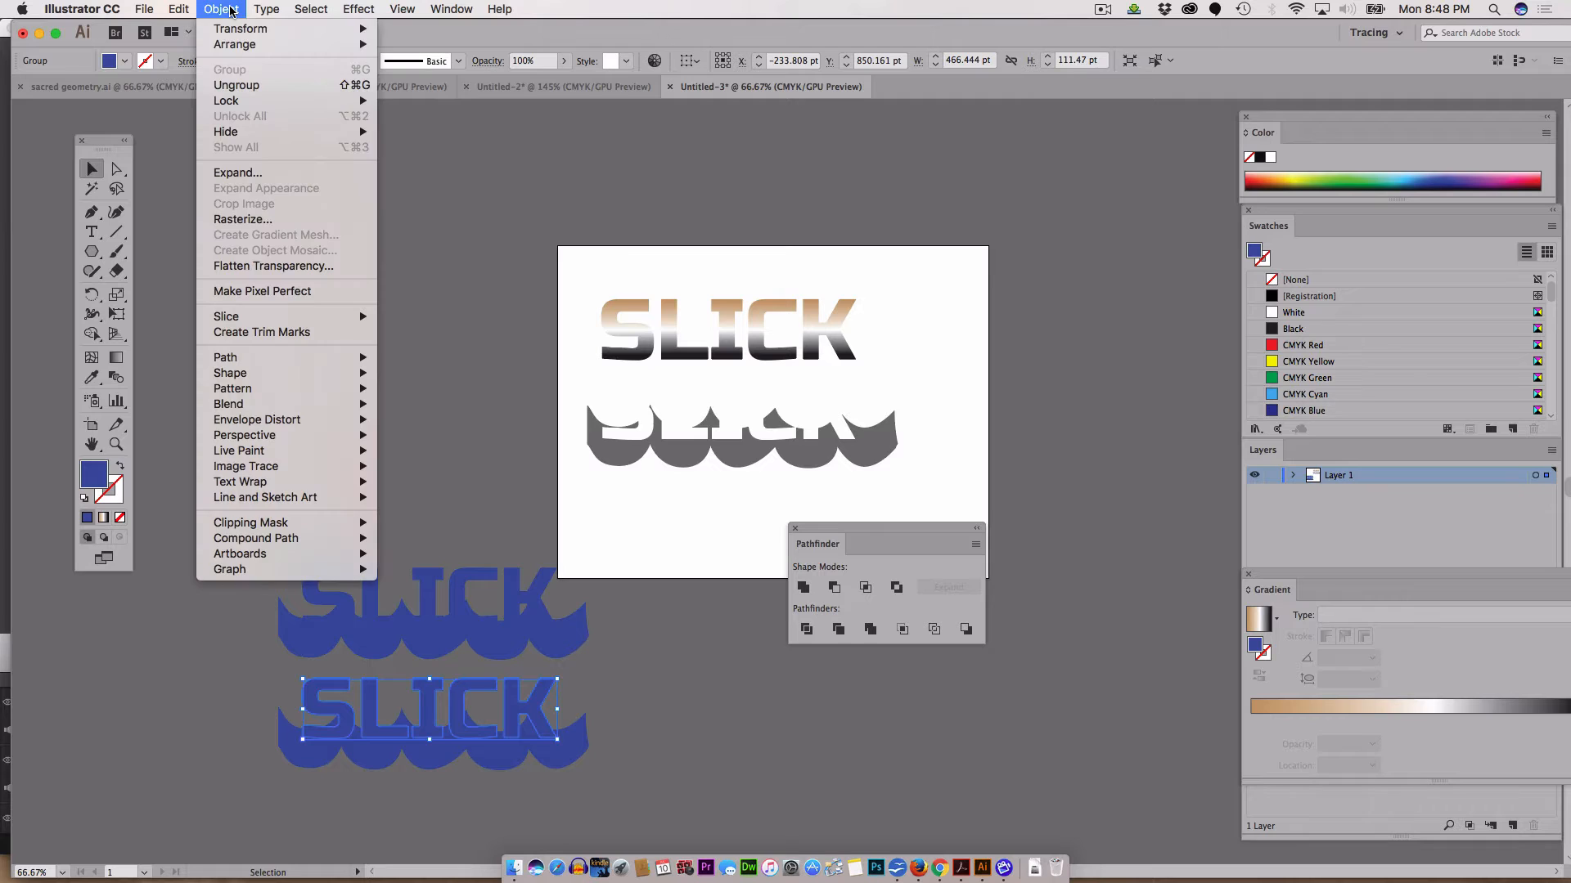
pyautogui.click(259, 173)
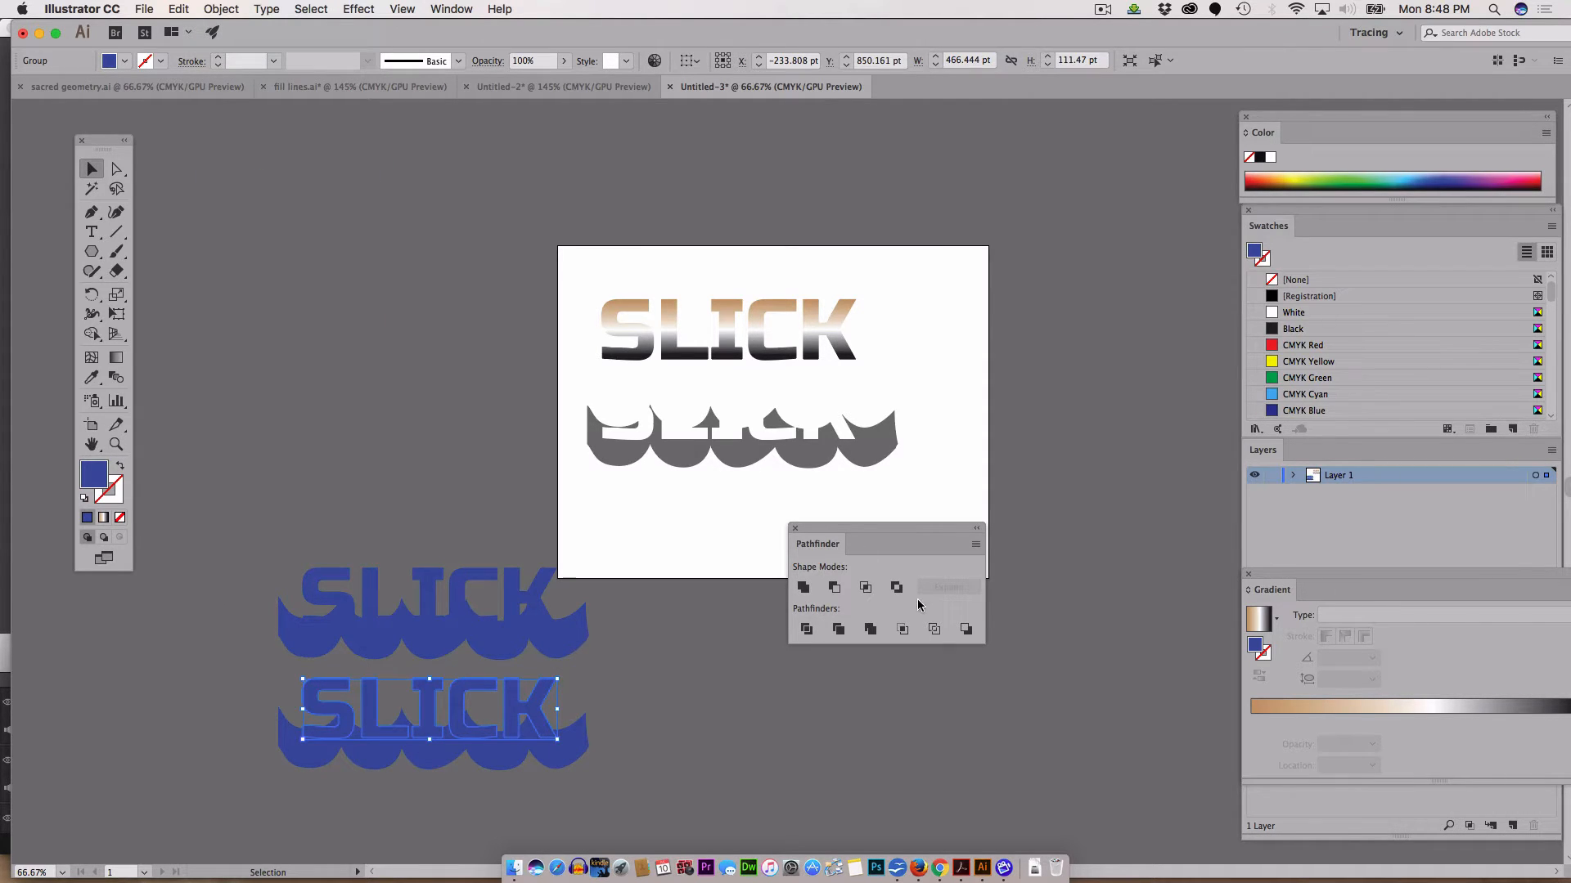
# Step: Try Minus Front again on the expanded blue lettering and its wavy band, and undo the subtraction
pyautogui.keyDown('shift'); pyautogui.click(582, 751); pyautogui.keyUp('shift')
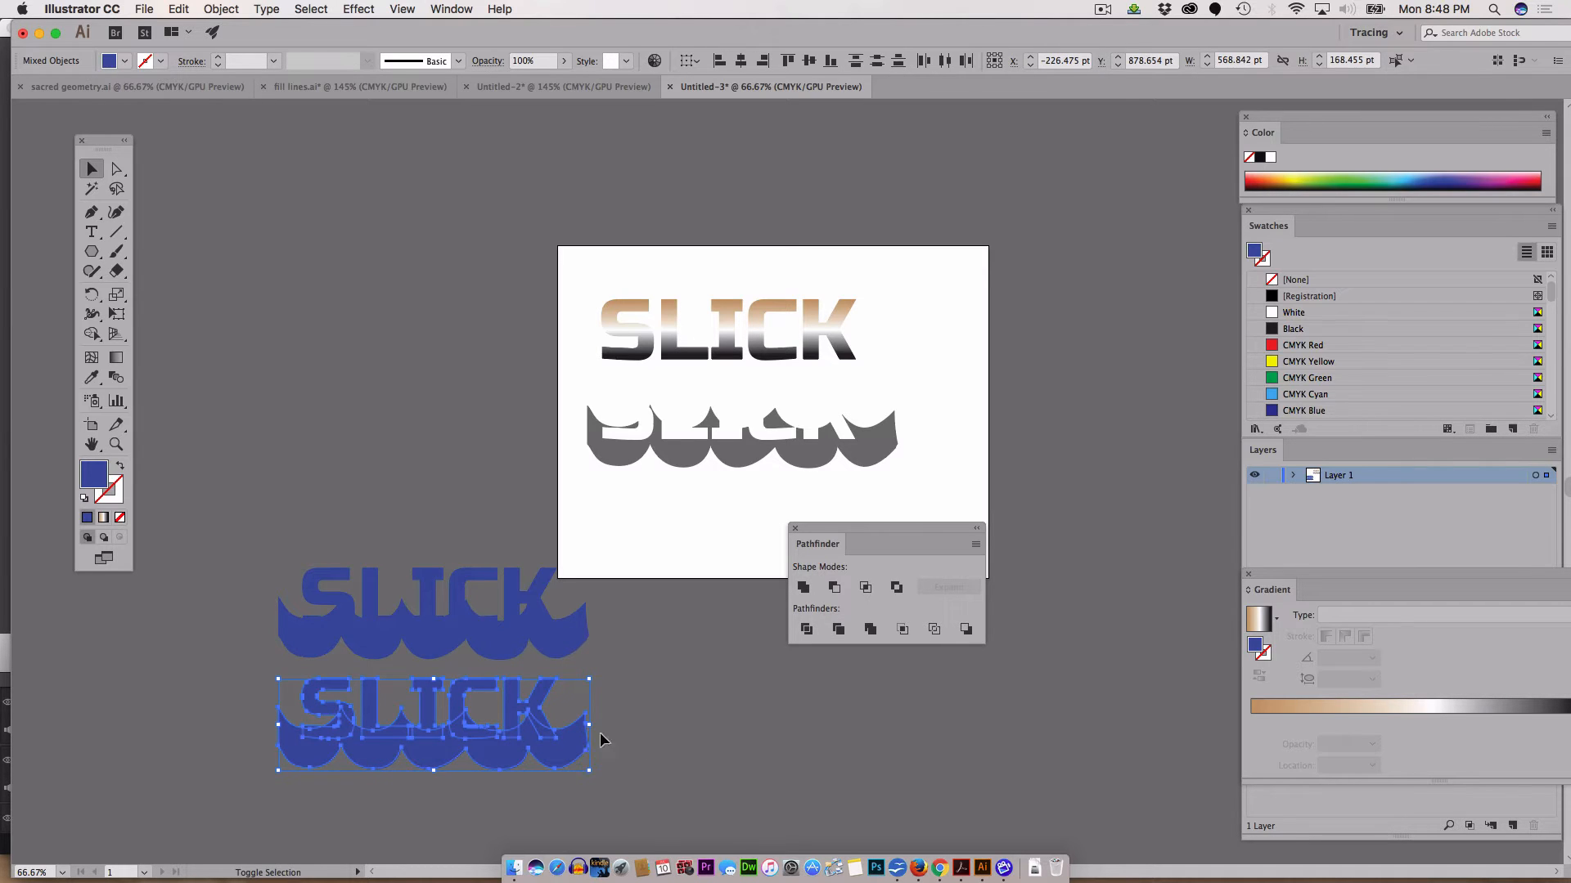
pyautogui.click(835, 588)
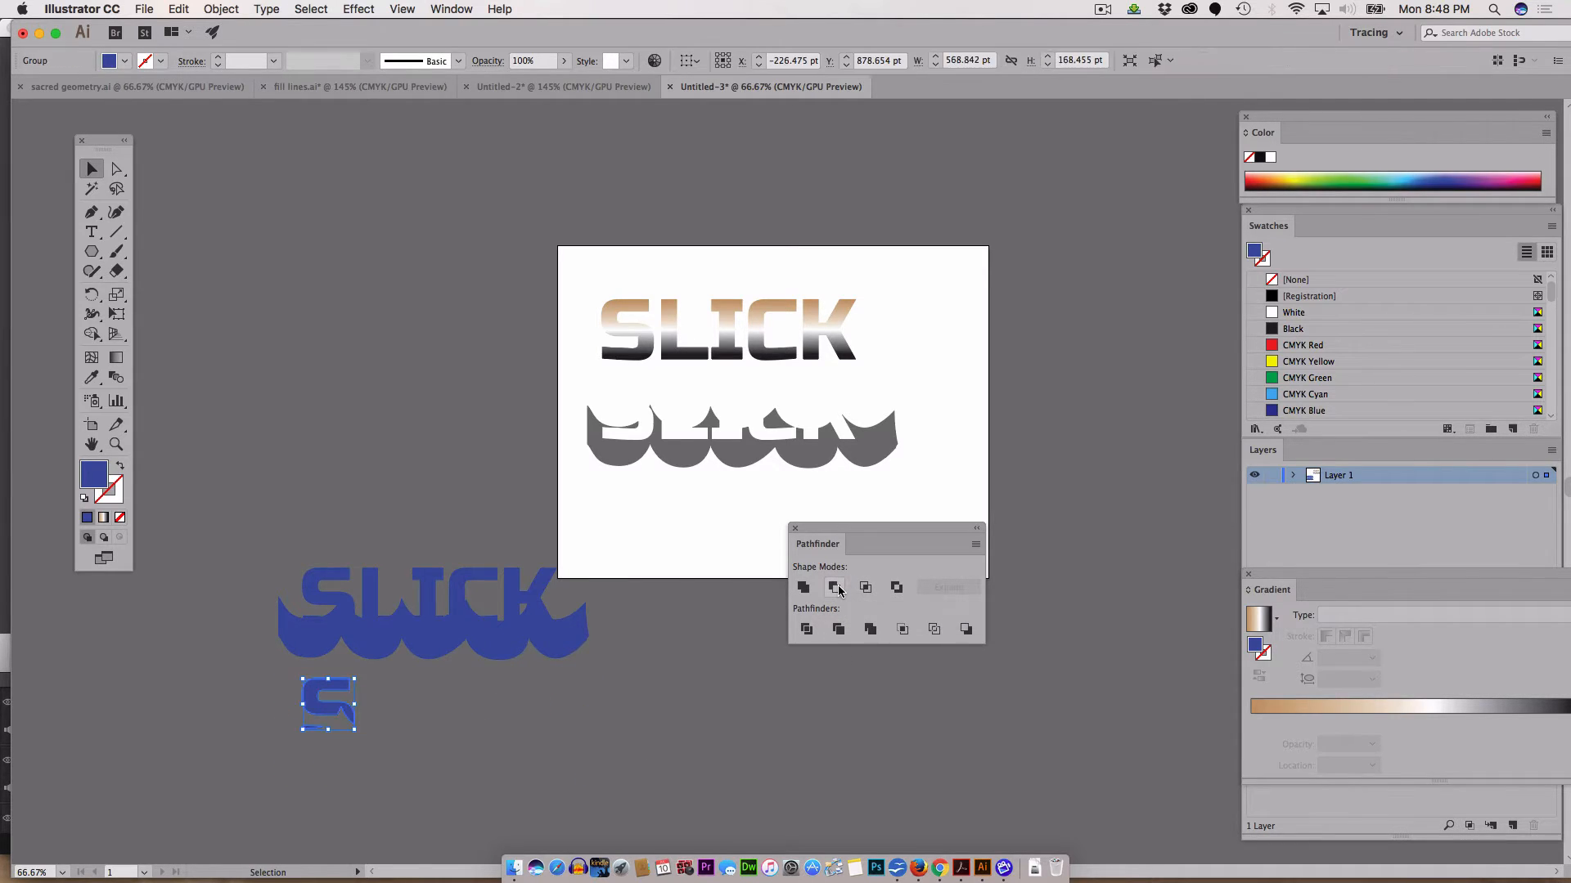
pyautogui.press('super+z')
pyautogui.click(660, 764)
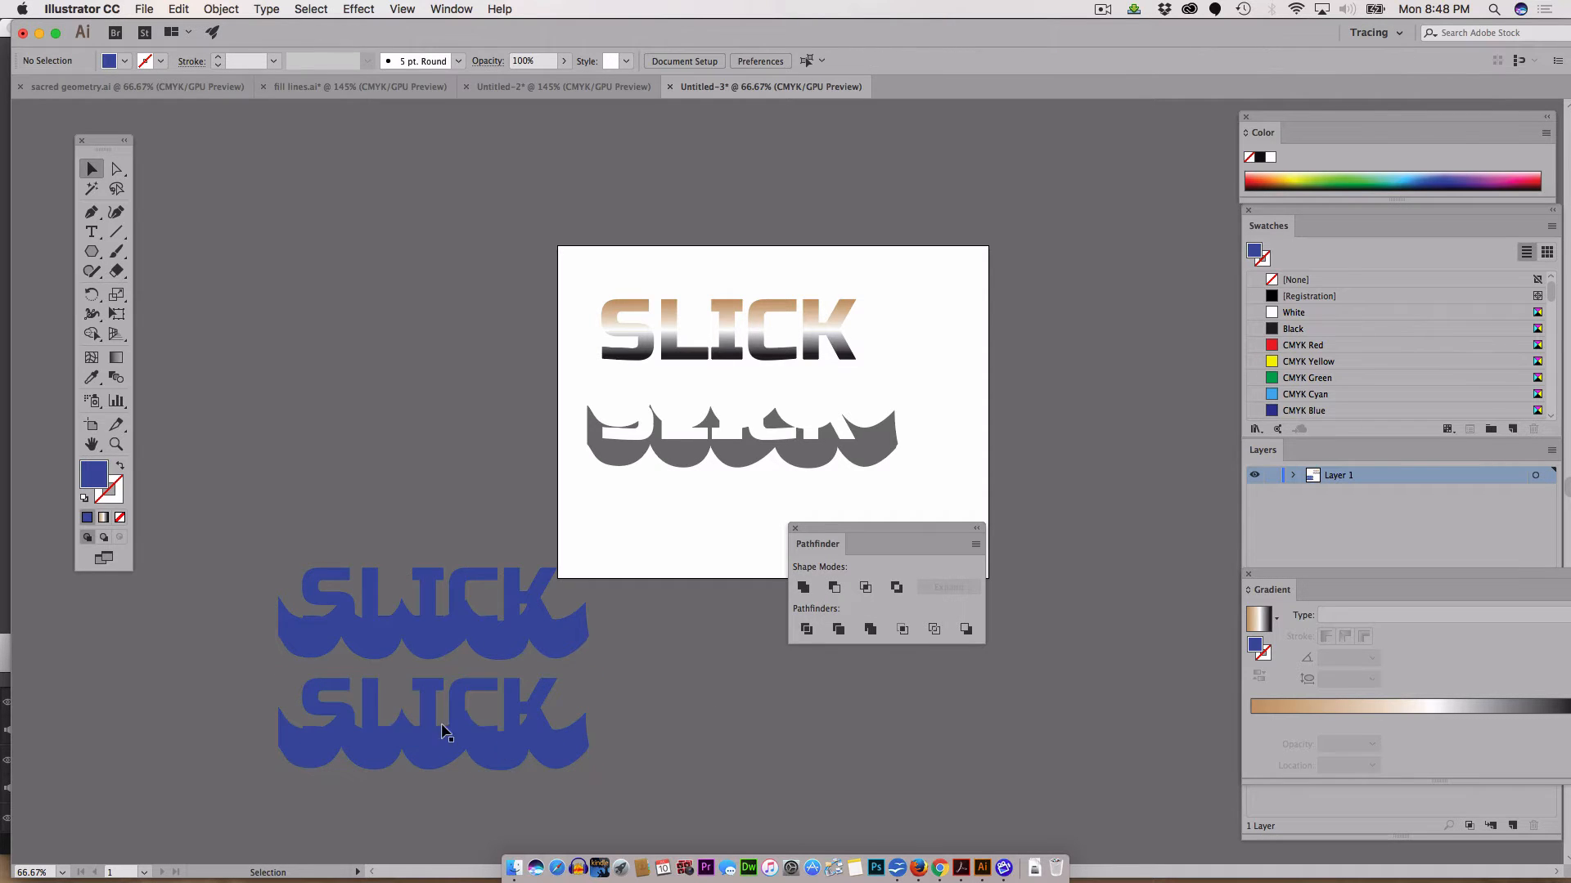
# Step: Ungroup the lower blue SLICK lettering into separate letters
pyautogui.click(321, 698)
pyautogui.click(267, 769)
pyautogui.press('z')
pyautogui.click(368, 742)
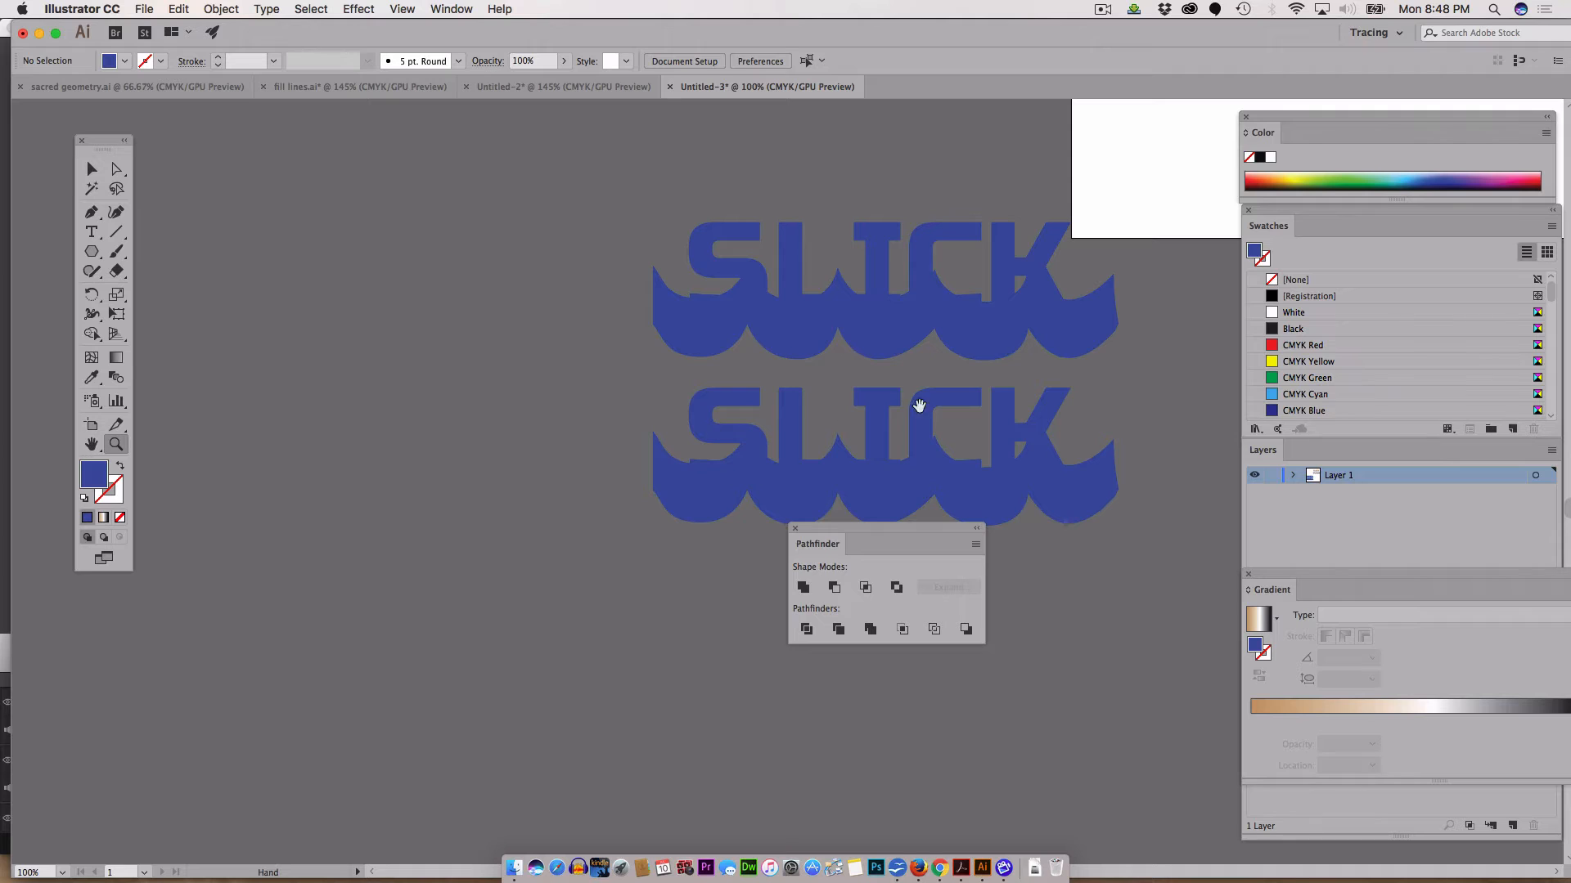
pyautogui.moveTo(917, 405); pyautogui.dragTo(640, 466)
pyautogui.click(92, 168)
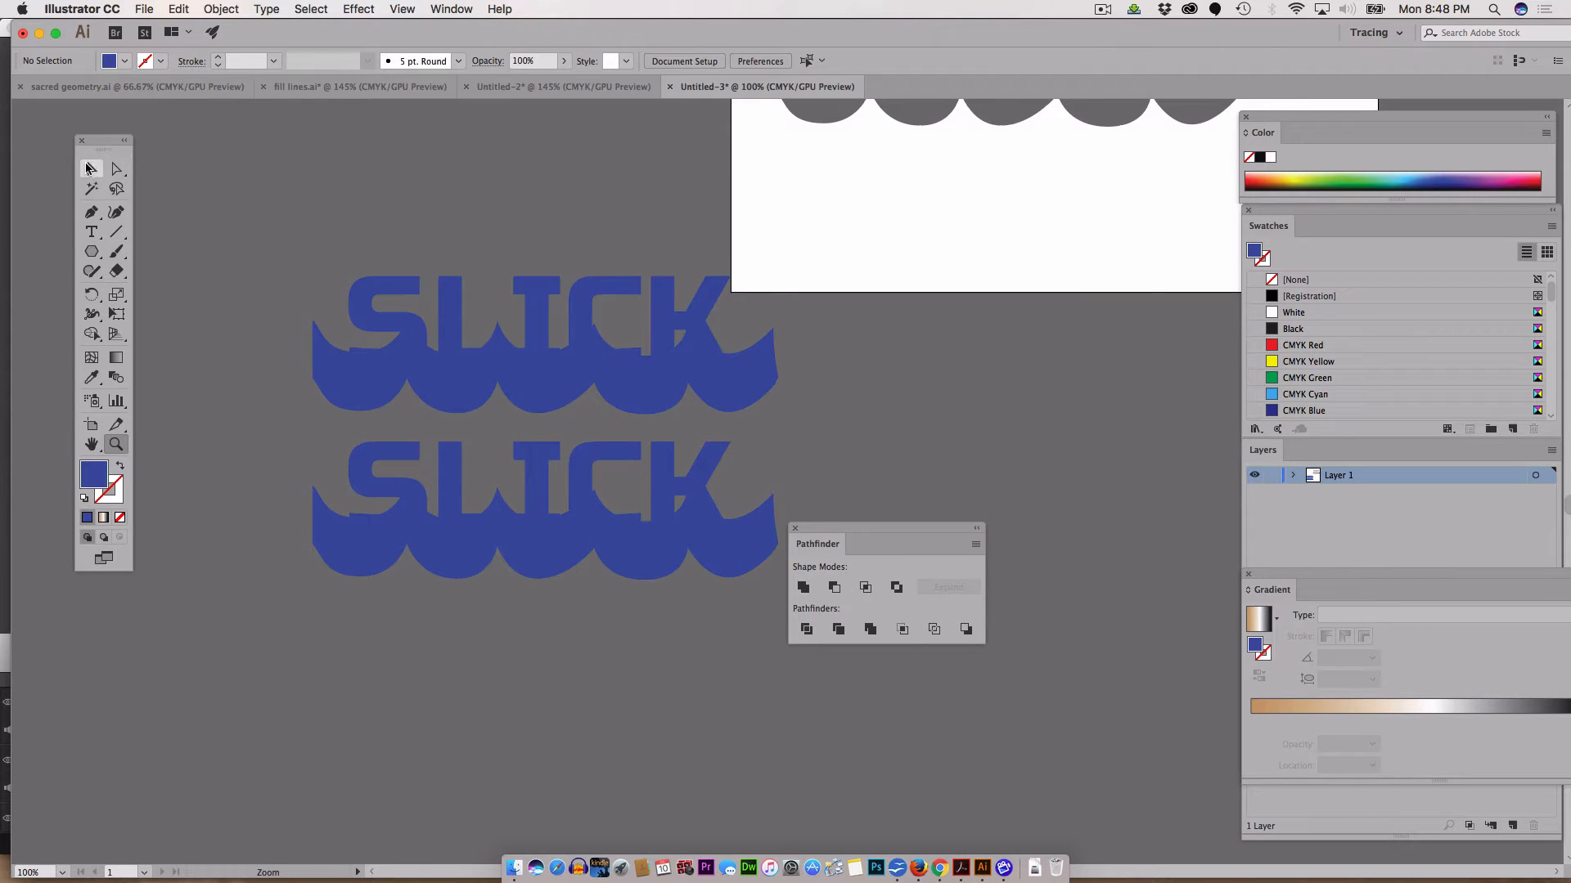
pyautogui.scroll(-1, 448, 512)
pyautogui.scroll(5, 445, 508)
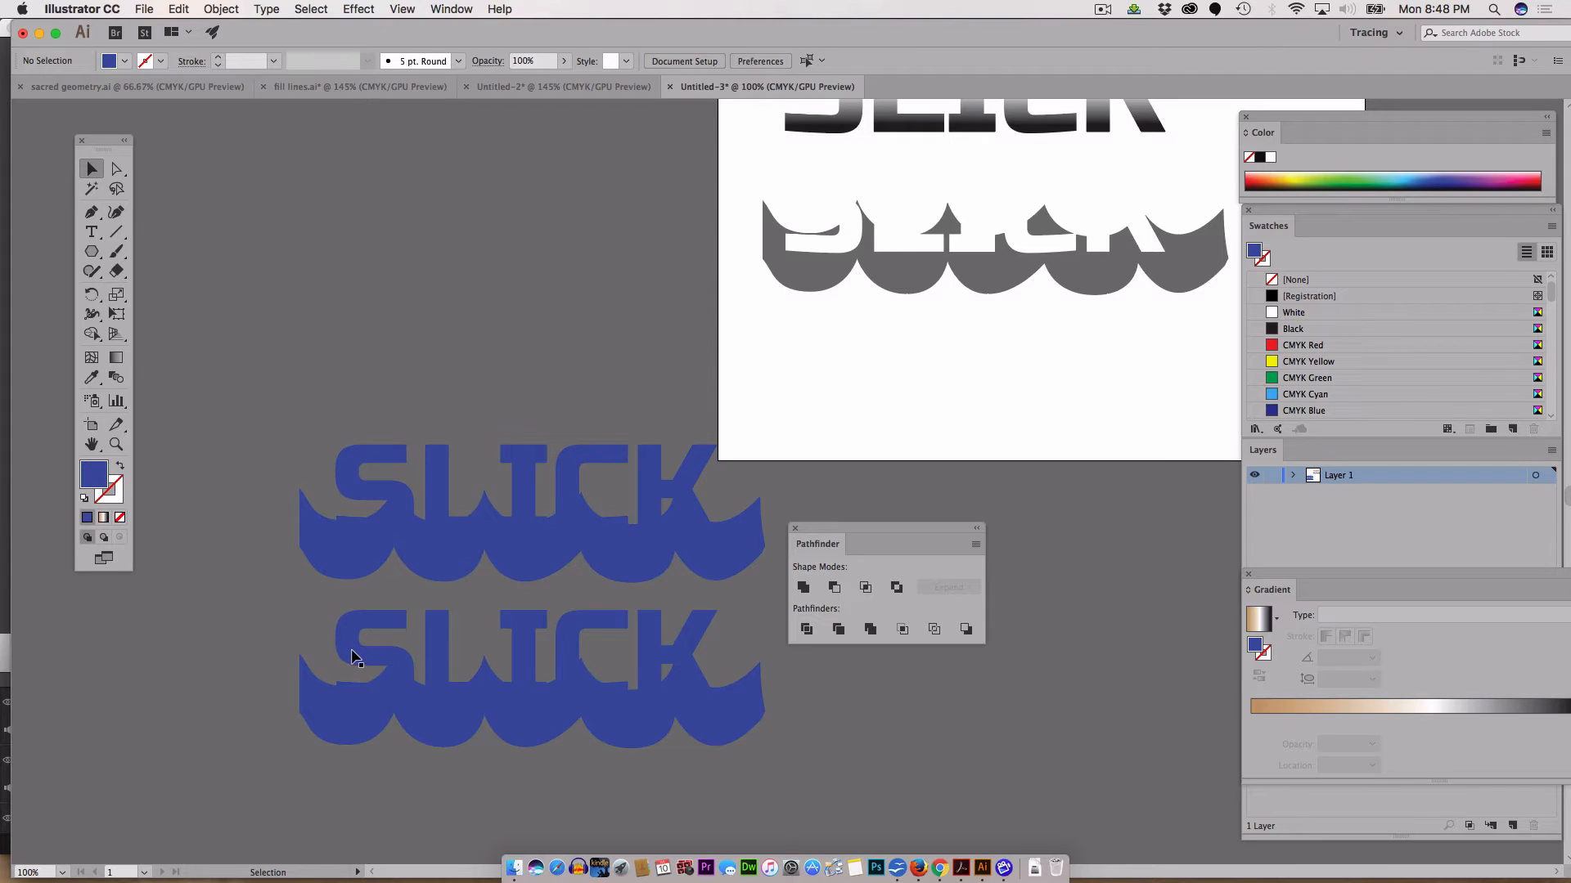
pyautogui.click(353, 655)
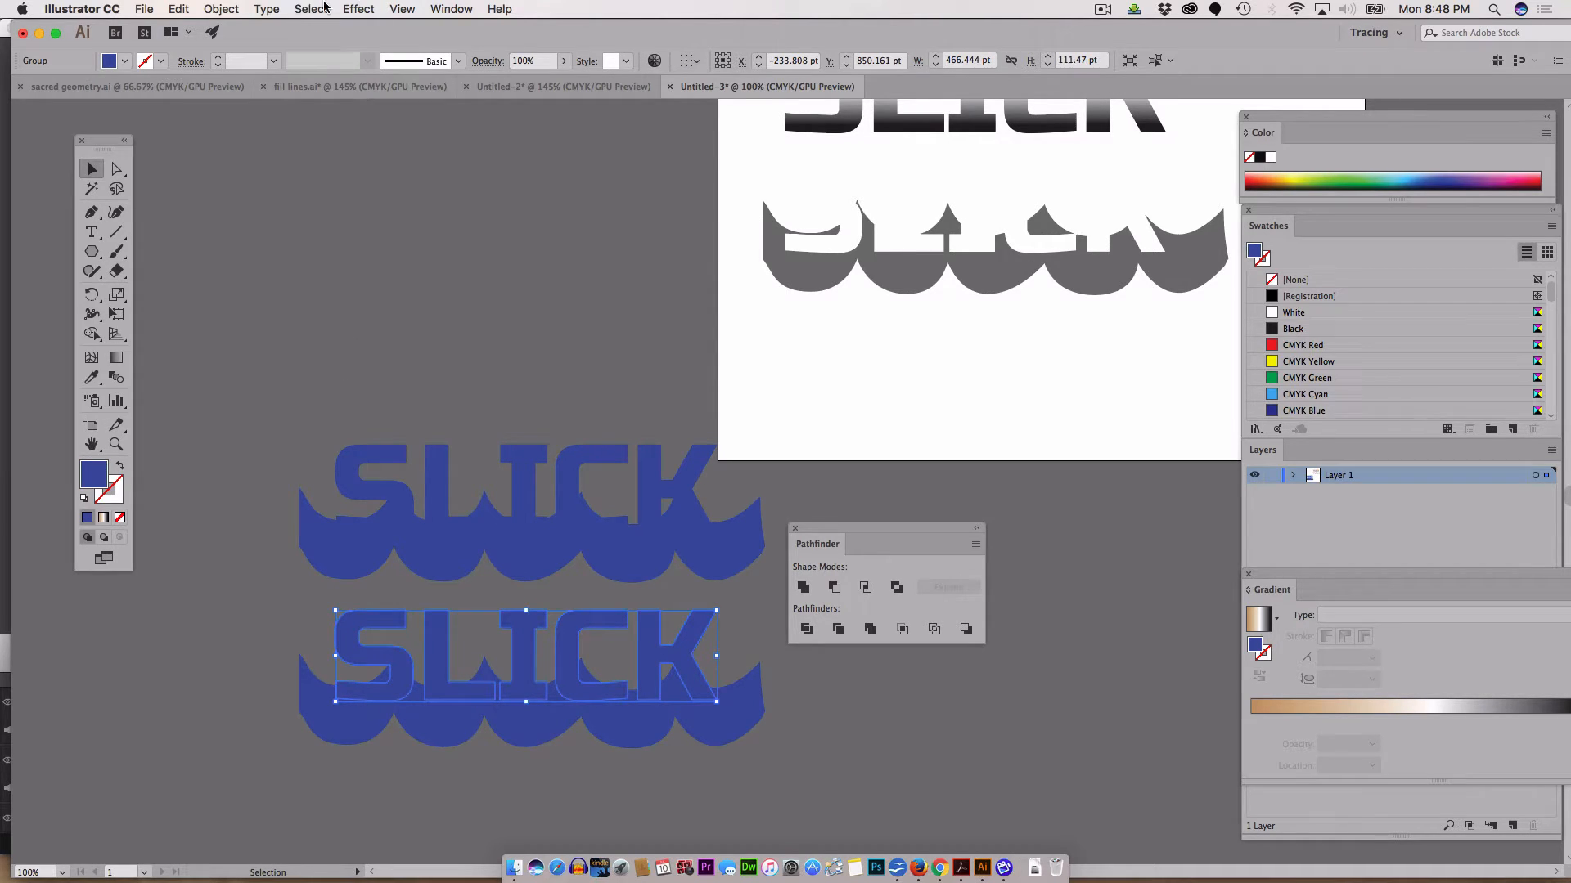
pyautogui.click(229, 10)
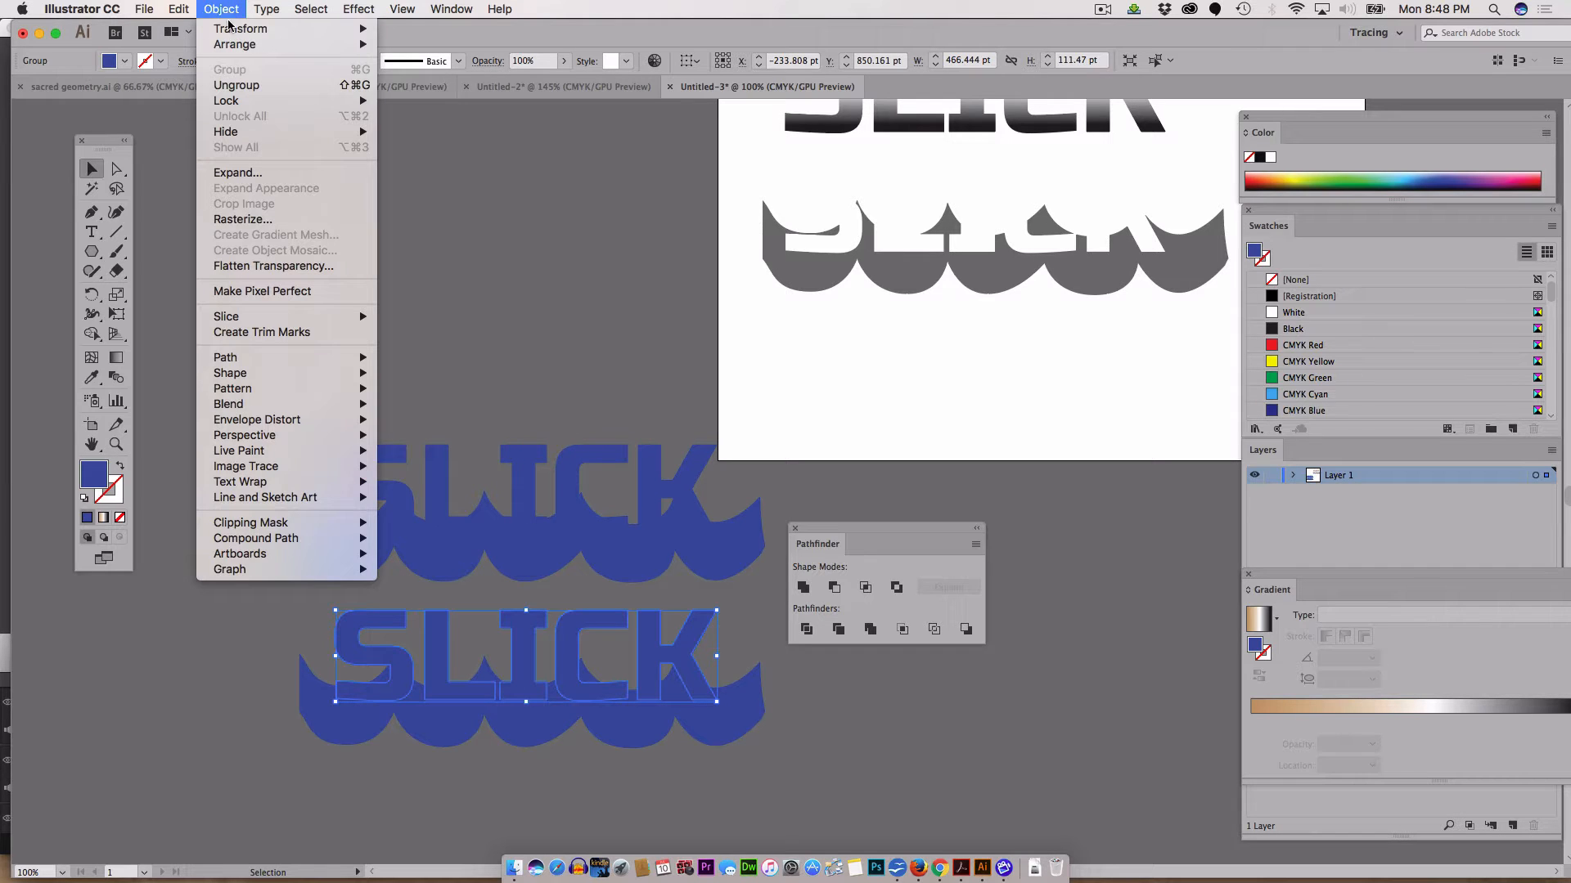
pyautogui.click(240, 89)
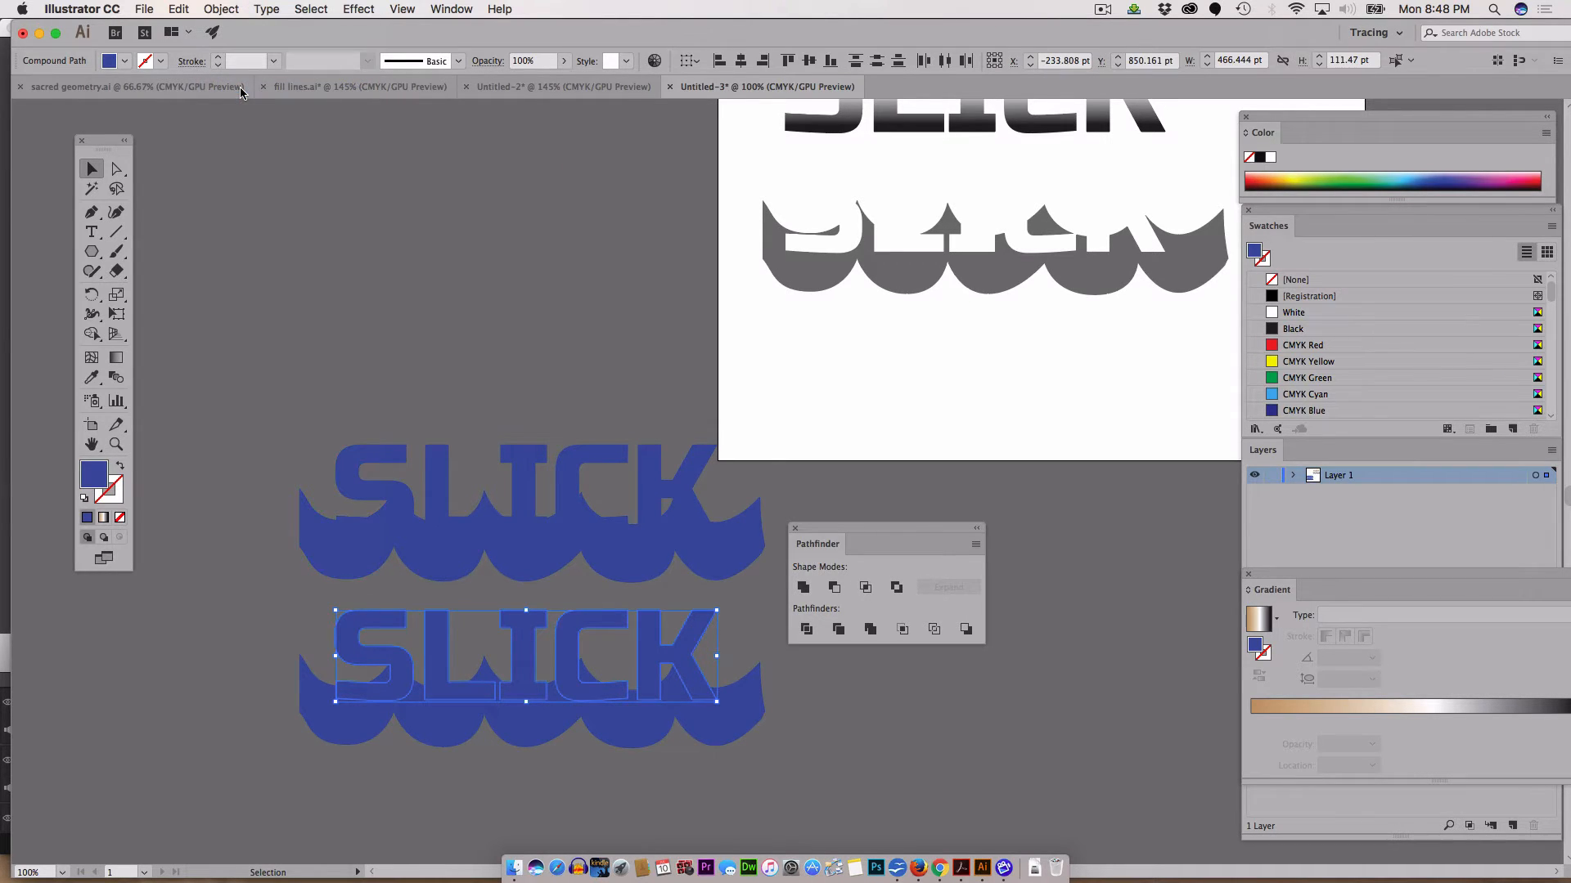
pyautogui.click(271, 440)
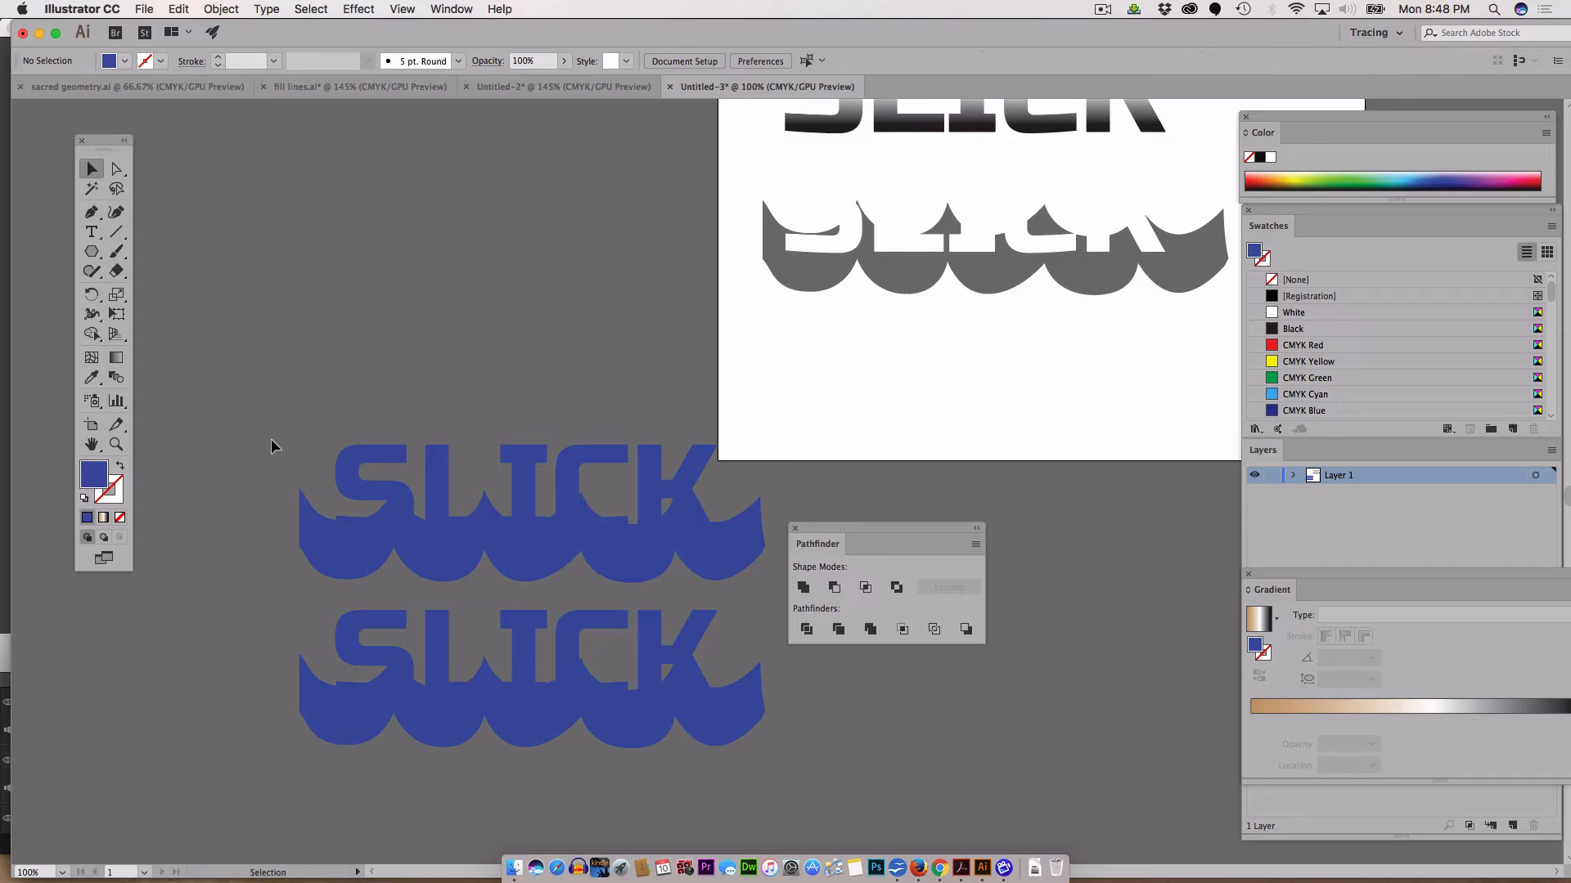
# Step: Try filling the lower blue wavy band with CMYK Yellow, and undo the color change
pyautogui.click(381, 629)
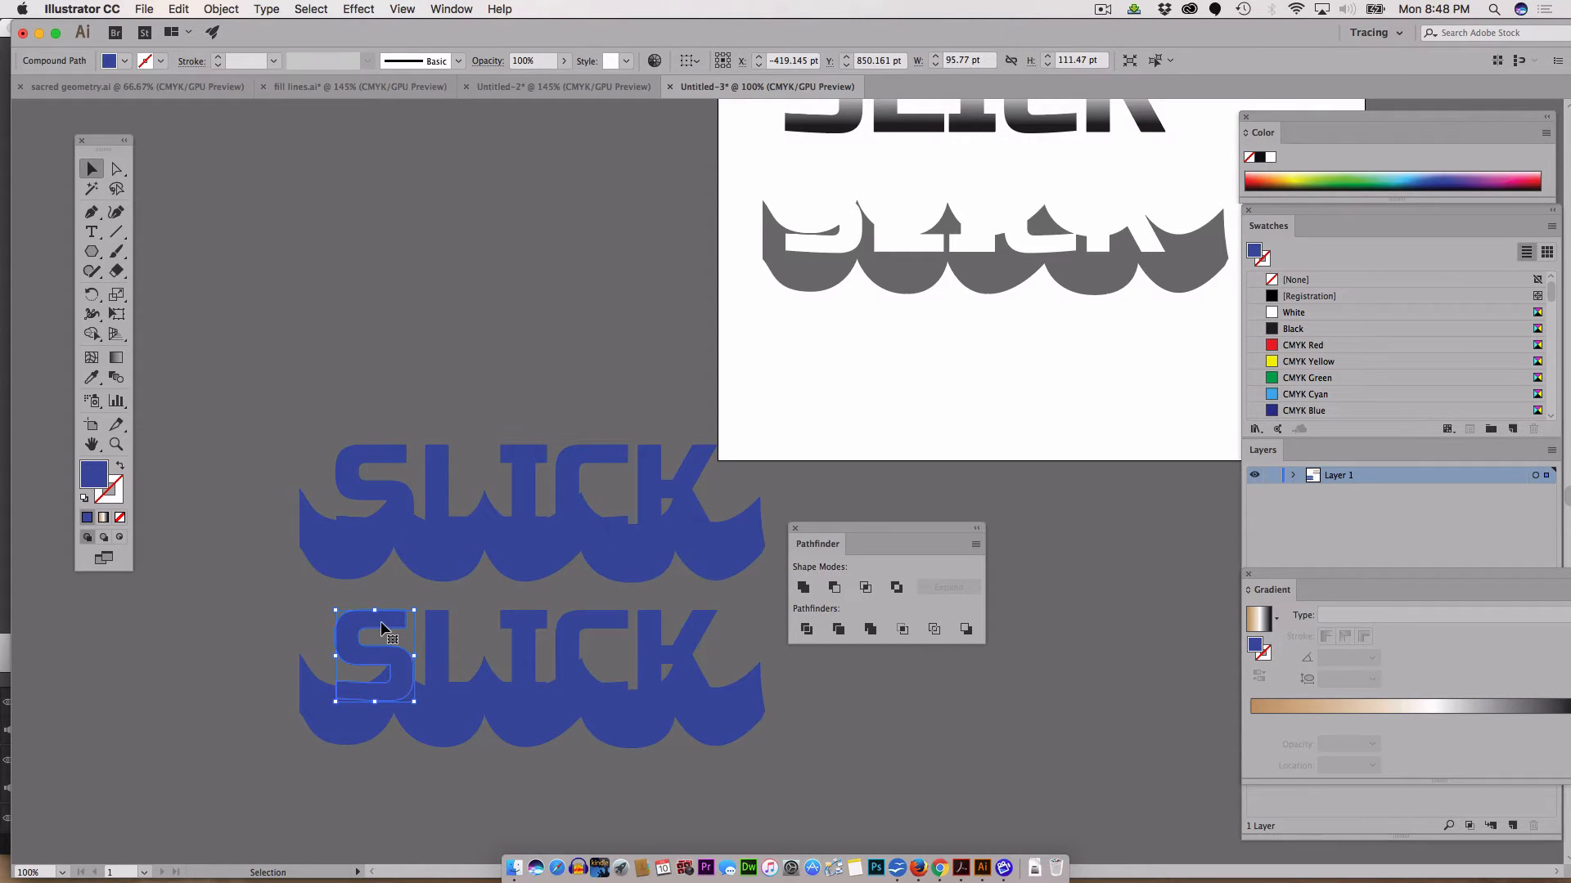
pyautogui.click(307, 700)
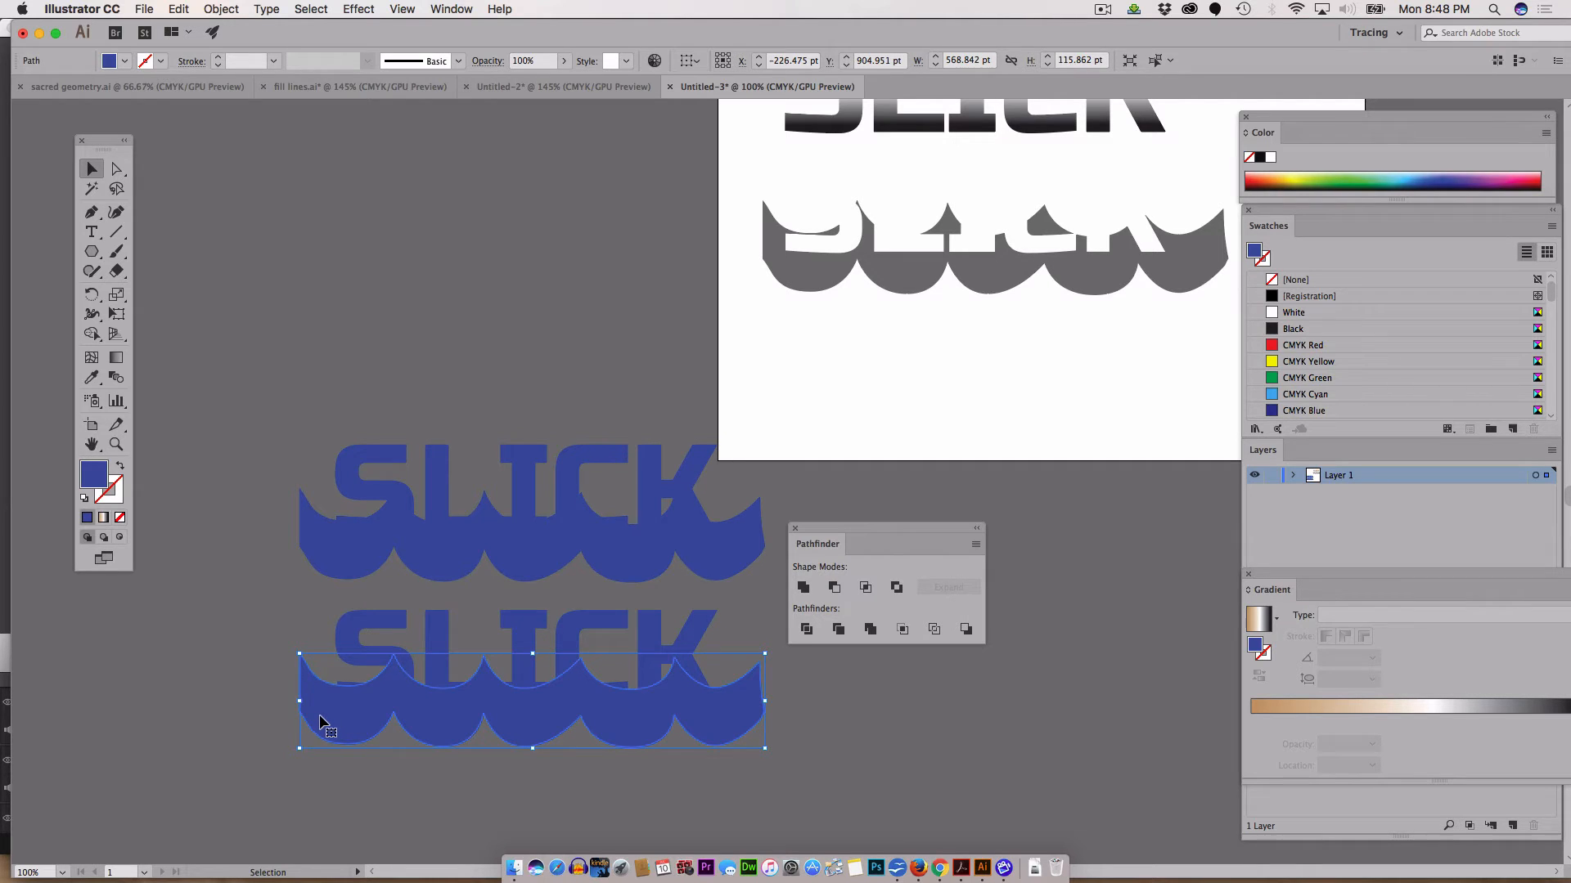
pyautogui.click(304, 605)
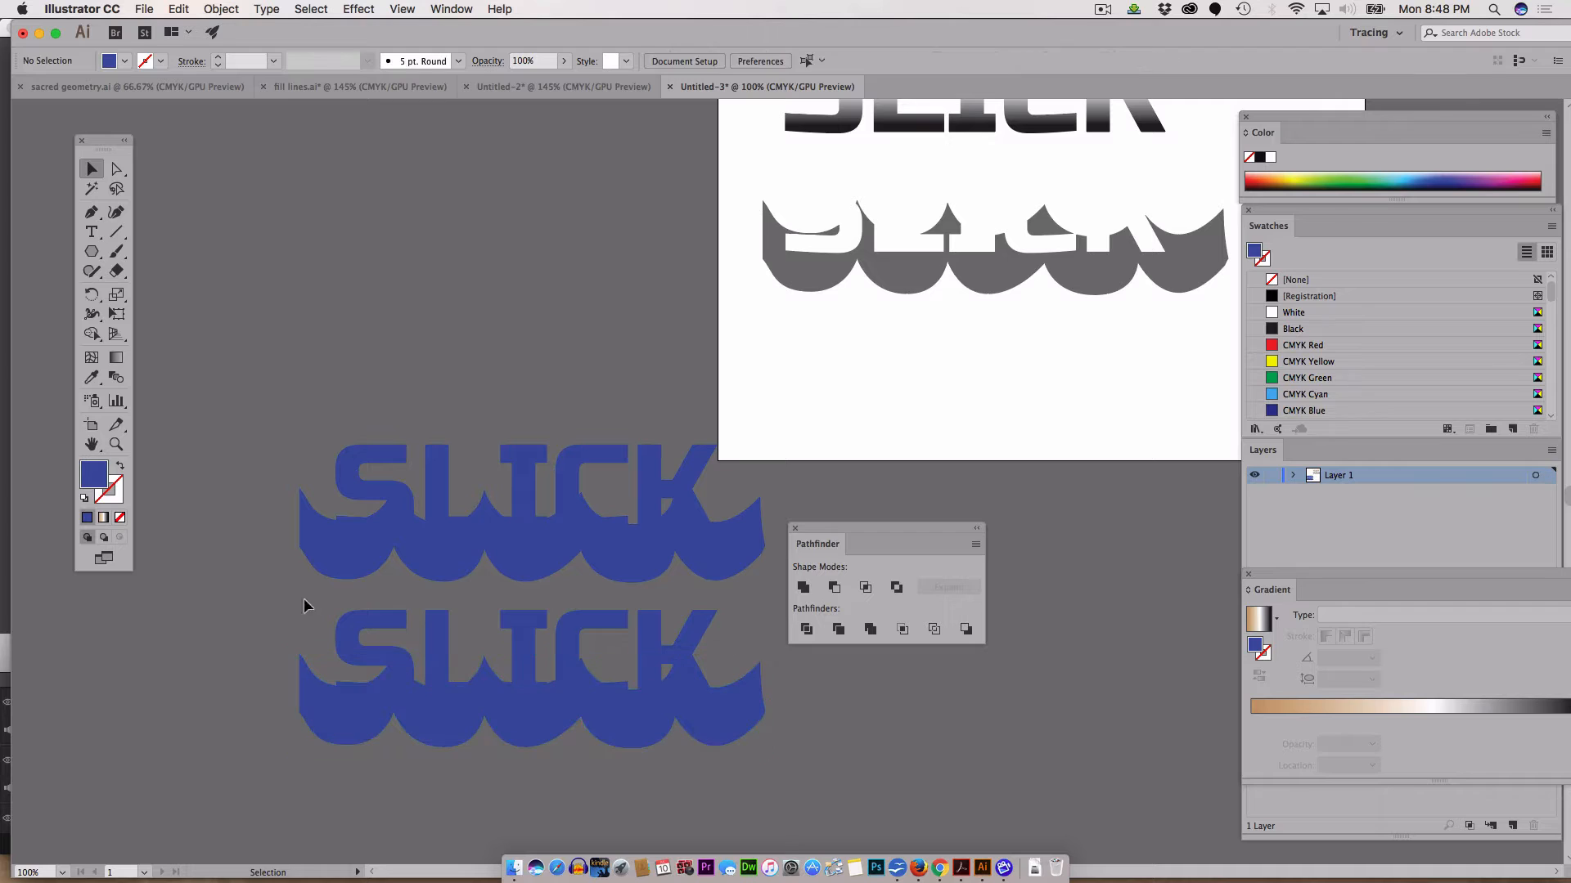
pyautogui.click(357, 721)
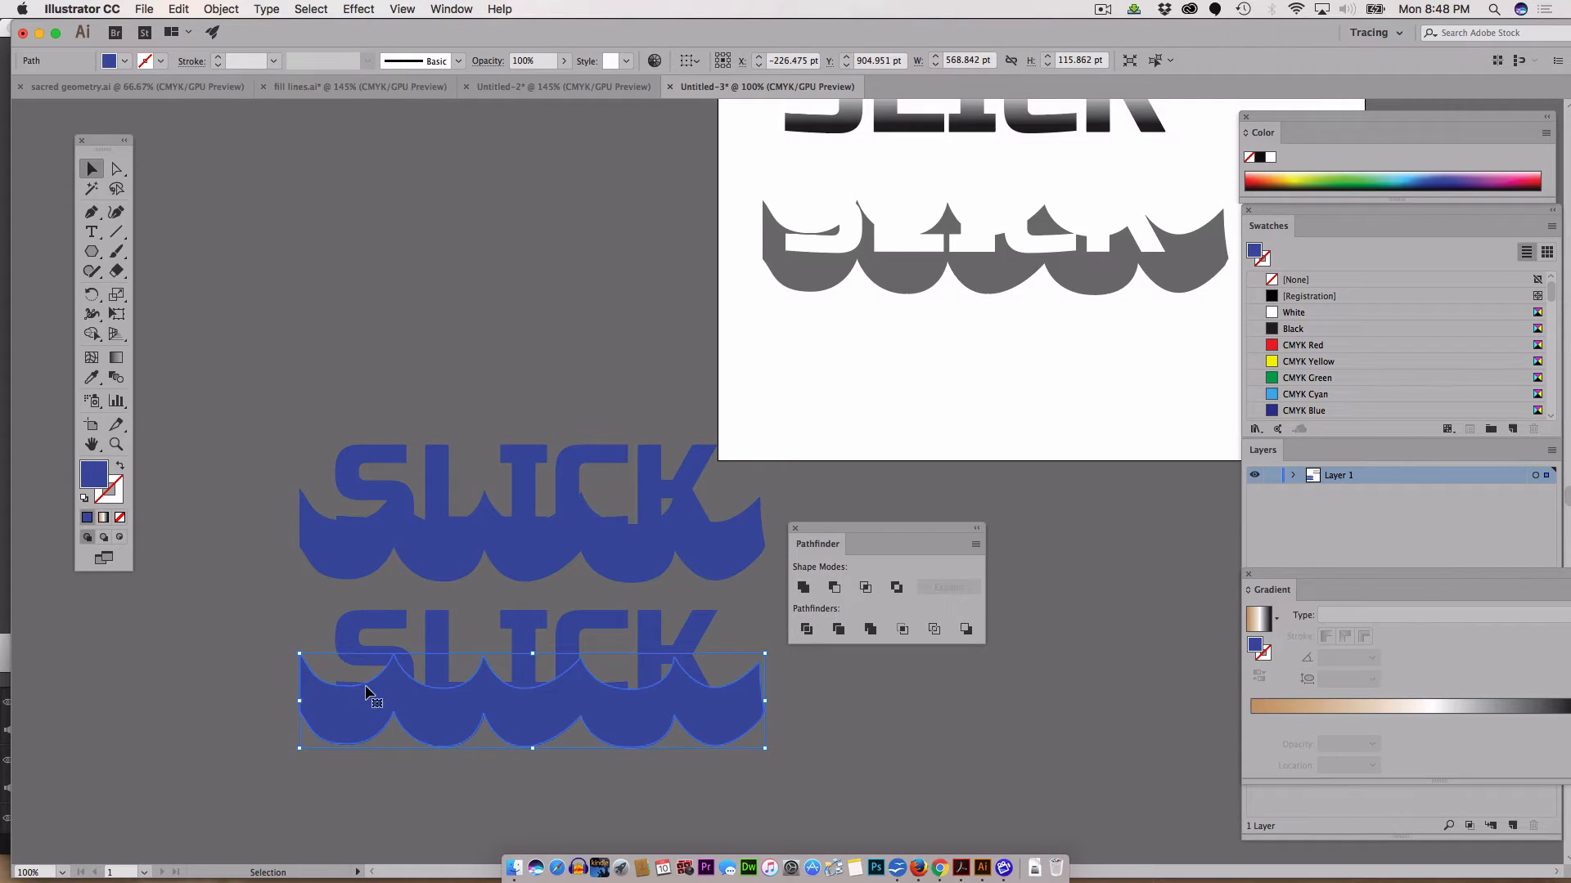
pyautogui.click(1306, 362)
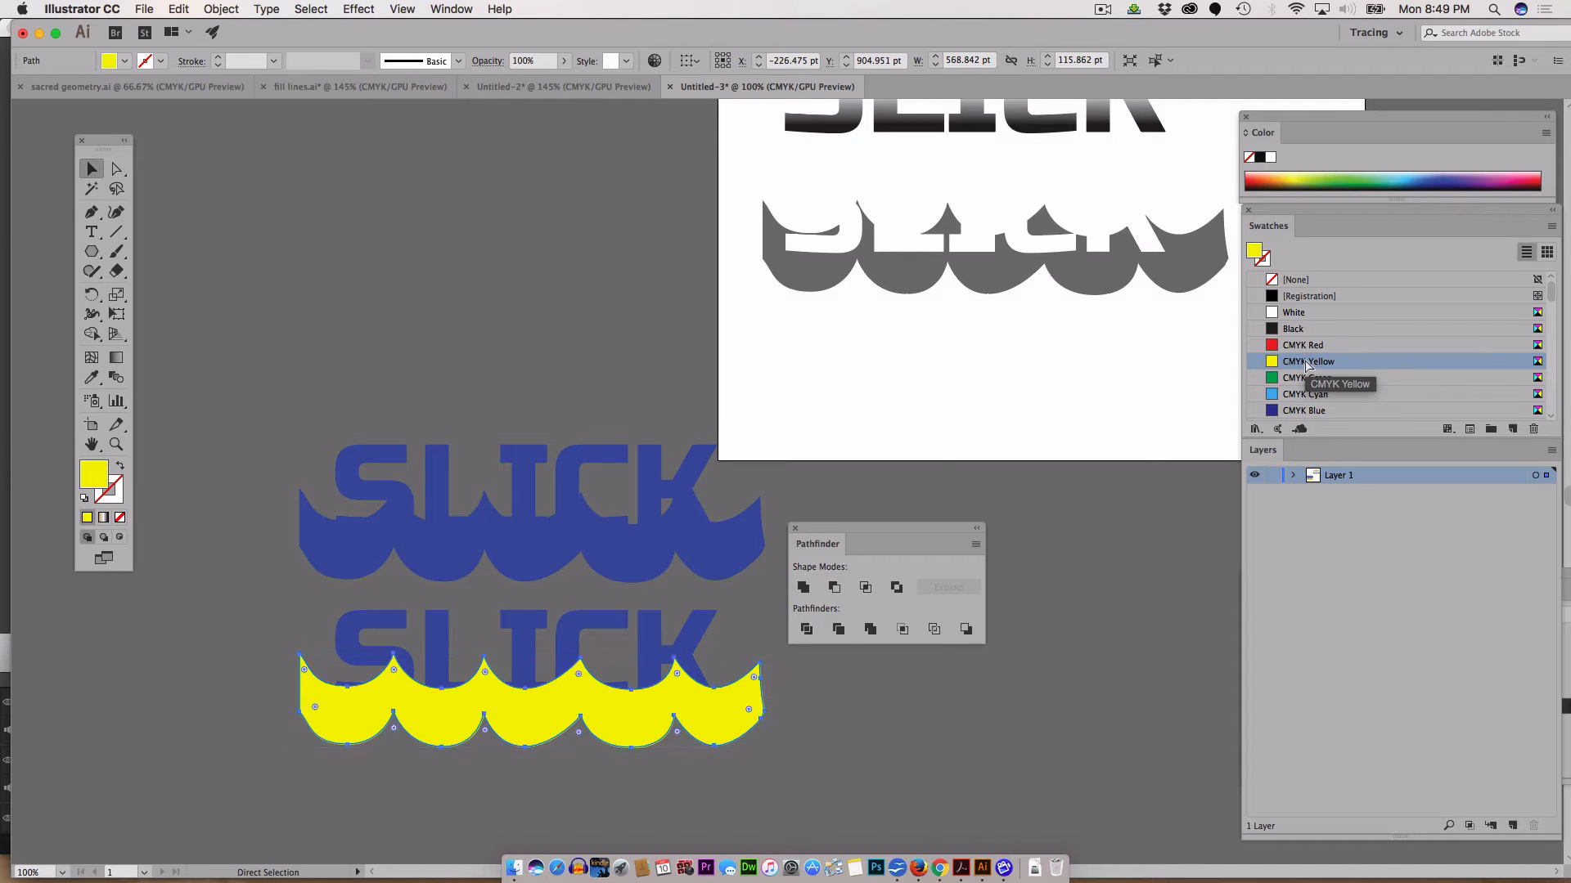
pyautogui.press('super+z')
pyautogui.click(256, 599)
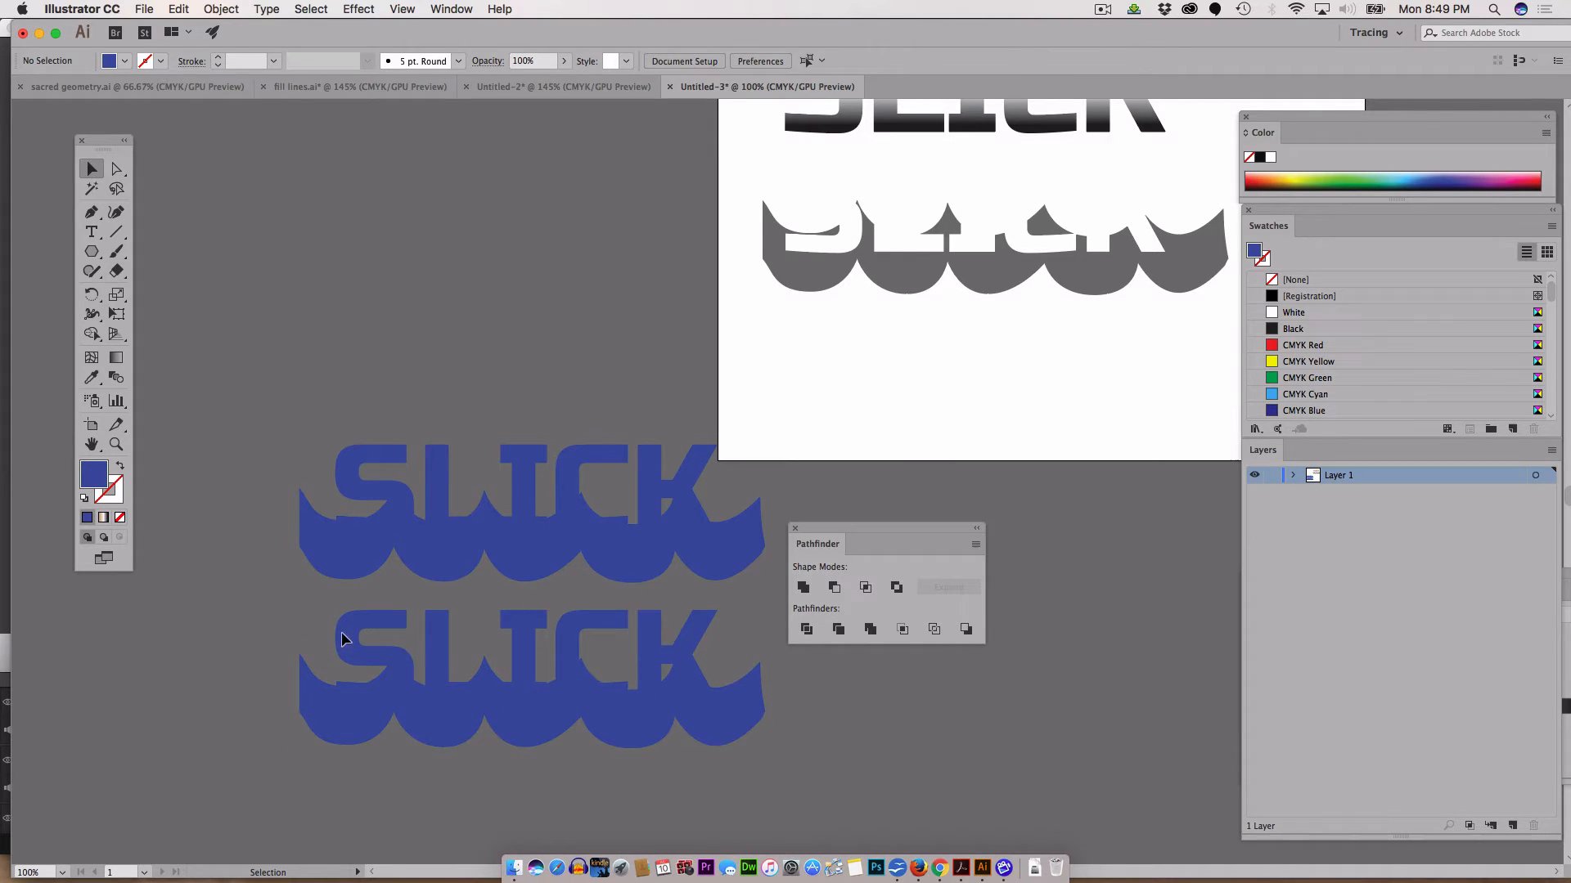
# Step: Copy the lower wavy band, and subtract the band from the lower letter S with Minus Front
pyautogui.click(435, 714)
pyautogui.click(279, 614)
pyautogui.moveTo(381, 709); pyautogui.dragTo(386, 719)
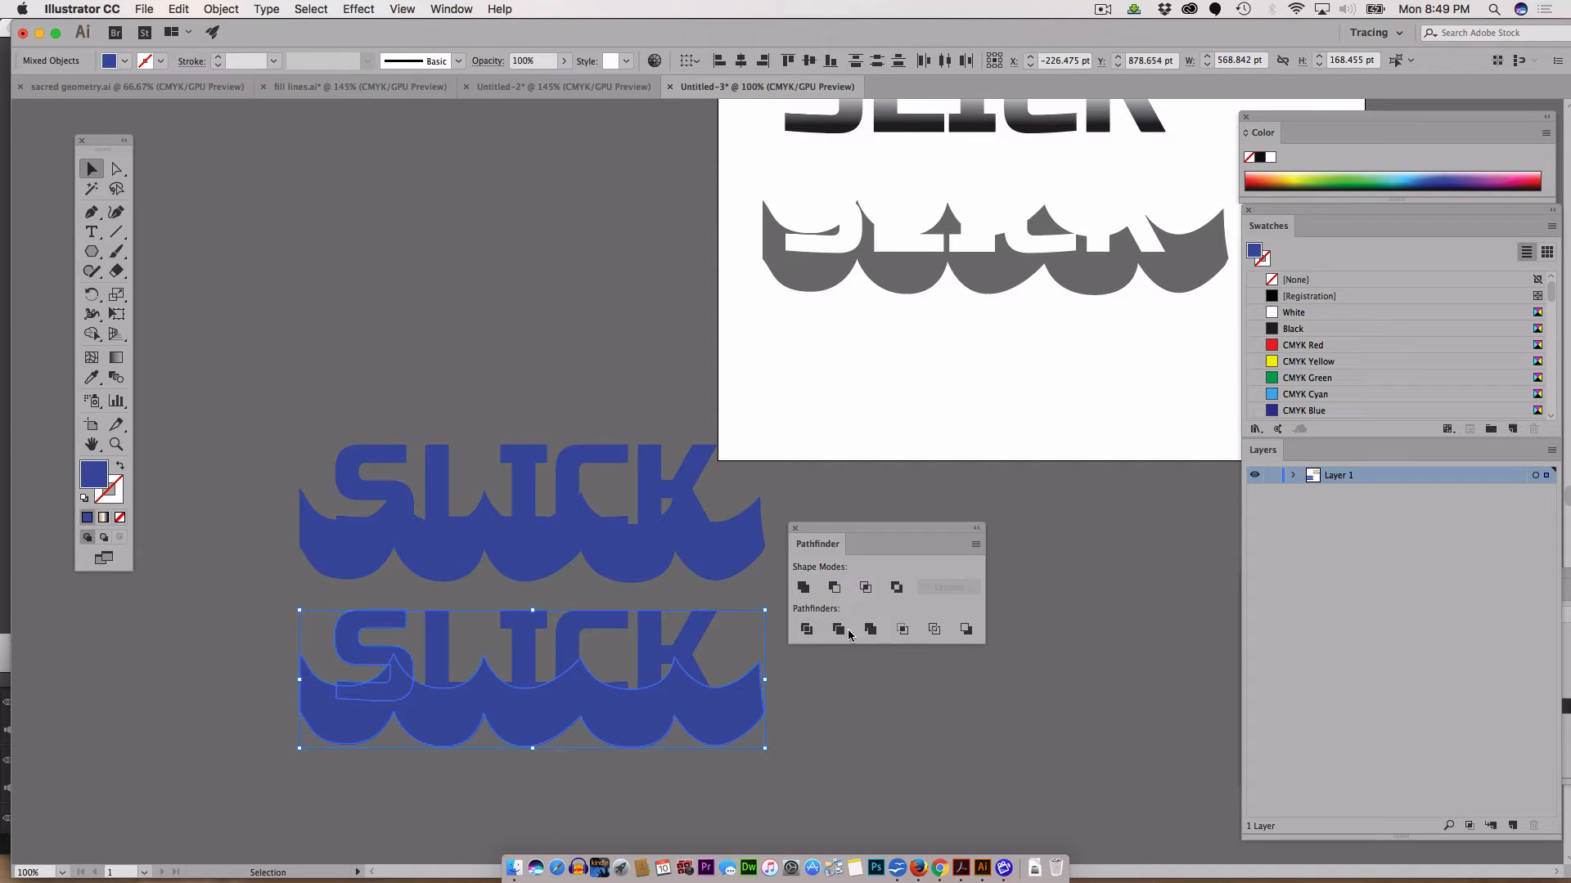
pyautogui.click(835, 588)
pyautogui.click(570, 763)
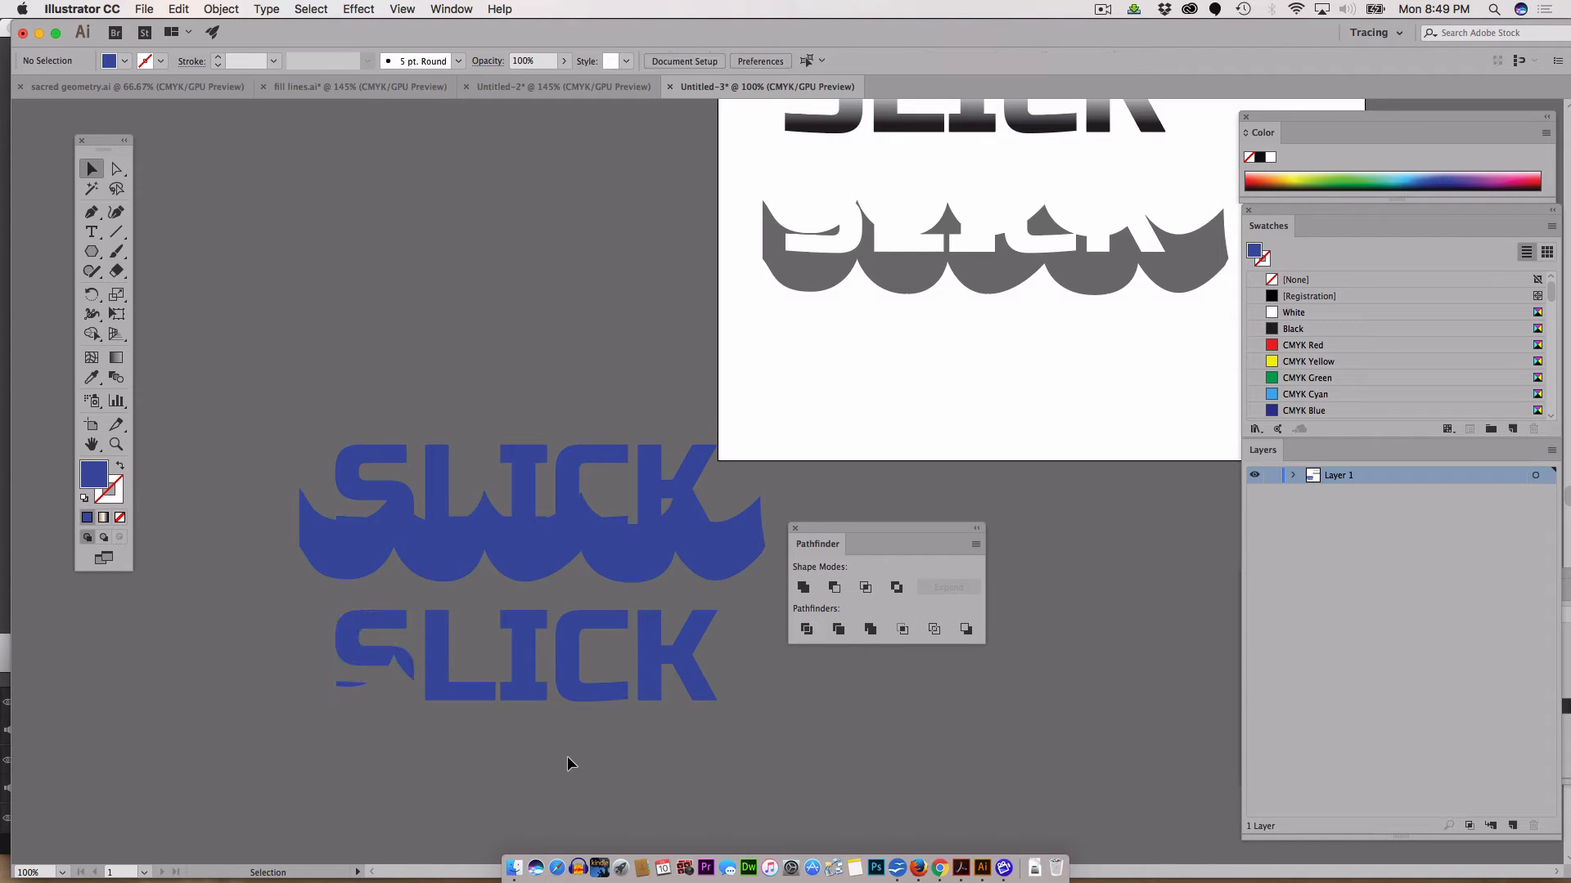
# Step: Paste the copied wavy band in place for each of the lower letters L and I, and cut it from them with Minus Front
pyautogui.click(466, 693)
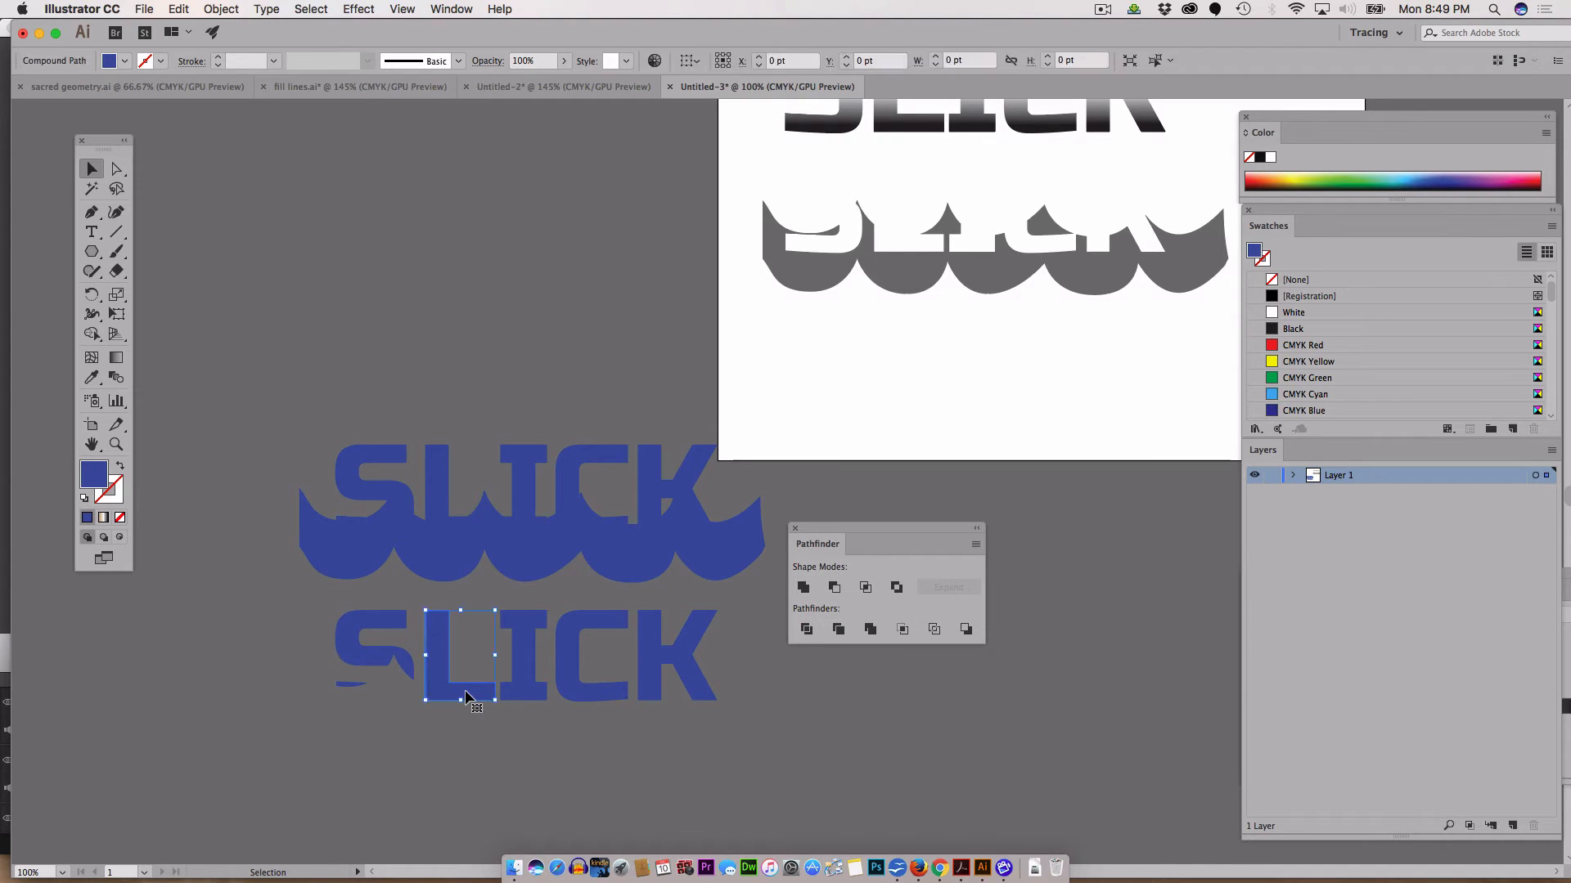
pyautogui.press('super+z')
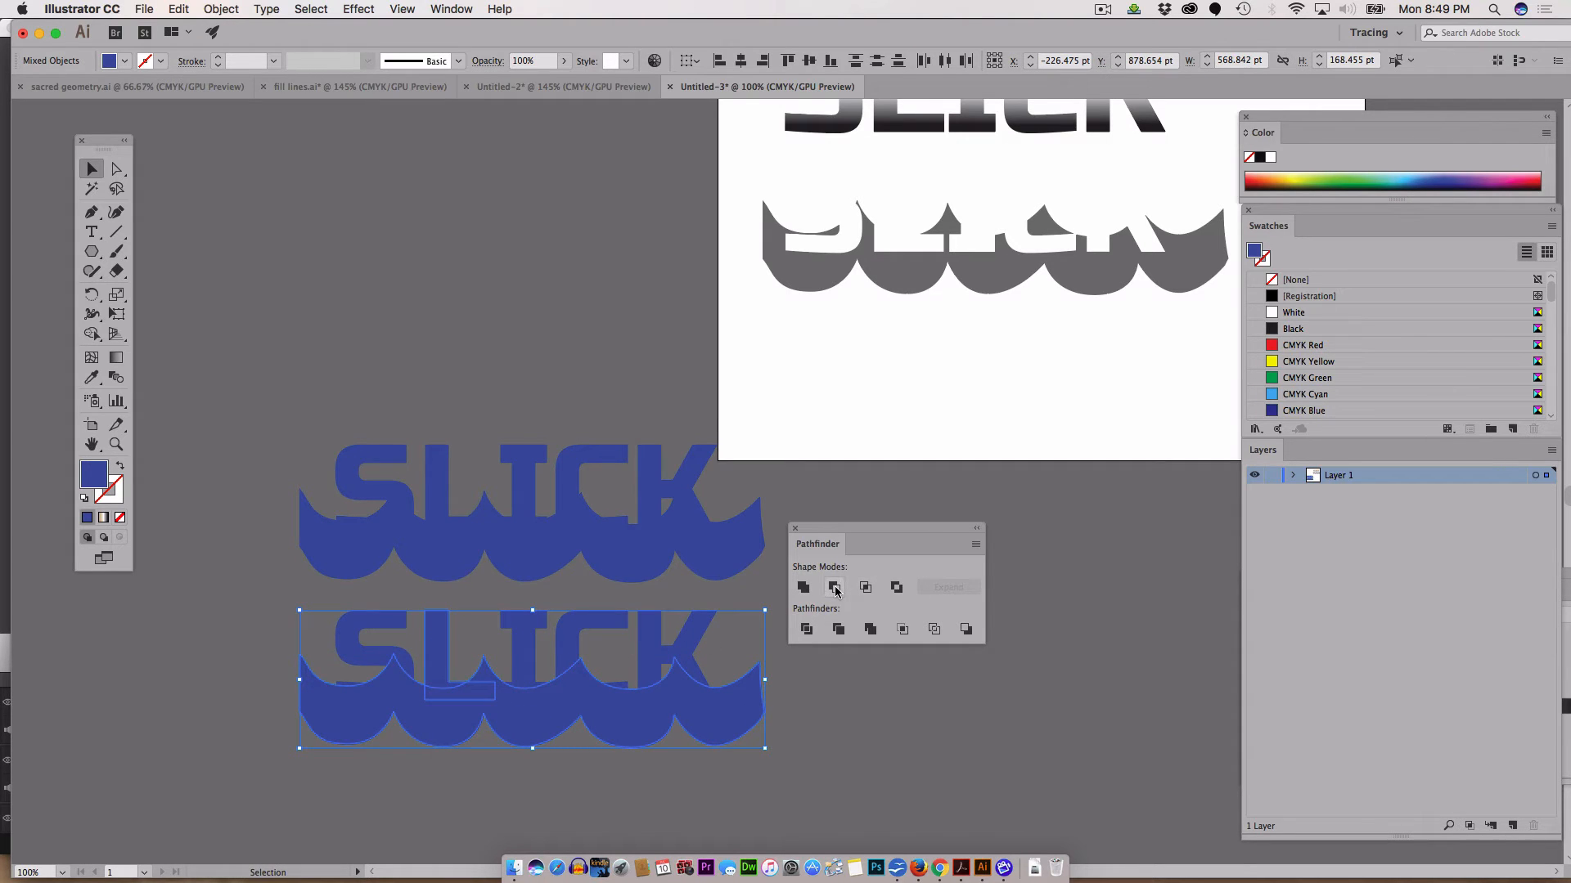
pyautogui.click(835, 589)
pyautogui.click(432, 646)
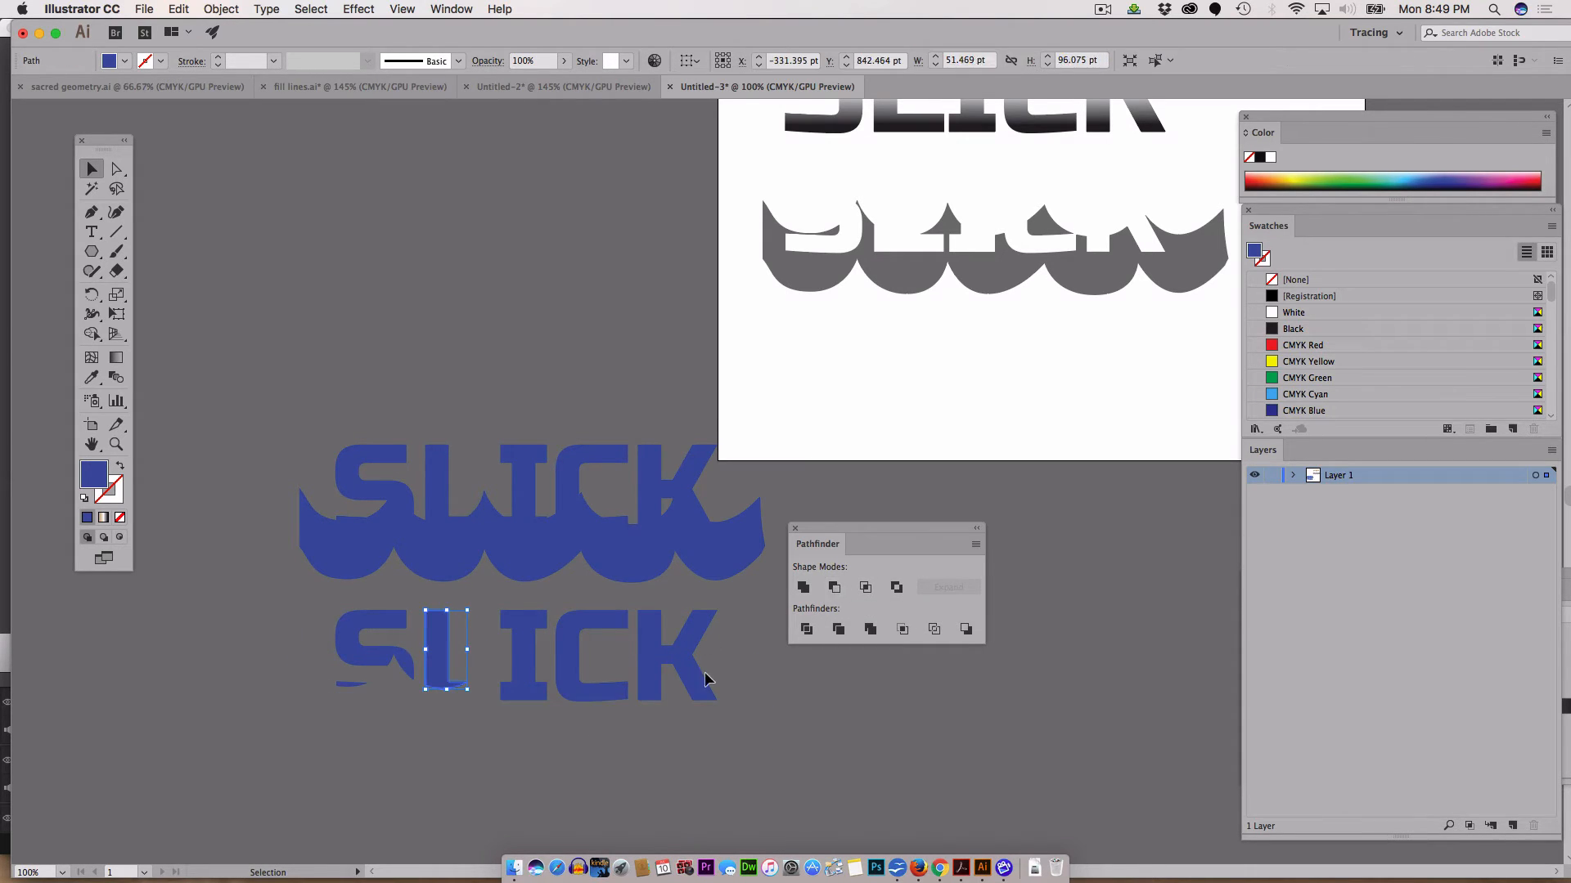
pyautogui.click(540, 735)
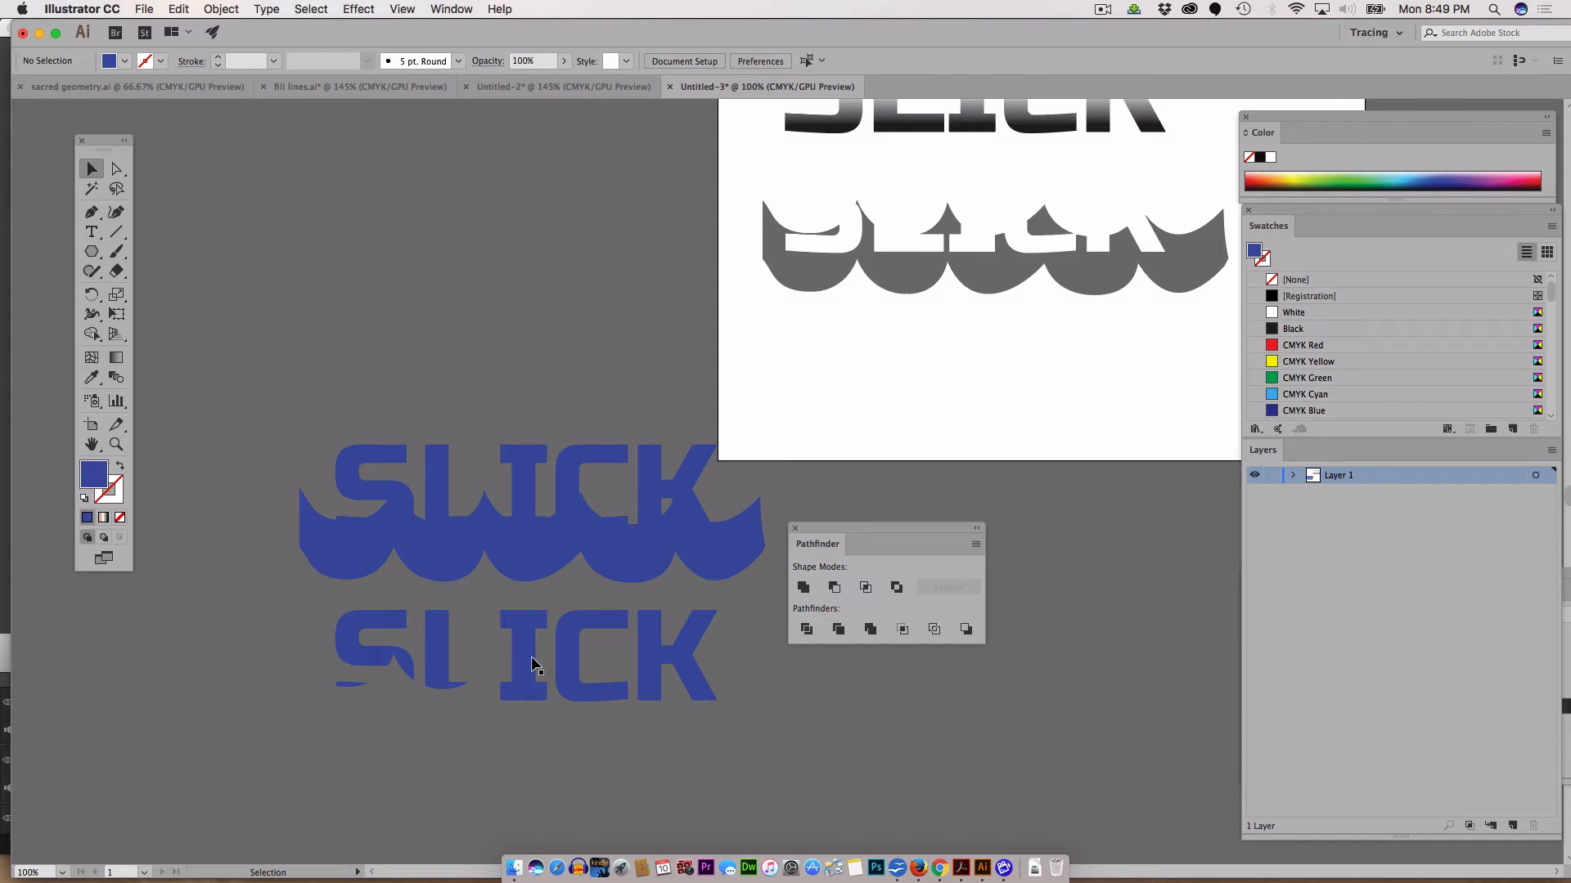
pyautogui.press('super+f')
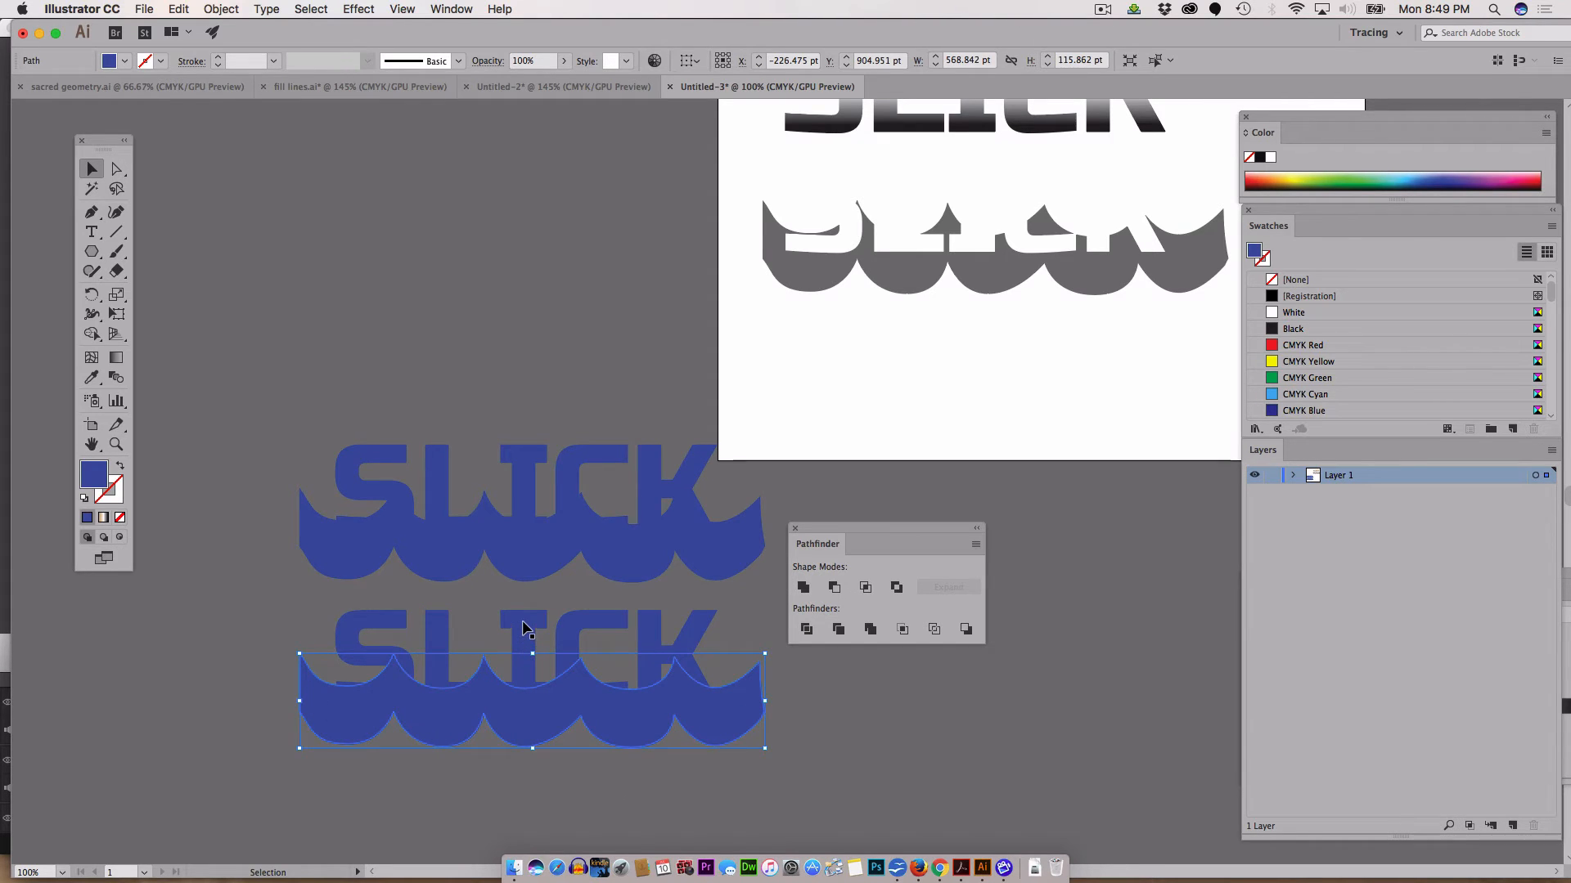
pyautogui.keyDown('shift'); pyautogui.click(524, 630); pyautogui.keyUp('shift')
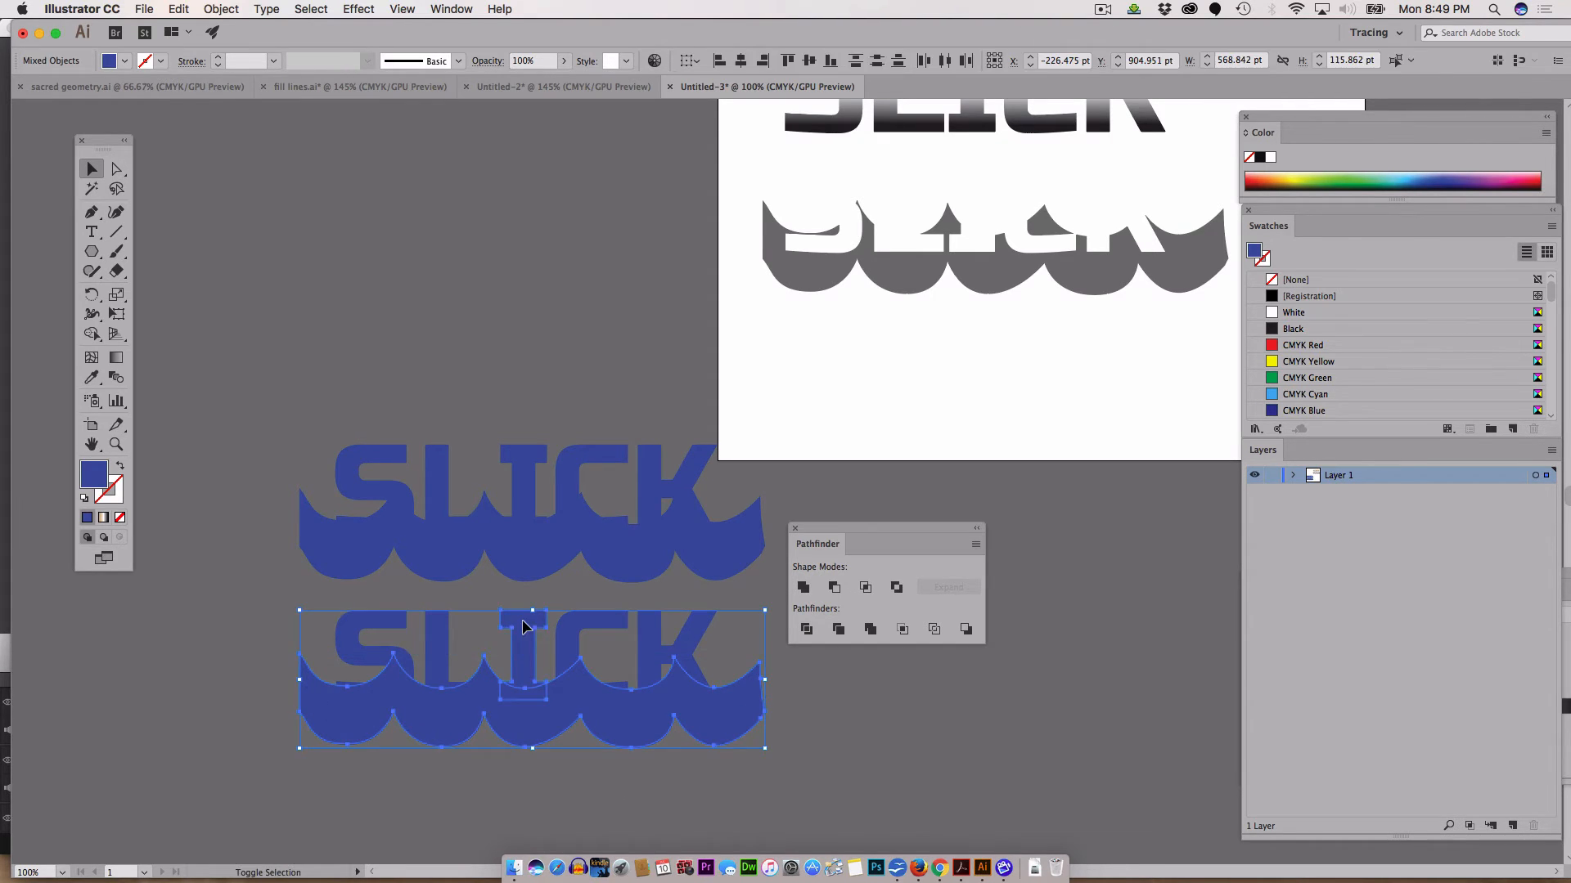
pyautogui.click(835, 587)
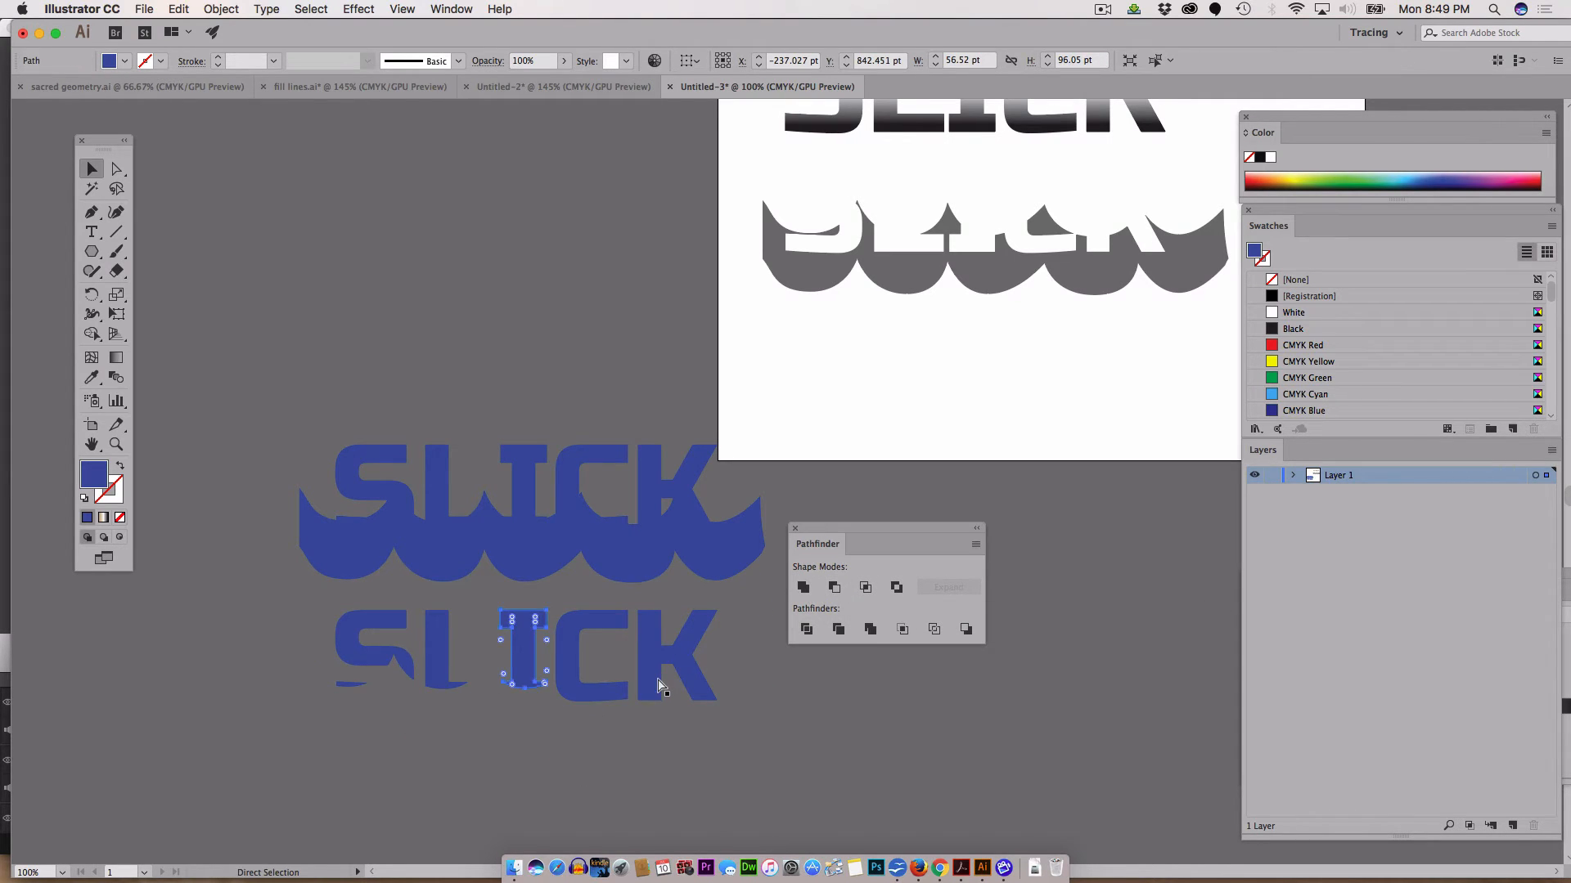
# Step: Cut the lower letters C and K the same way, using a freshly pasted wavy band and Minus Front for each
pyautogui.press('super+z')
pyautogui.keyDown('shift'); pyautogui.click(525, 630); pyautogui.keyUp('shift')
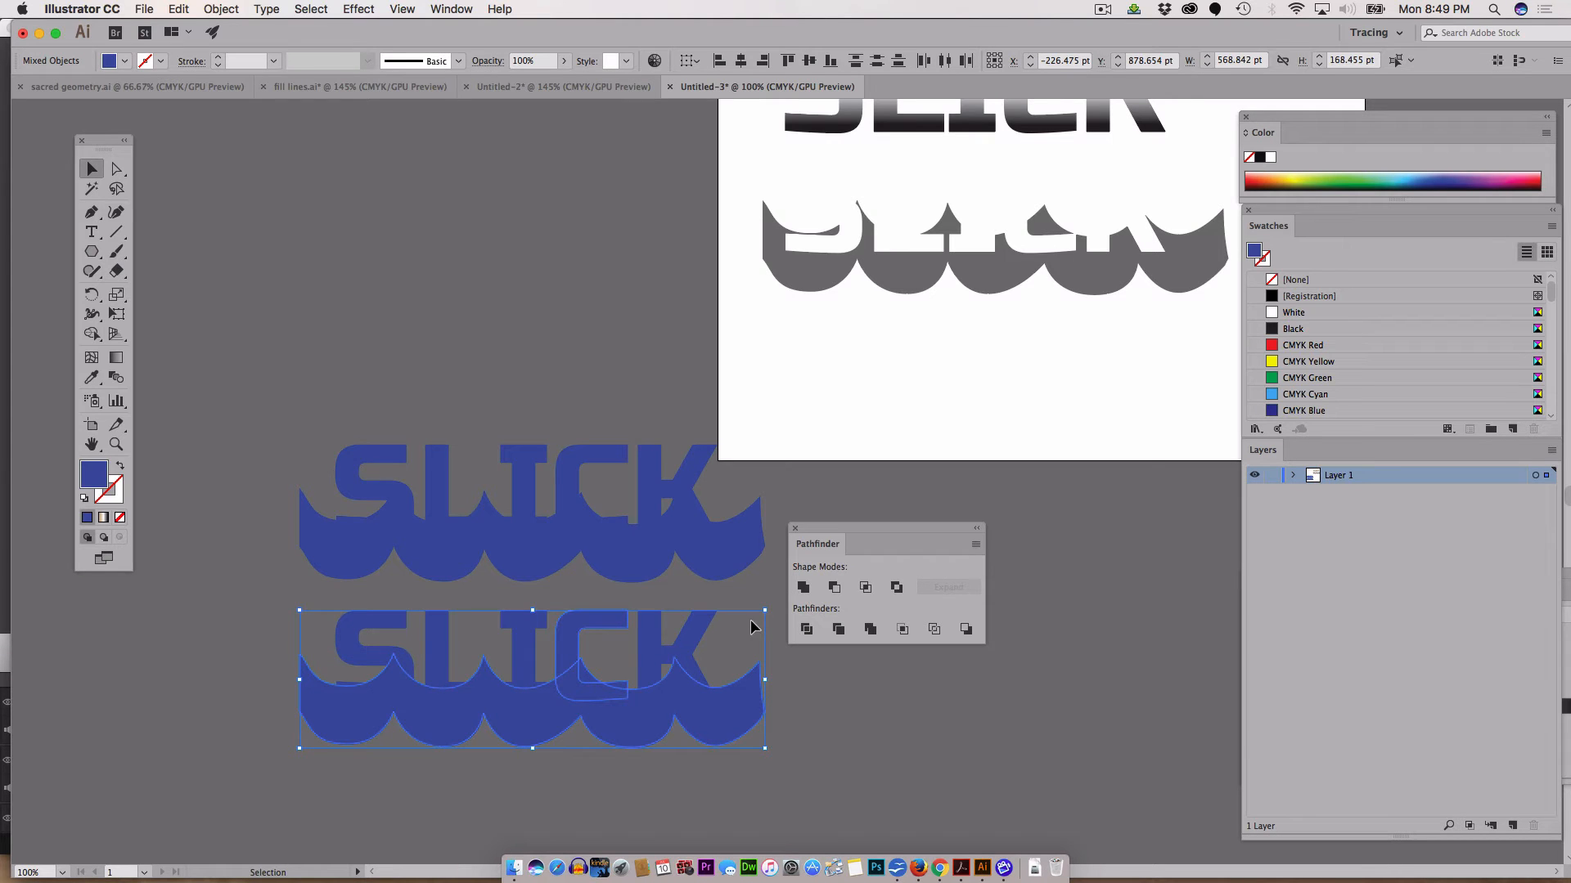
pyautogui.click(834, 587)
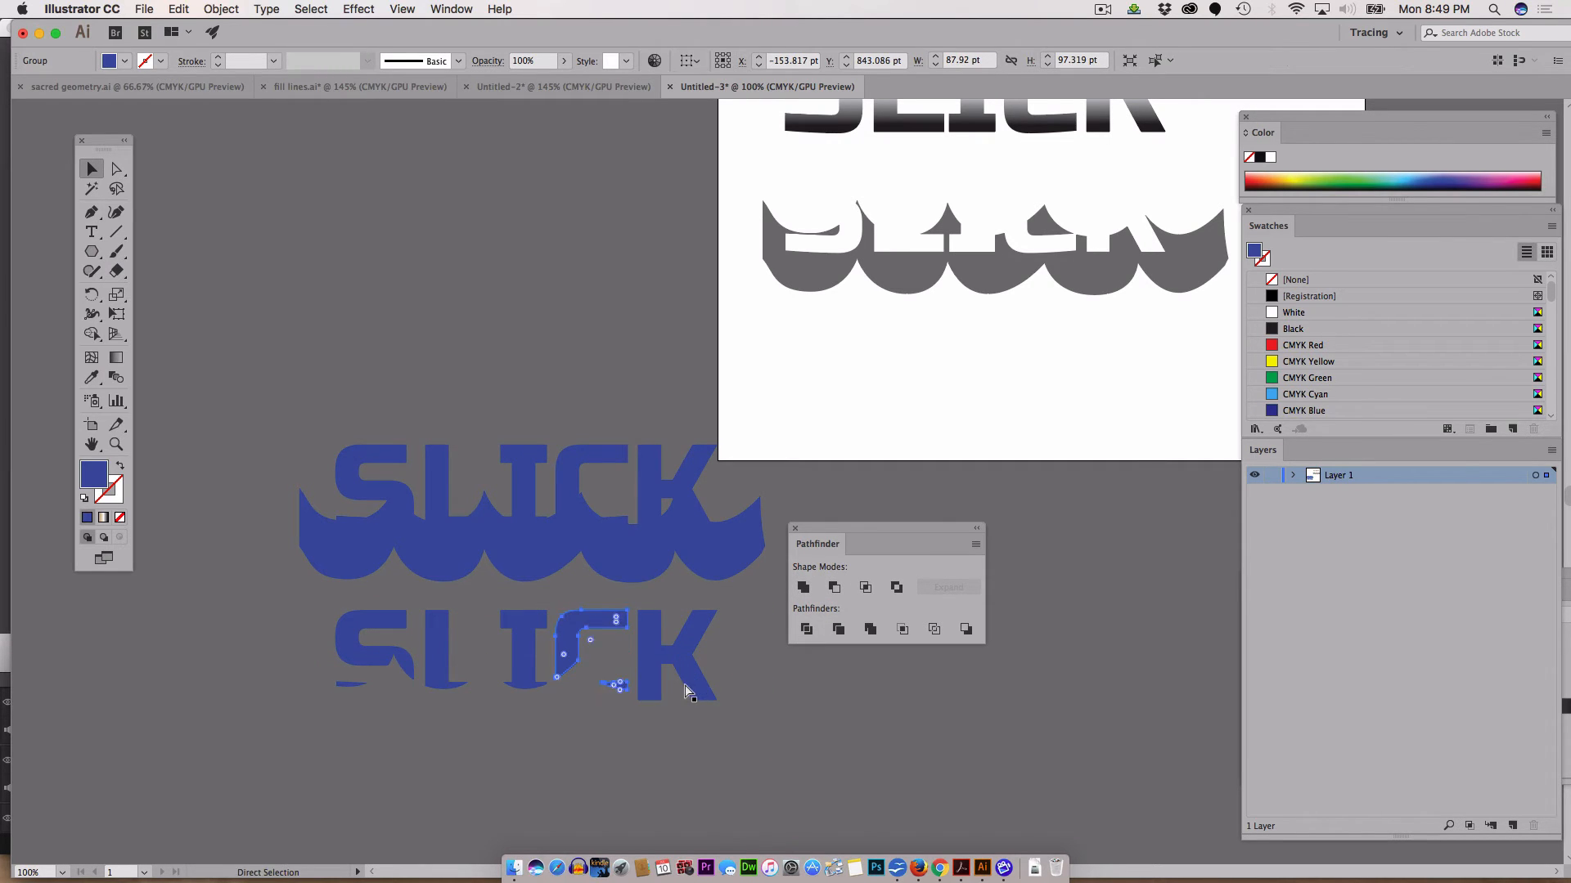
pyautogui.press('super+z')
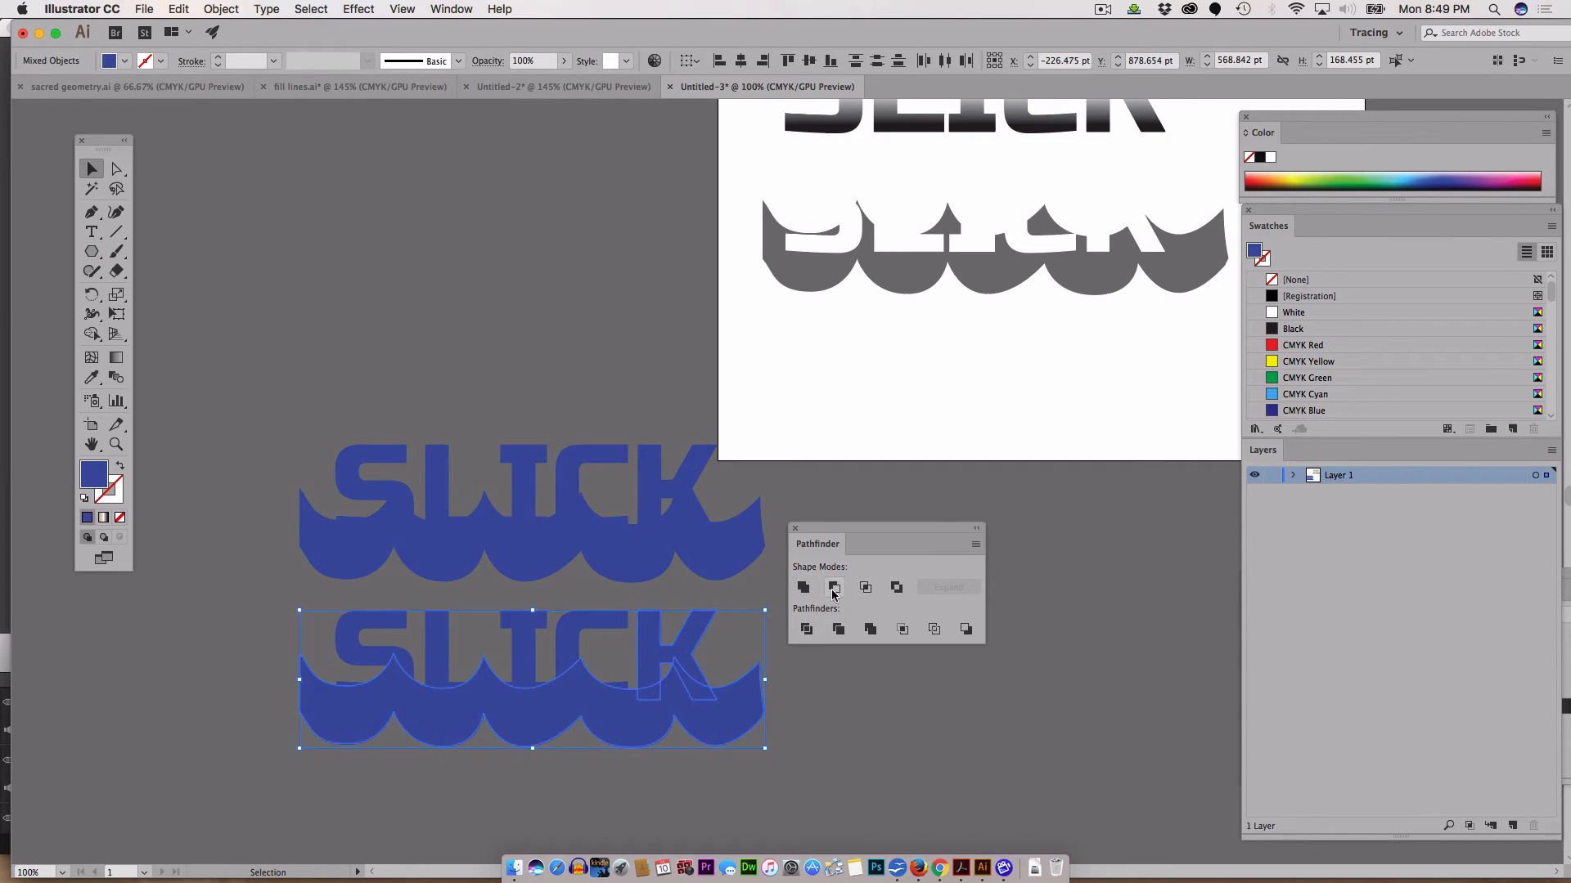
pyautogui.click(833, 587)
pyautogui.click(803, 739)
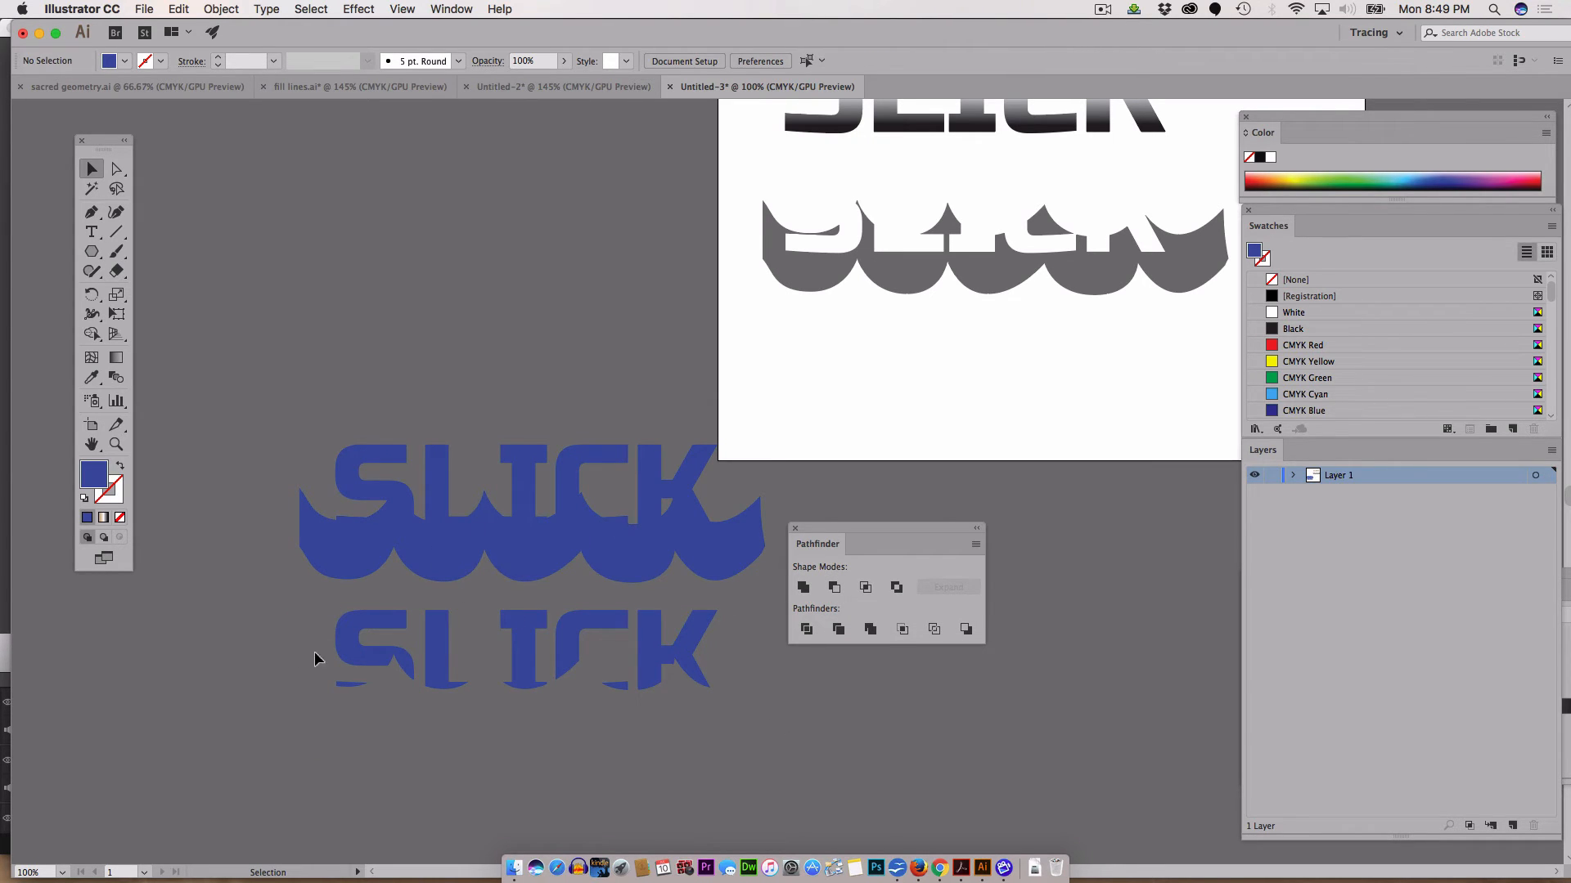
# Step: Move all the cut blue SLICK letters onto the artboard, aligned over the cutout lettering in the gray wave shape
pyautogui.click(718, 688)
pyautogui.moveTo(657, 667); pyautogui.dragTo(1107, 222)
pyautogui.scroll(2, 1156, 418)
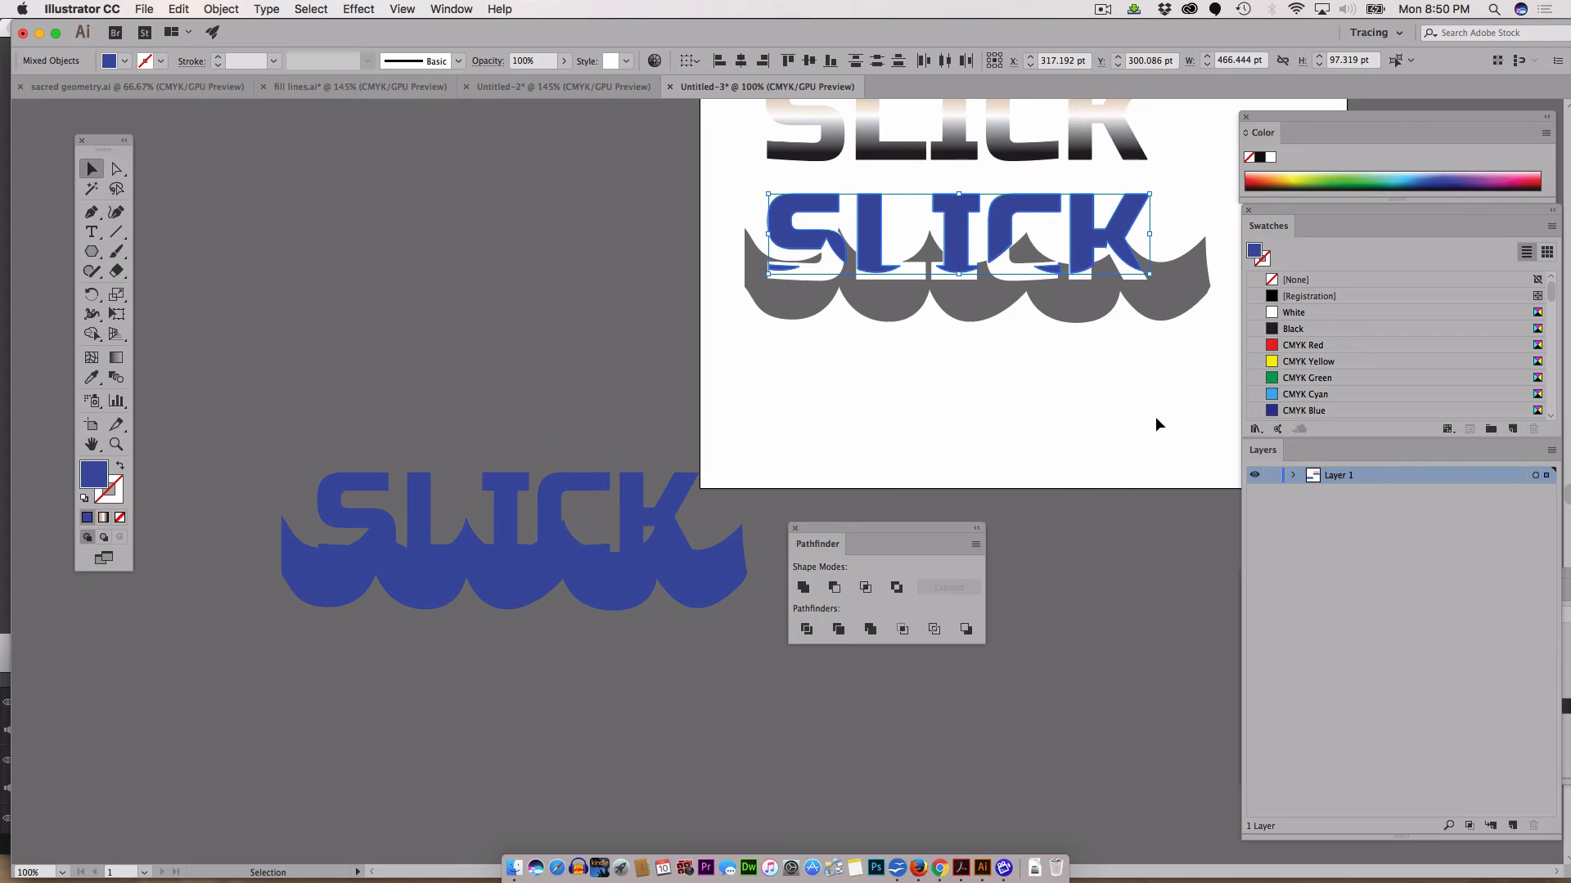
pyautogui.click(1074, 417)
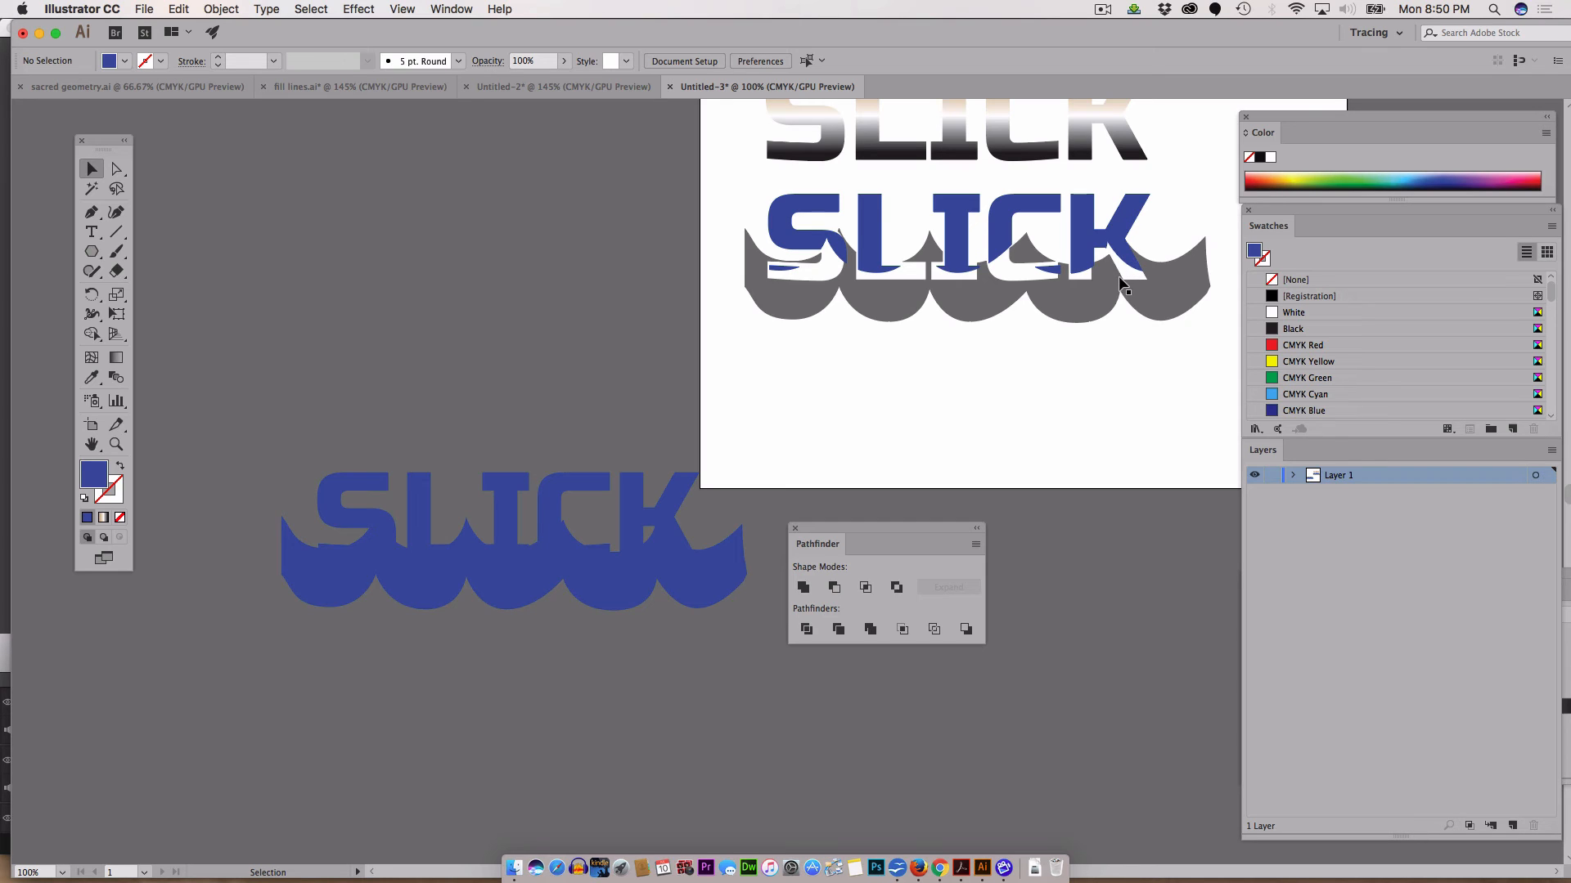
pyautogui.click(1018, 260)
pyautogui.click(1045, 409)
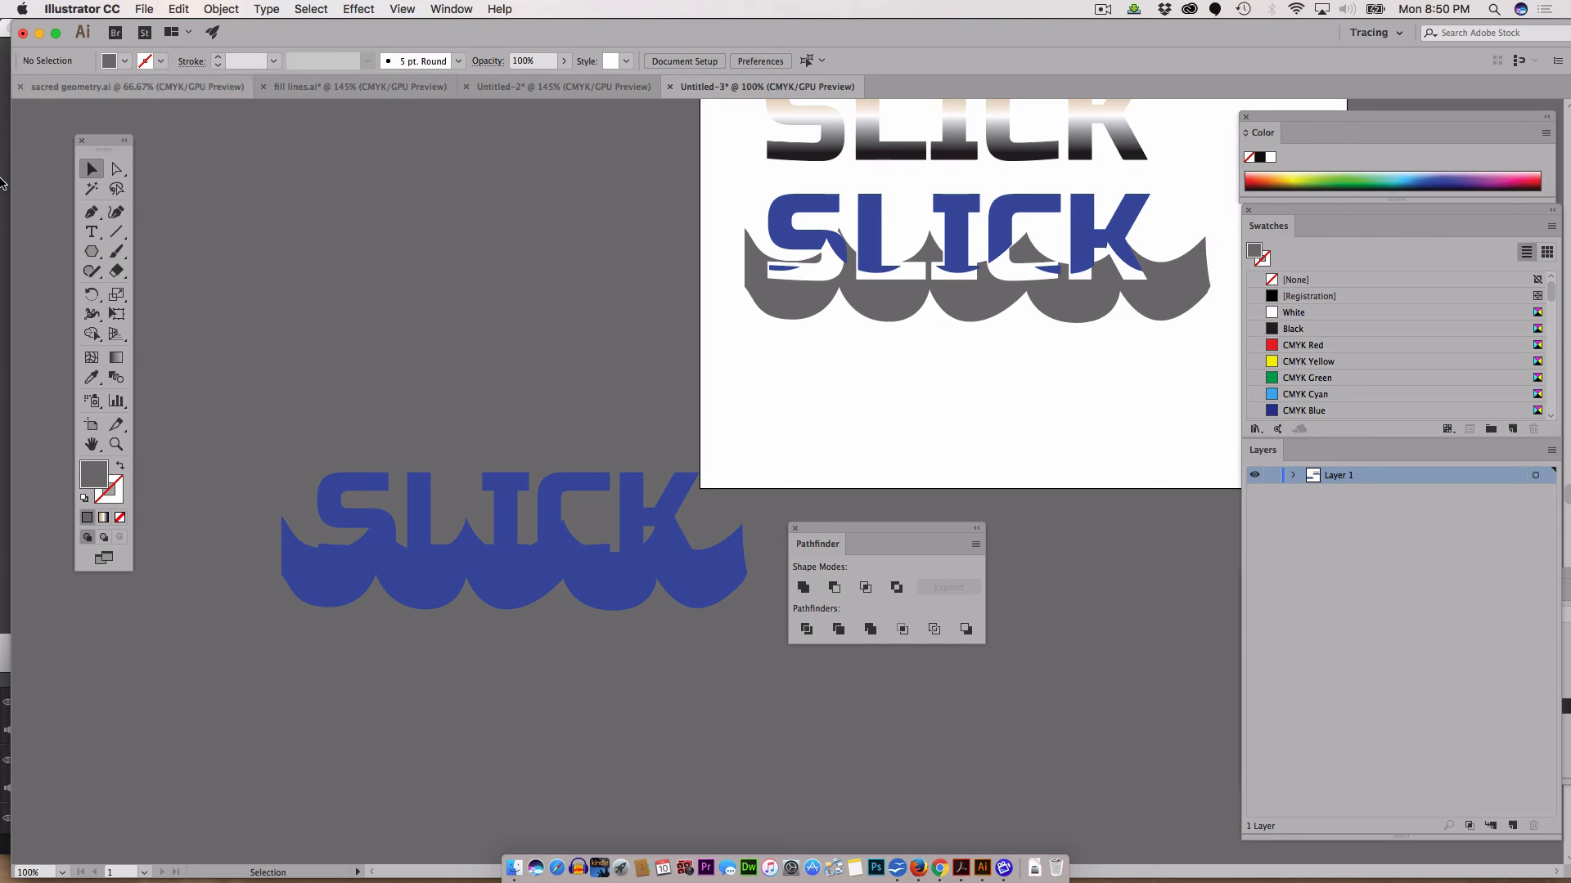
pyautogui.click(92, 252)
pyautogui.click(136, 252)
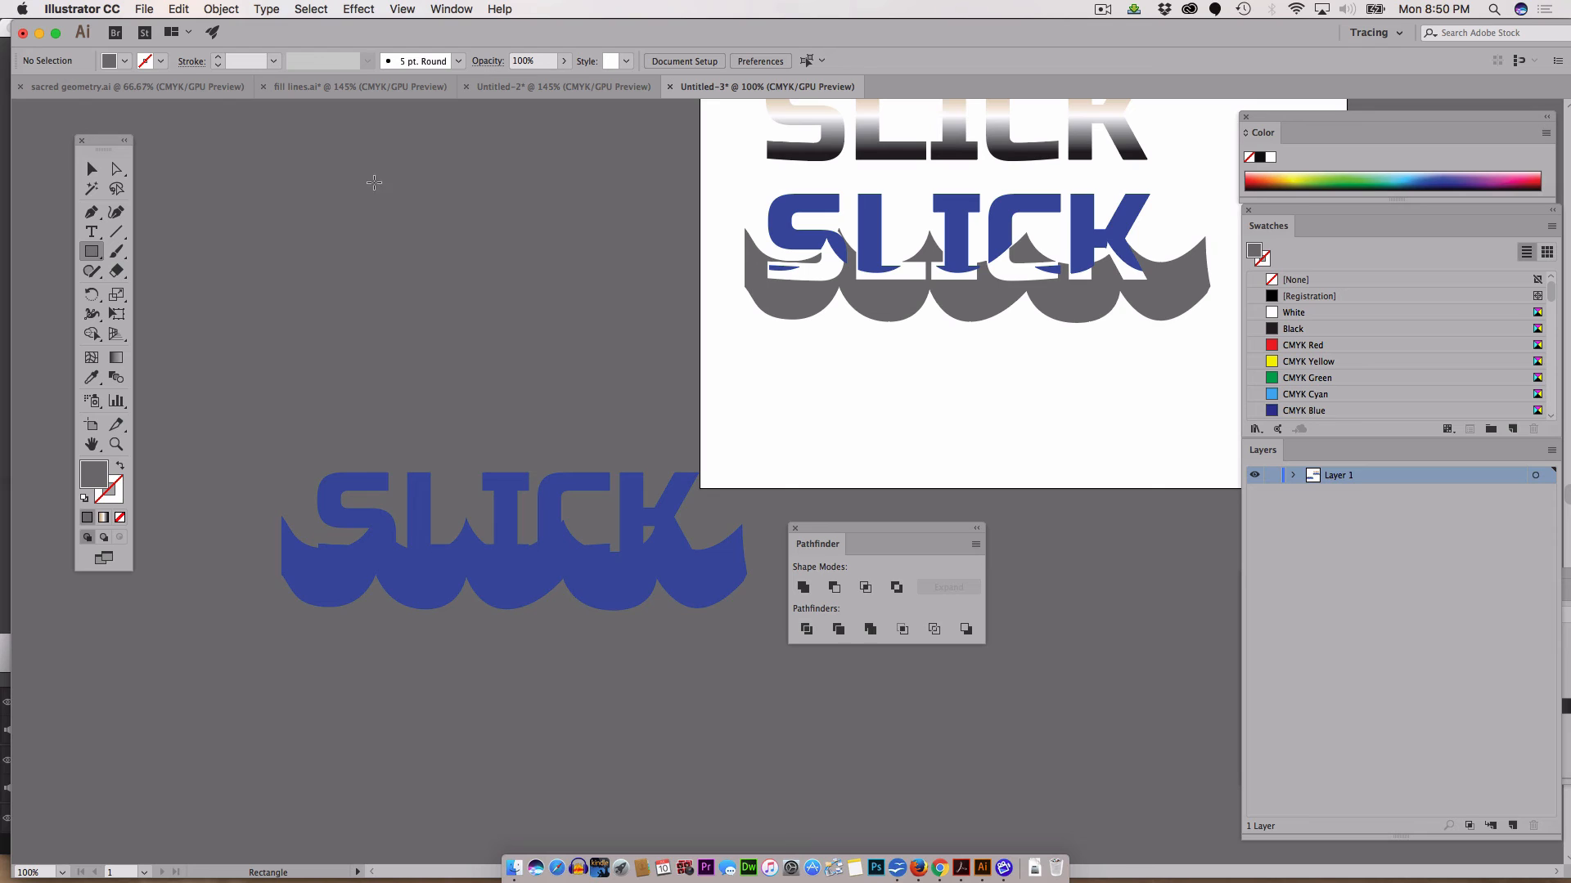
# Step: Place a copy of the blue wavy band directly behind the gray wave shape on the artboard and fill it with CMYK Cyan
pyautogui.click(92, 168)
pyautogui.moveTo(364, 556); pyautogui.dragTo(812, 304)
pyautogui.press('Delete')
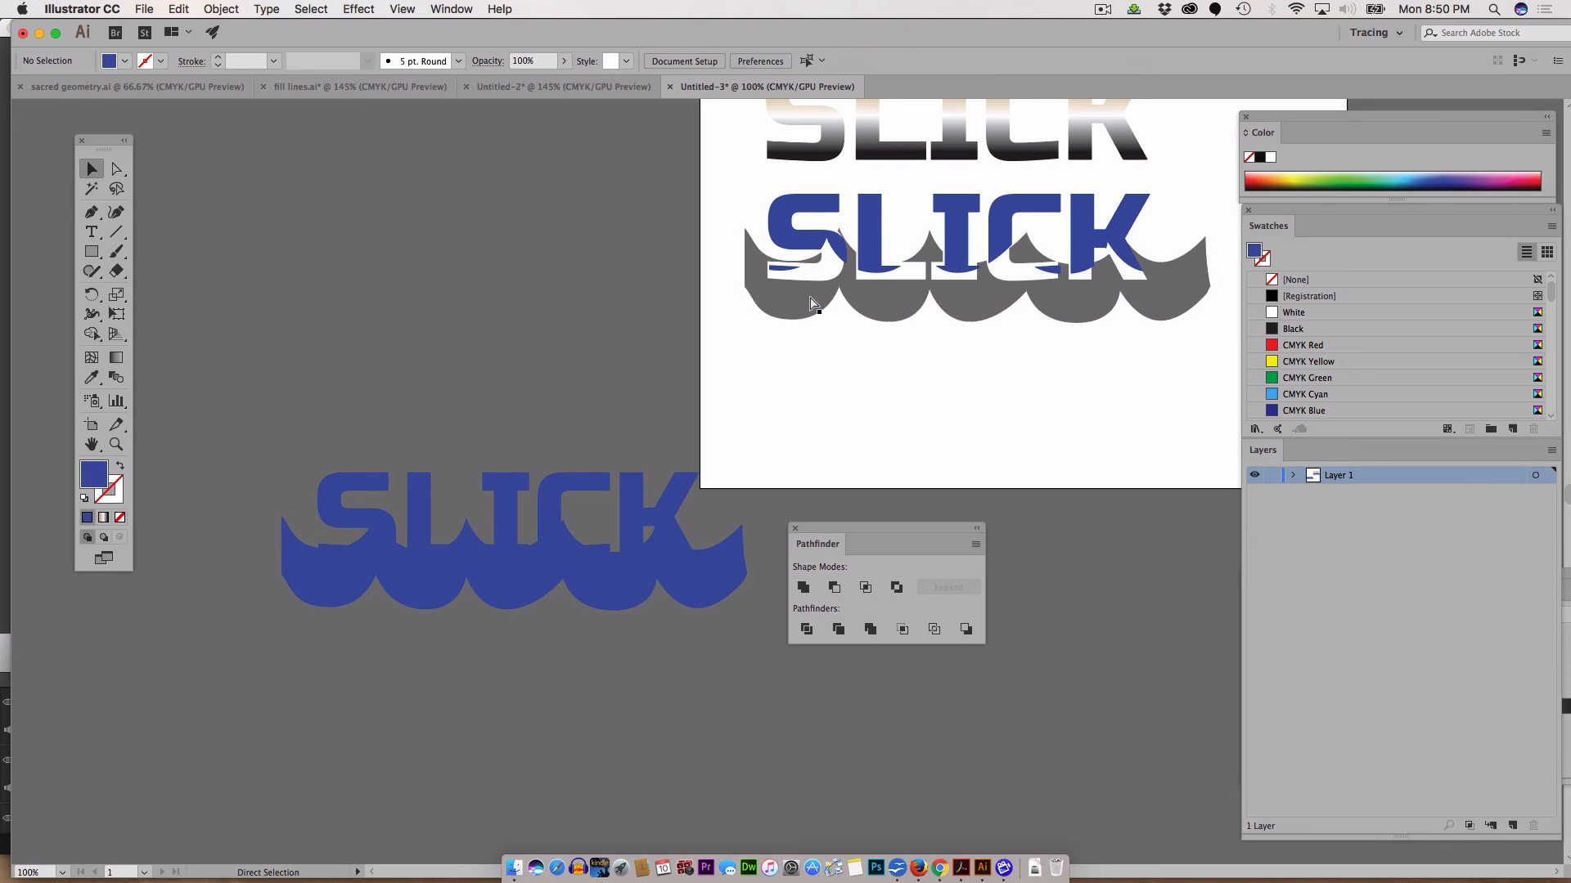
pyautogui.press('super+a')
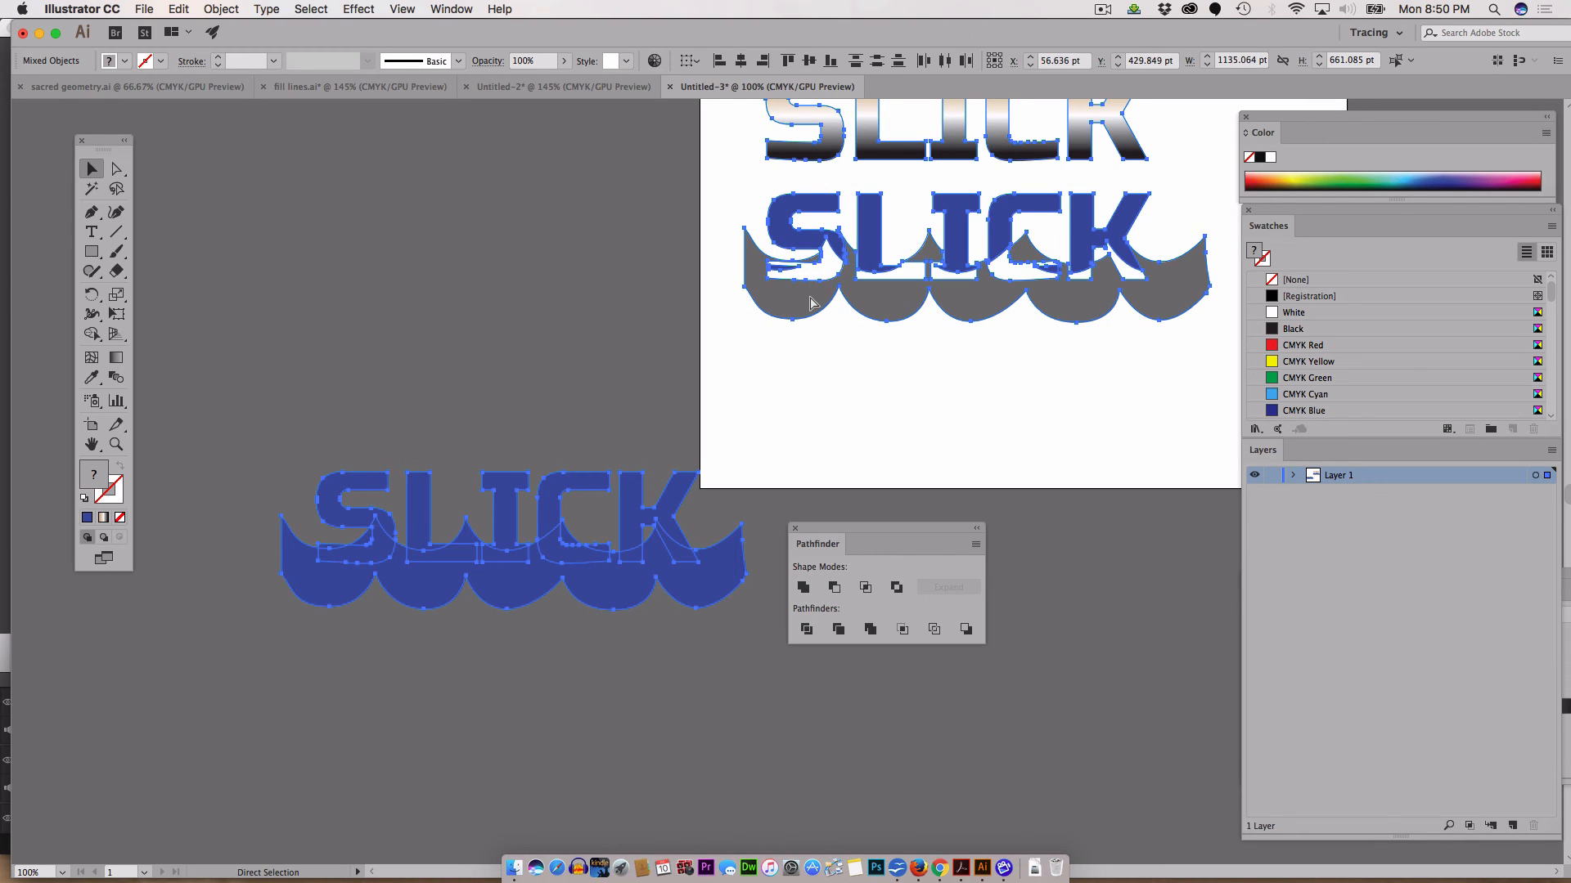
pyautogui.press('super+shift+a')
pyautogui.click(1074, 281)
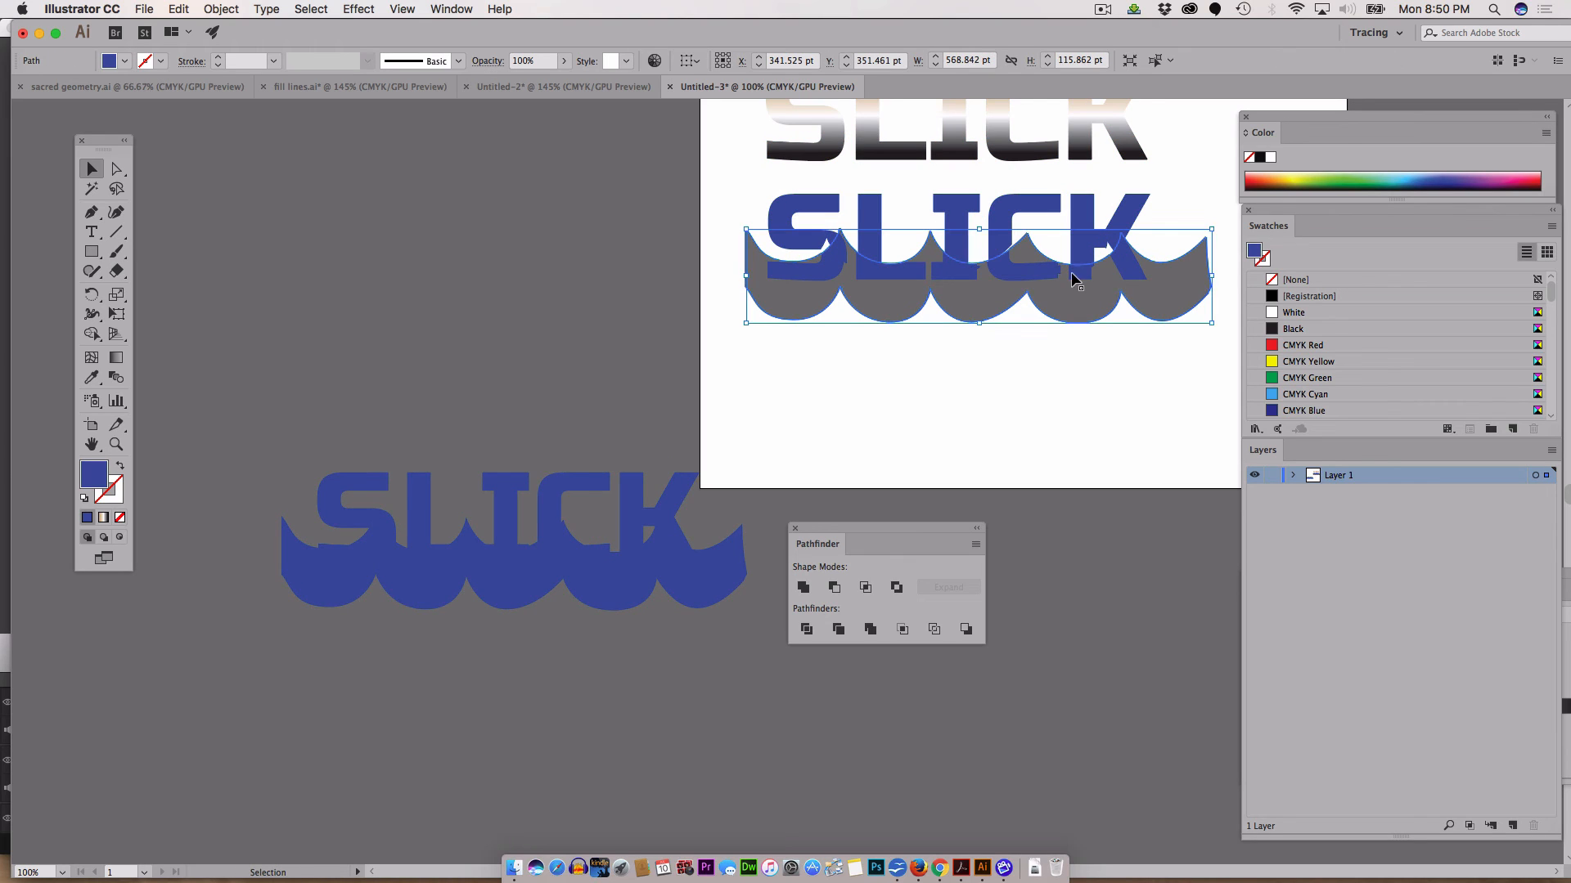
pyautogui.click(1305, 393)
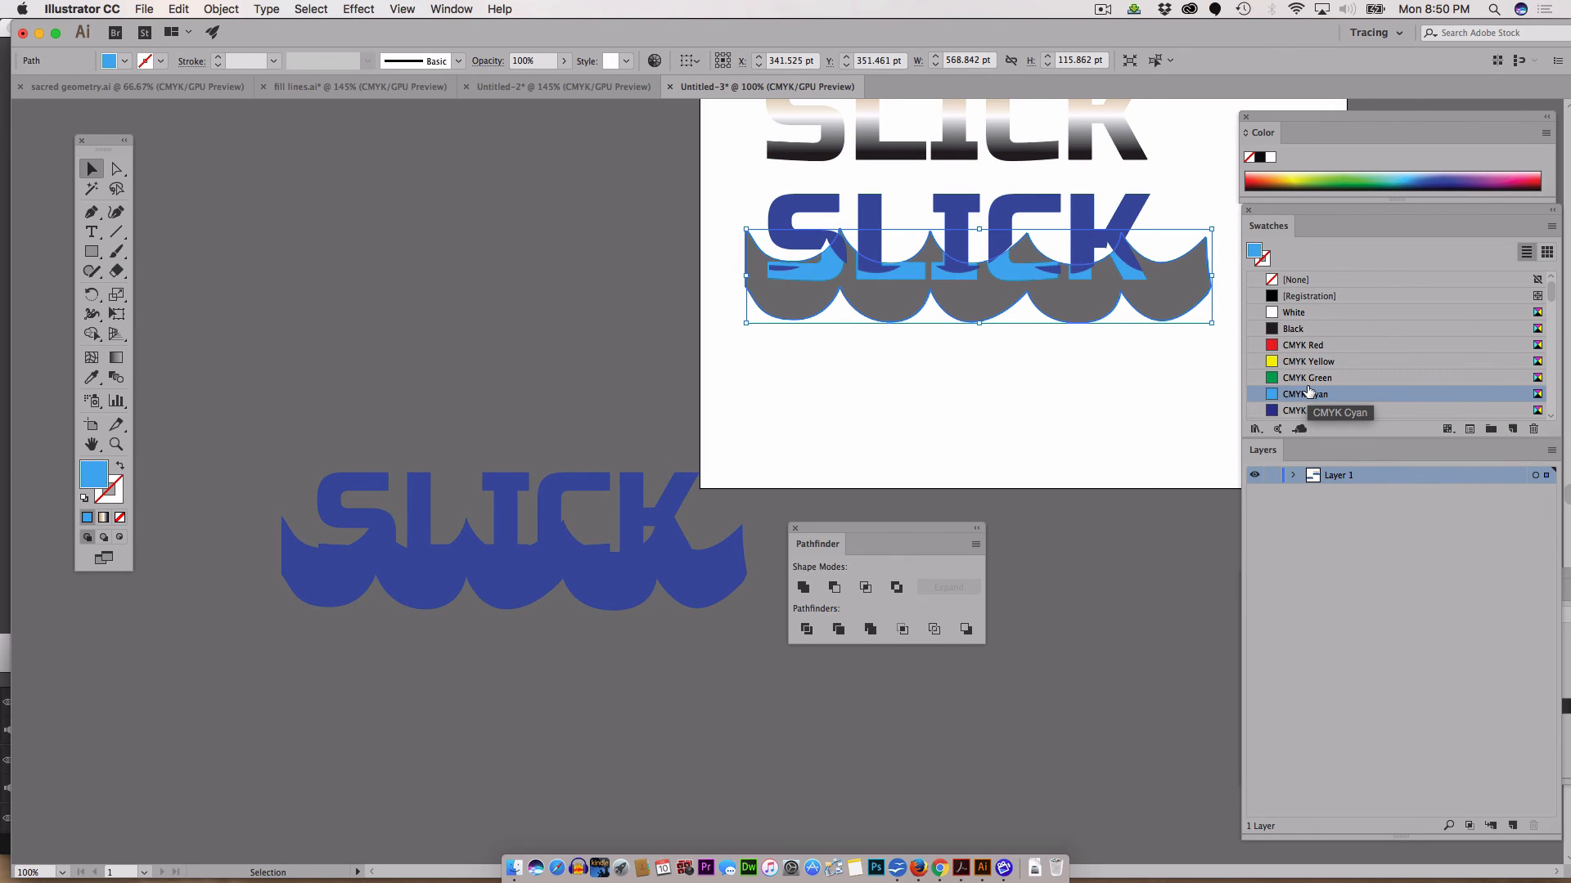
pyautogui.click(910, 345)
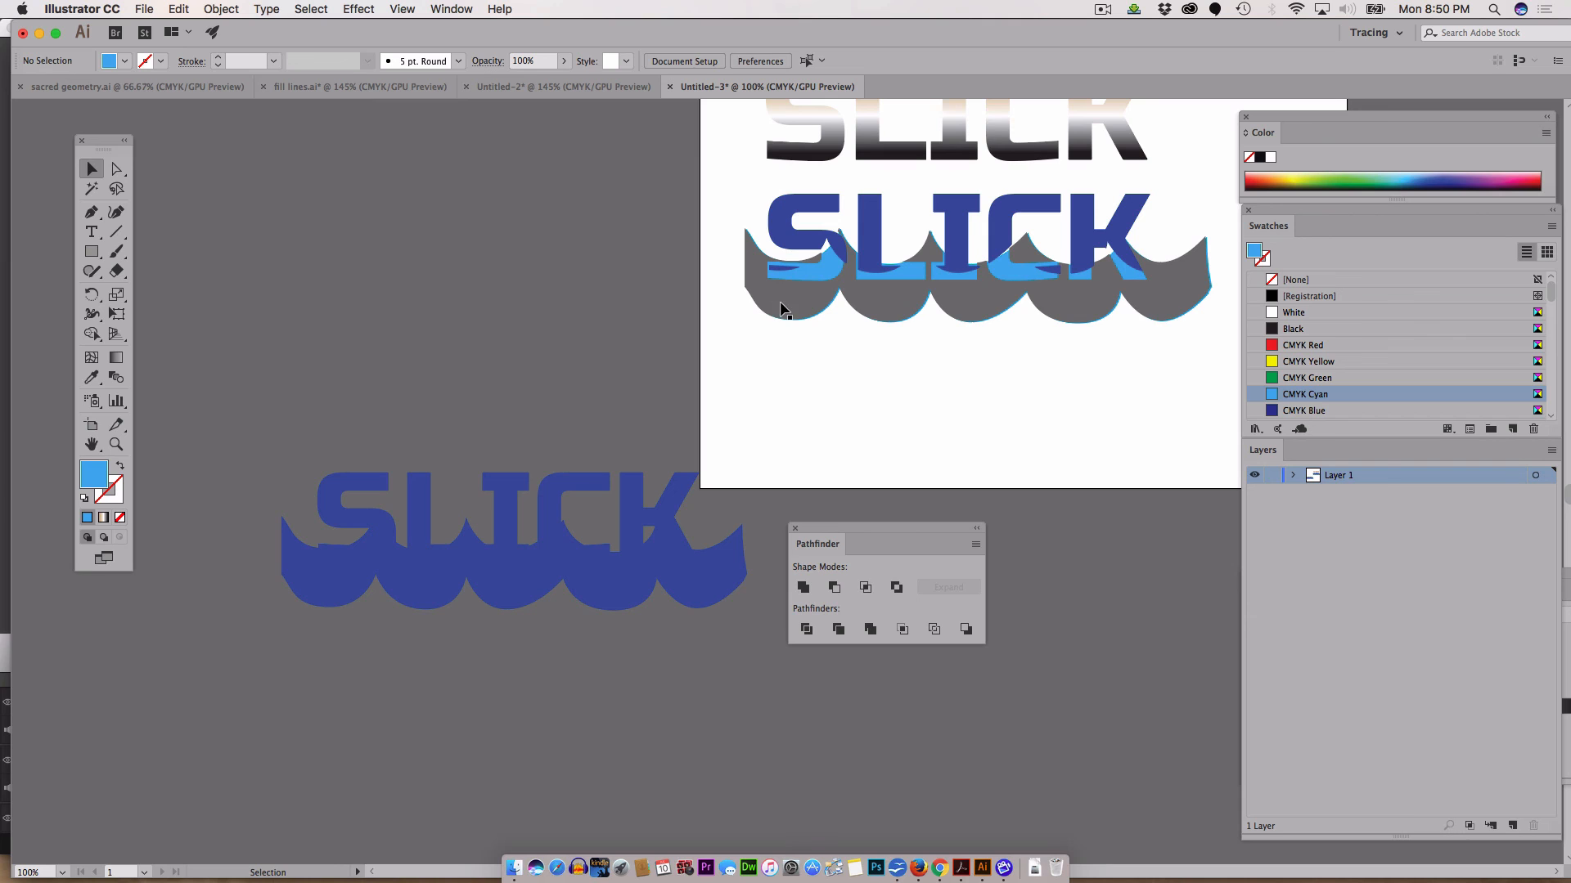
# Step: Move the gray wave shape, the upper blue letter S and the cyan wavy band apart, and undo all three moves
pyautogui.moveTo(781, 308); pyautogui.dragTo(781, 362)
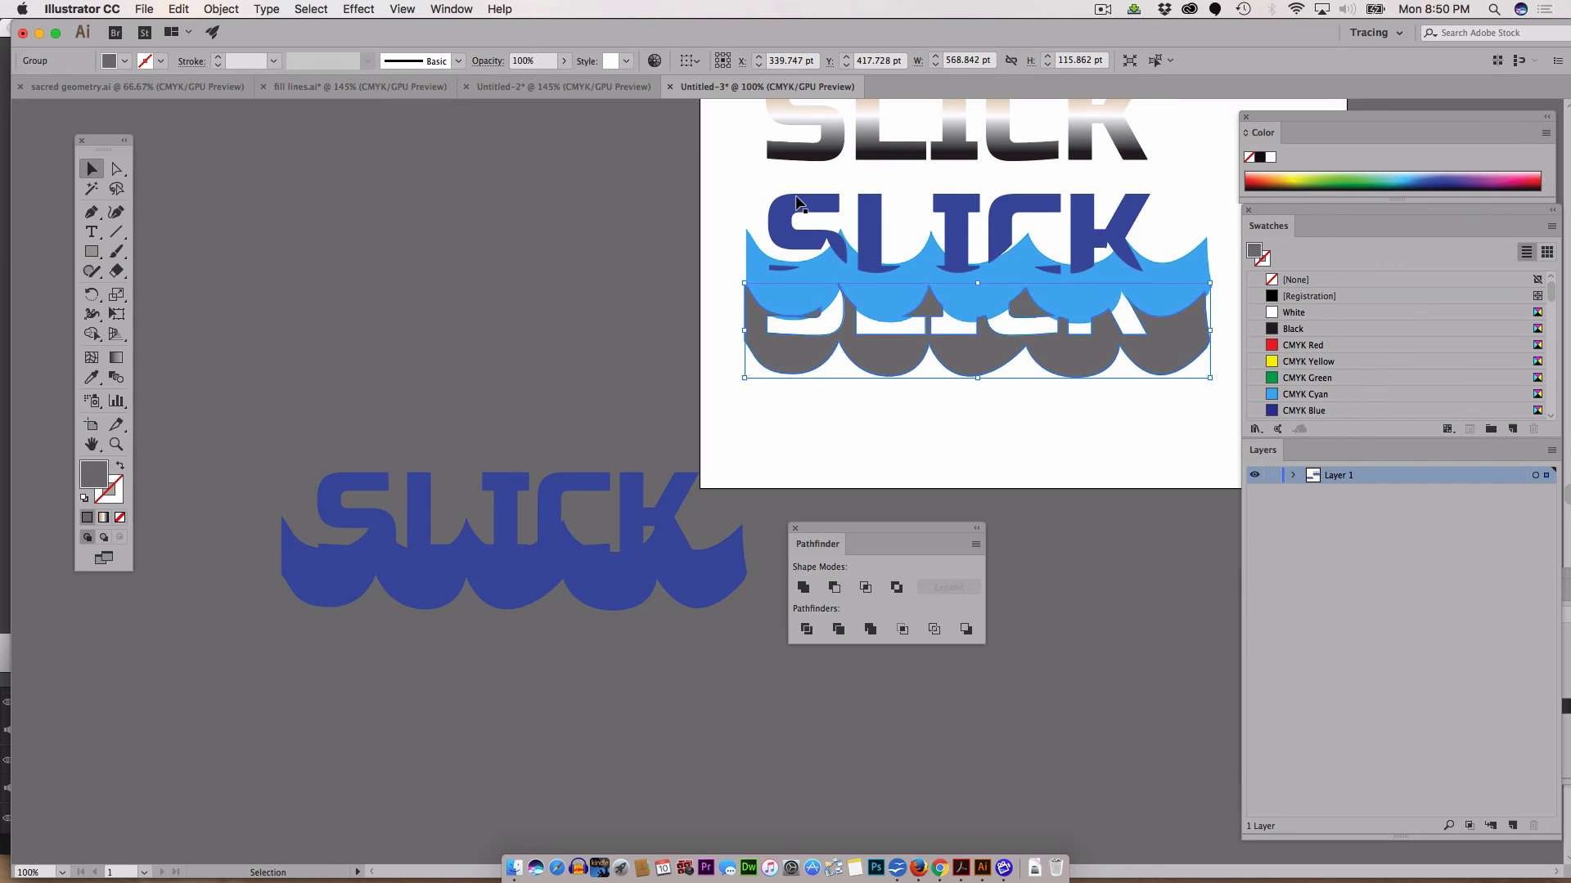
pyautogui.moveTo(798, 203); pyautogui.dragTo(796, 155)
pyautogui.moveTo(796, 286); pyautogui.dragTo(750, 269)
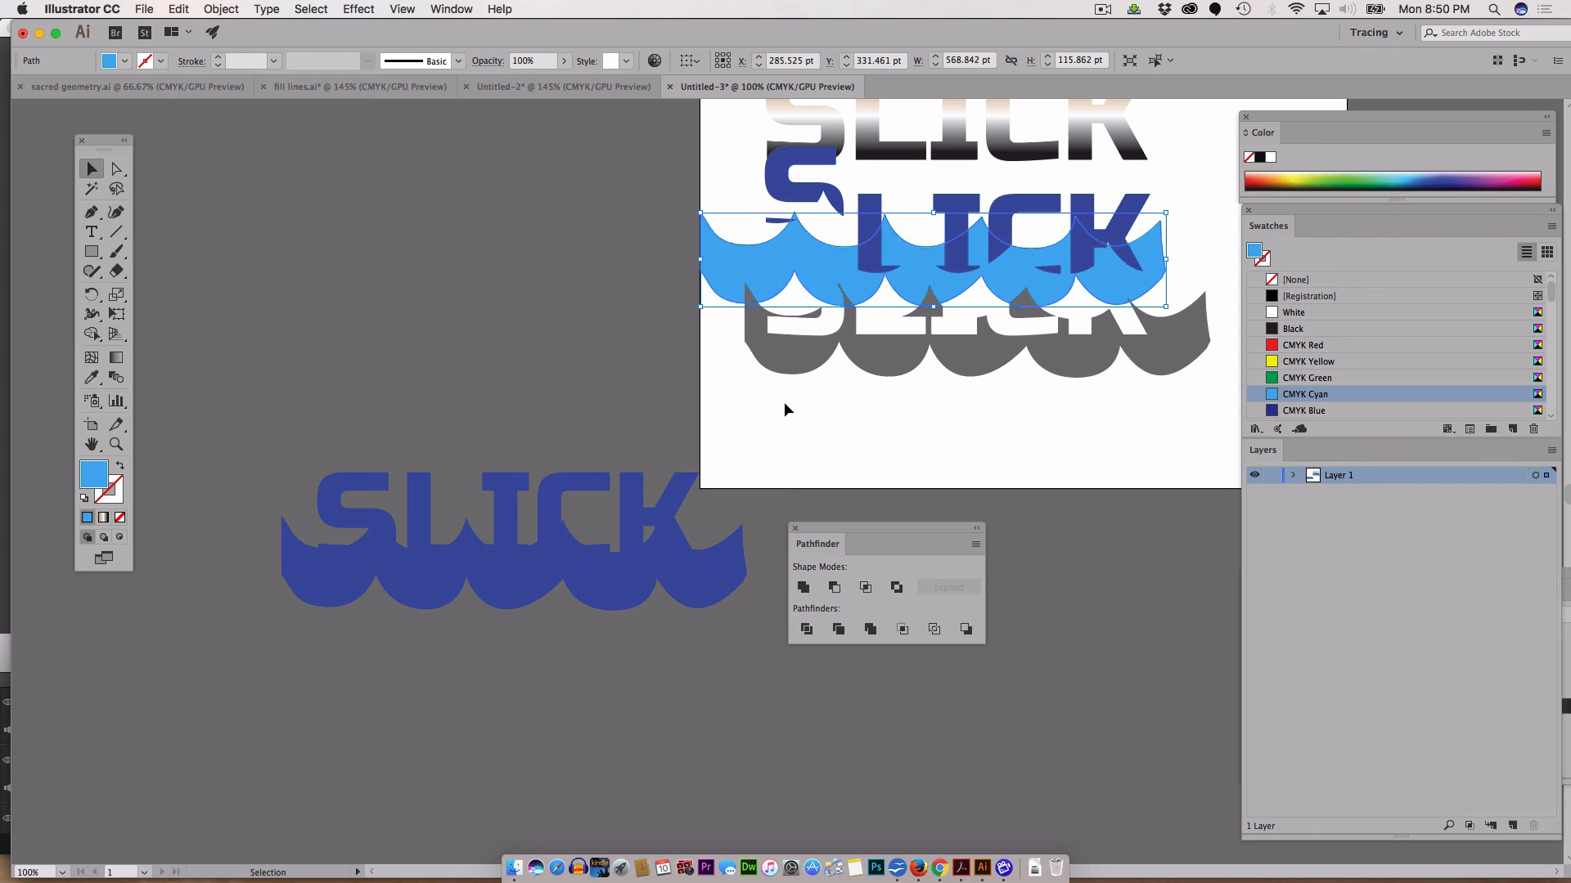
pyautogui.press('a')
pyautogui.press('super+z')
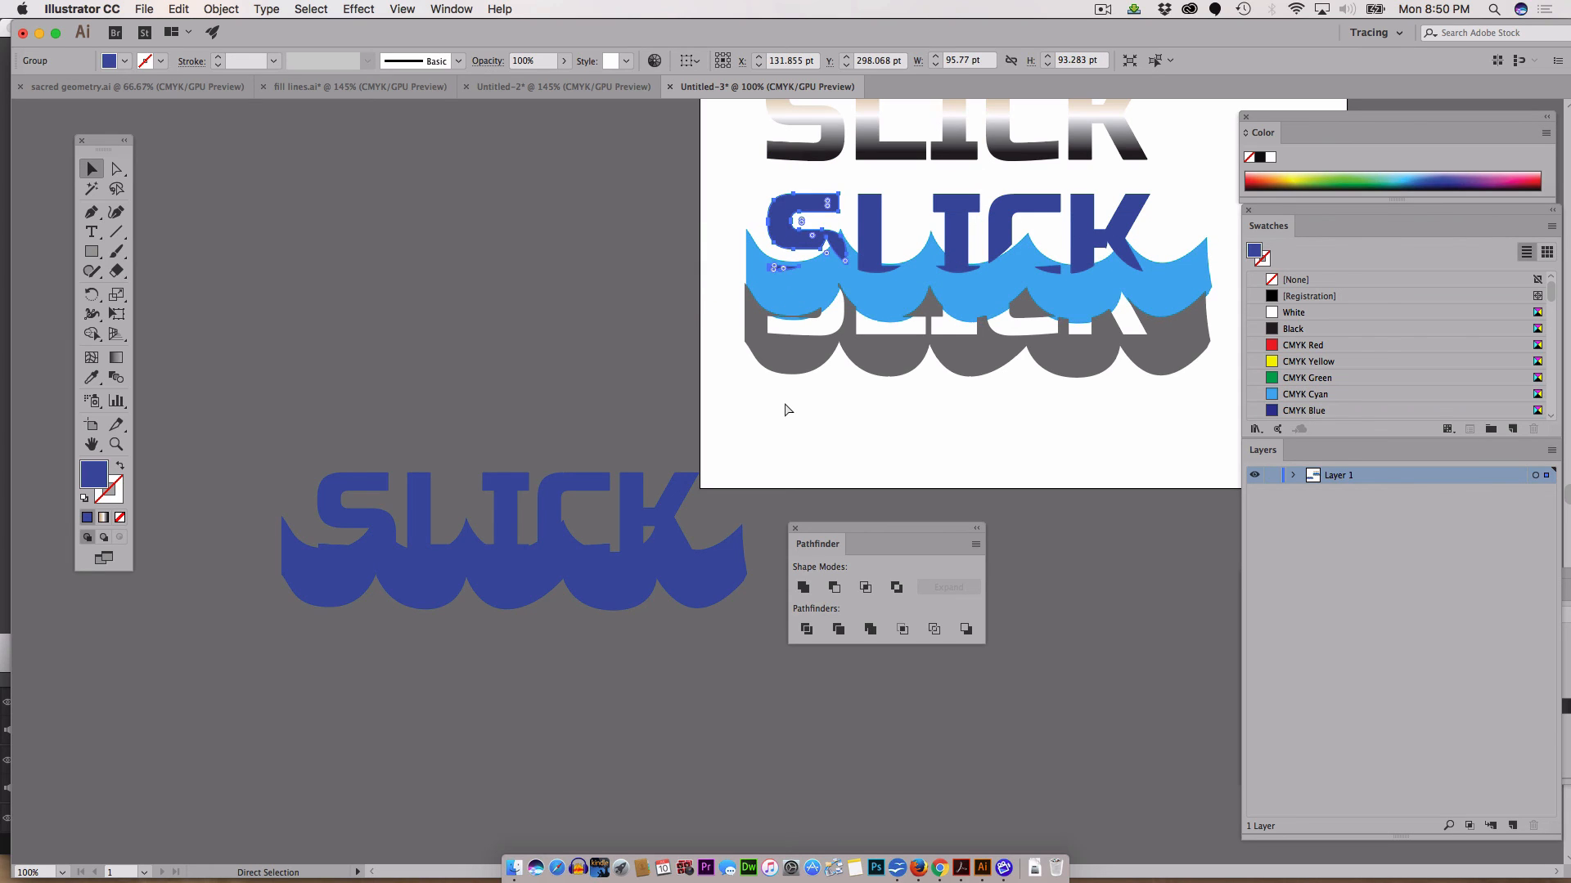
pyautogui.press('super+z')
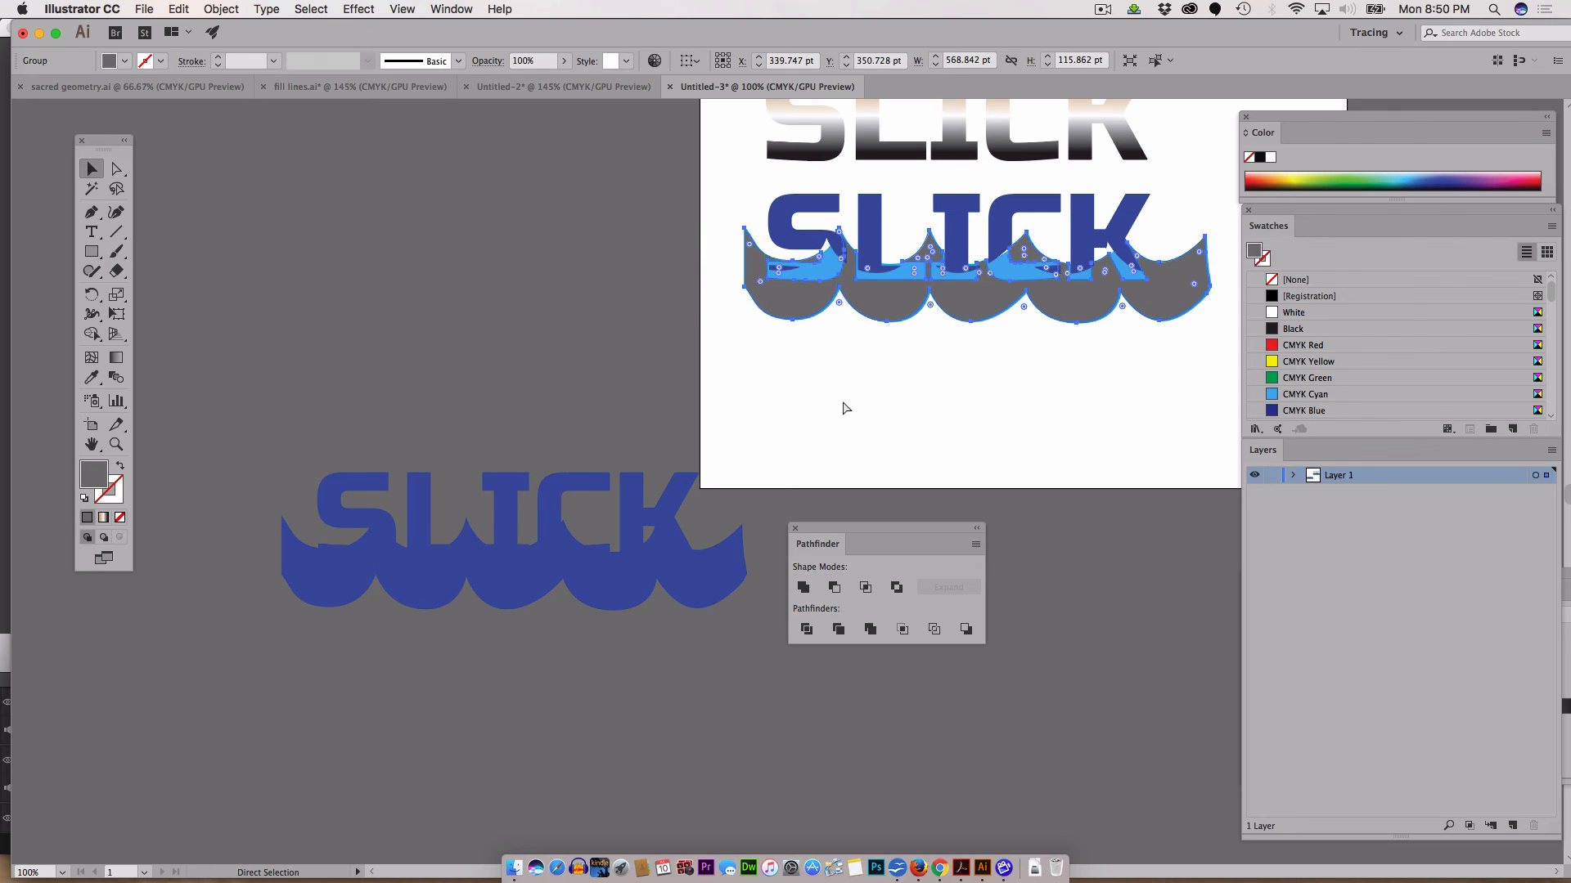
# Step: Move the gray wave shape well below the lettering and undo that move
pyautogui.press('v')
pyautogui.click(920, 365)
pyautogui.moveTo(816, 309); pyautogui.dragTo(818, 441)
pyautogui.press('super+z')
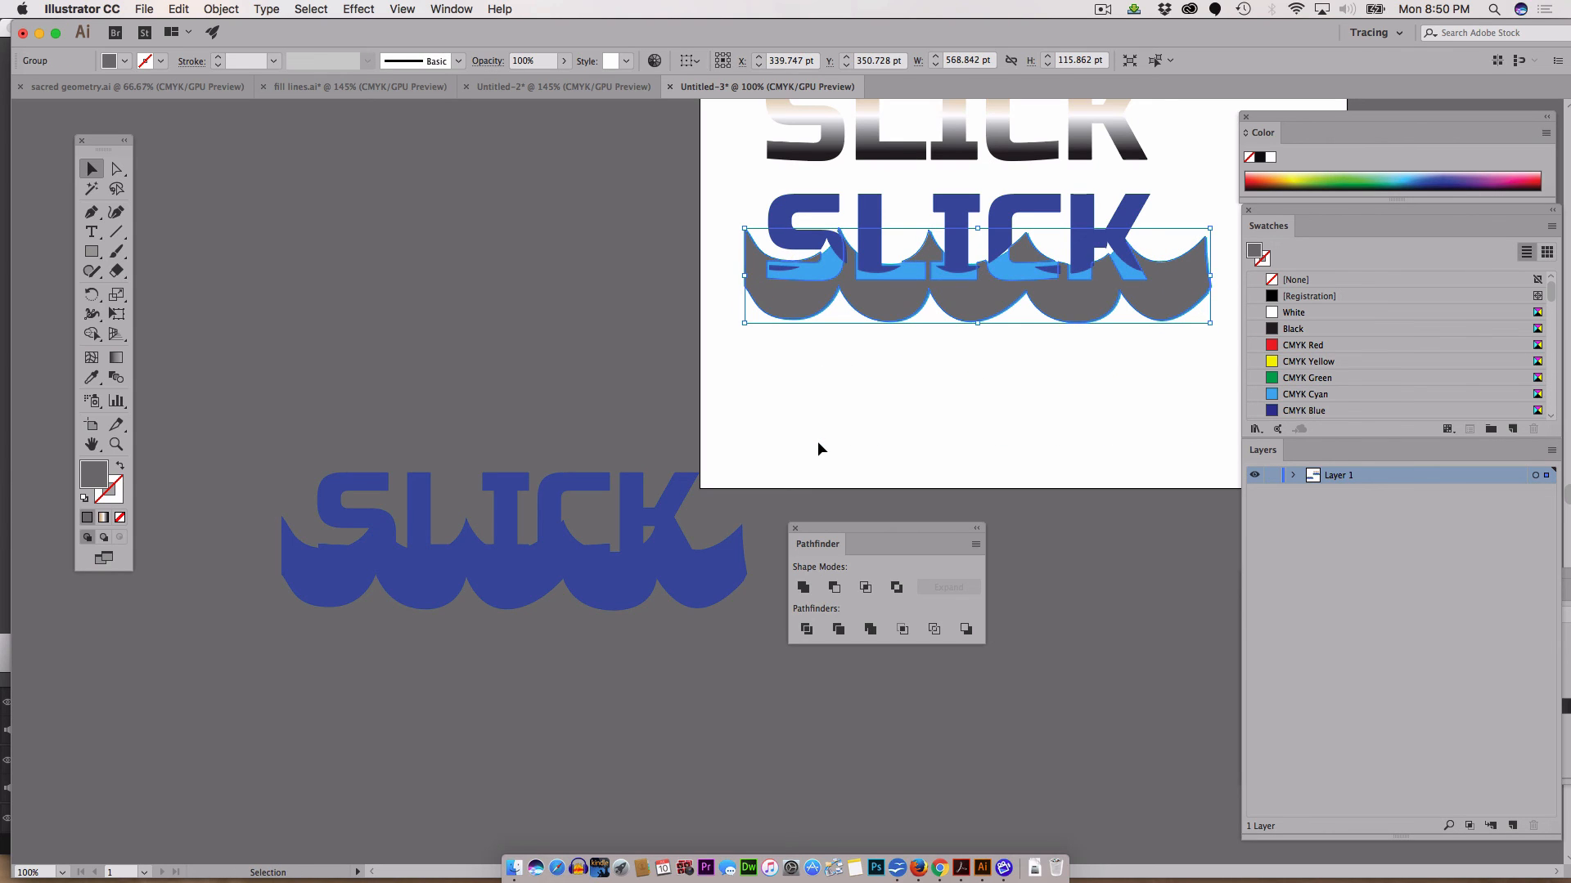
# Step: Move the gray wave shape with the cutout lettering straight down about 58 pt, partly off the cyan wavy band
pyautogui.click(950, 376)
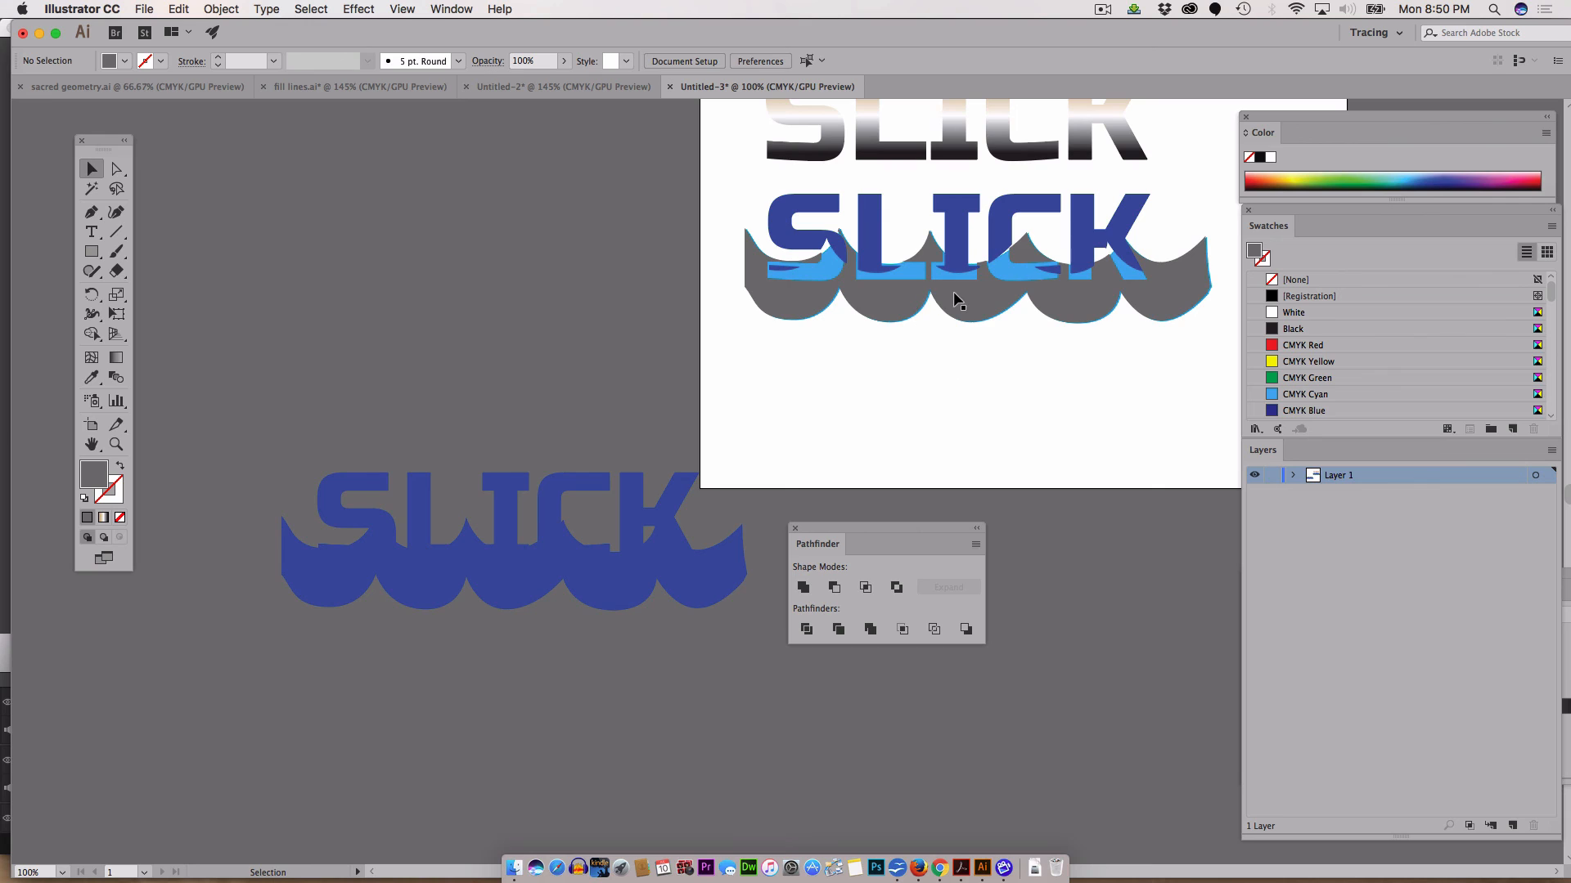
pyautogui.moveTo(954, 295); pyautogui.dragTo(953, 340)
pyautogui.click(1102, 9)
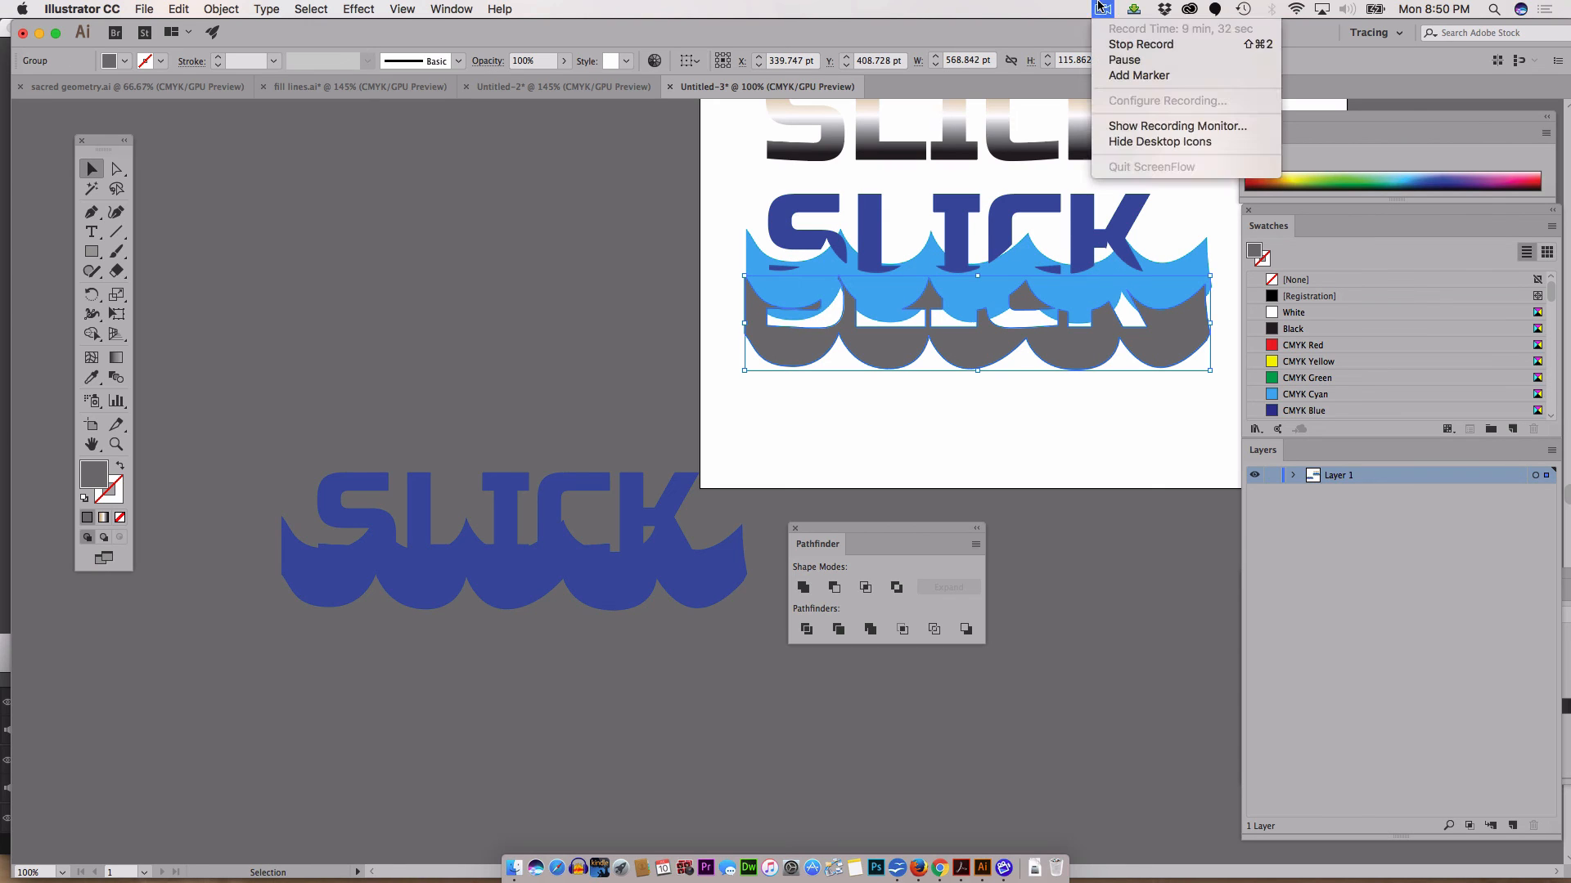